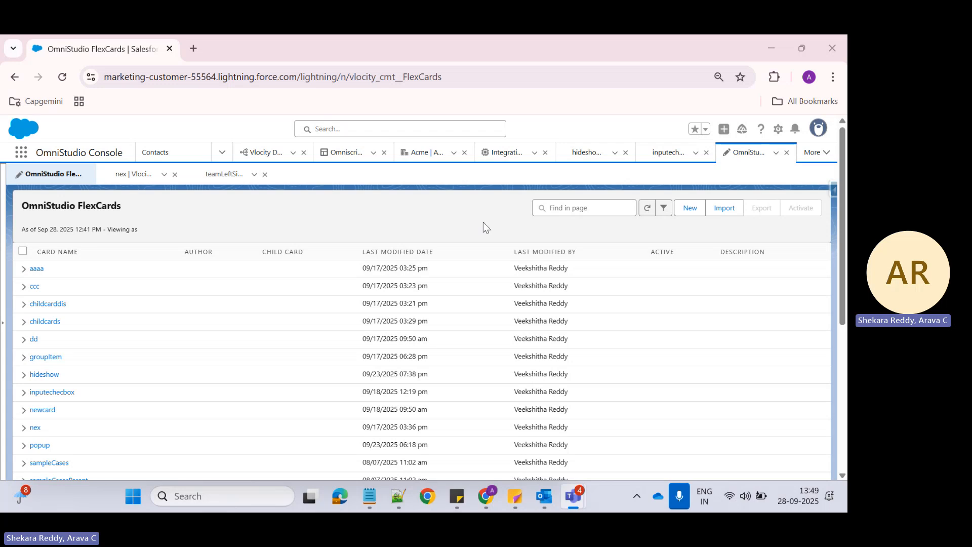
pyautogui.click(475, 224)
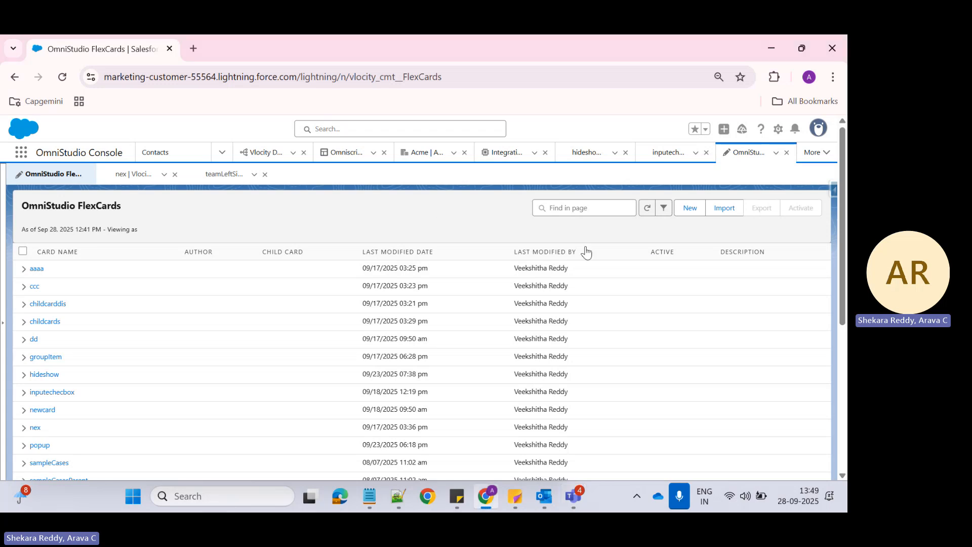
pyautogui.moveTo(755, 288); pyautogui.dragTo(770, 178)
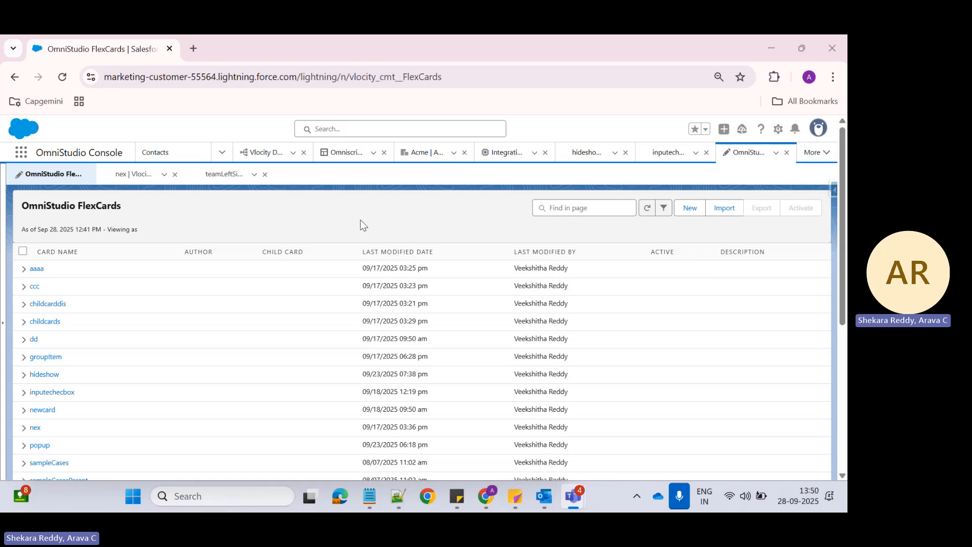
pyautogui.click(524, 219)
pyautogui.click(487, 219)
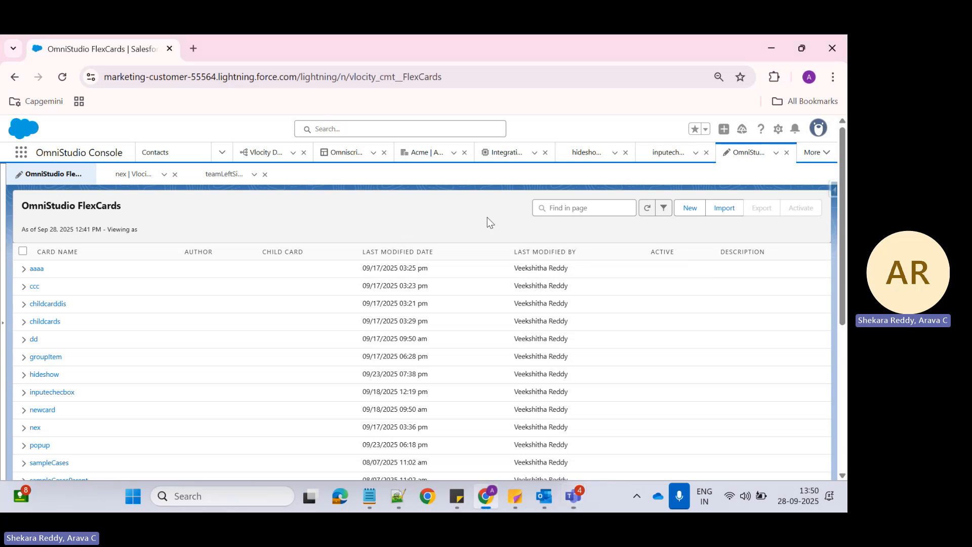
# Start a new FlexCard with its name, title and author all set to Basic, and proceed to the data source type.
pyautogui.click(689, 210)
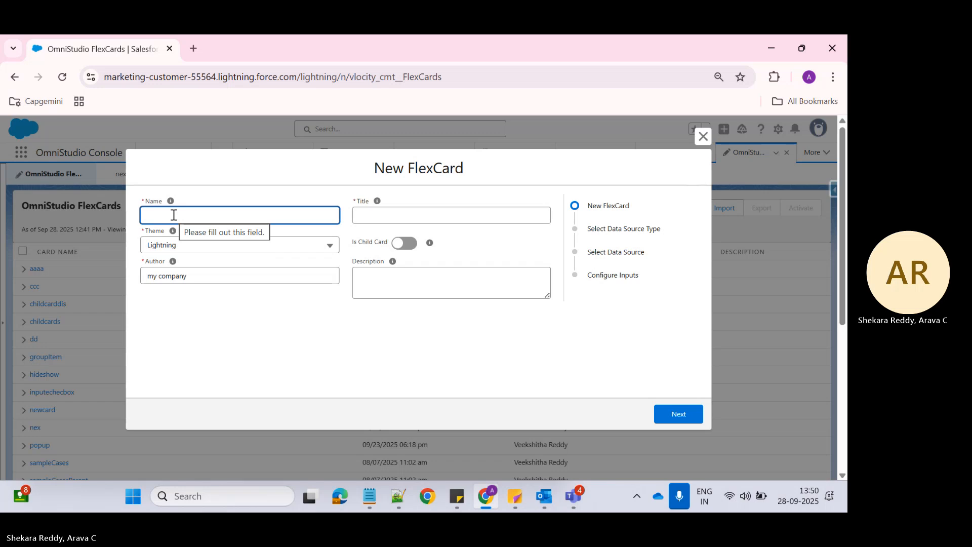
pyautogui.write('Basic')
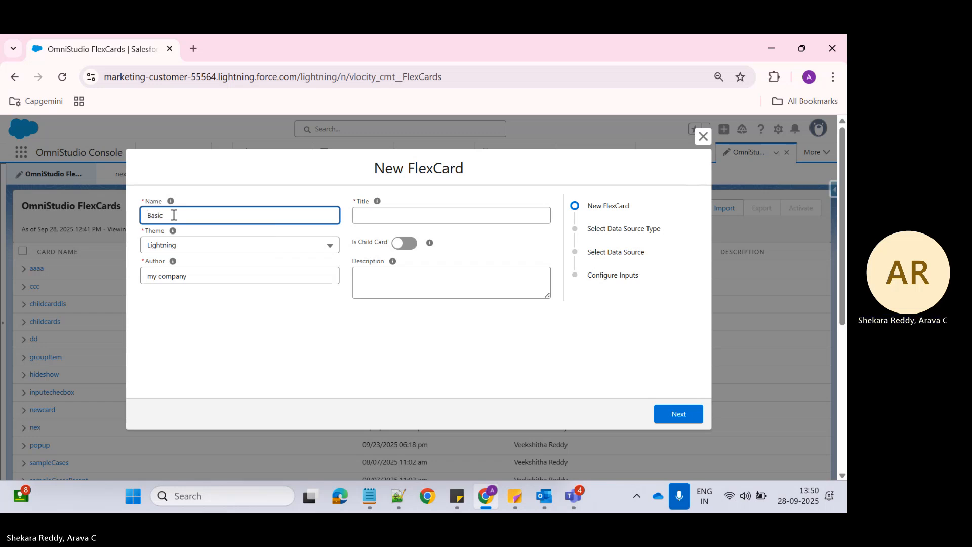
pyautogui.click(404, 215)
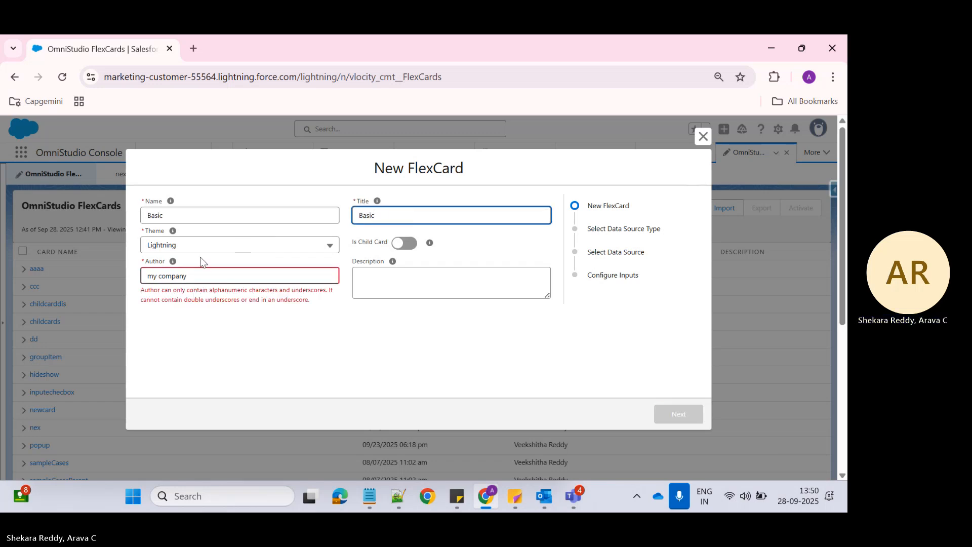
pyautogui.click(210, 273)
pyautogui.moveTo(212, 273); pyautogui.dragTo(157, 280)
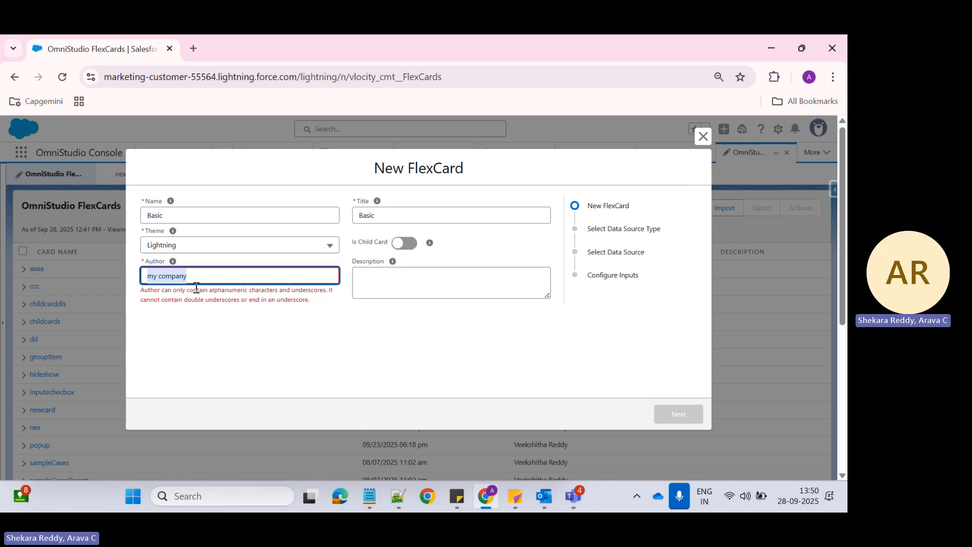
pyautogui.write('Basic')
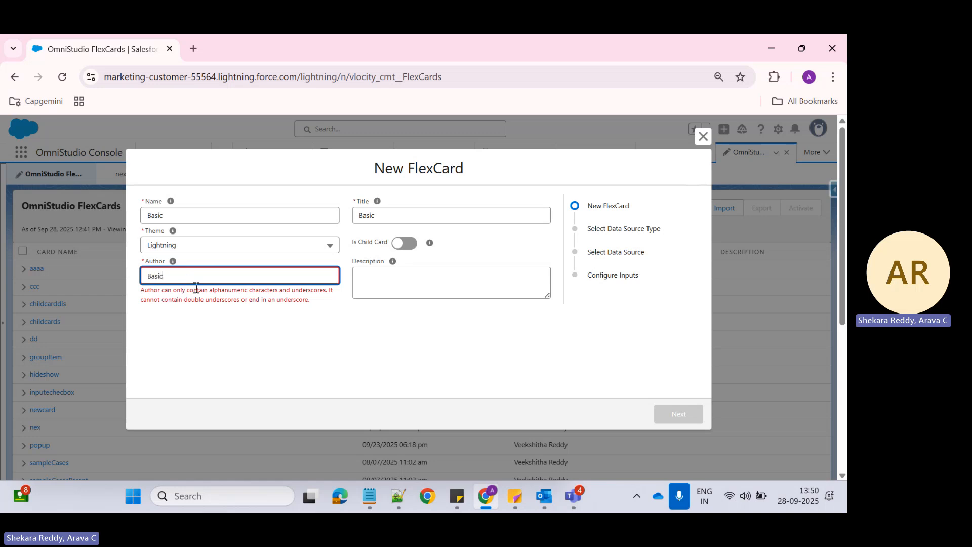
pyautogui.click(439, 332)
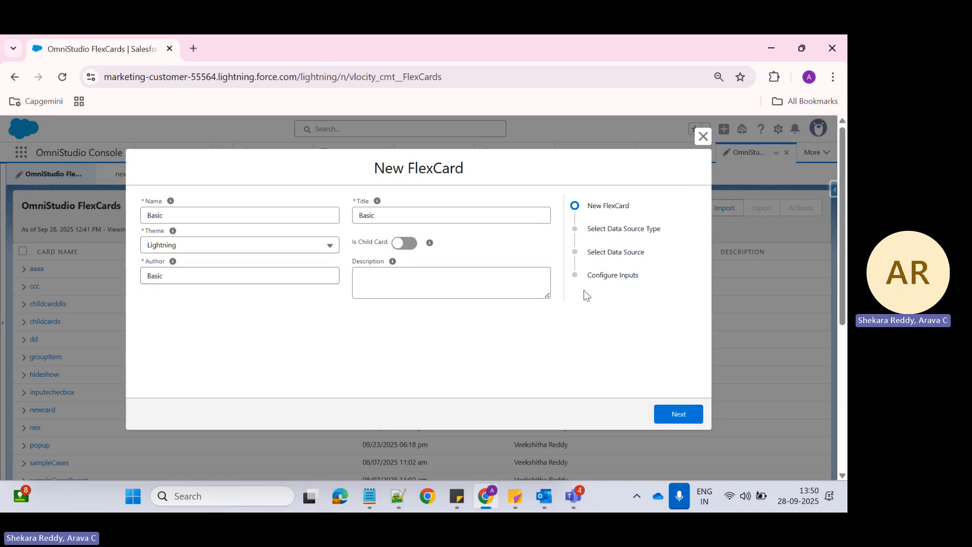
pyautogui.click(668, 416)
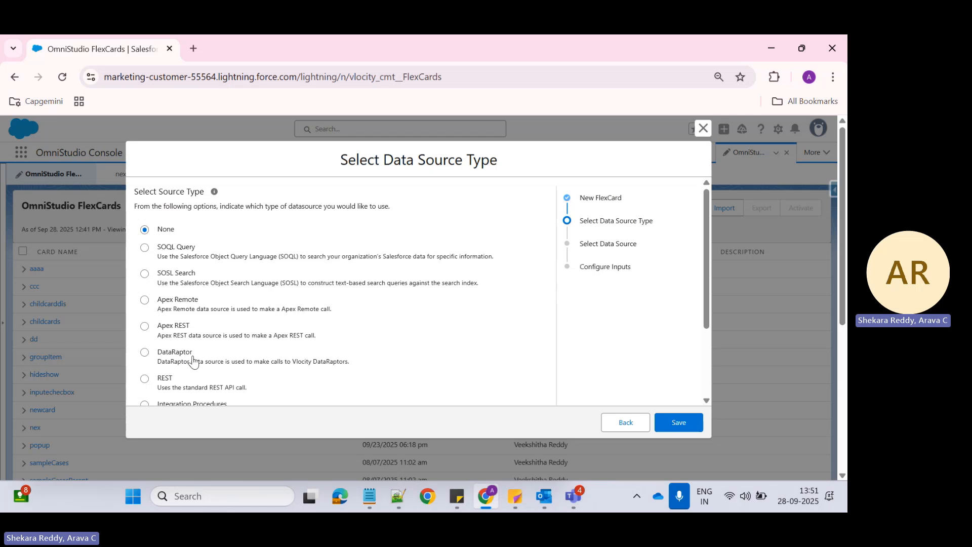
# Review the available data source types, keep None selected and save the new FlexCard.
pyautogui.scroll(-1, 207, 362)
pyautogui.scroll(-2, 208, 362)
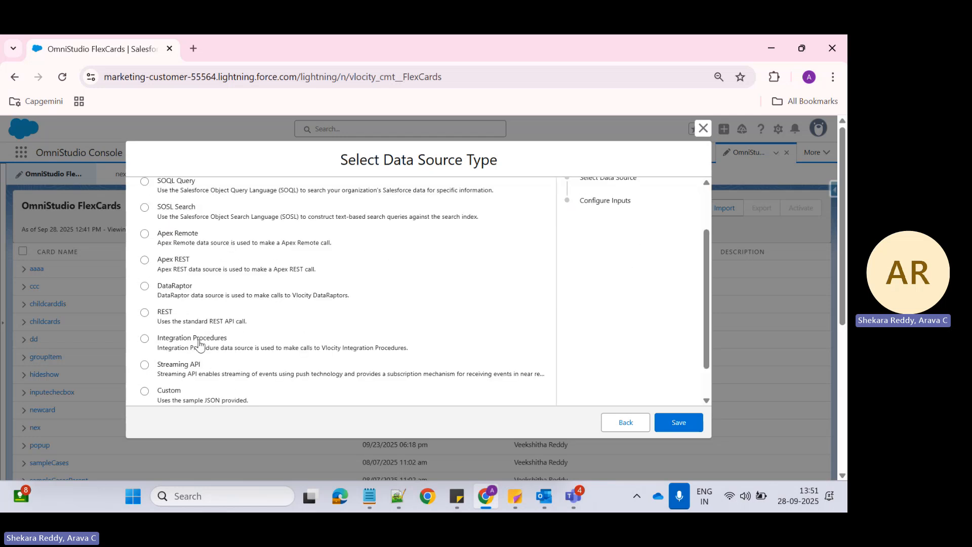
pyautogui.scroll(-1, 245, 337)
pyautogui.scroll(-1, 245, 337)
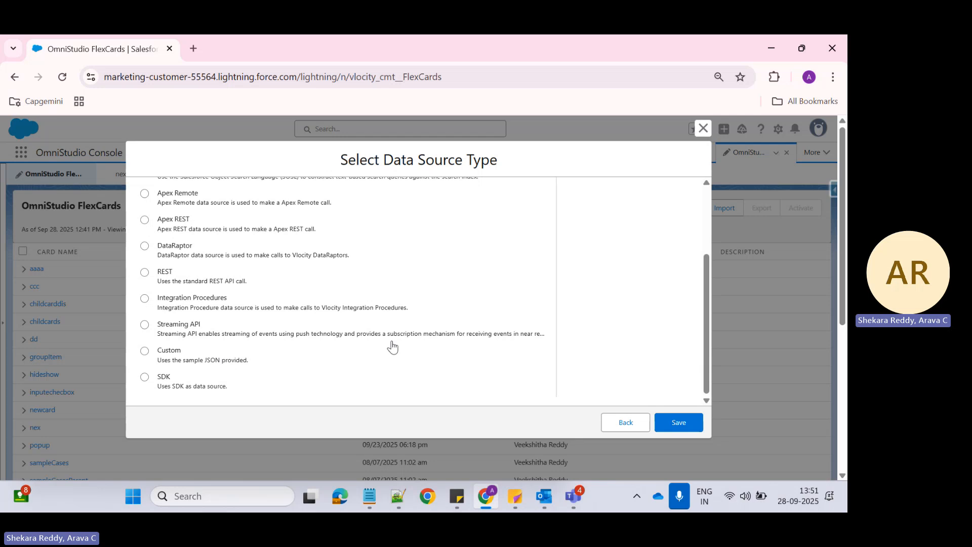
pyautogui.scroll(4, 193, 286)
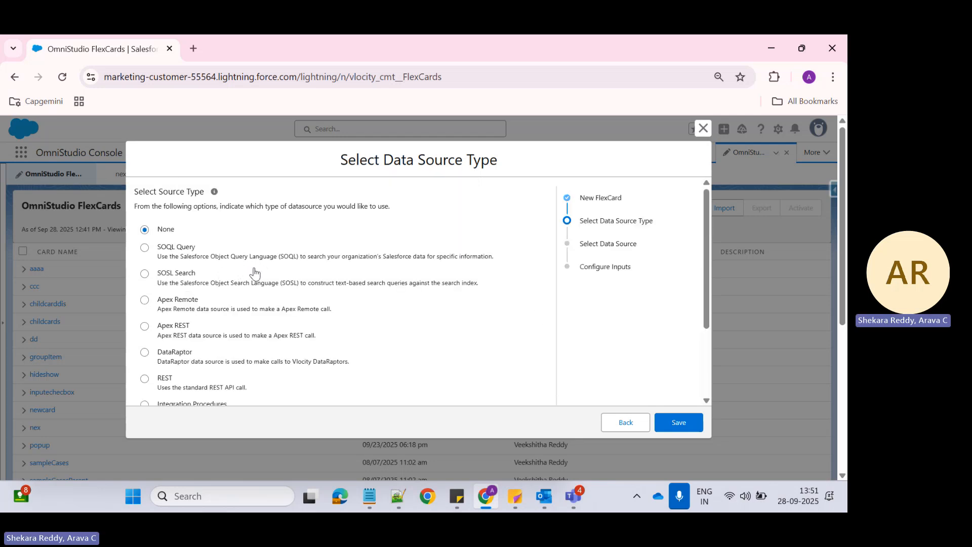
pyautogui.click(677, 429)
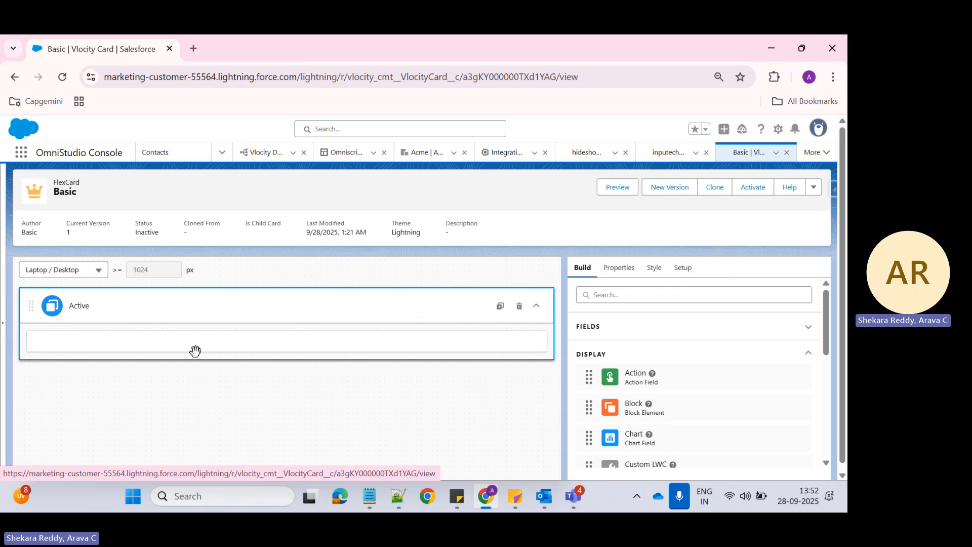
# Examine the data source types offered in the Basic FlexCard's setup settings without changing the selection.
pyautogui.click(682, 271)
pyautogui.scroll(-7, 685, 316)
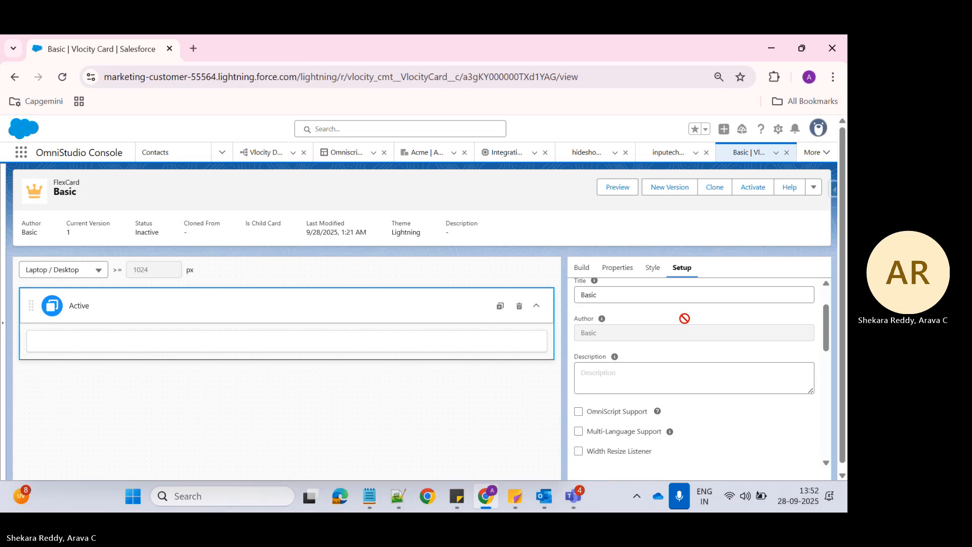
pyautogui.scroll(-5, 685, 318)
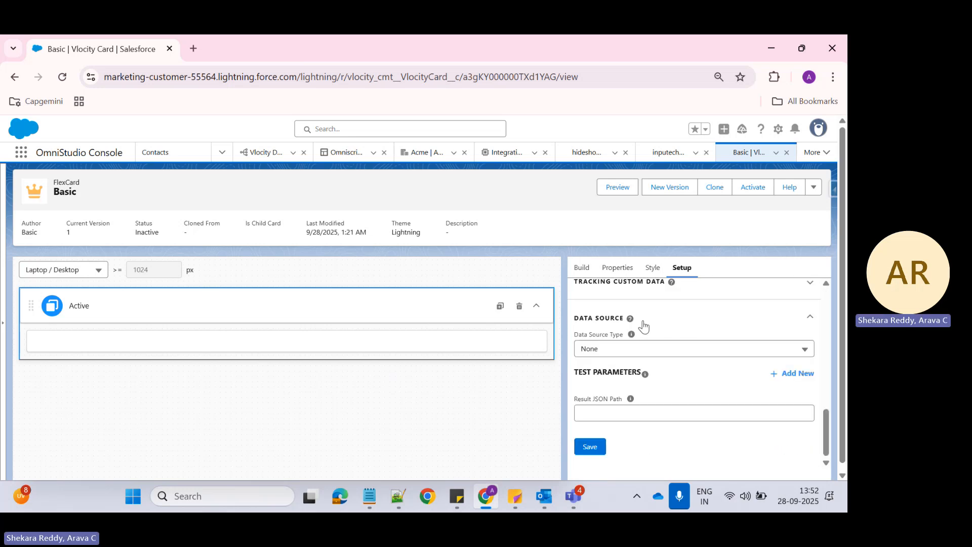
pyautogui.moveTo(646, 372)
pyautogui.click(600, 350)
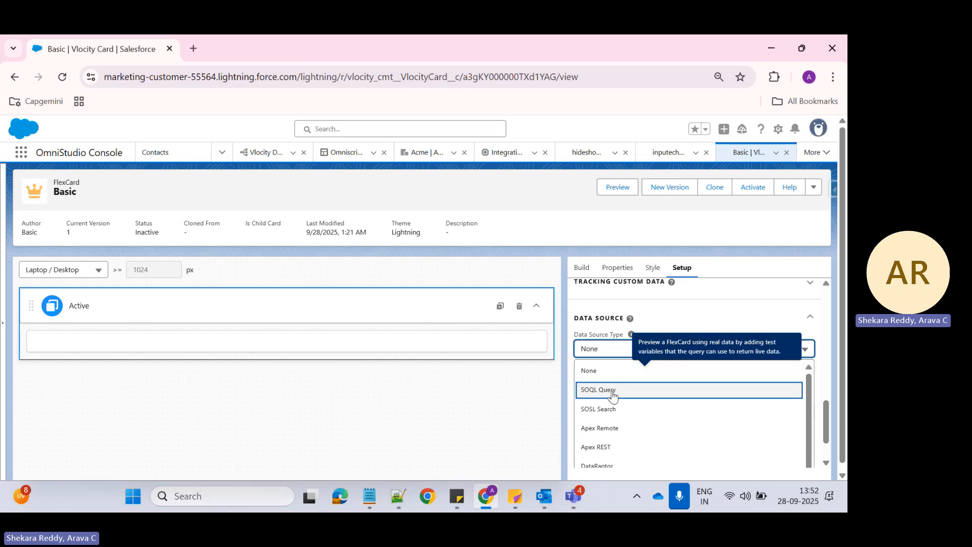
pyautogui.scroll(-2, 626, 398)
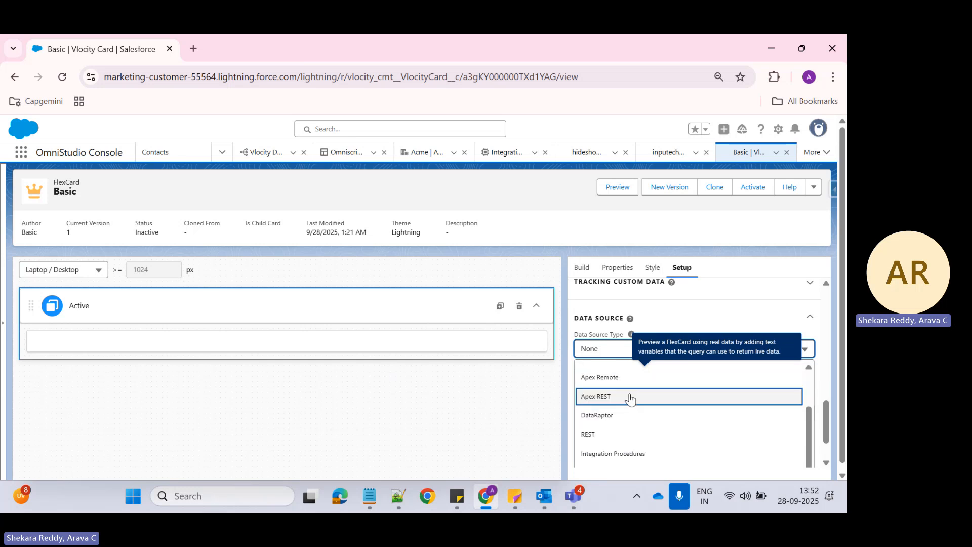
pyautogui.scroll(-1, 631, 399)
pyautogui.scroll(2, 623, 403)
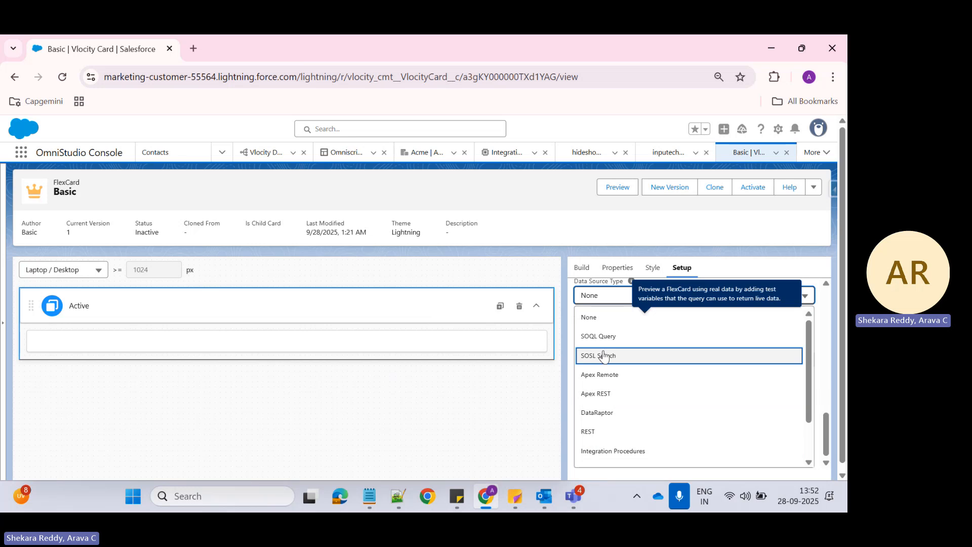
pyautogui.click(342, 435)
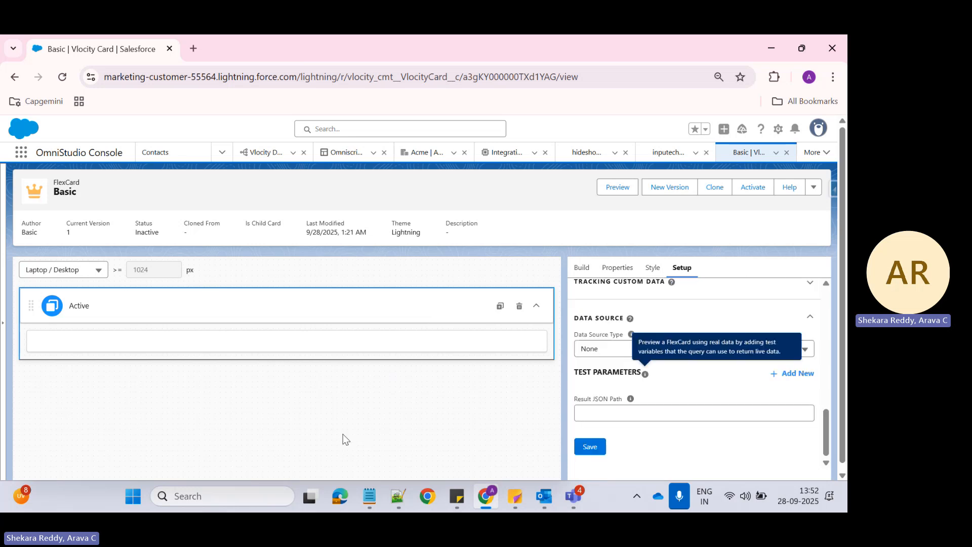
# Find OmniStudio DataRaptors by searching the apps and items for Data, and open it in a new browser tab.
pyautogui.click(21, 154)
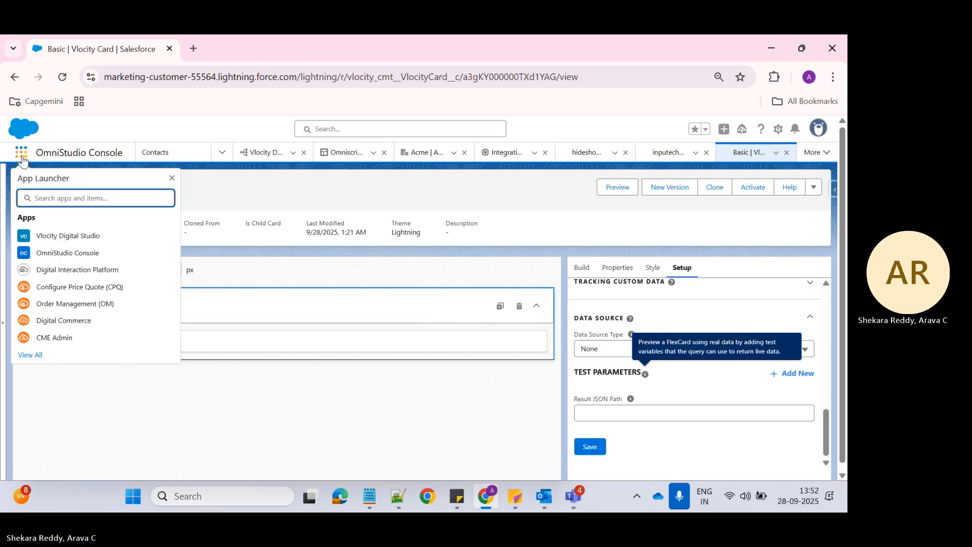
pyautogui.write('Data')
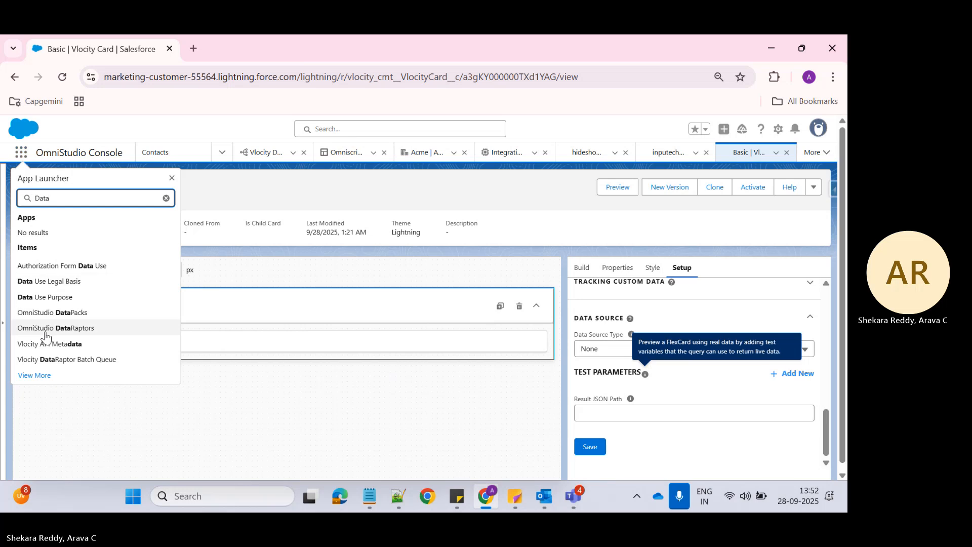
pyautogui.rightClick(44, 330)
pyautogui.click(94, 347)
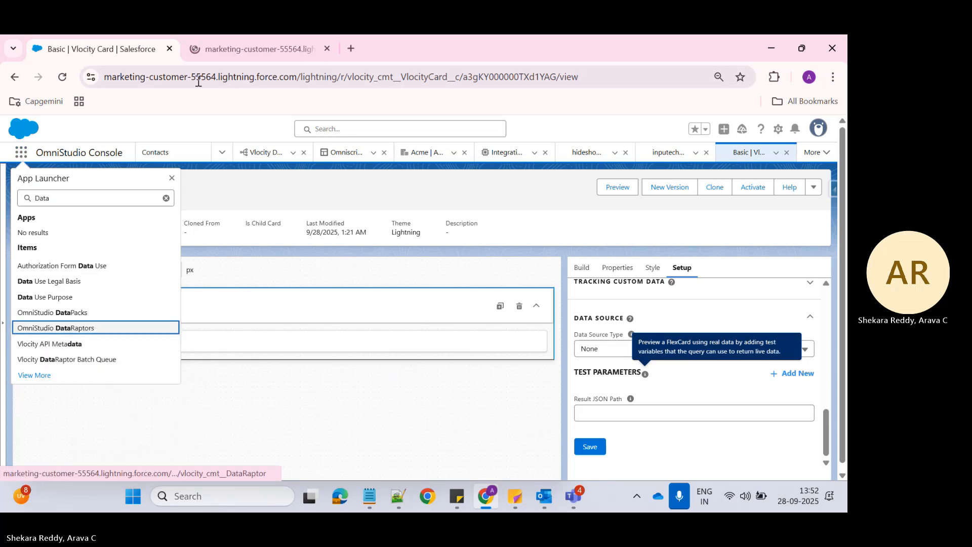
pyautogui.click(226, 53)
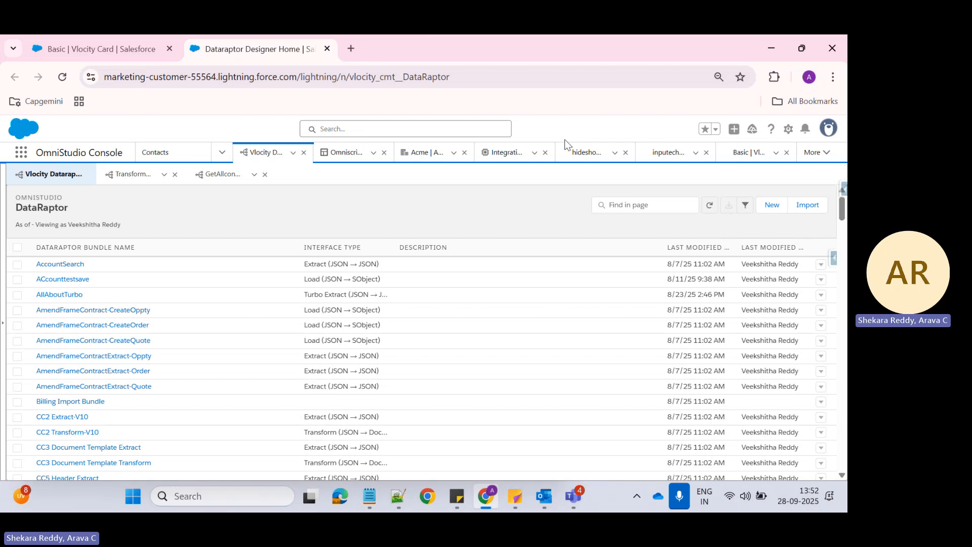
# Create an Extract DataRaptor named GetAllContactsinMyOrg with JSON input and JSON output.
pyautogui.click(772, 205)
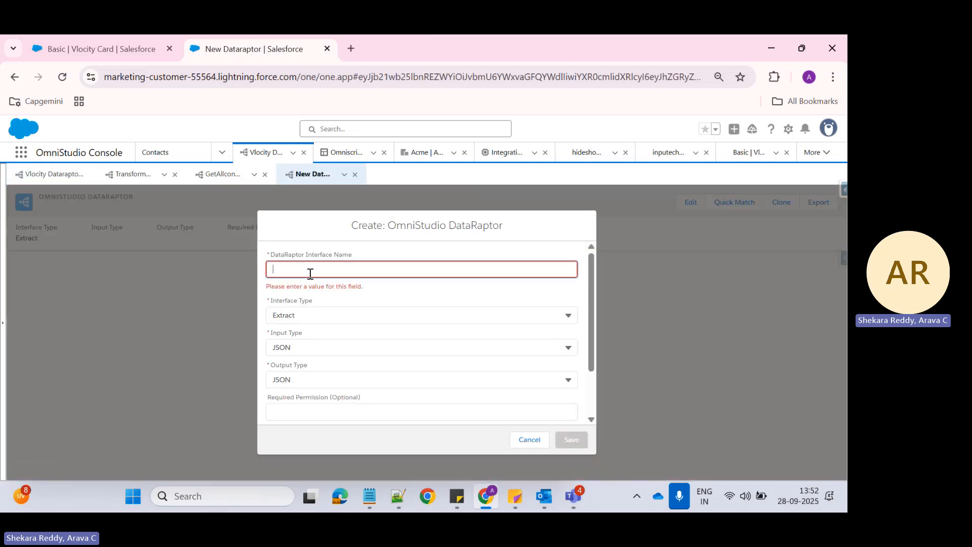
pyautogui.write('GetAllContac')
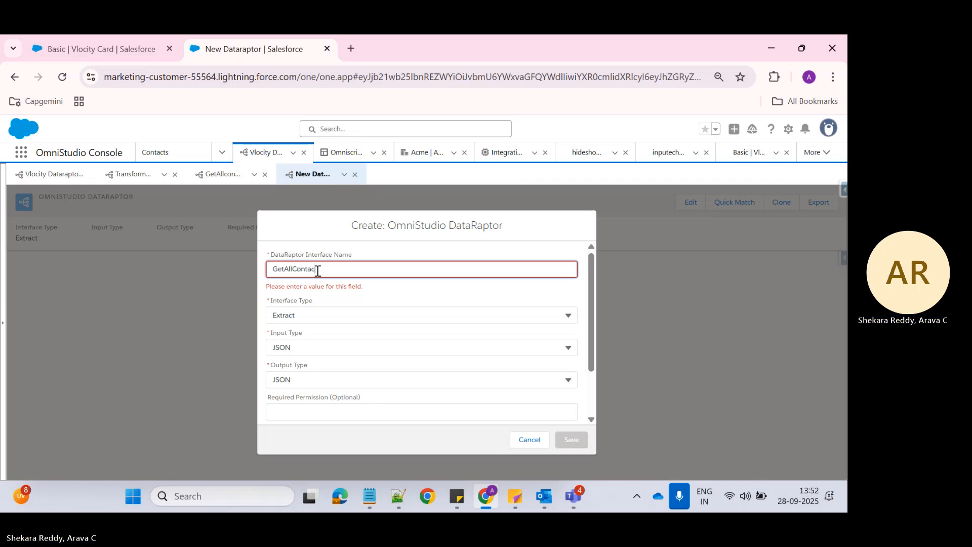
pyautogui.write('ts')
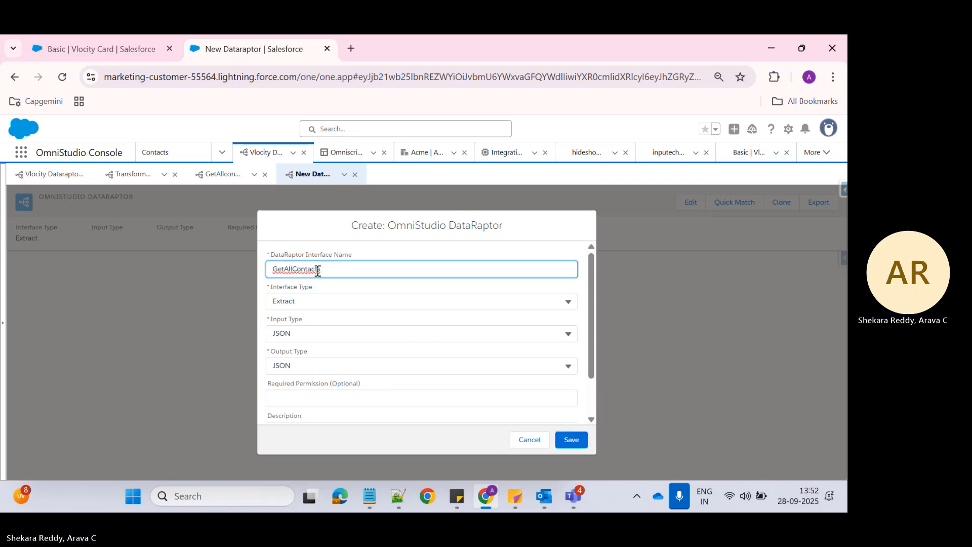
pyautogui.write('inMyOrg')
pyautogui.click(571, 440)
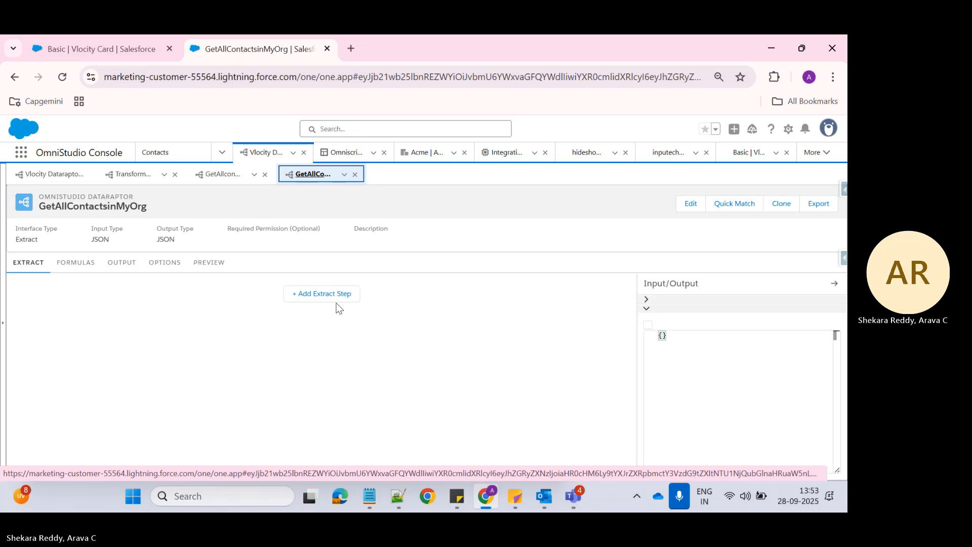
# Add an extract step for the Contact object with the extract output path Contacts.
pyautogui.click(322, 293)
pyautogui.click(172, 289)
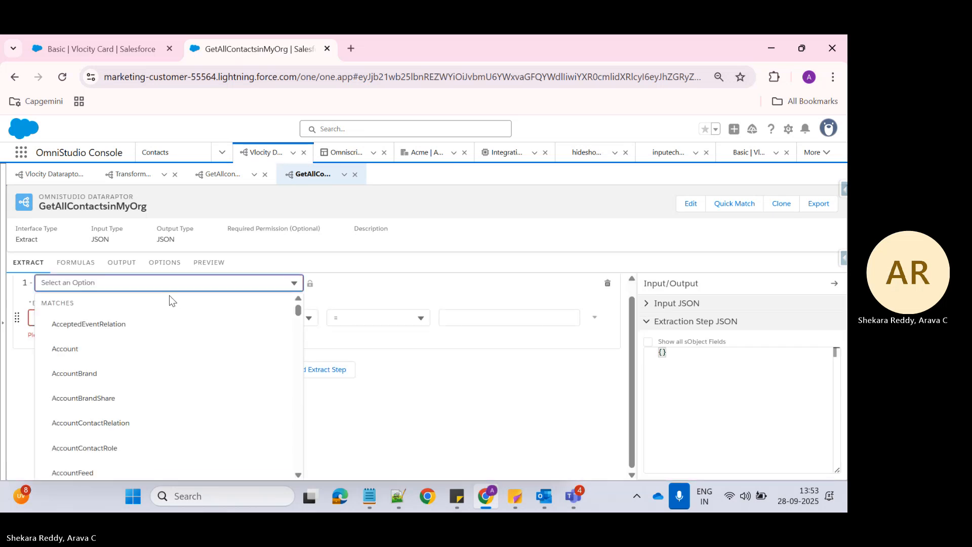
pyautogui.write('Con')
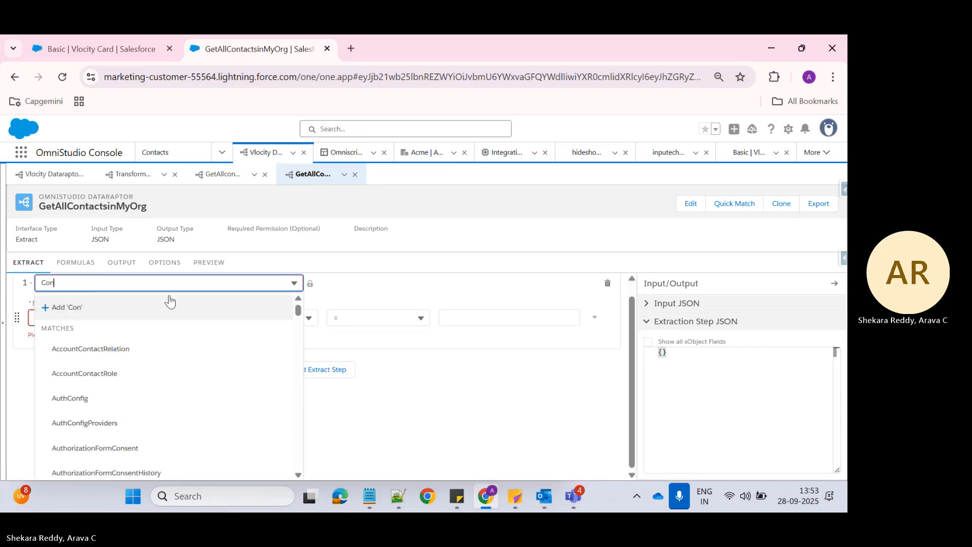
pyautogui.write('ta')
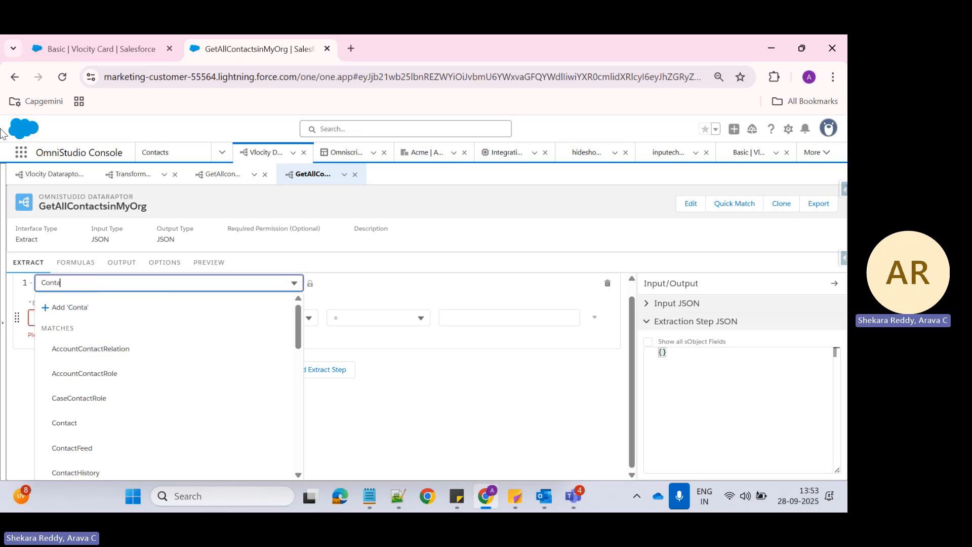
pyautogui.click(68, 429)
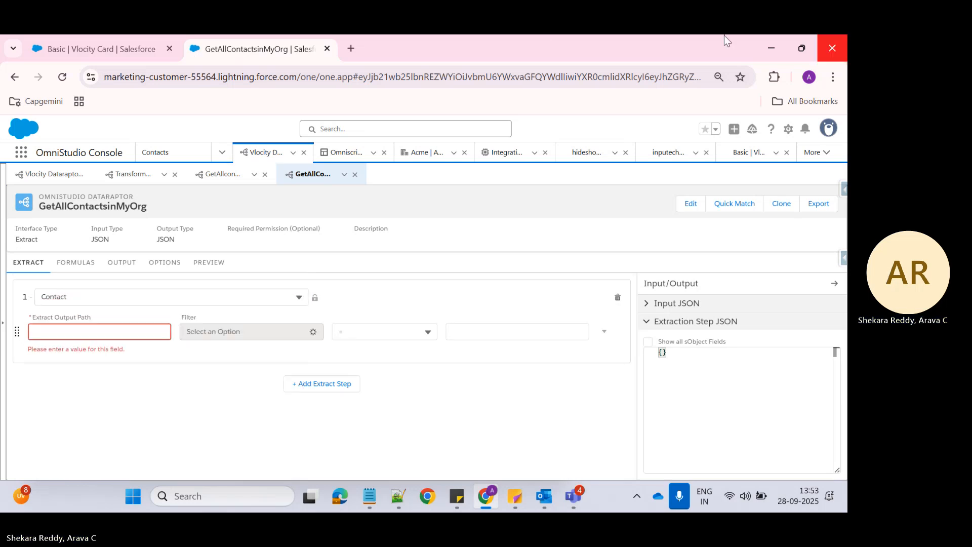
pyautogui.click(147, 332)
pyautogui.write('c')
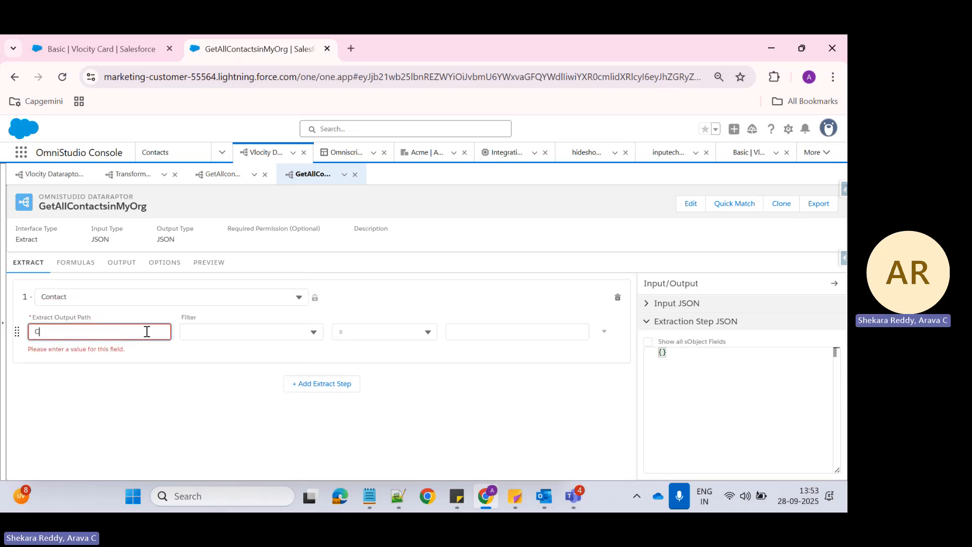
pyautogui.write('ontacts')
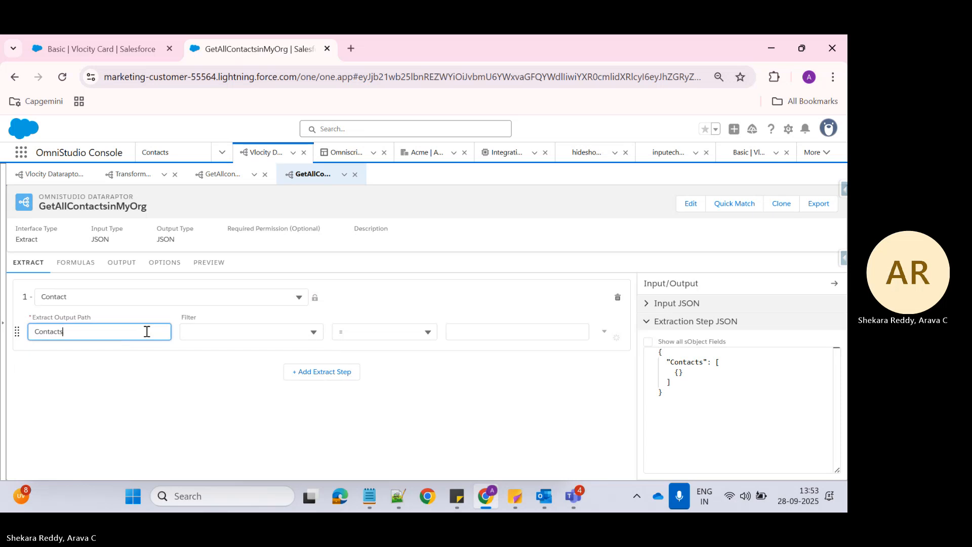
# Filter the Contact extract step to records where Id <> "$Vlocity.NULL".
pyautogui.click(249, 331)
pyautogui.write('Id')
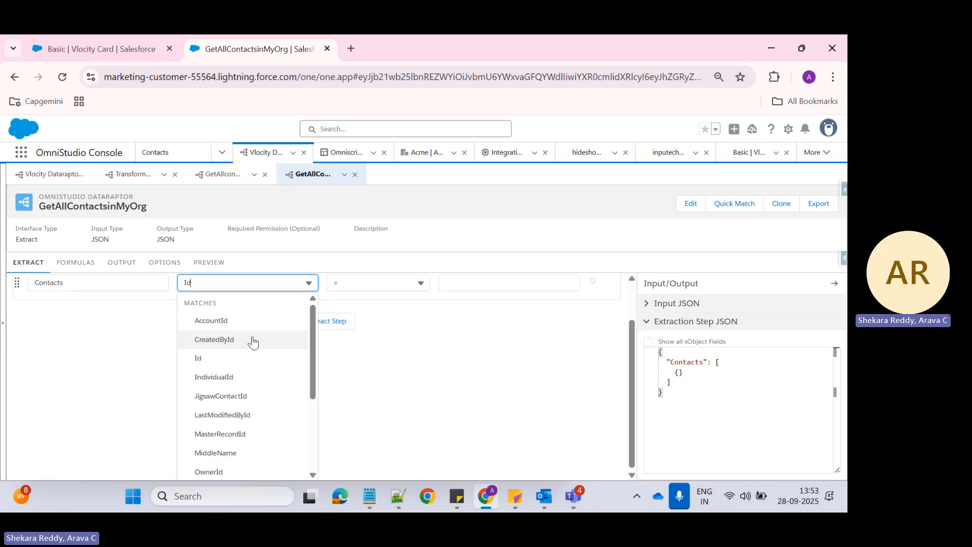
pyautogui.click(213, 358)
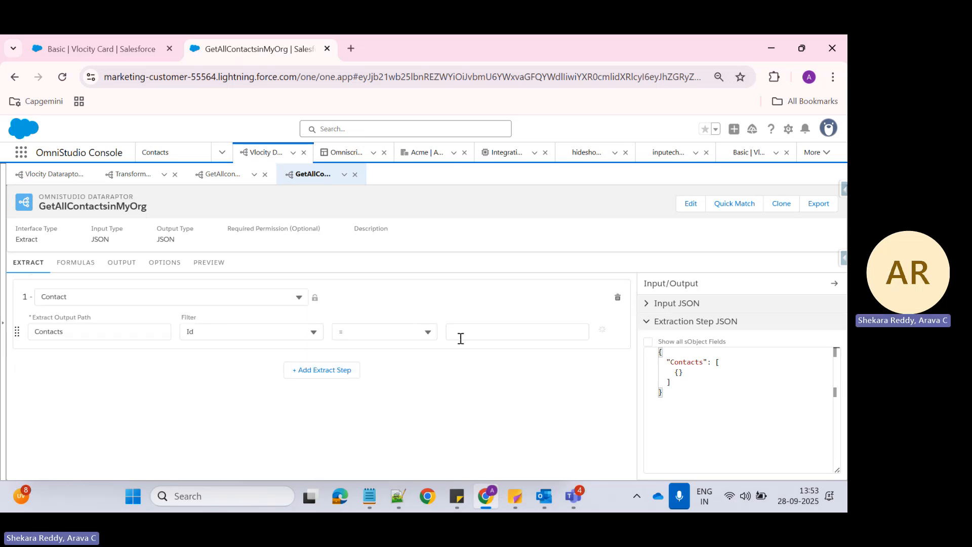
pyautogui.click(413, 333)
pyautogui.click(354, 341)
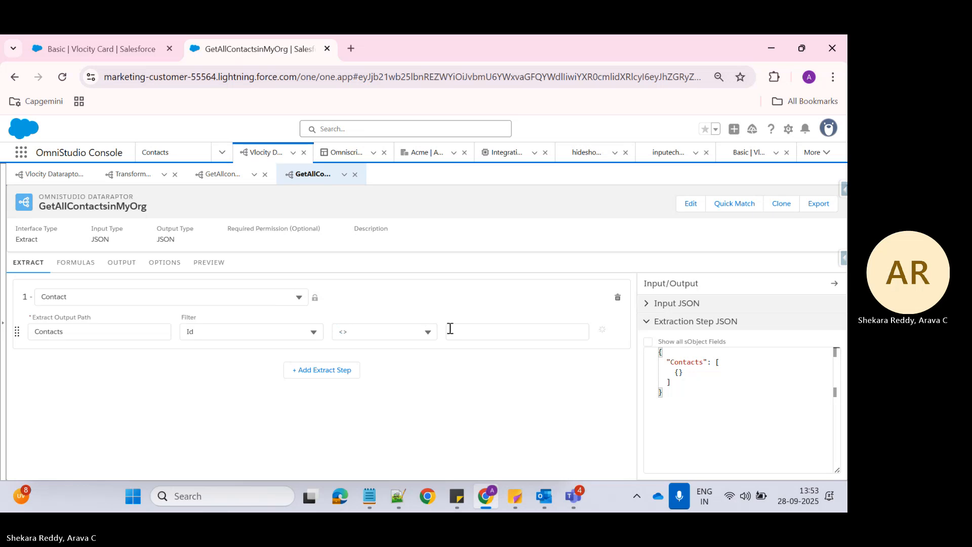
pyautogui.click(476, 336)
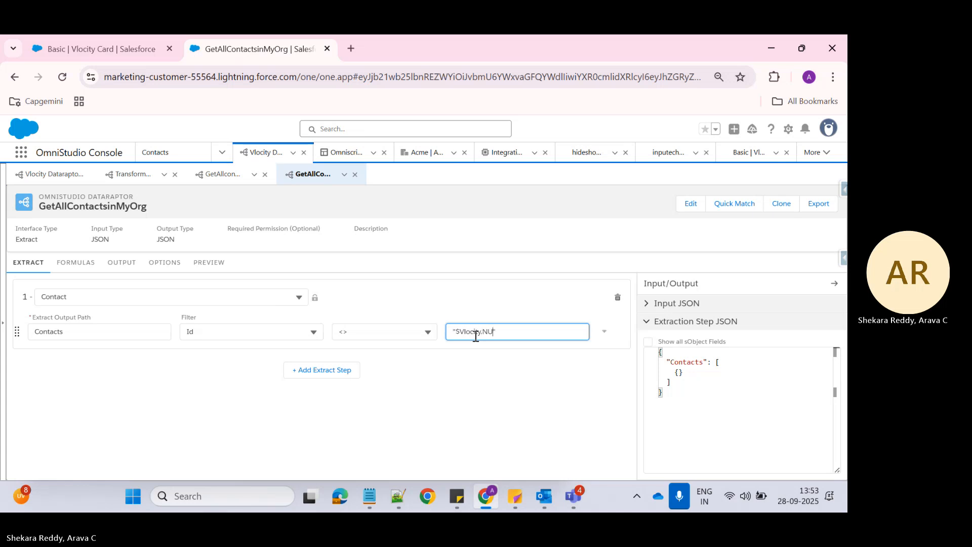
pyautogui.click(324, 420)
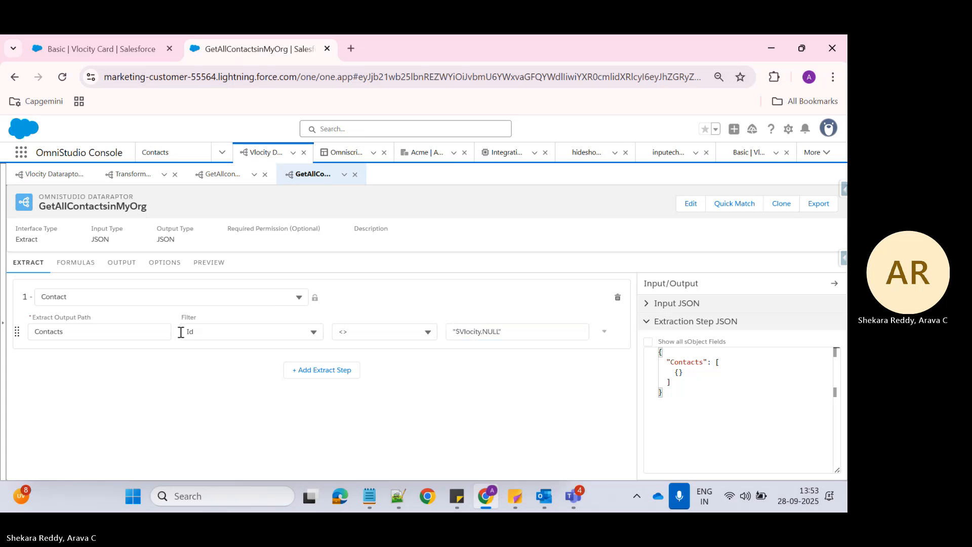
# Add an output mapping from the extract JSON path Contacts:LastName to the output JSON path LastName.
pyautogui.click(133, 265)
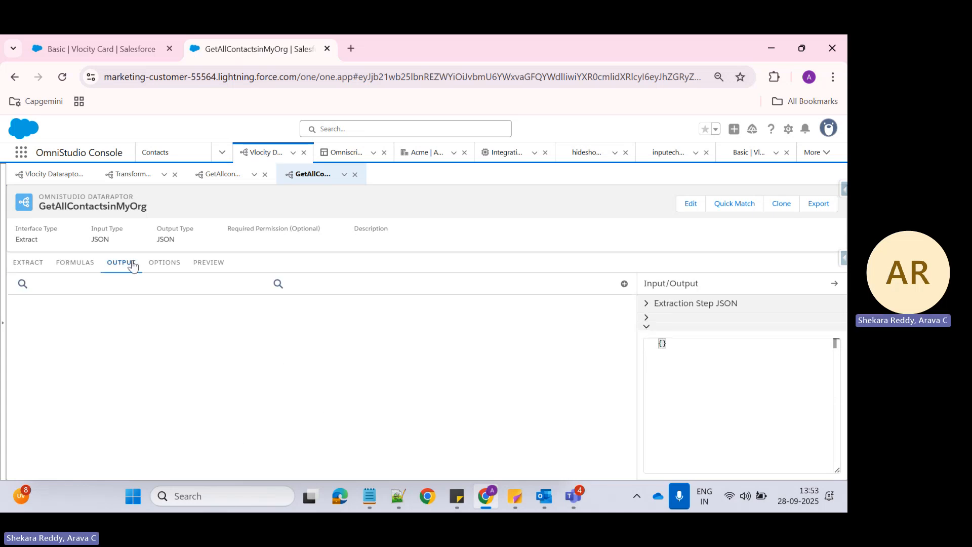
pyautogui.click(625, 283)
pyautogui.click(48, 321)
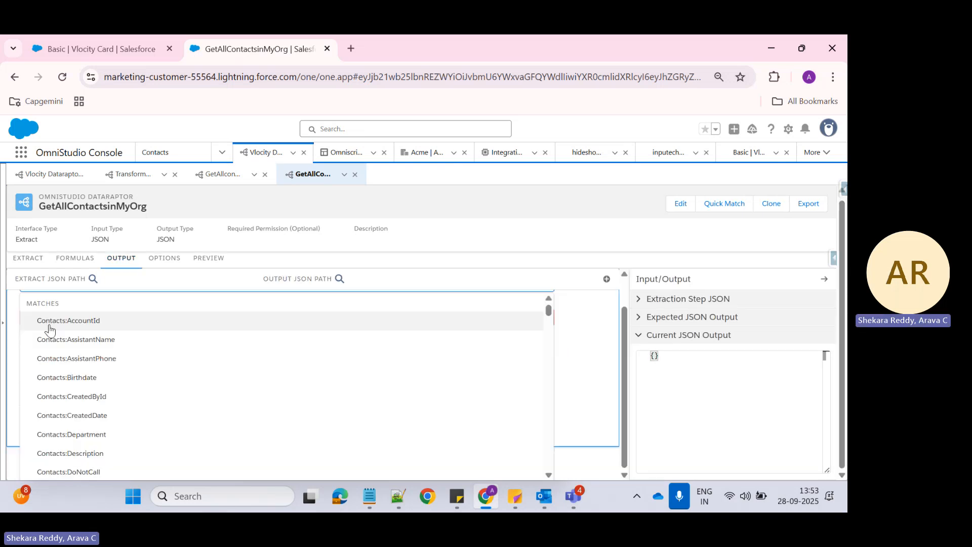
pyautogui.write('Last')
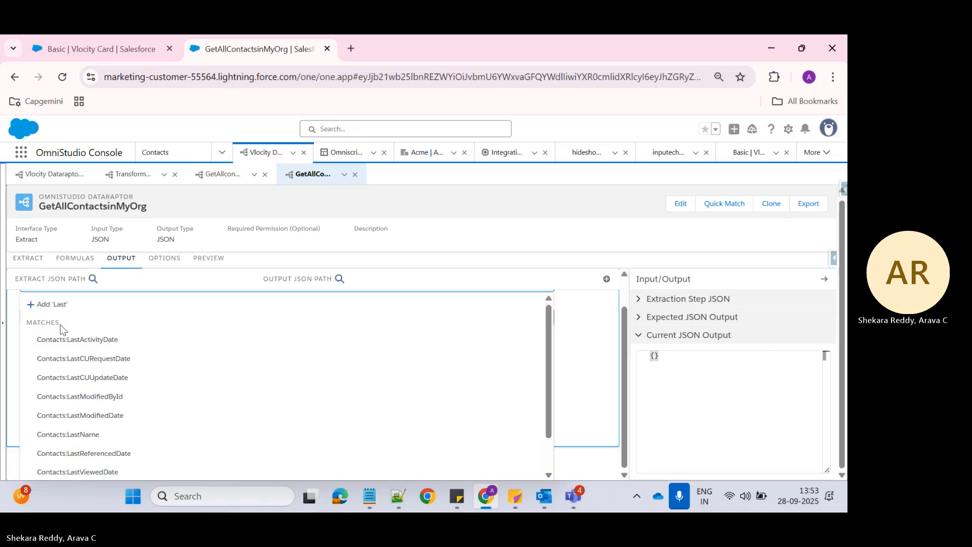
pyautogui.click(71, 435)
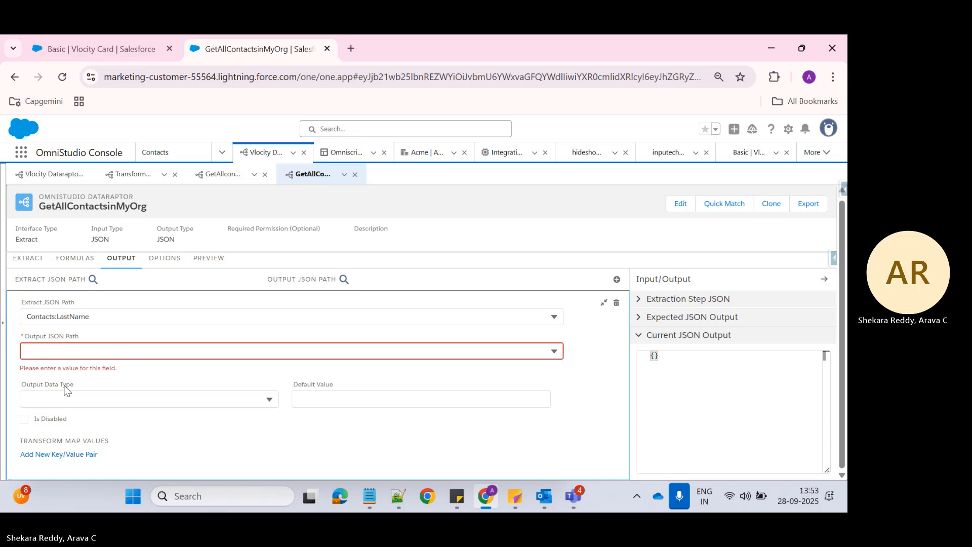
pyautogui.click(65, 351)
pyautogui.write('La')
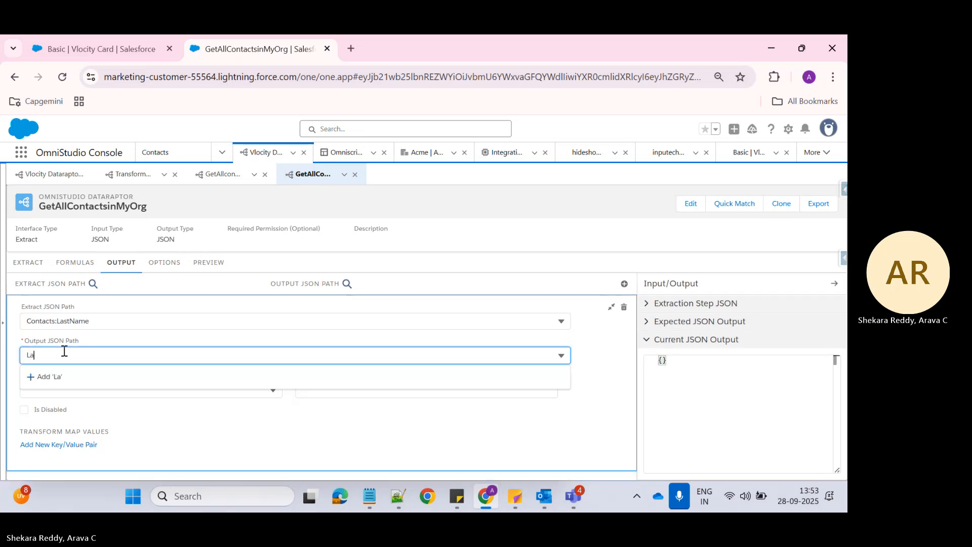
pyautogui.write('stName')
pyautogui.click(69, 377)
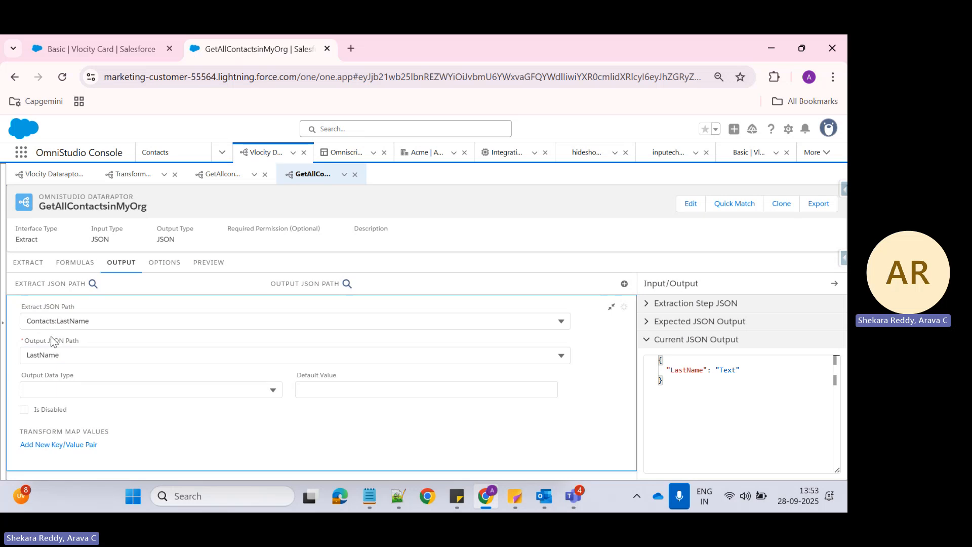
# Execute the DataRaptor preview without input parameters and review the debug log and the returned contact last names.
pyautogui.click(169, 262)
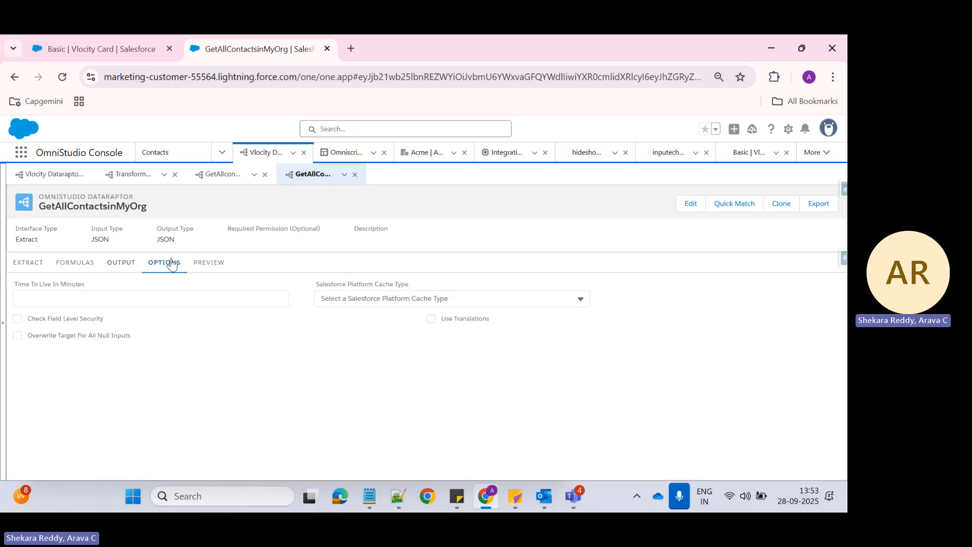
pyautogui.click(216, 267)
pyautogui.click(187, 465)
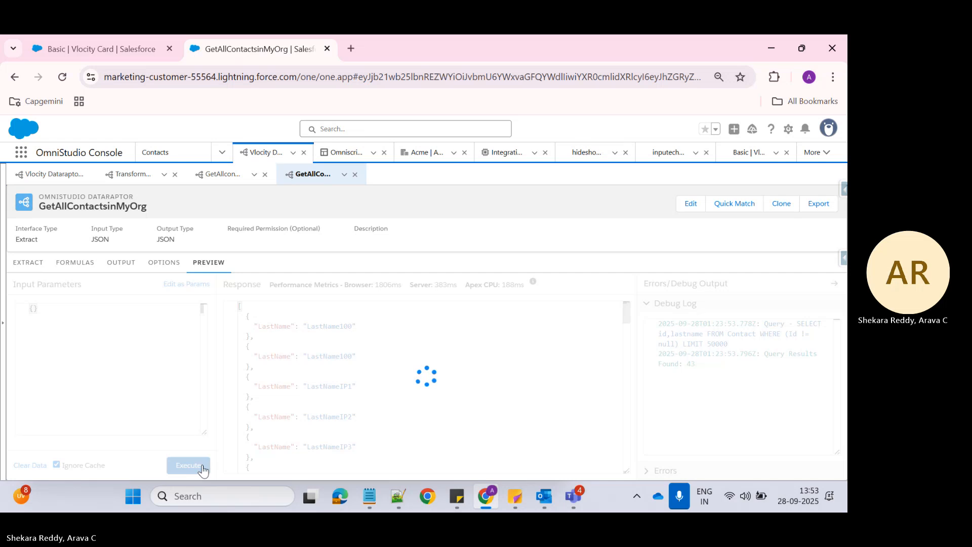
pyautogui.click(725, 364)
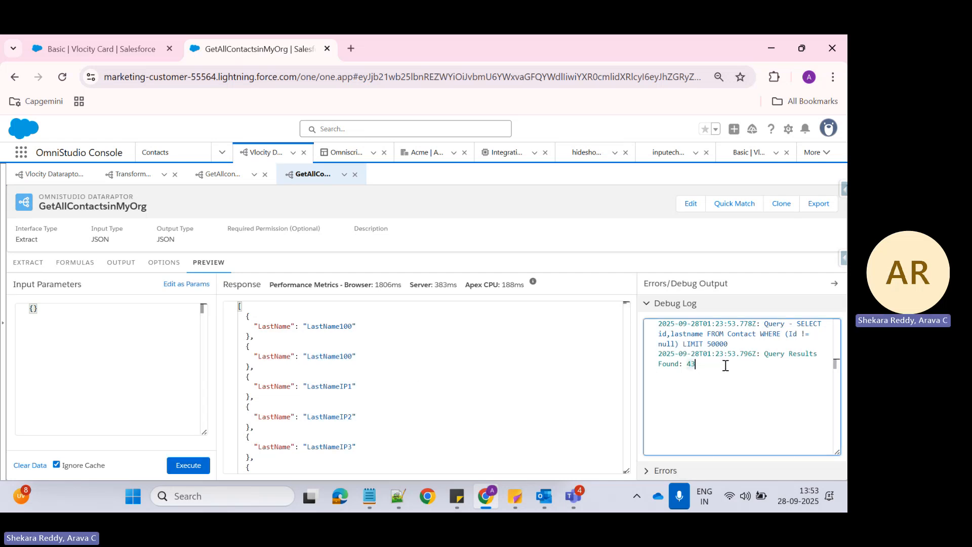
pyautogui.scroll(-10, 396, 386)
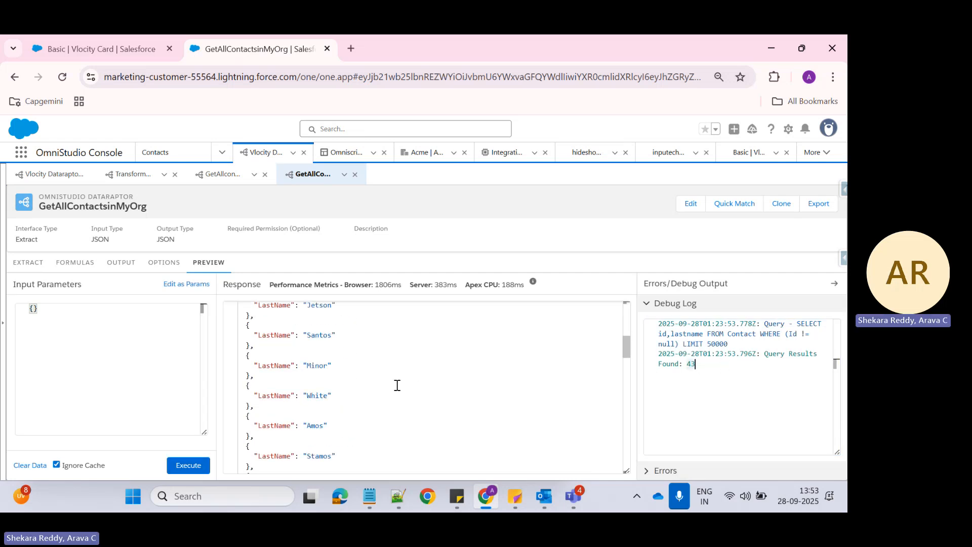
pyautogui.scroll(-15, 392, 390)
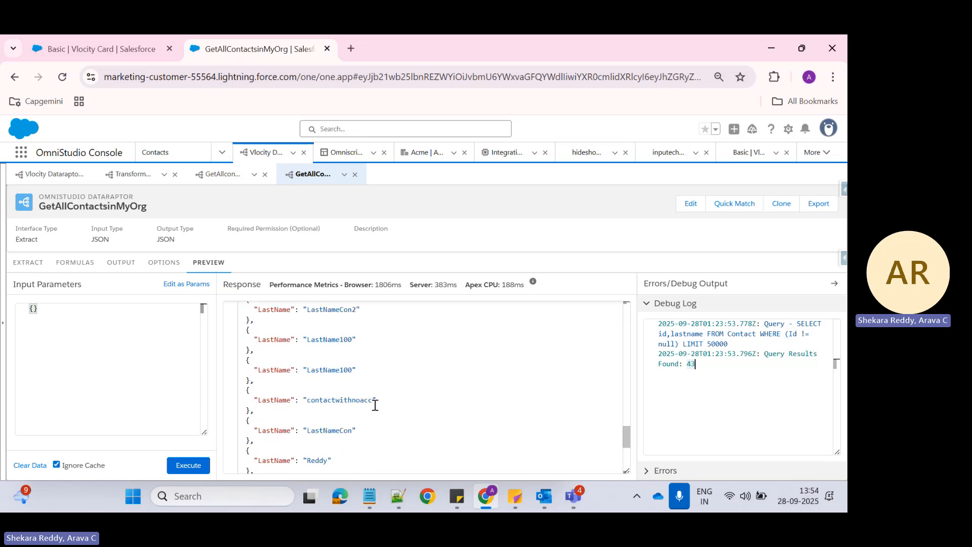
pyautogui.scroll(20, 381, 407)
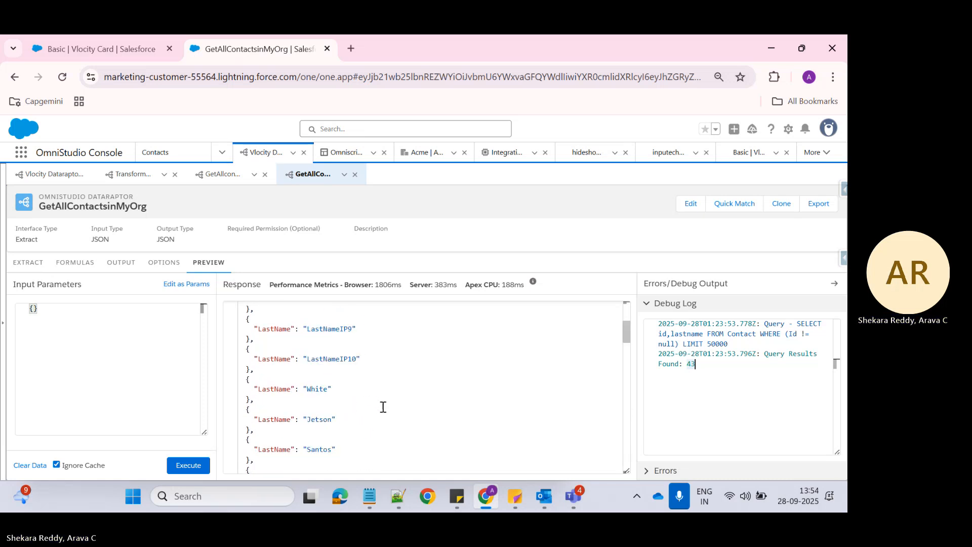
# Add a second output mapping with the custom extract JSON path Contacts:Account.Name.
pyautogui.click(114, 268)
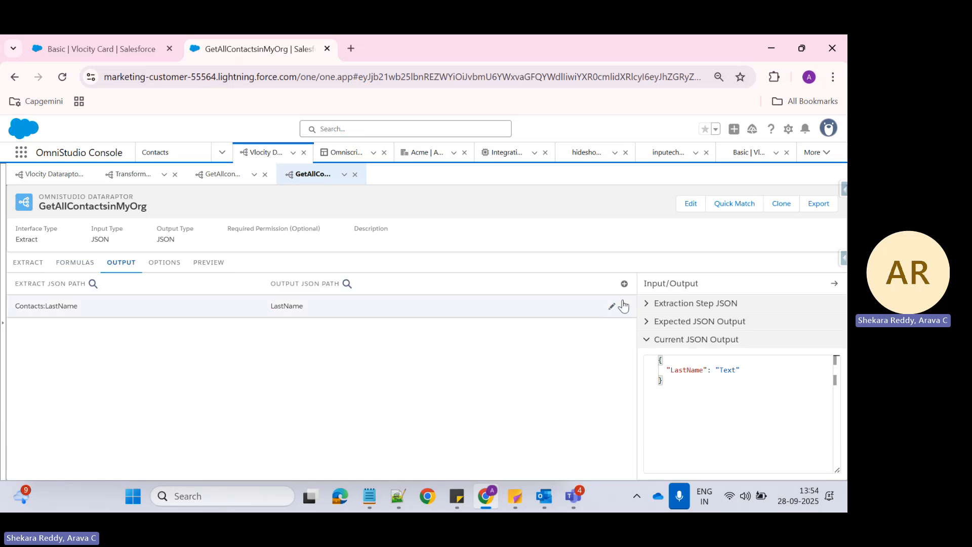
pyautogui.click(624, 285)
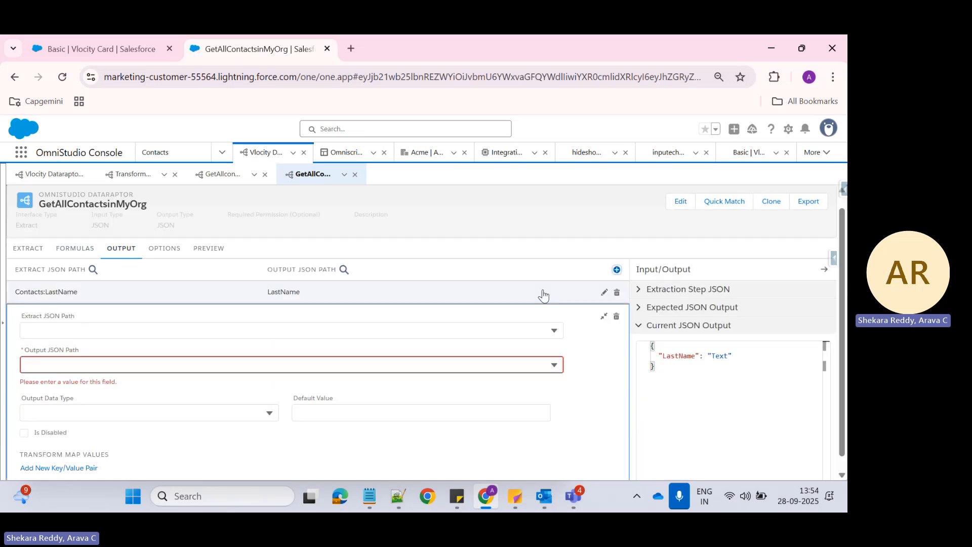
pyautogui.click(86, 330)
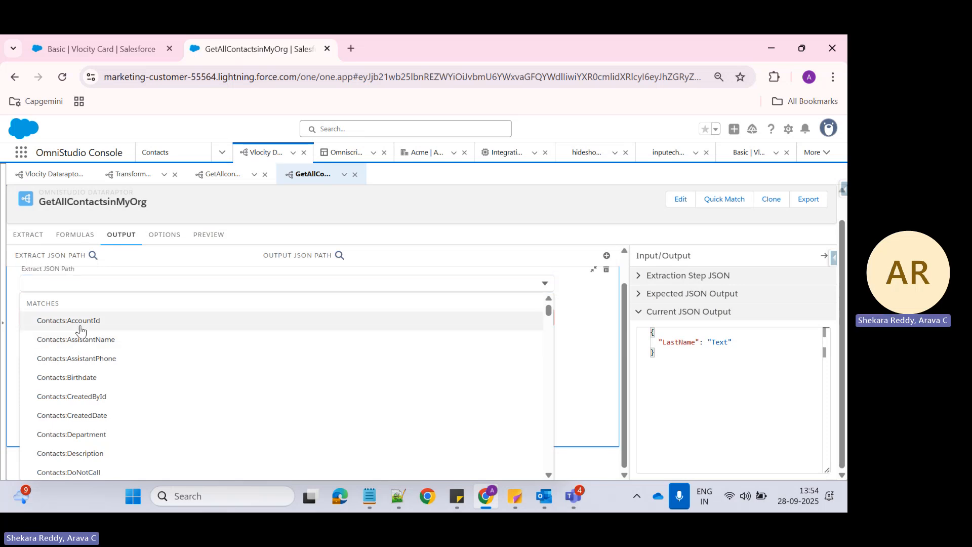
pyautogui.click(77, 324)
pyautogui.click(114, 297)
pyautogui.press('BackSpace')
pyautogui.press('BackSpace')
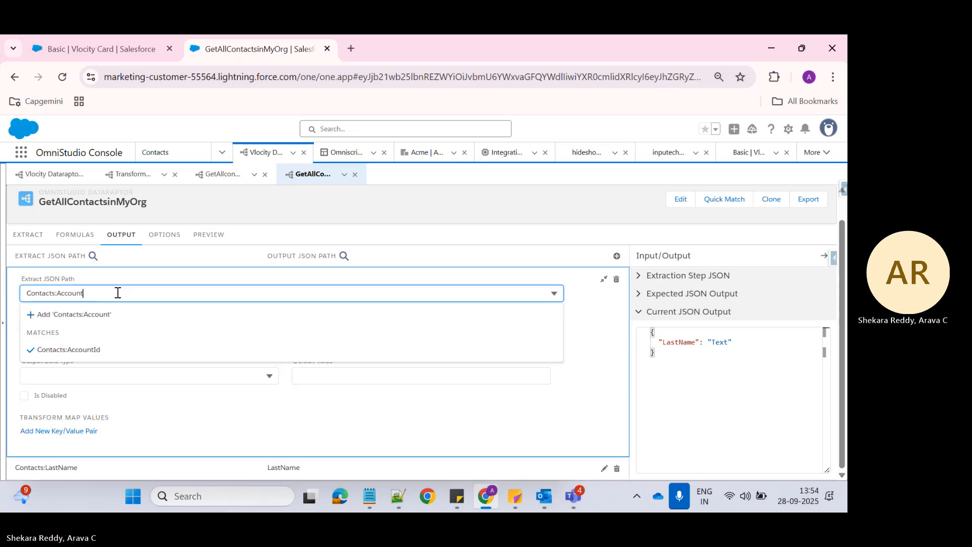
pyautogui.write('.Name')
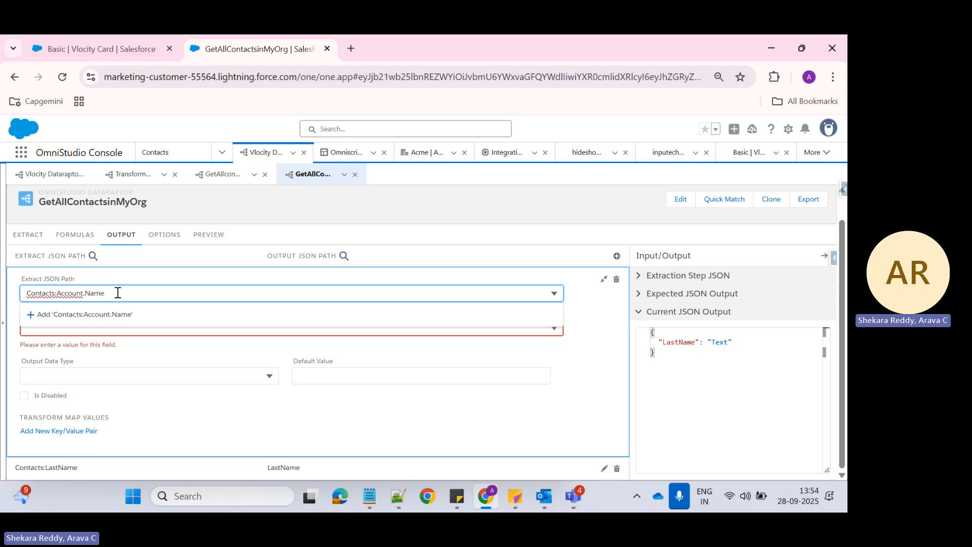
pyautogui.click(94, 315)
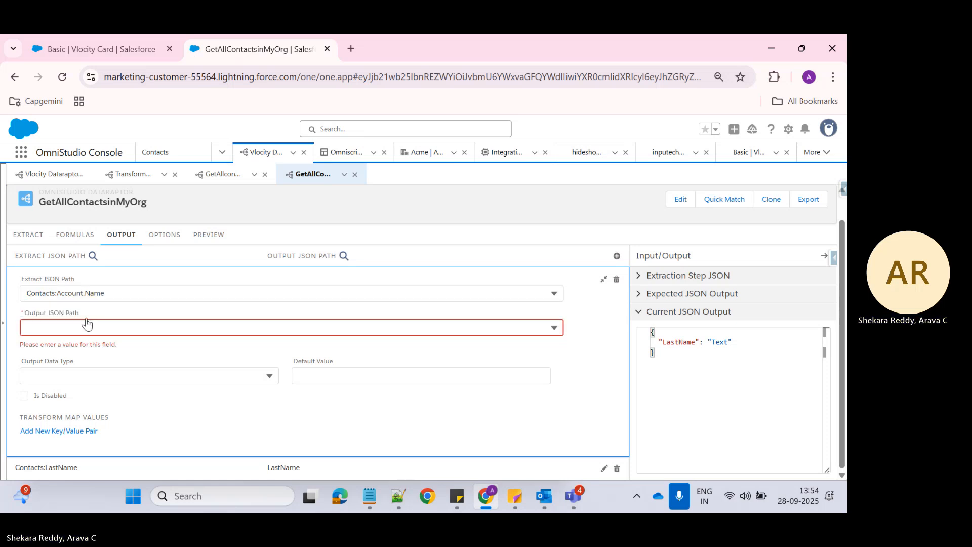
# Set the output JSON path of the Contacts:Account.Name mapping to AccountName.
pyautogui.click(78, 327)
pyautogui.write('Acco')
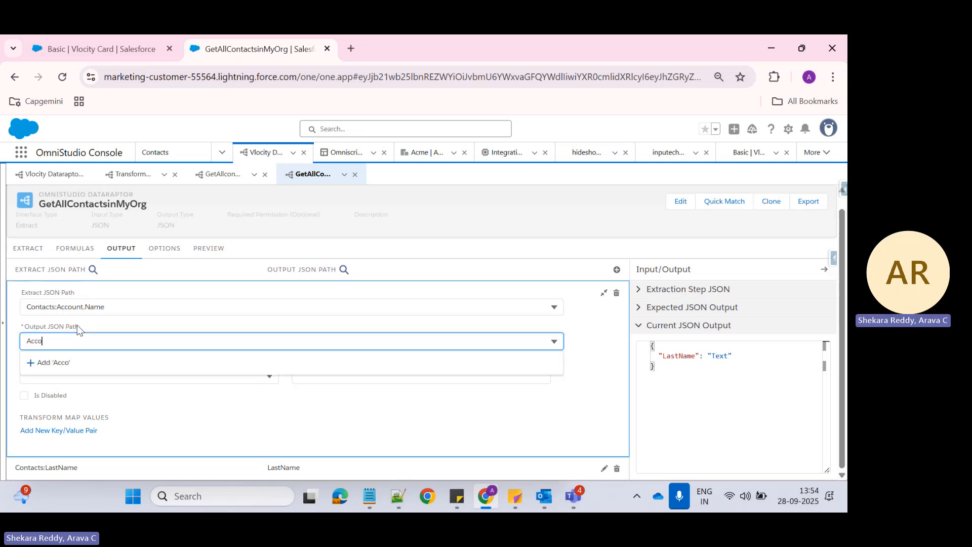
pyautogui.write('untName')
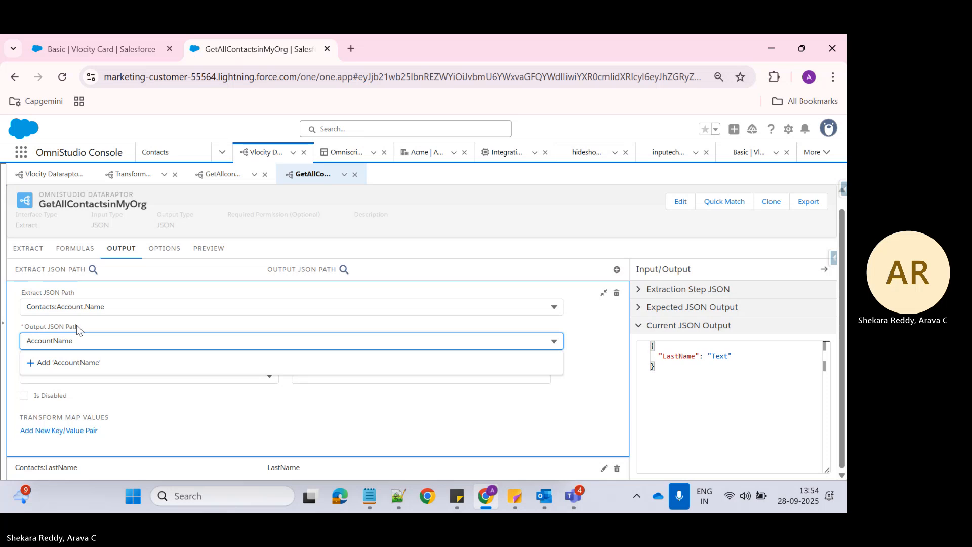
pyautogui.press('Return')
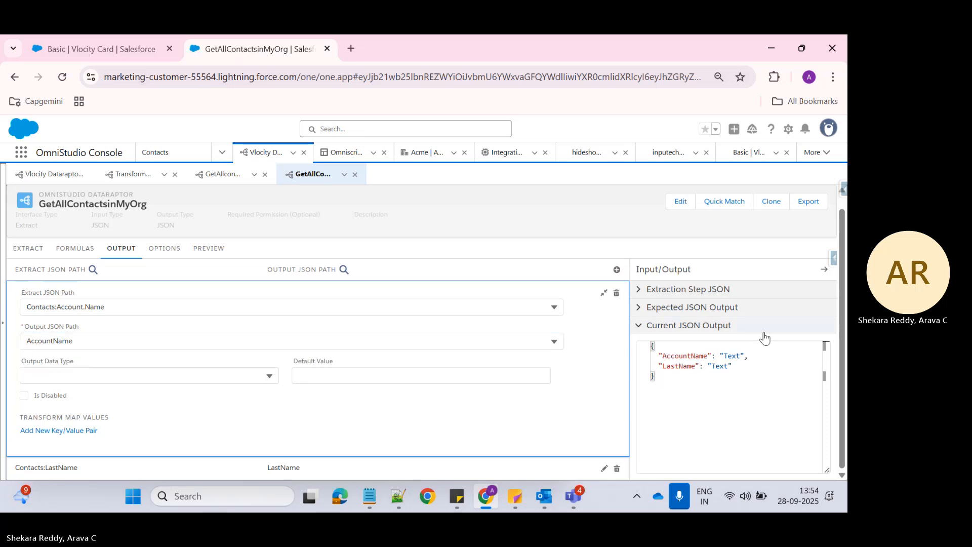
# Execute the preview again and check which contacts in the response carry an AccountName value.
pyautogui.click(164, 248)
pyautogui.click(209, 262)
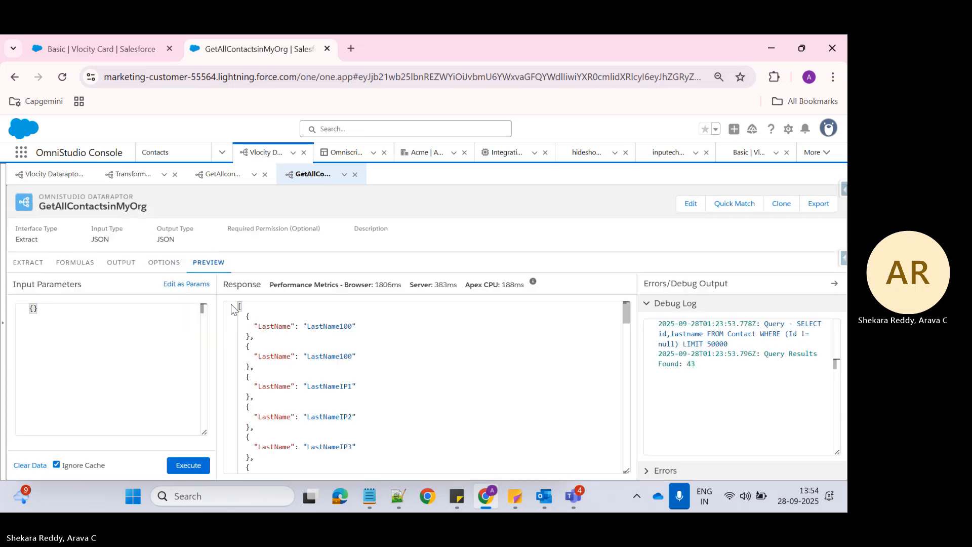
pyautogui.click(184, 464)
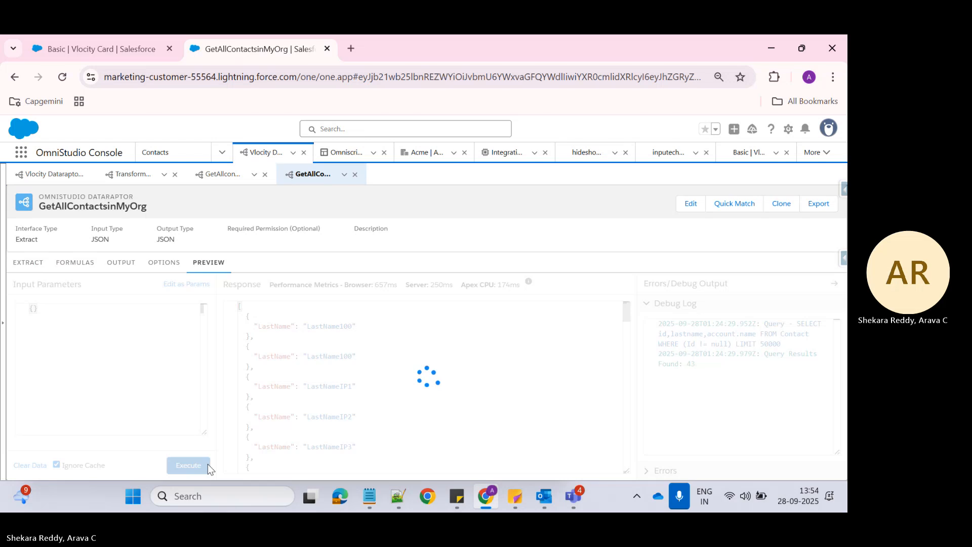
pyautogui.scroll(-4, 359, 397)
pyautogui.scroll(2, 359, 398)
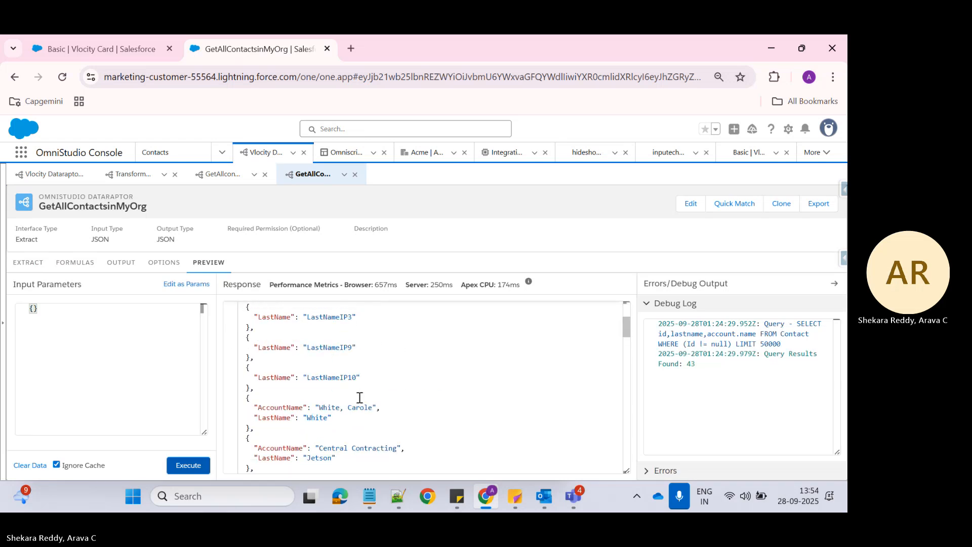
pyautogui.scroll(2, 268, 424)
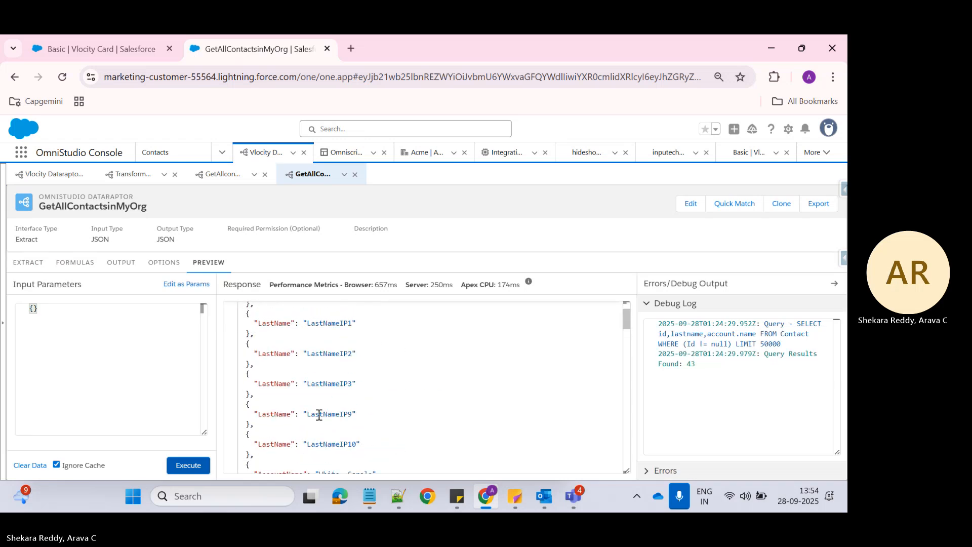
pyautogui.scroll(2, 295, 418)
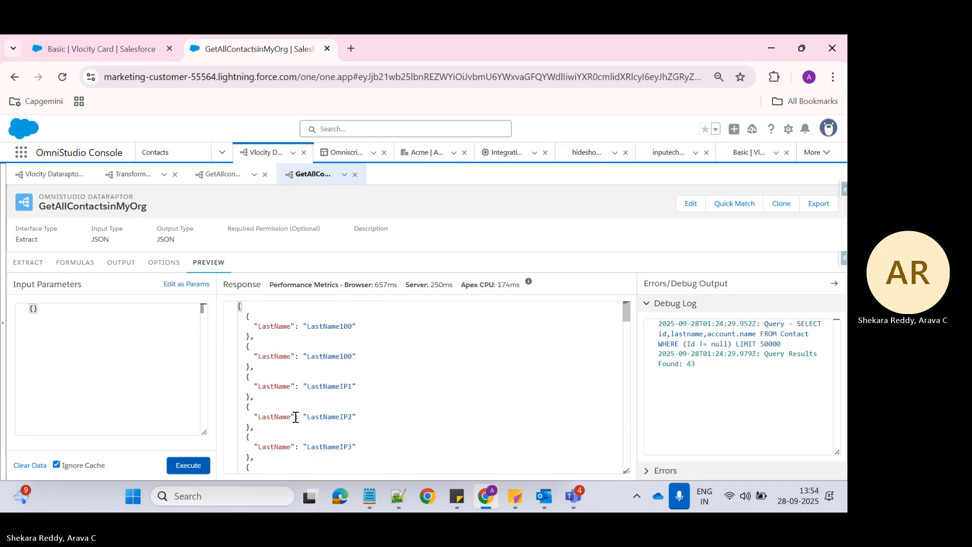
pyautogui.doubleClick(323, 326)
pyautogui.scroll(-4, 297, 401)
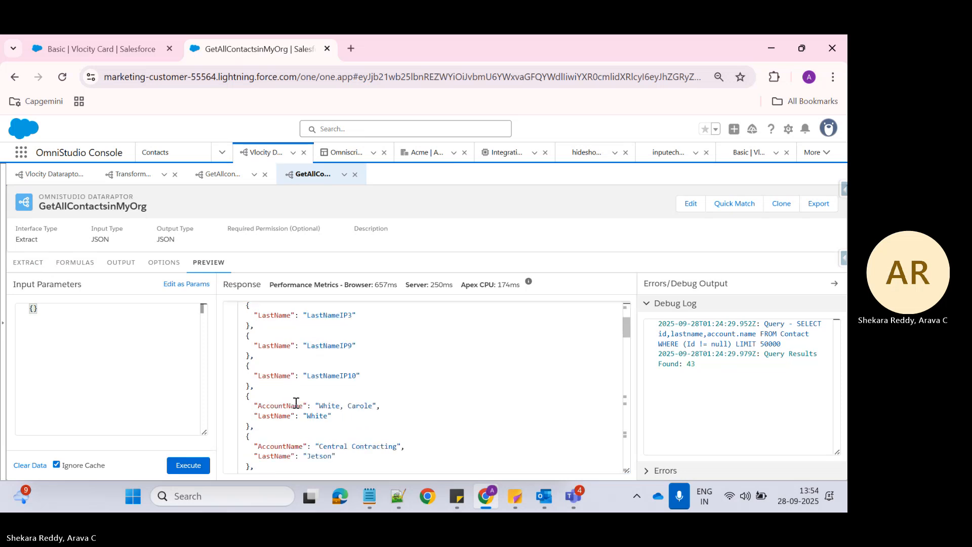
pyautogui.scroll(5, 296, 402)
# Add a third output mapping to the DataRaptor from the extract JSON path Contacts:Id to the output JSON path Id.
pyautogui.click(122, 262)
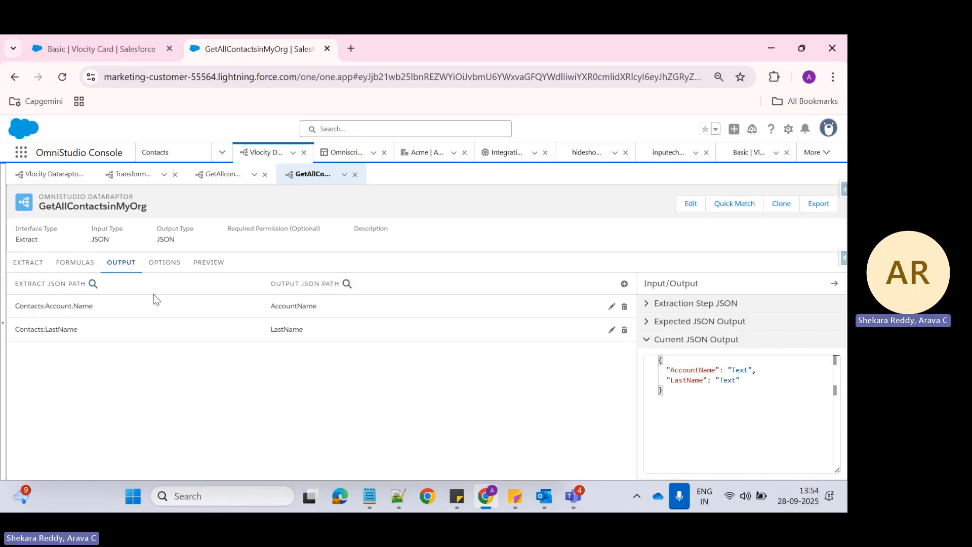
pyautogui.click(624, 284)
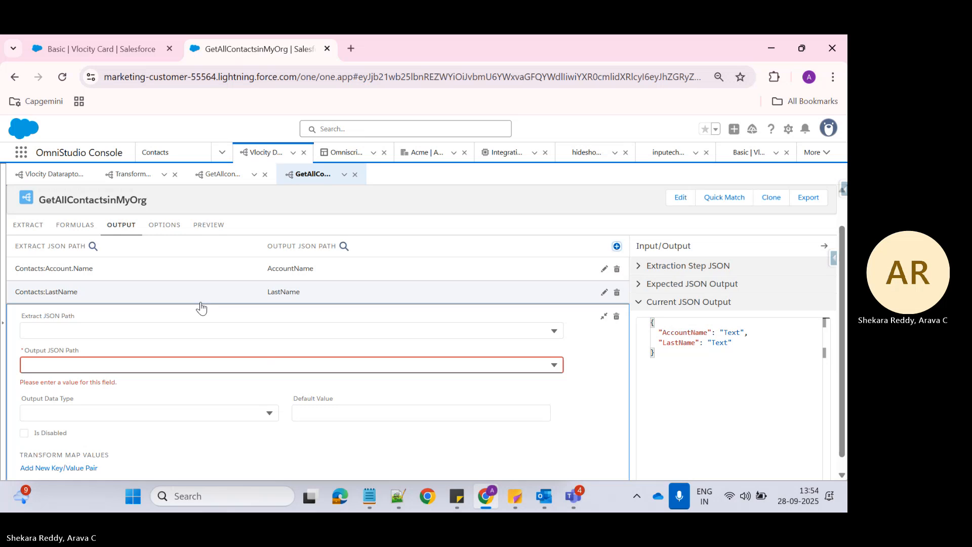
pyautogui.click(80, 330)
pyautogui.write('Id')
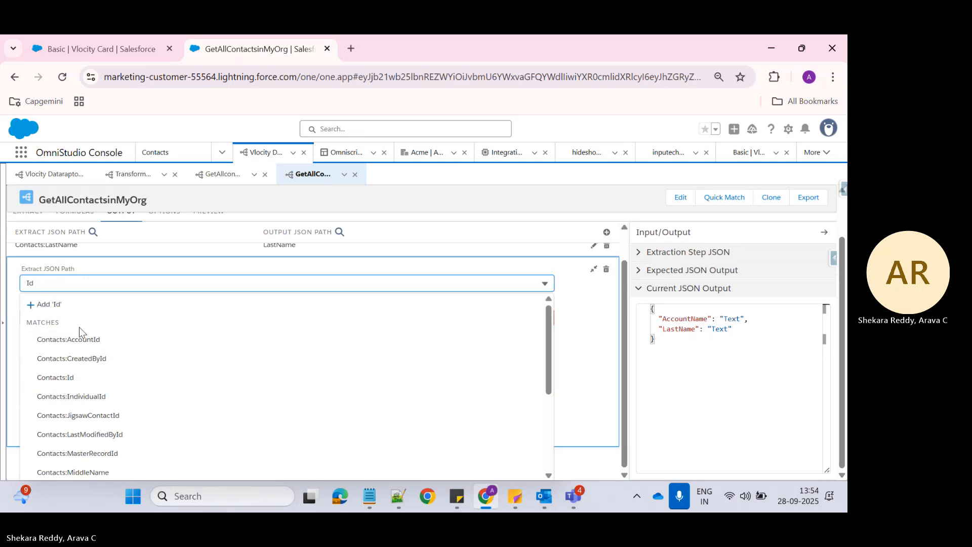
pyautogui.click(51, 377)
pyautogui.click(88, 328)
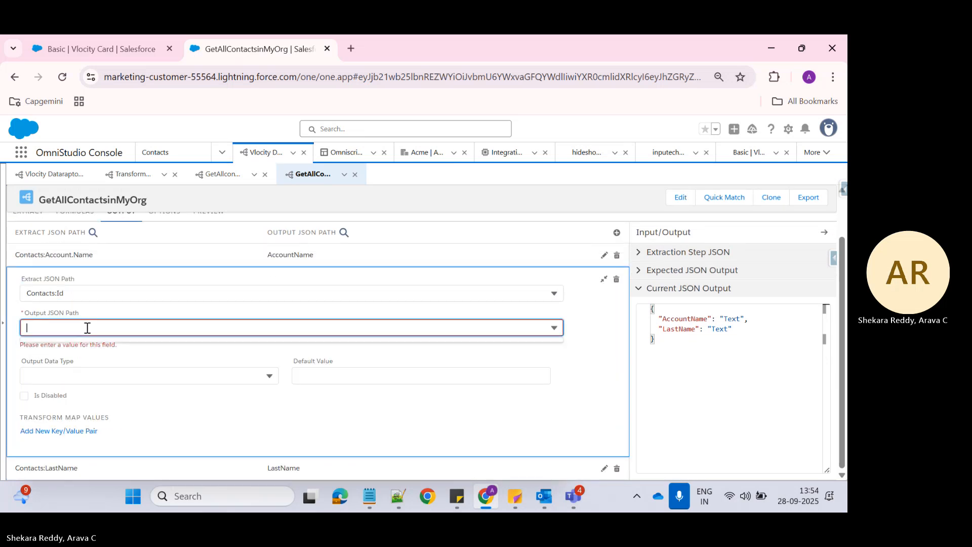
pyautogui.write('Id')
pyautogui.click(69, 364)
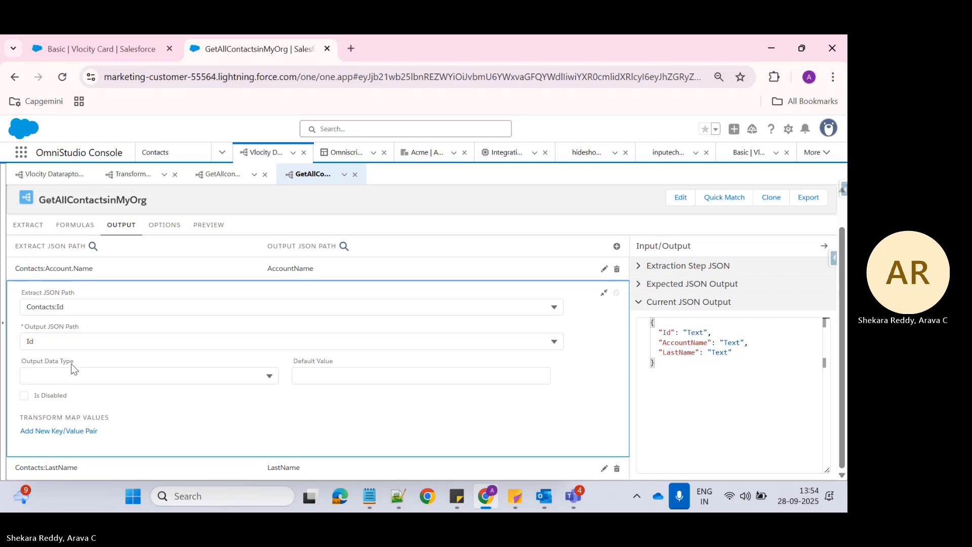
pyautogui.click(604, 294)
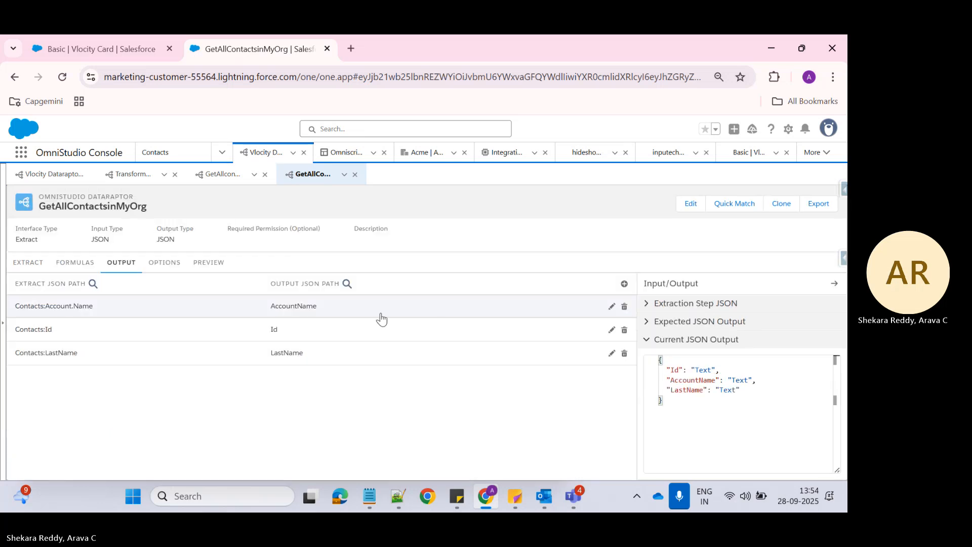
# Execute the DataRaptor preview again and review the Id and LastName values in the response.
pyautogui.click(217, 268)
pyautogui.click(191, 462)
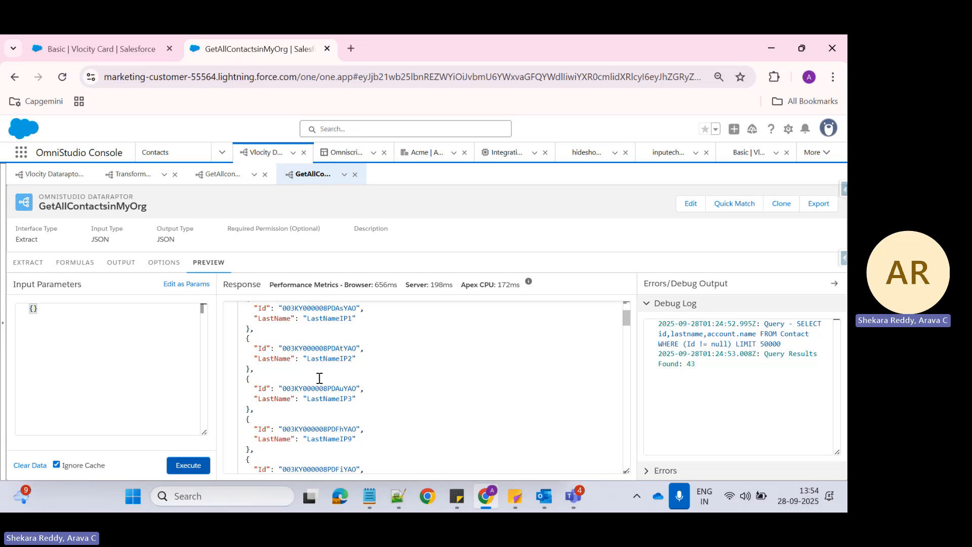
pyautogui.scroll(-10, 324, 405)
pyautogui.scroll(-5, 329, 428)
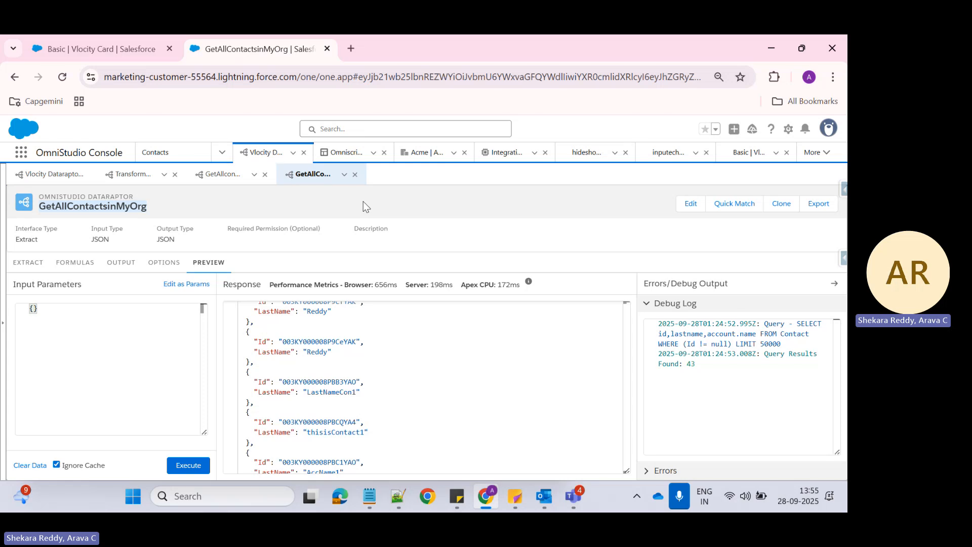
# Return to the Basic FlexCard, dismiss the open app search and reload the page.
pyautogui.click(126, 44)
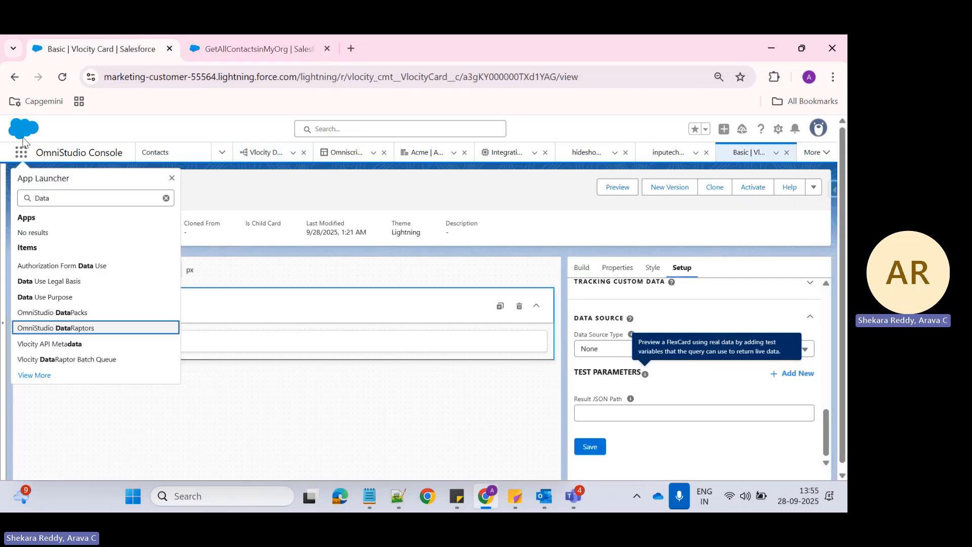
pyautogui.click(592, 311)
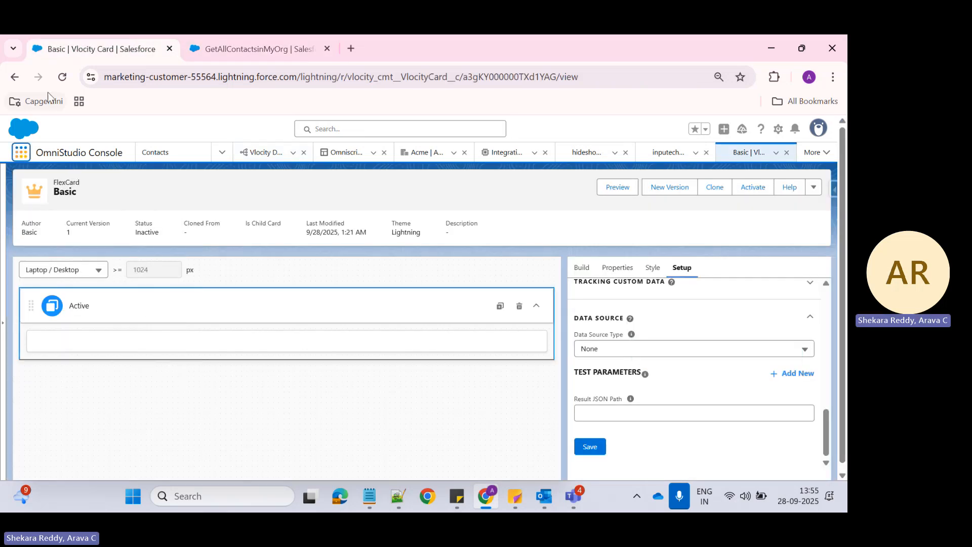
pyautogui.click(56, 80)
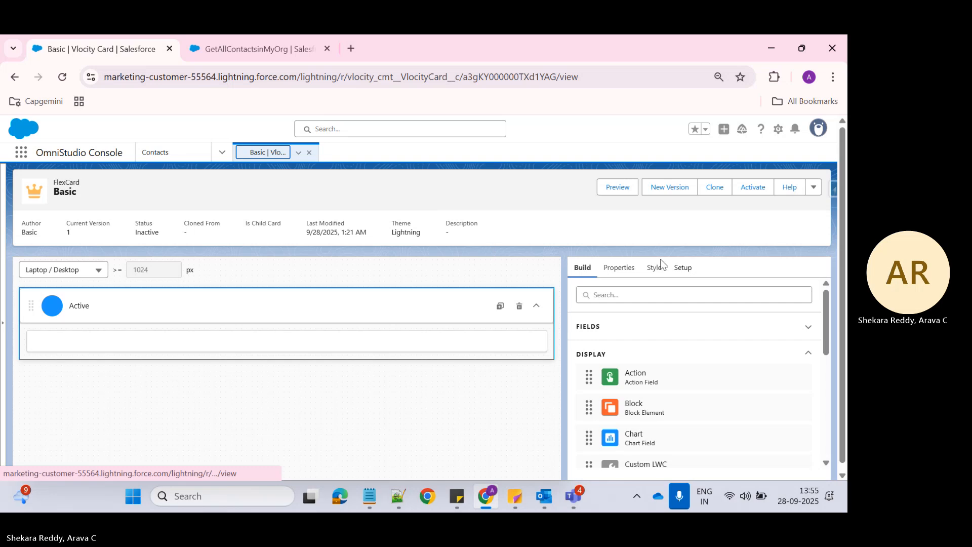
# Set the FlexCard's data source type to DataRaptor with GetAllContactsinMyOrg as the interface name.
pyautogui.click(684, 269)
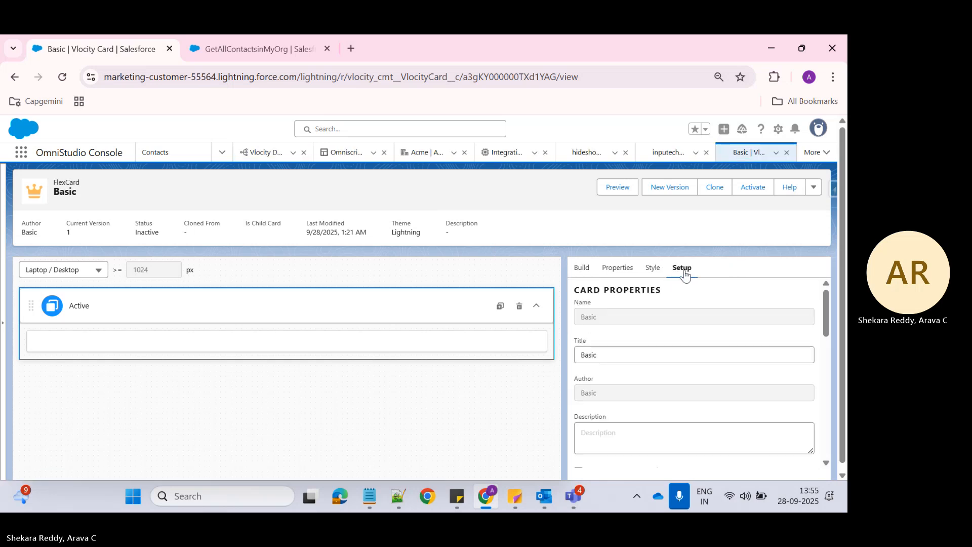
pyautogui.scroll(-5, 683, 355)
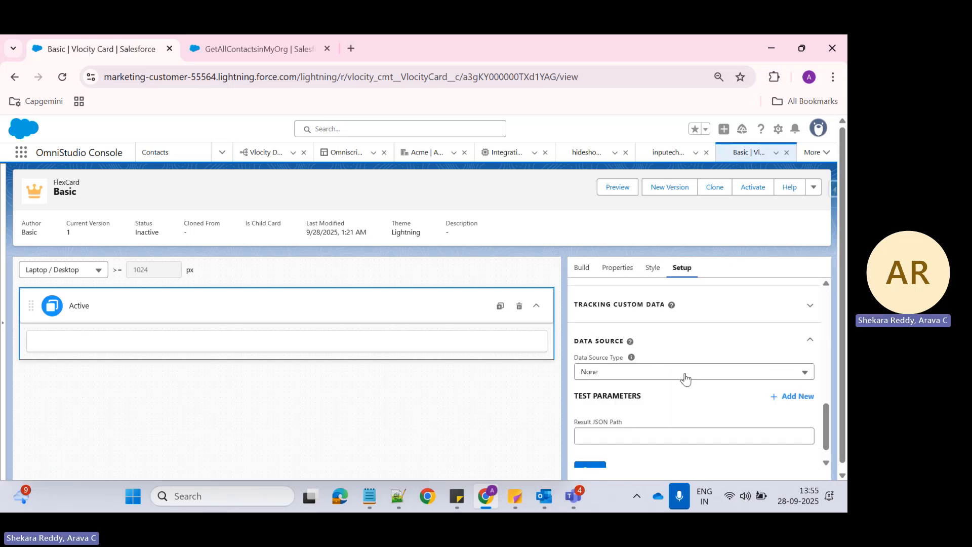
pyautogui.click(611, 373)
pyautogui.scroll(-5, 656, 397)
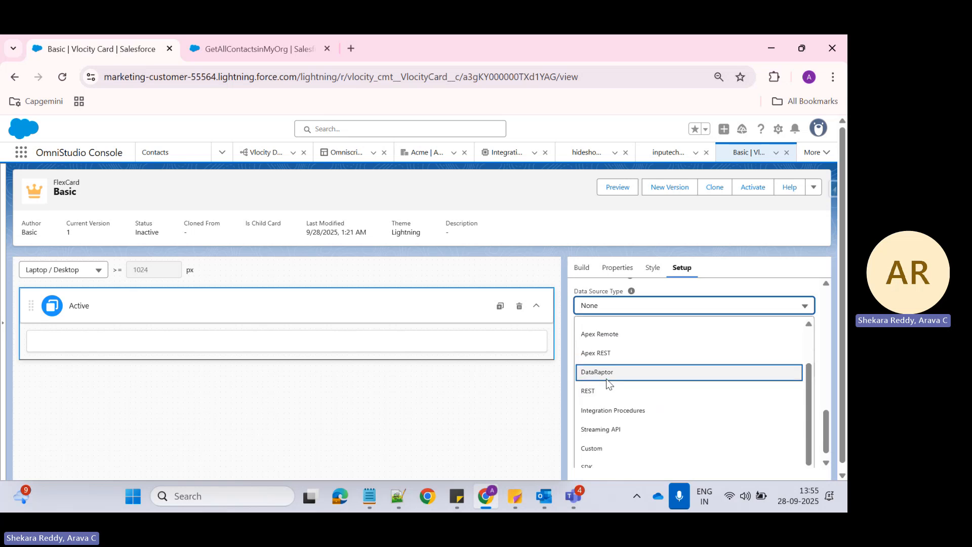
pyautogui.click(605, 373)
pyautogui.click(606, 348)
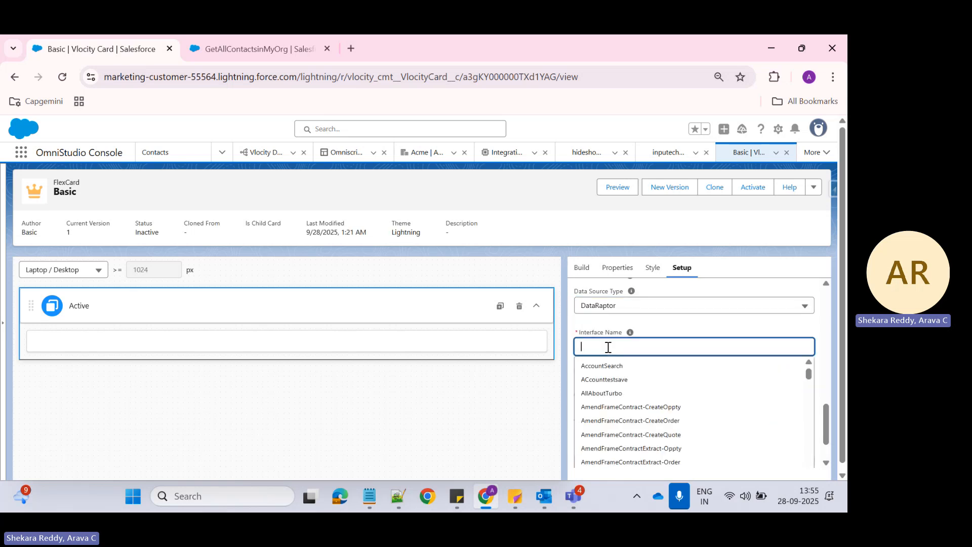
pyautogui.write('GetAllContactsinMyOrg')
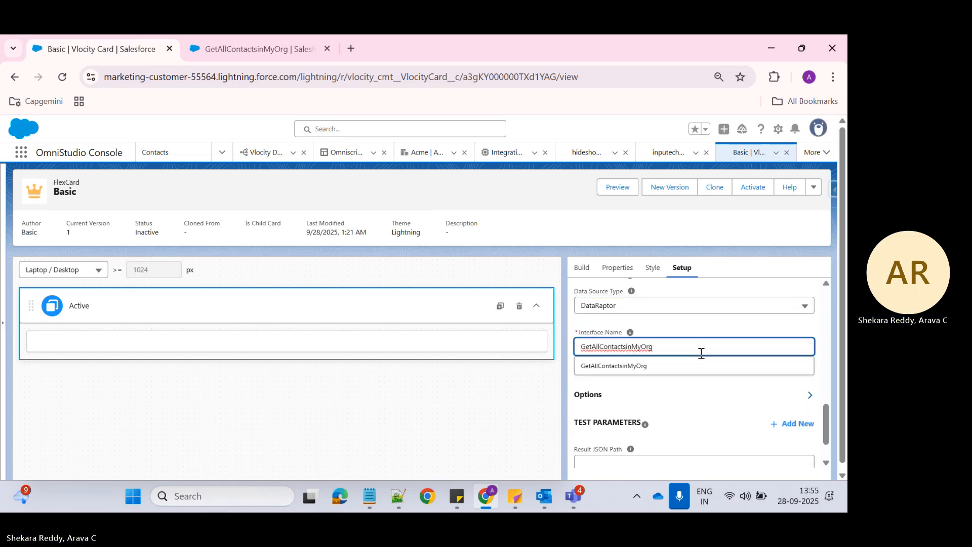
pyautogui.click(624, 375)
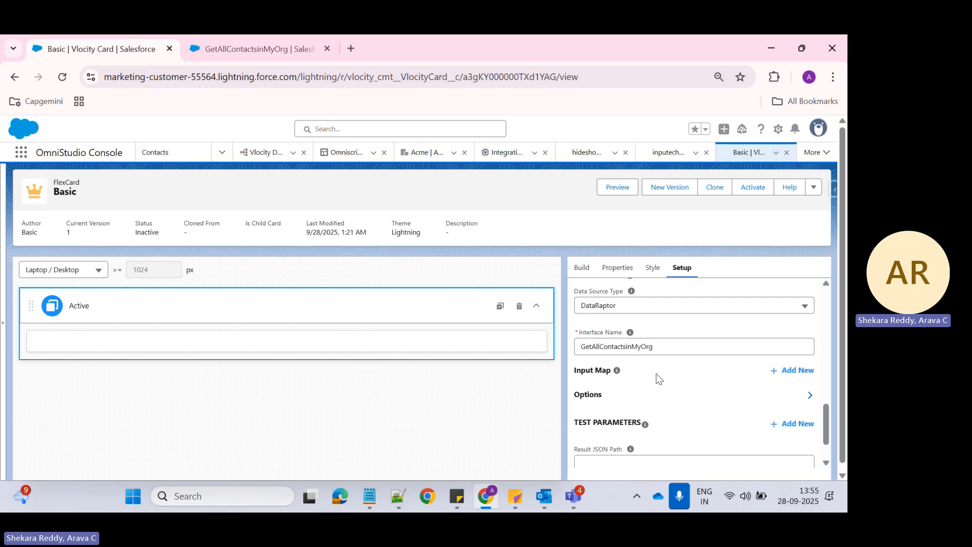
# Save the data source and fetch its records, review the contacts in the test results table, and close the results.
pyautogui.scroll(-1, 658, 379)
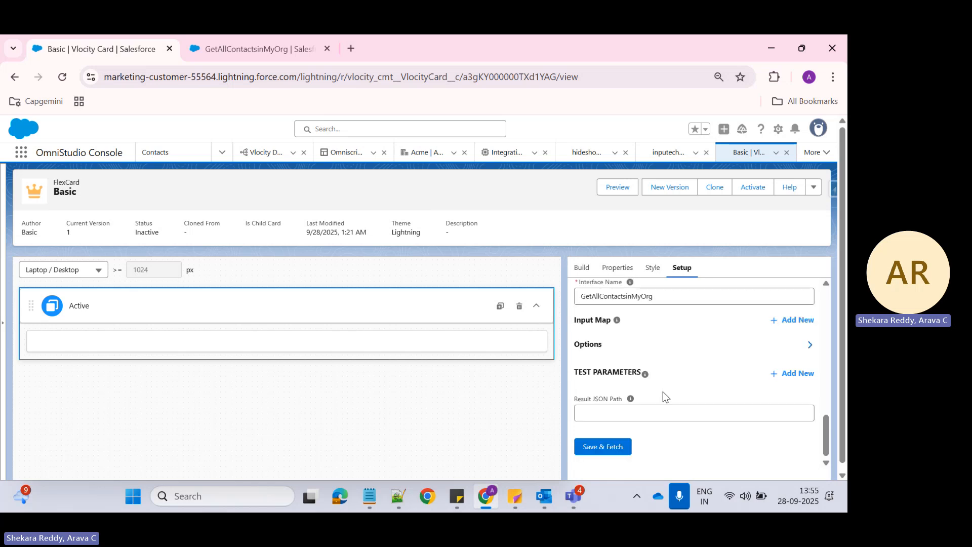
pyautogui.click(602, 448)
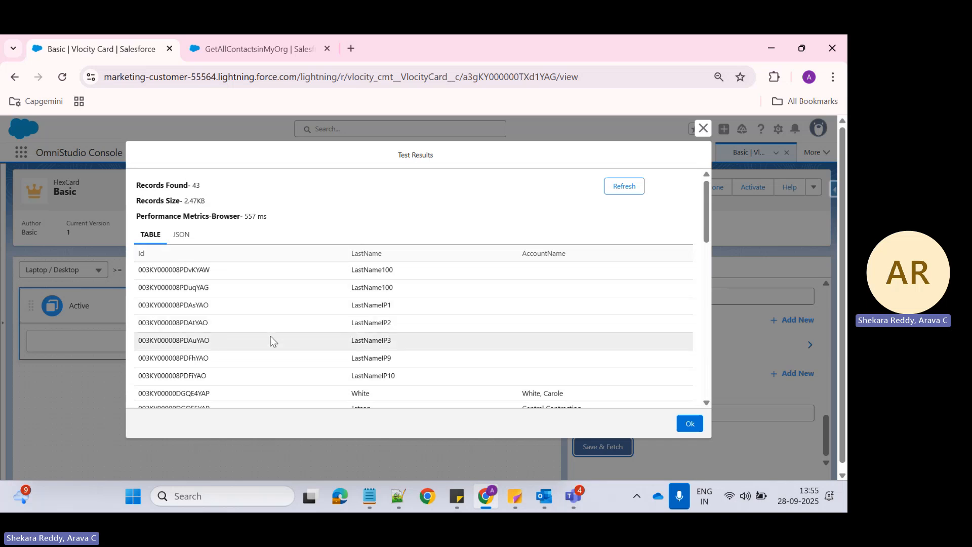
pyautogui.scroll(-3, 270, 335)
pyautogui.scroll(3, 291, 310)
pyautogui.scroll(-8, 409, 342)
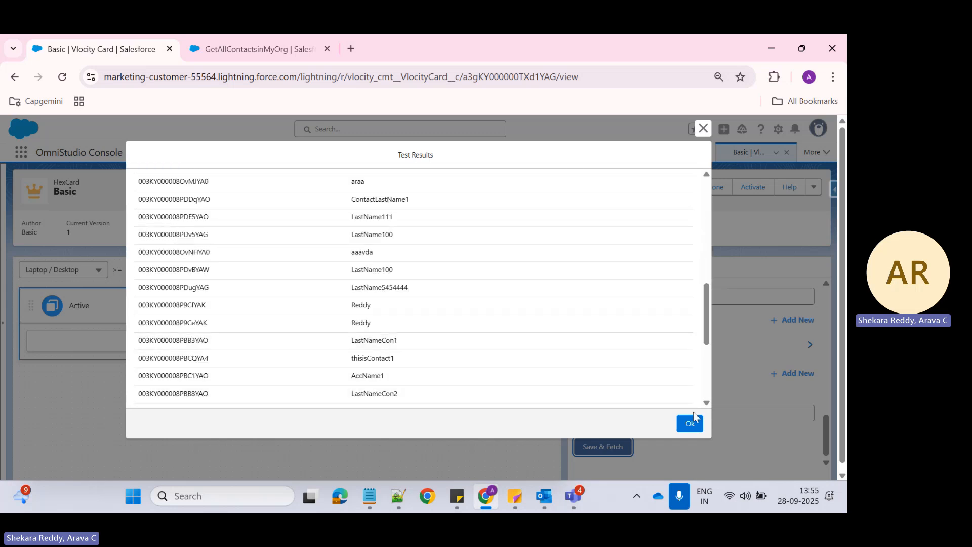
pyautogui.click(692, 422)
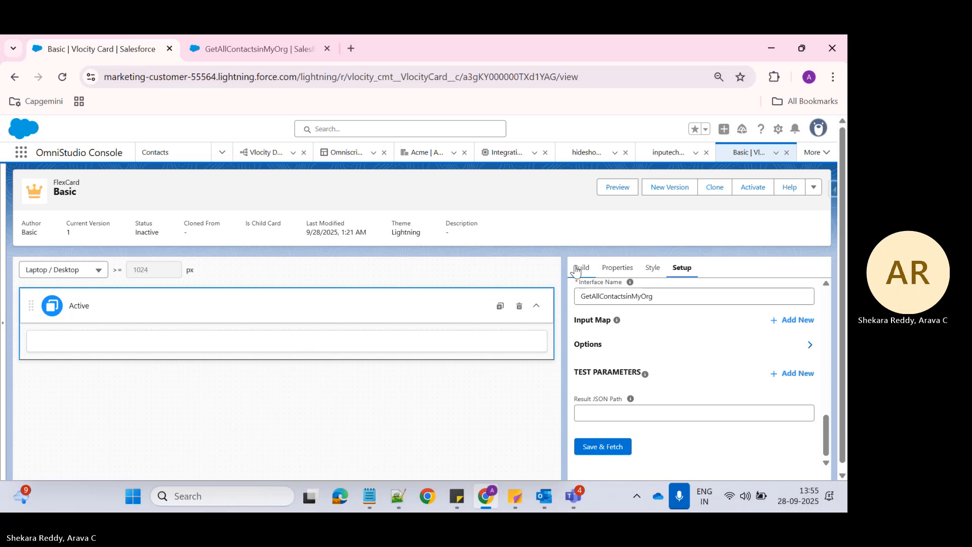
# Go back to the GetAllContactsinMyOrg preview and examine which keys its contact records return.
pyautogui.click(578, 269)
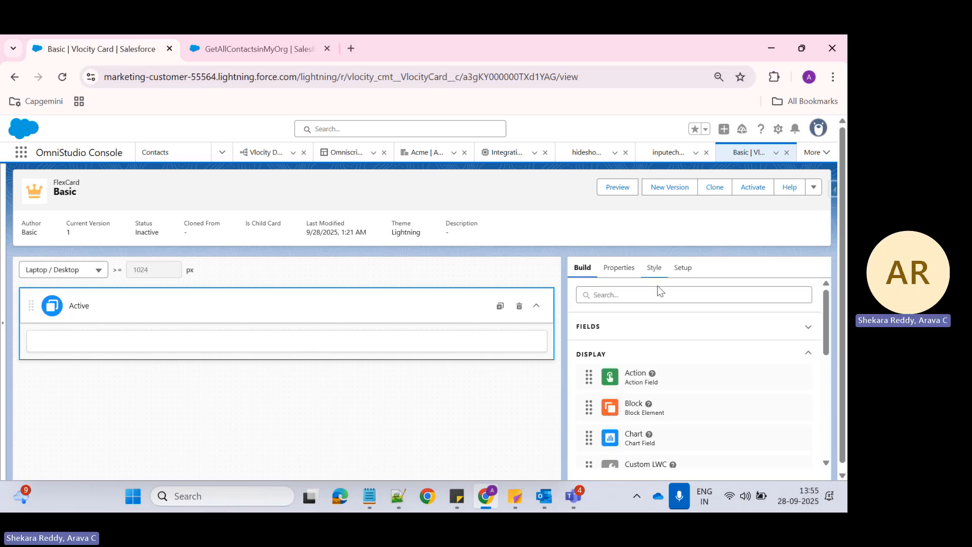
pyautogui.click(224, 58)
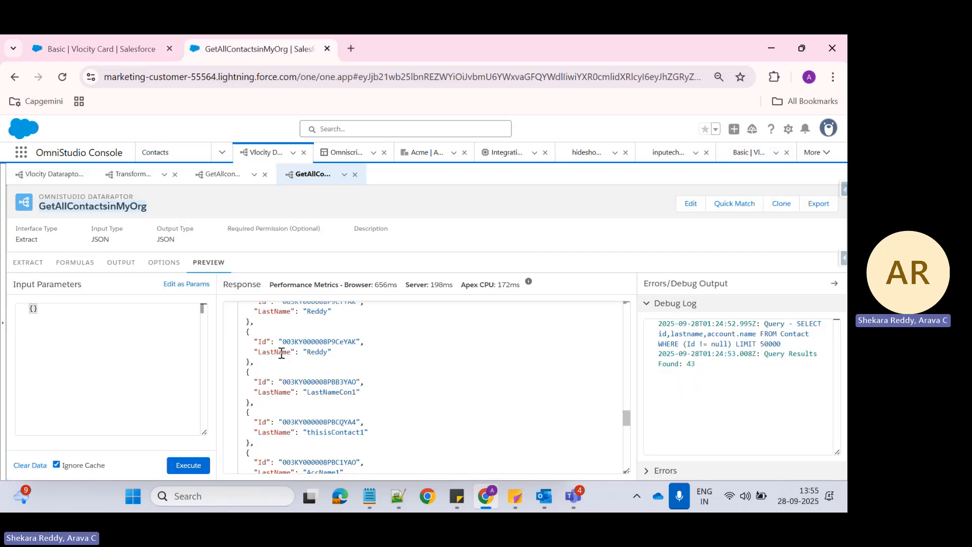
pyautogui.scroll(1, 276, 336)
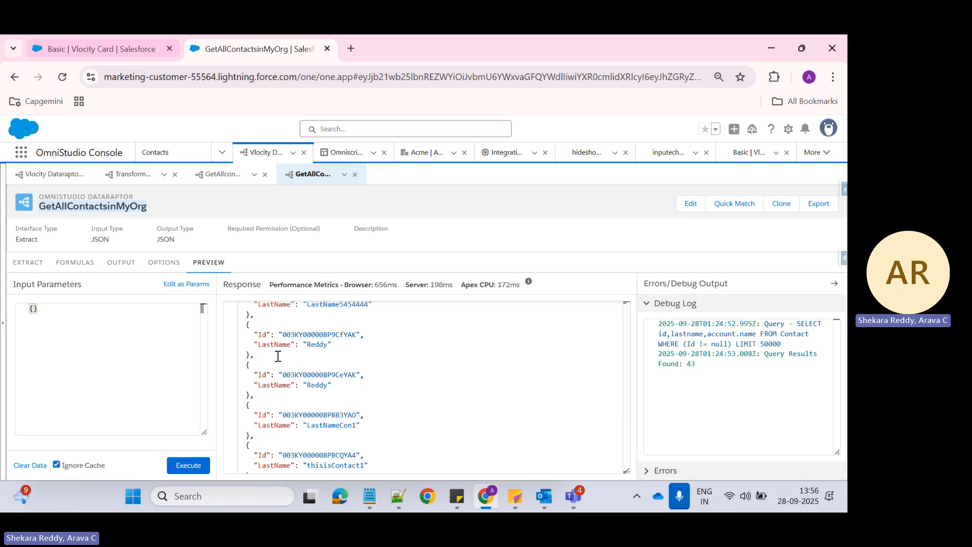
pyautogui.scroll(-4, 298, 409)
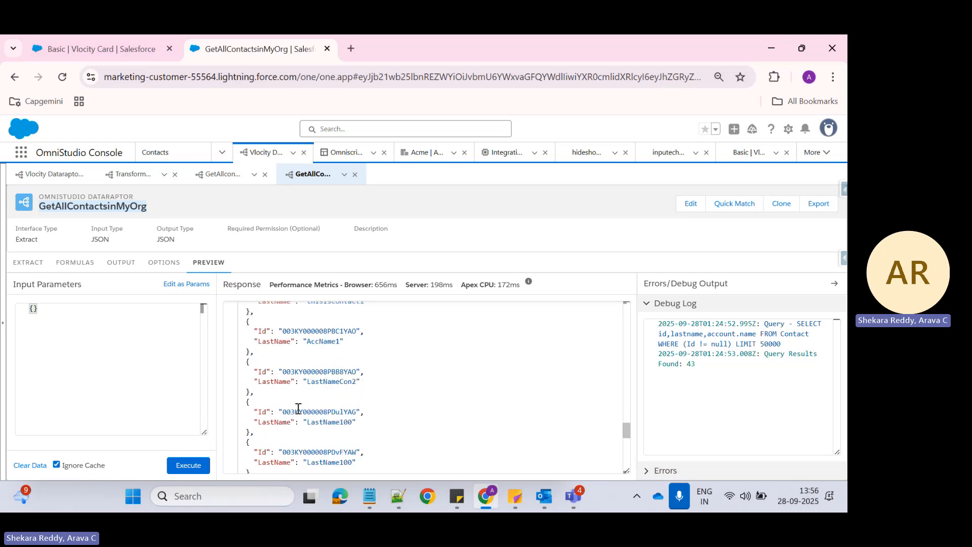
pyautogui.scroll(-3, 299, 422)
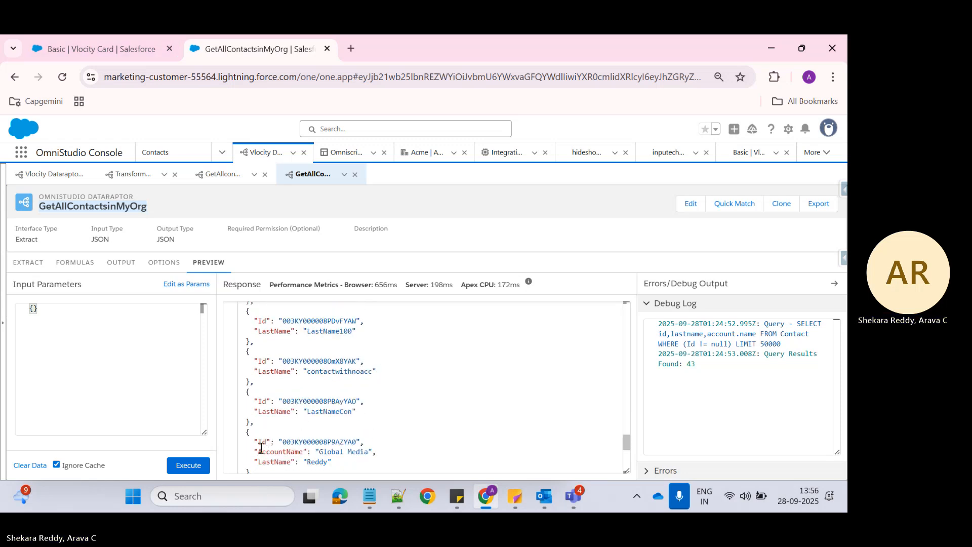
pyautogui.click(269, 471)
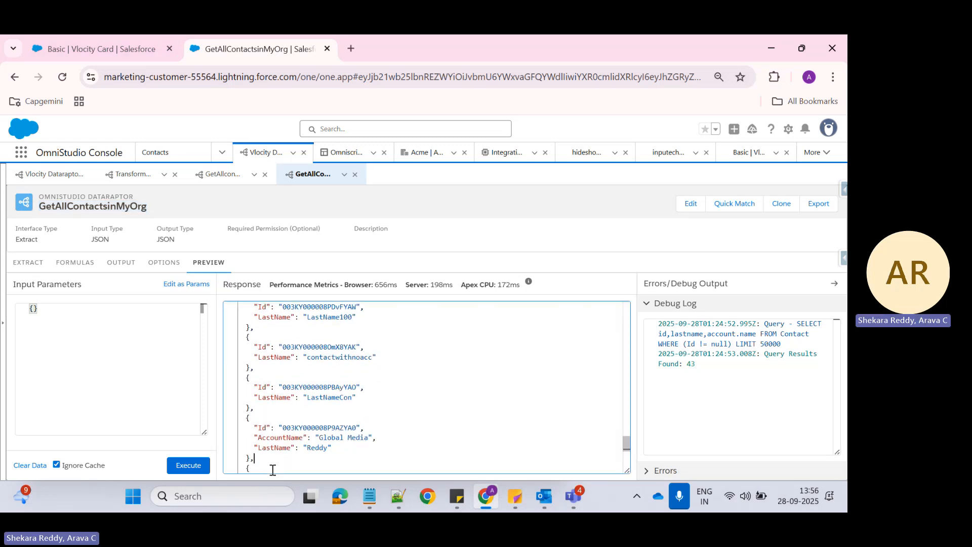
# Return to the Basic FlexCard, recheck its data source setup and expand the fields available for building the card.
pyautogui.click(78, 48)
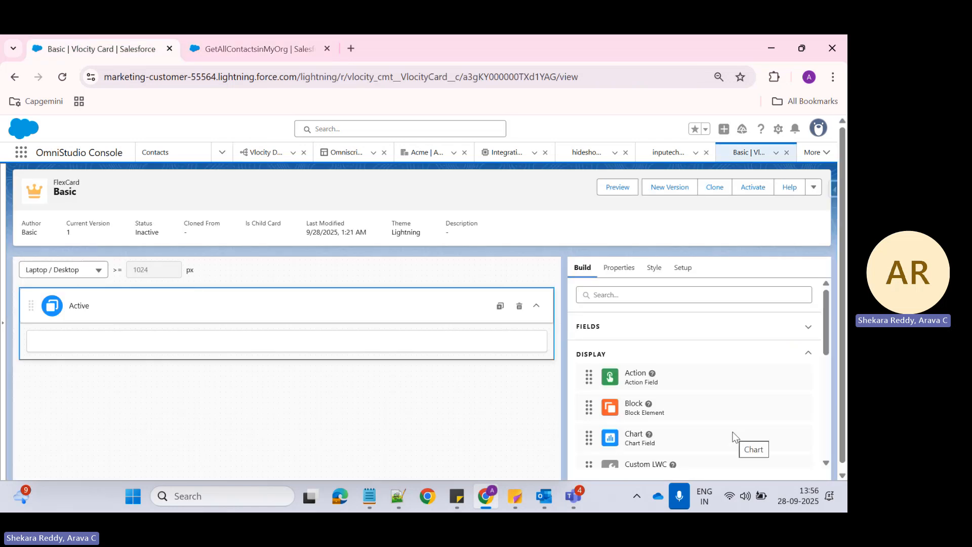
pyautogui.scroll(-5, 709, 395)
pyautogui.scroll(3, 691, 348)
pyautogui.click(683, 268)
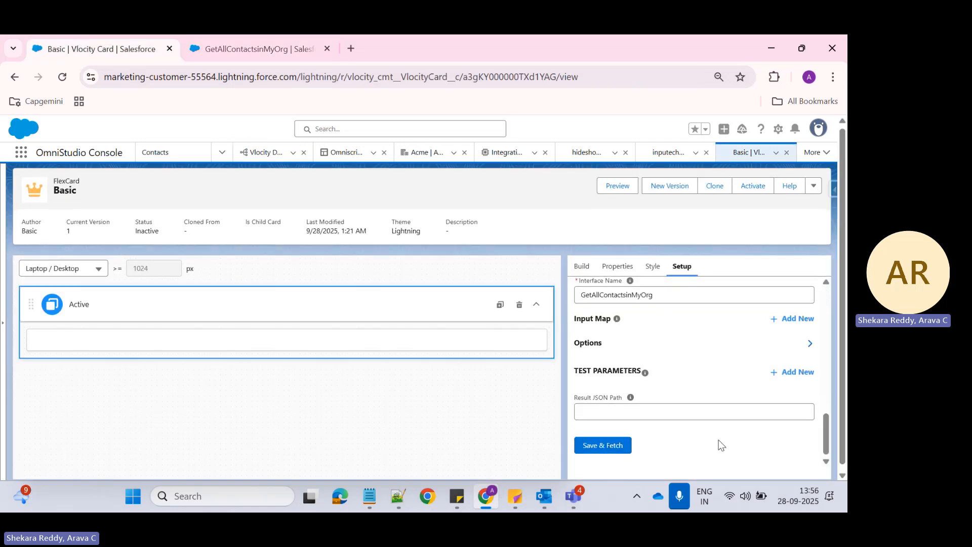
pyautogui.scroll(10, 669, 431)
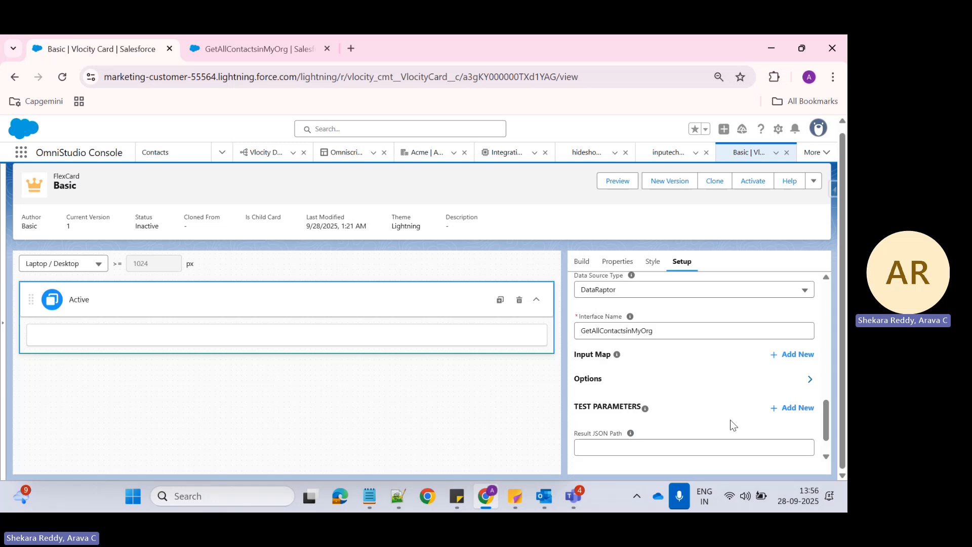
pyautogui.click(581, 266)
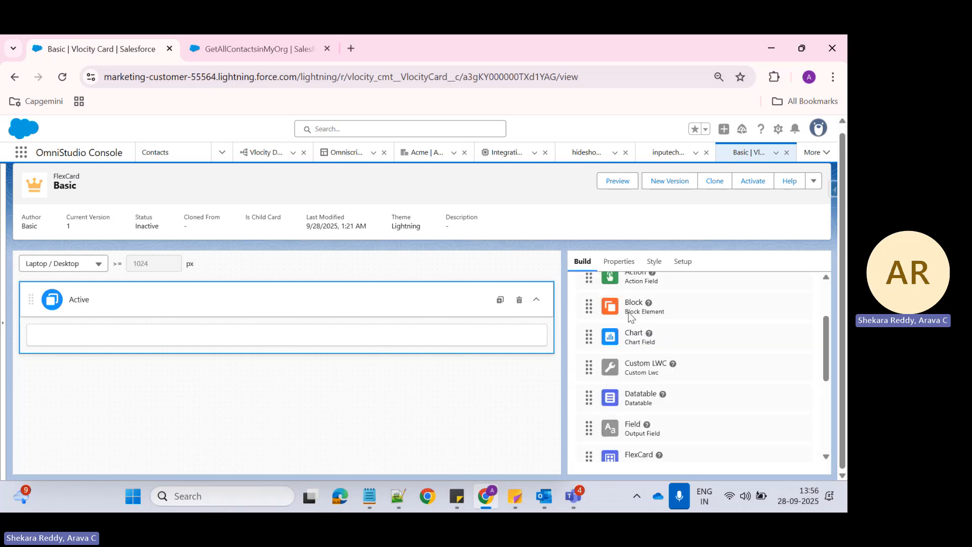
pyautogui.scroll(3, 709, 367)
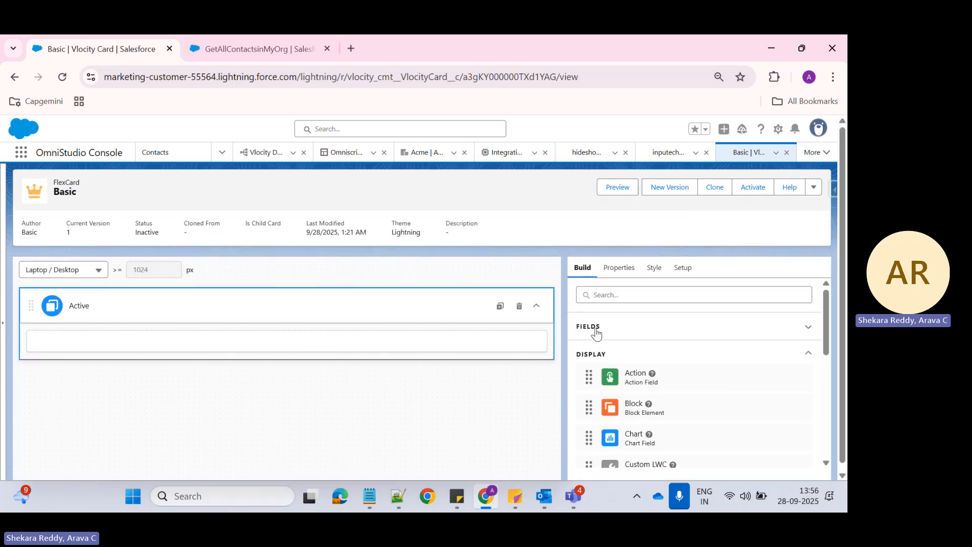
pyautogui.click(595, 329)
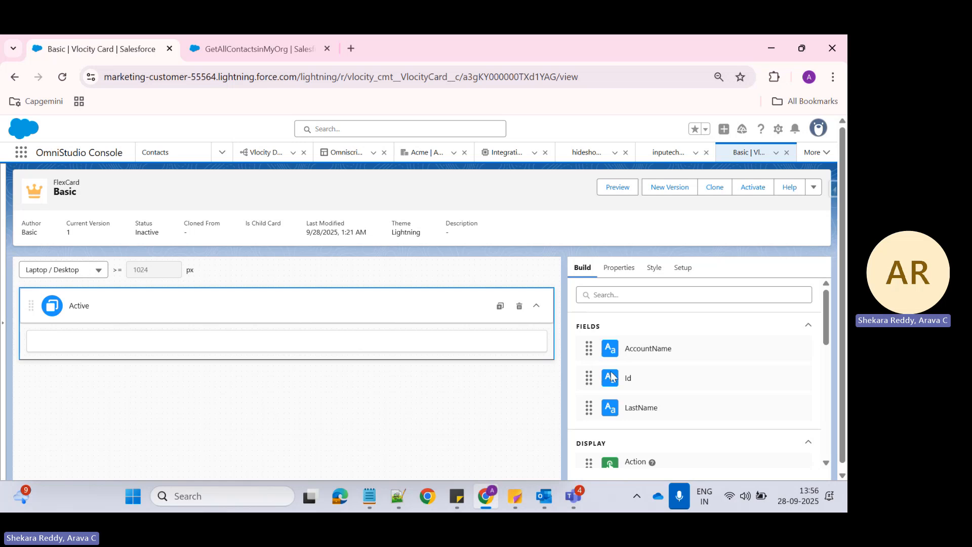
# Compare the DataRaptor's output mappings with the fields available in the Basic FlexCard.
pyautogui.click(241, 47)
pyautogui.click(127, 265)
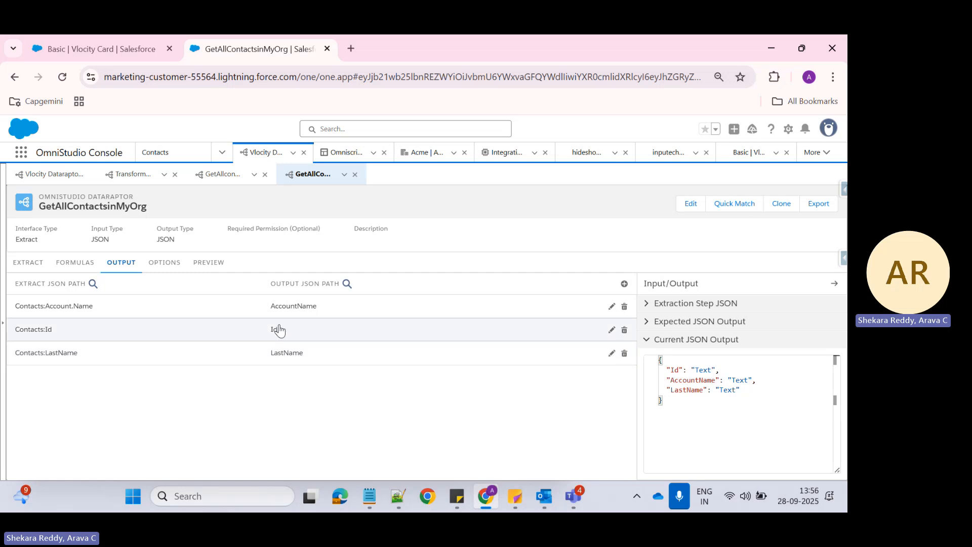
pyautogui.click(86, 49)
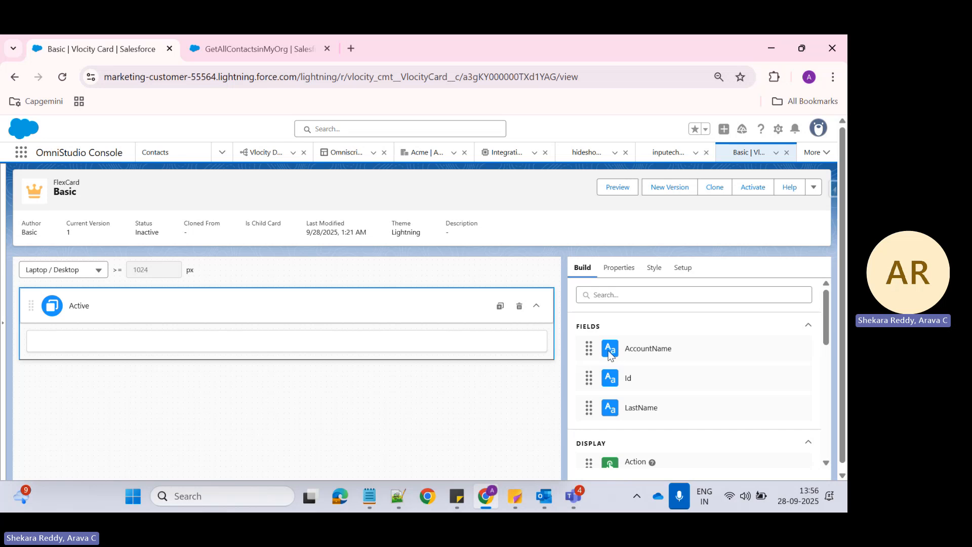
# Add the AccountName, LastName and Id fields, in that order, to the FlexCard's Active state.
pyautogui.moveTo(589, 348); pyautogui.dragTo(397, 343)
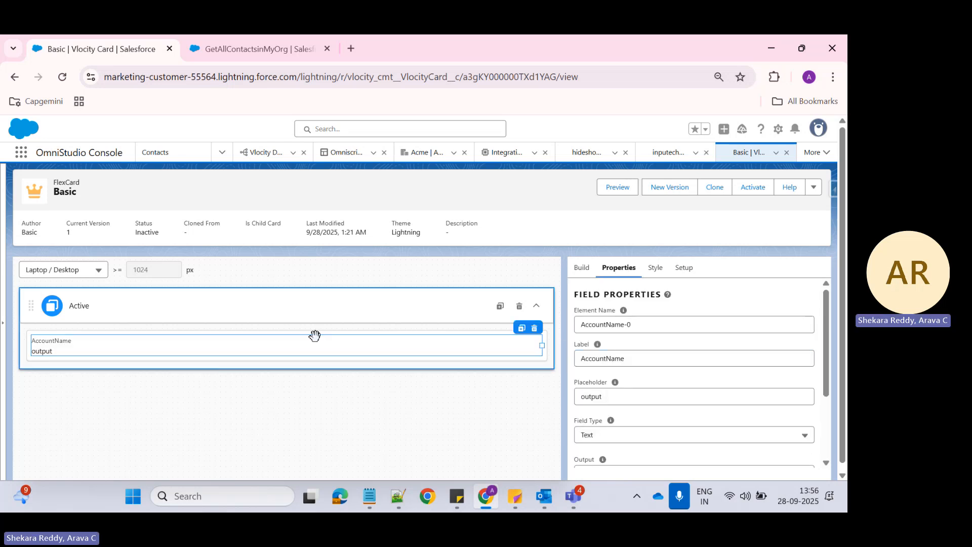
pyautogui.click(581, 269)
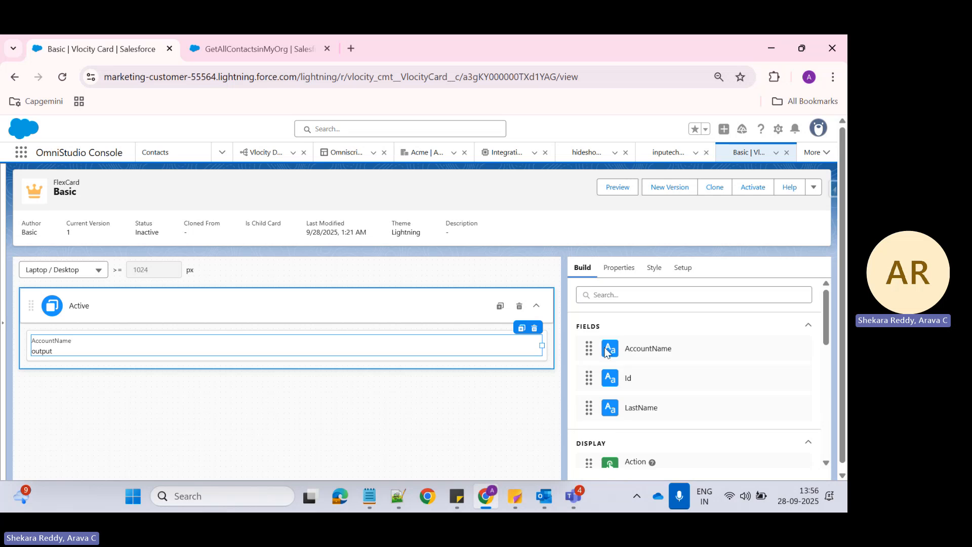
pyautogui.moveTo(628, 410); pyautogui.dragTo(351, 360)
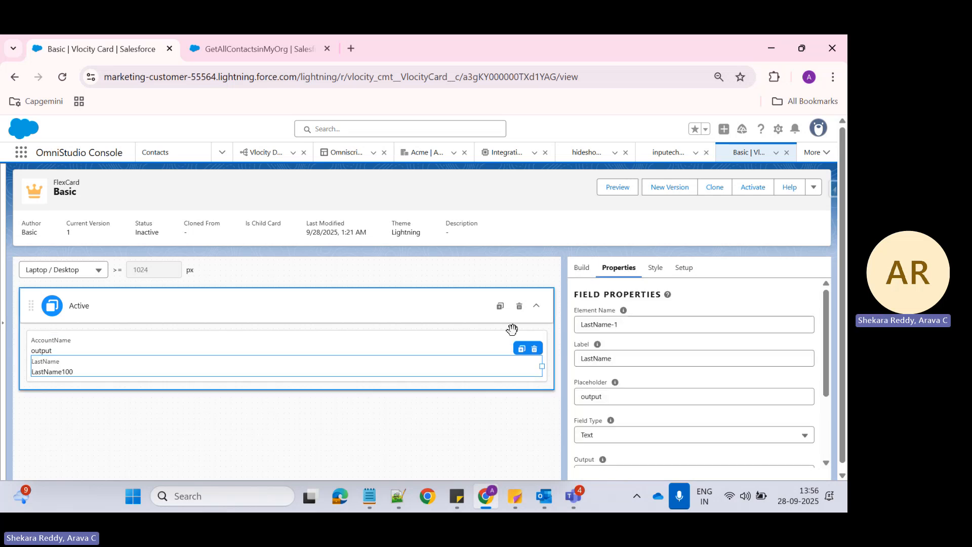
pyautogui.click(582, 268)
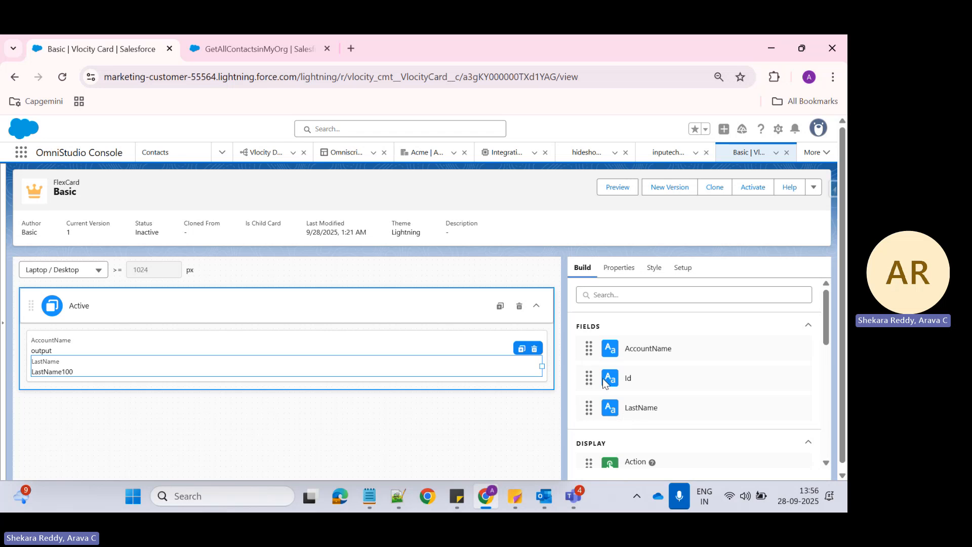
pyautogui.moveTo(603, 378); pyautogui.dragTo(331, 376)
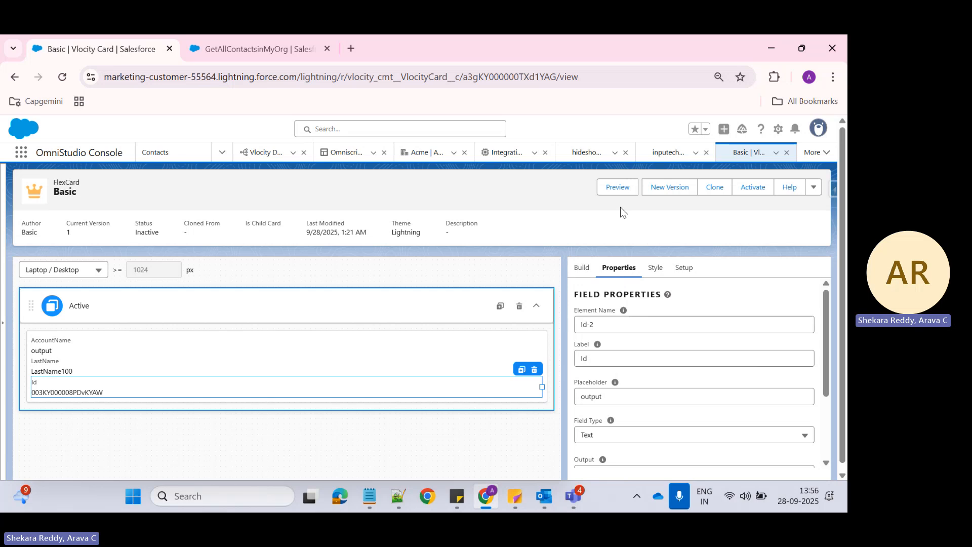
# Preview the Basic FlexCard and look through the contact cards and the Data JSON generated from the data source.
pyautogui.click(620, 189)
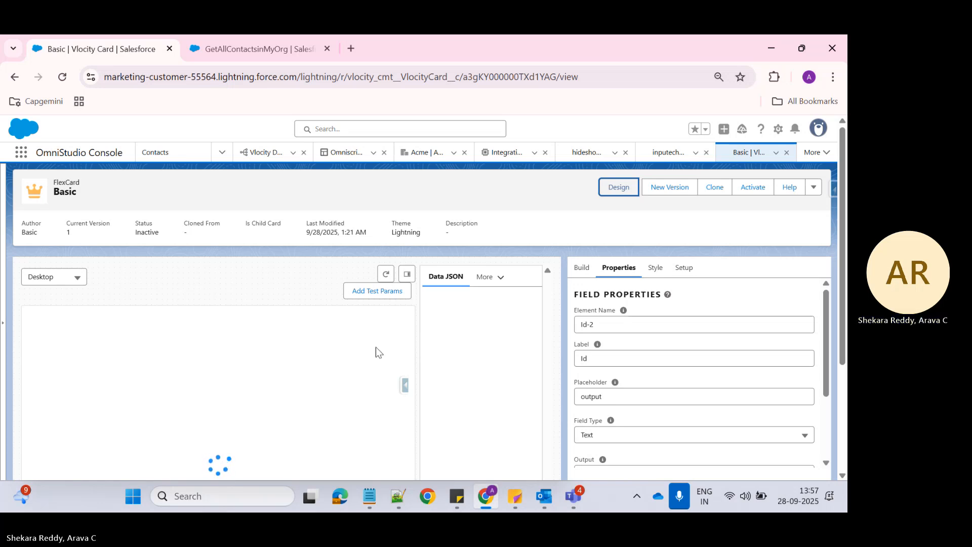
pyautogui.scroll(-1, 309, 340)
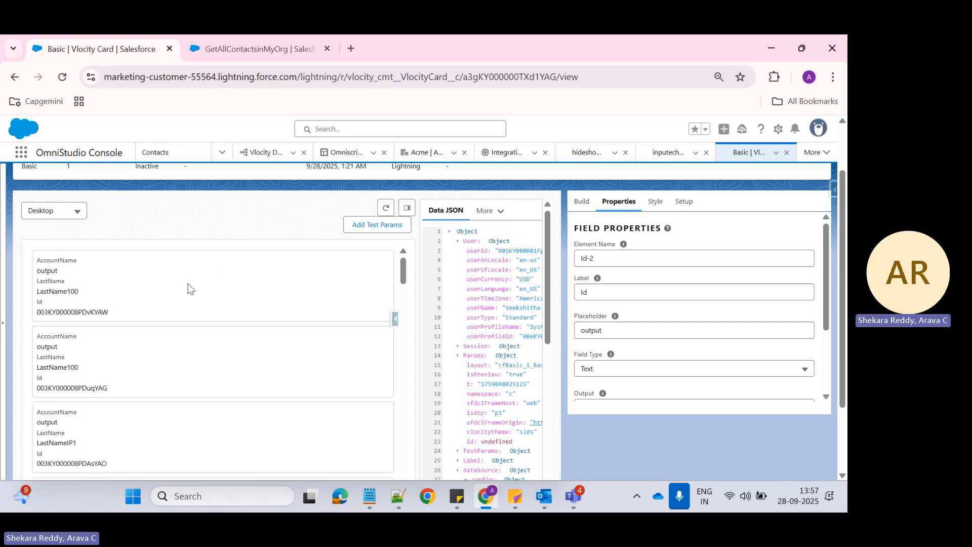
pyautogui.scroll(-1, 192, 288)
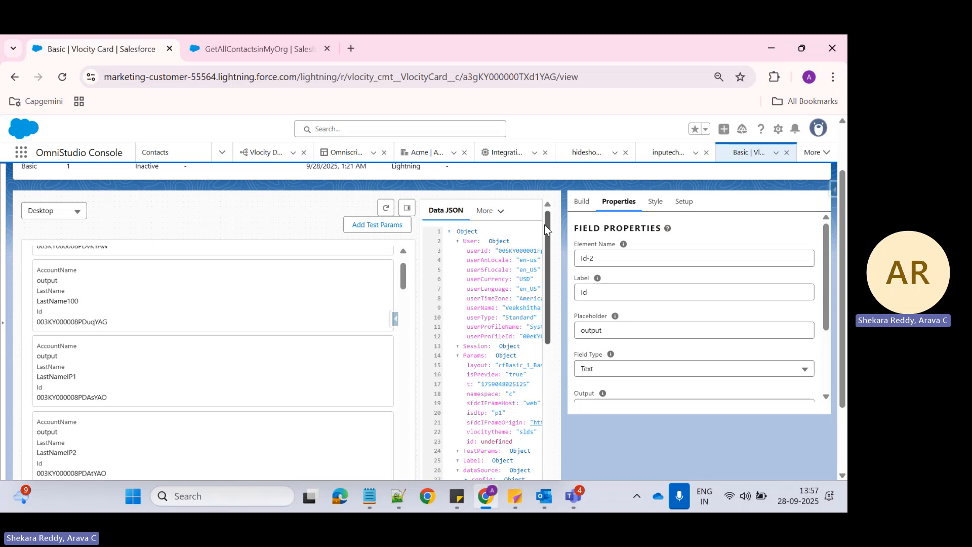
pyautogui.scroll(-3, 490, 343)
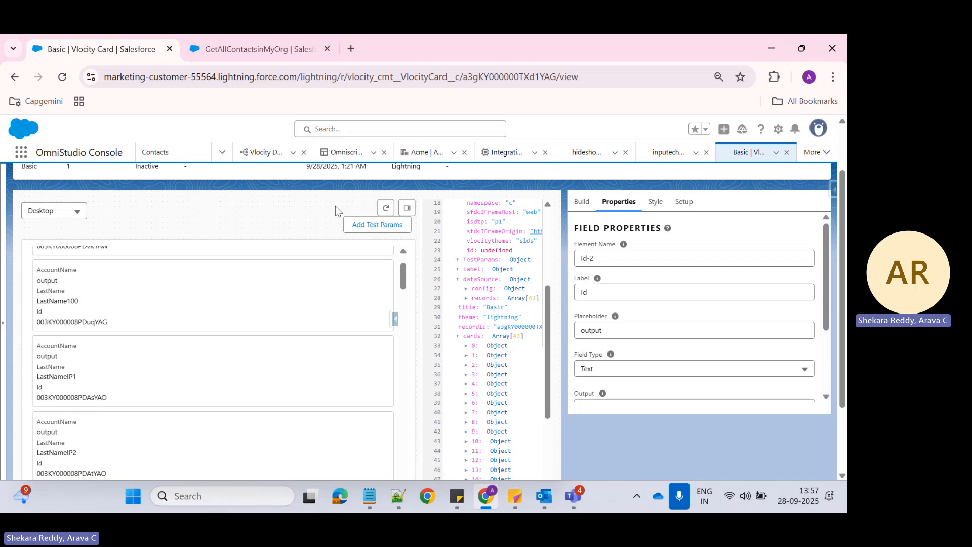
pyautogui.scroll(2, 258, 216)
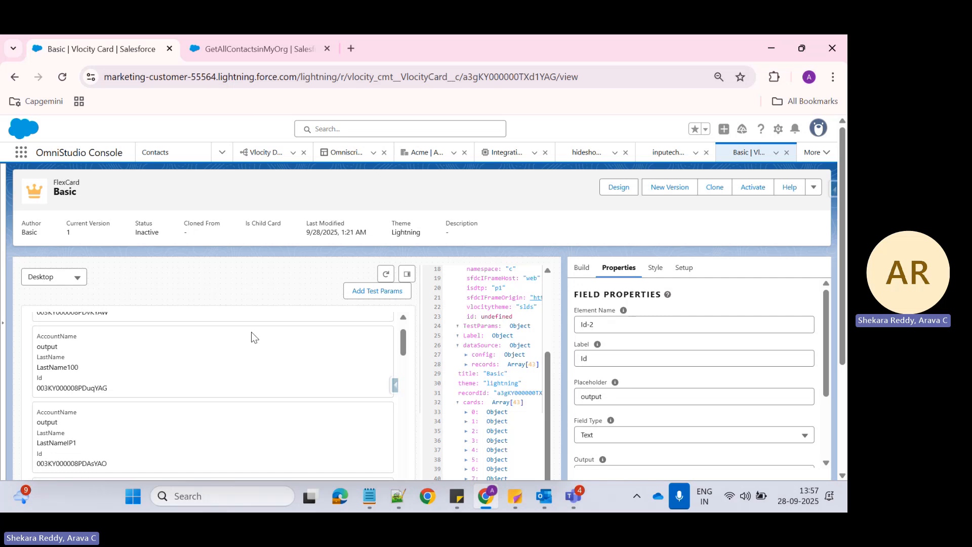
pyautogui.scroll(2, 253, 334)
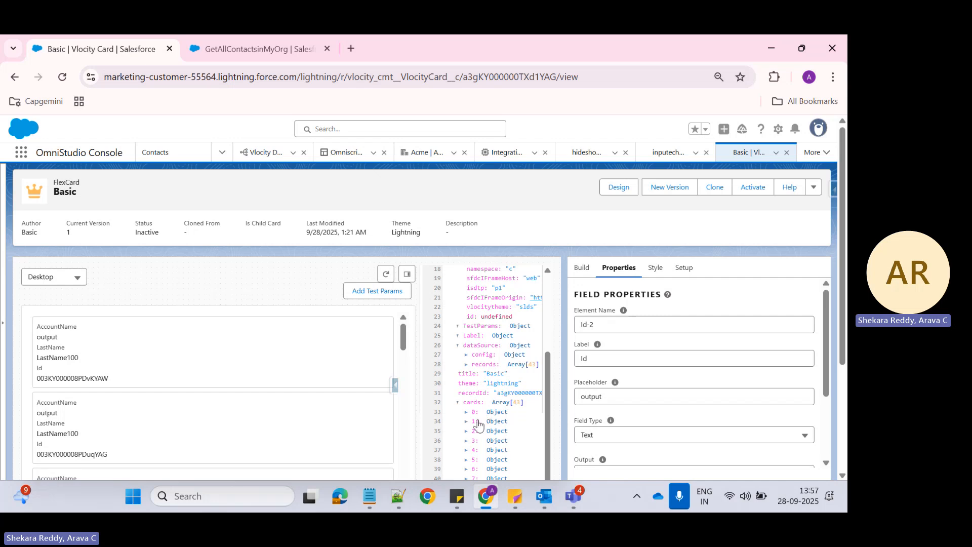
# Expand the first record under cards in the Data JSON and compare its keys with the fields on the previewed cards.
pyautogui.scroll(-5, 533, 420)
pyautogui.scroll(-3, 533, 421)
pyautogui.scroll(7, 508, 421)
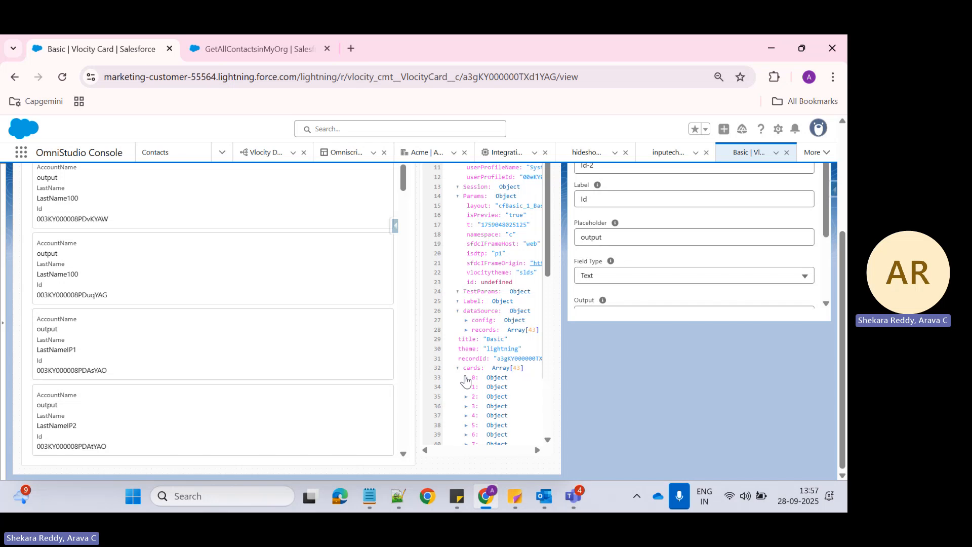
pyautogui.click(466, 377)
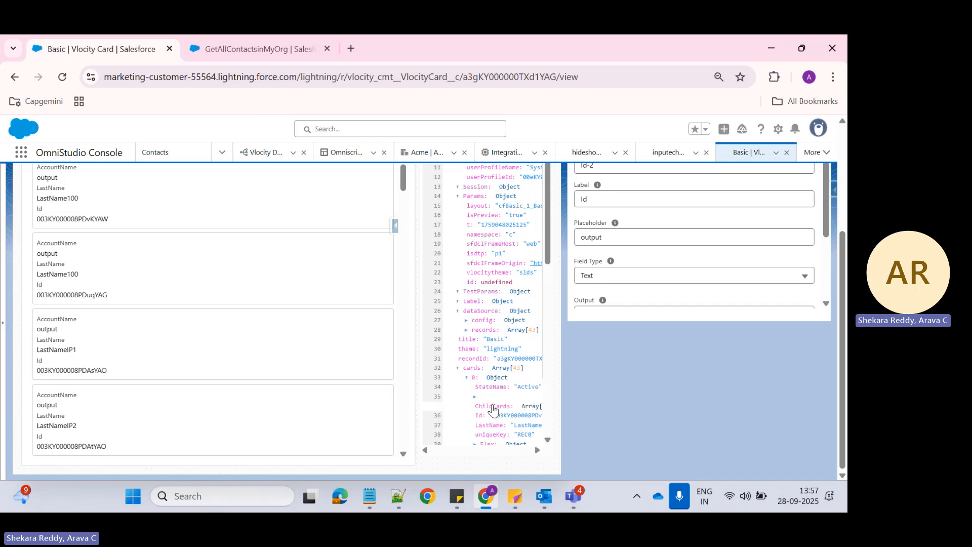
pyautogui.scroll(-1, 523, 407)
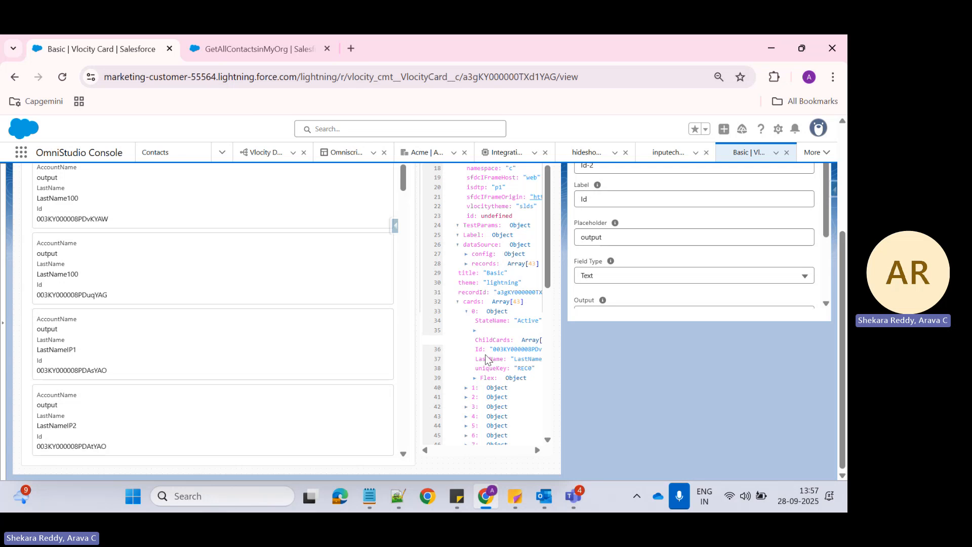
pyautogui.scroll(-1, 491, 370)
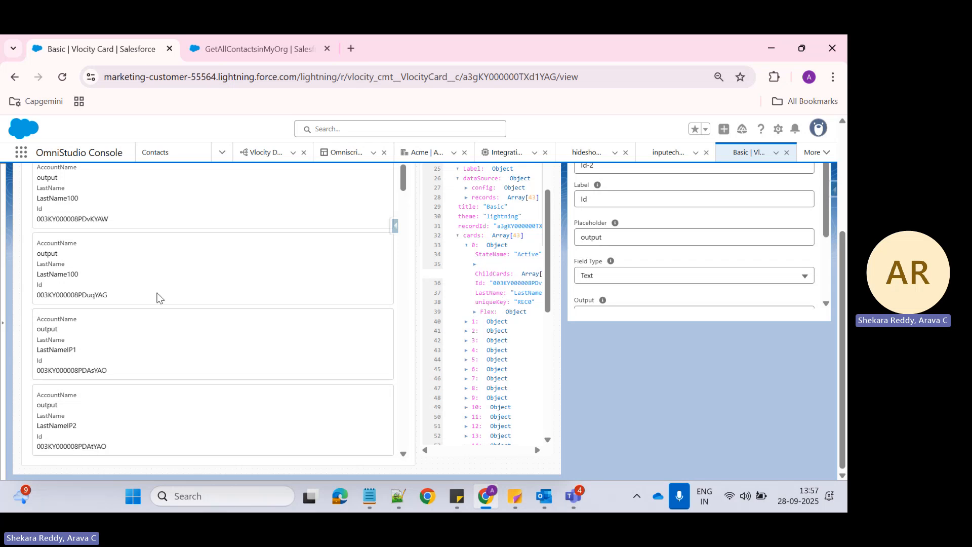
pyautogui.scroll(3, 160, 298)
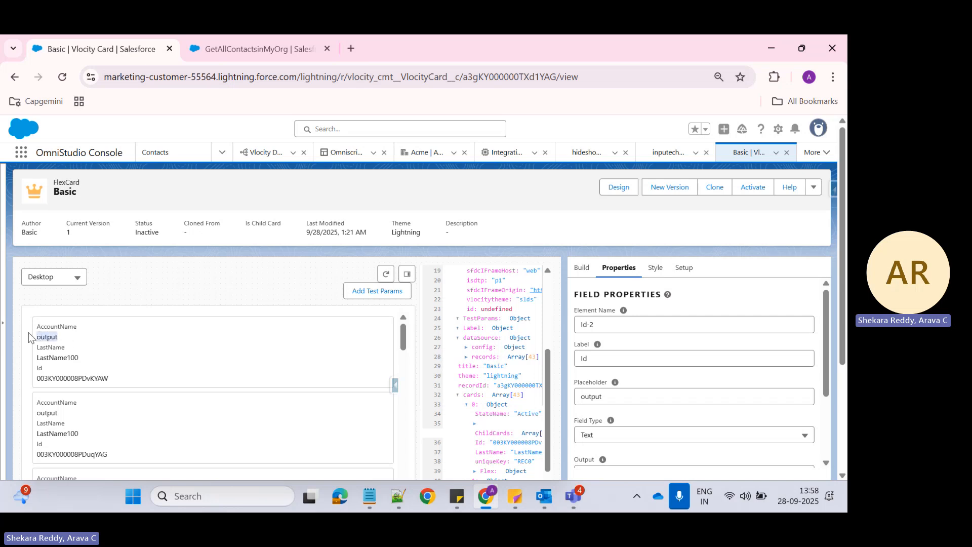
# Compare the AccountName values across the previewed contact cards, from the first cards to the Central Contracting ones.
pyautogui.moveTo(28, 332); pyautogui.dragTo(28, 330)
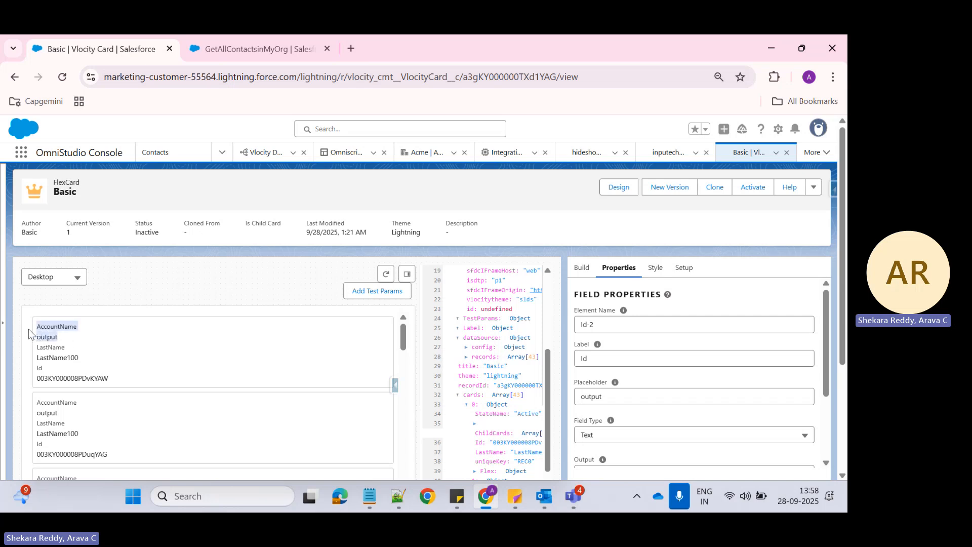
pyautogui.click(60, 329)
pyautogui.scroll(-10, 121, 367)
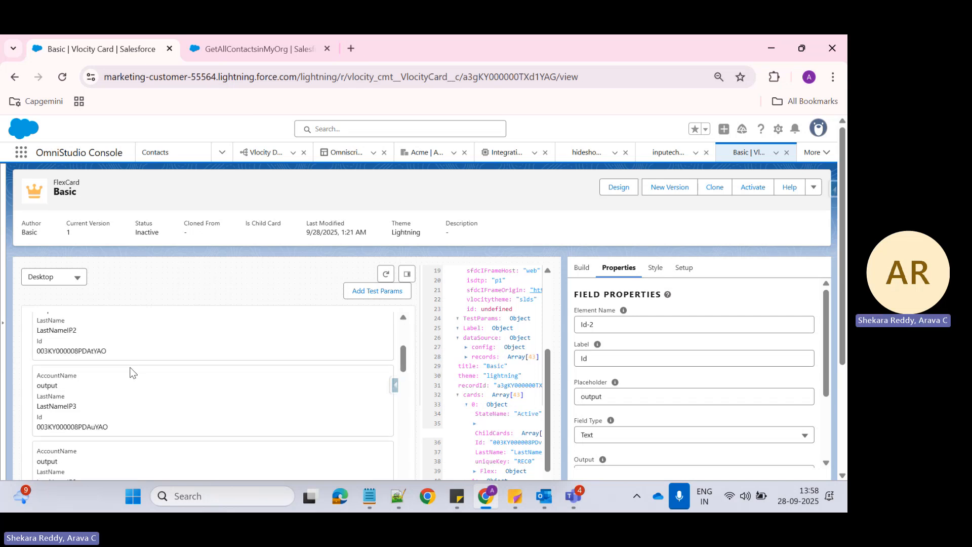
pyautogui.scroll(-5, 125, 370)
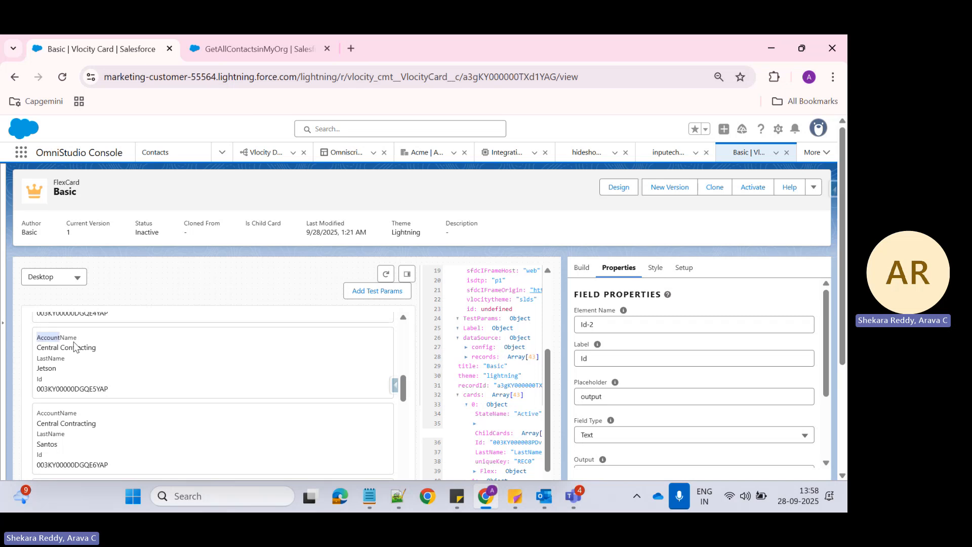
pyautogui.moveTo(74, 342); pyautogui.dragTo(114, 344)
pyautogui.scroll(15, 353, 390)
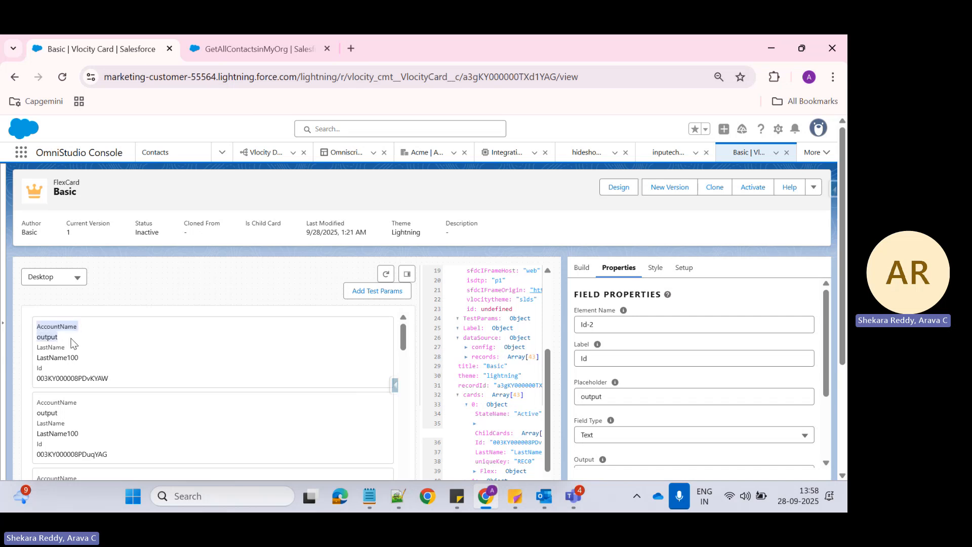
pyautogui.scroll(5, 487, 329)
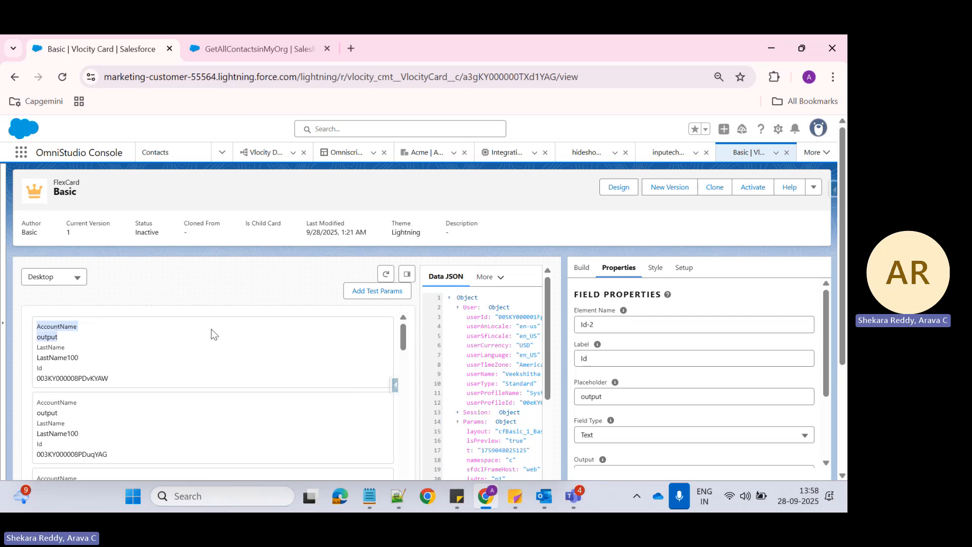
# Return to the card design and add a condition on the AccountName field that uses AccountName as its data field.
pyautogui.click(619, 188)
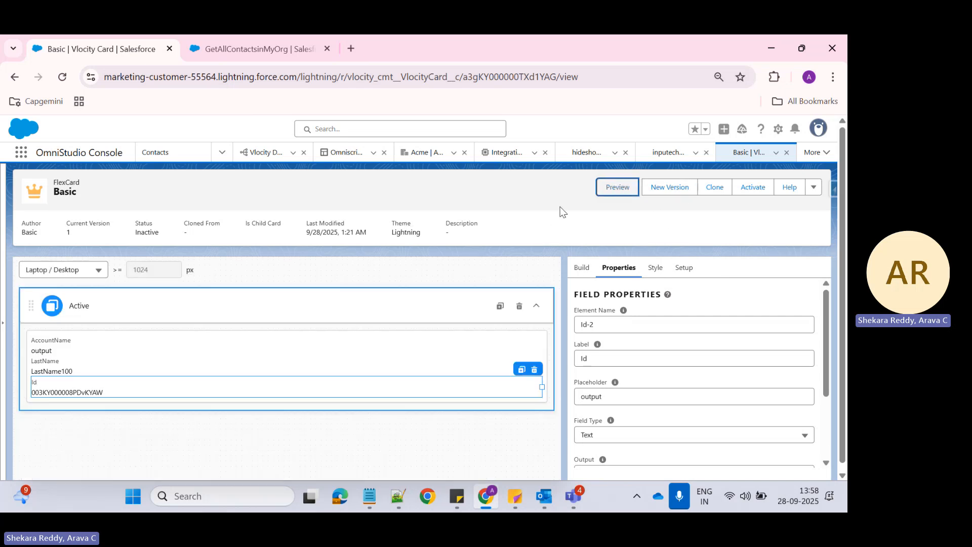
pyautogui.click(74, 340)
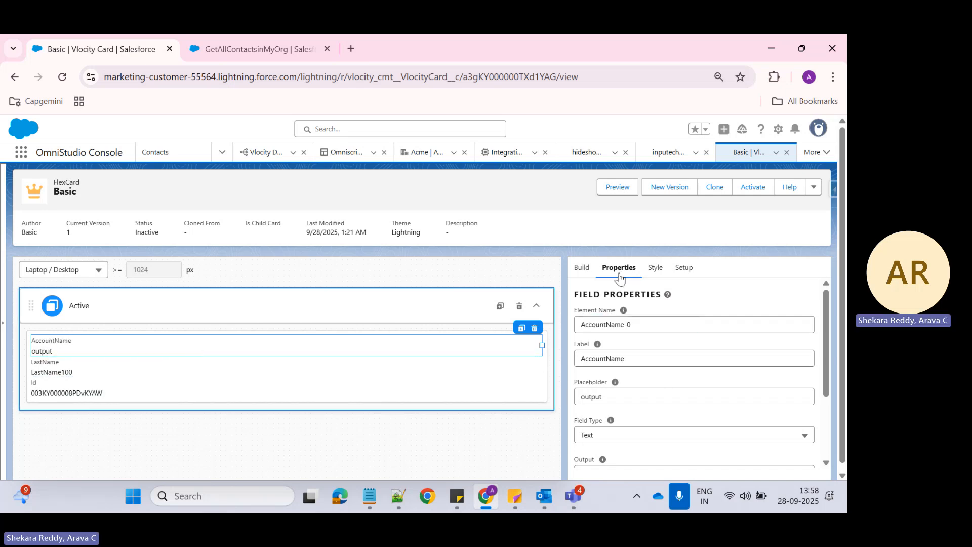
pyautogui.scroll(-2, 637, 351)
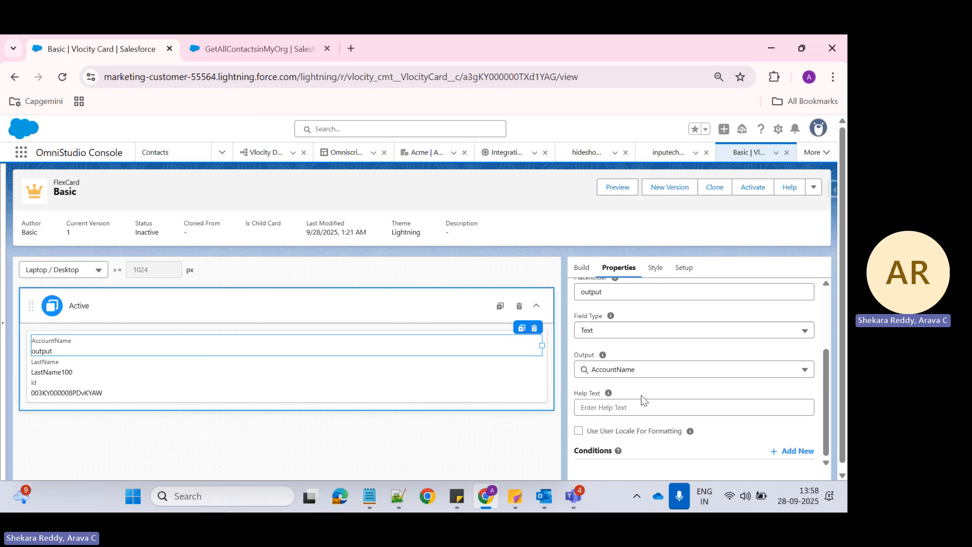
pyautogui.click(797, 459)
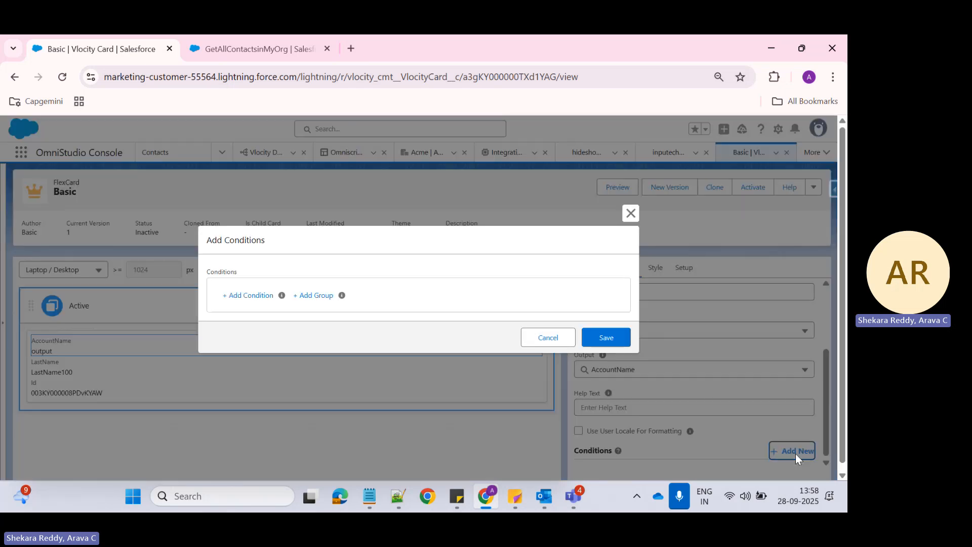
pyautogui.click(248, 298)
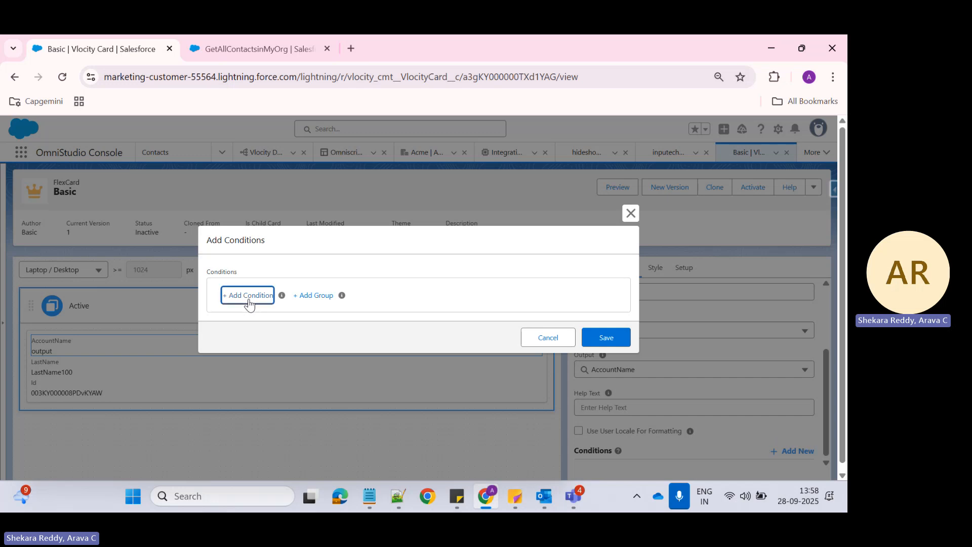
pyautogui.click(256, 295)
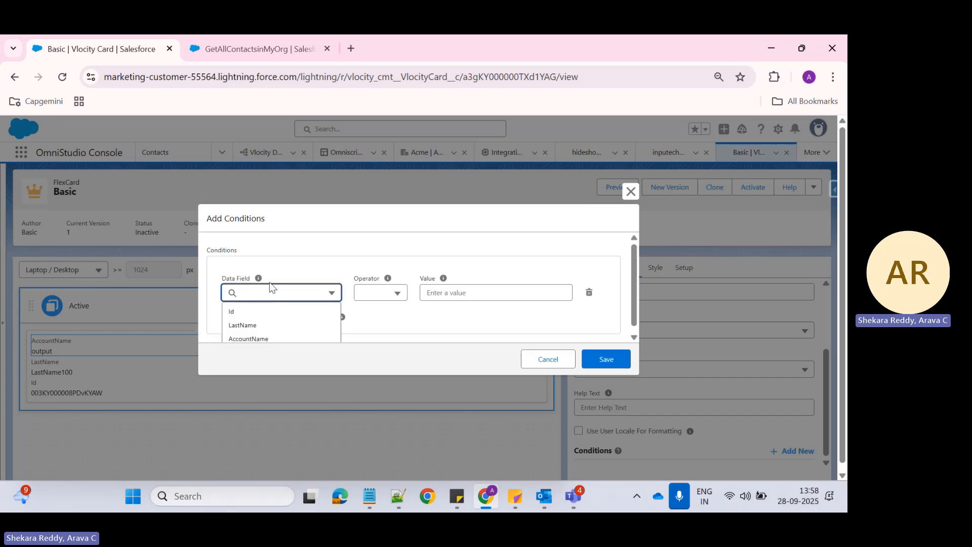
pyautogui.click(247, 333)
pyautogui.moveTo(254, 284)
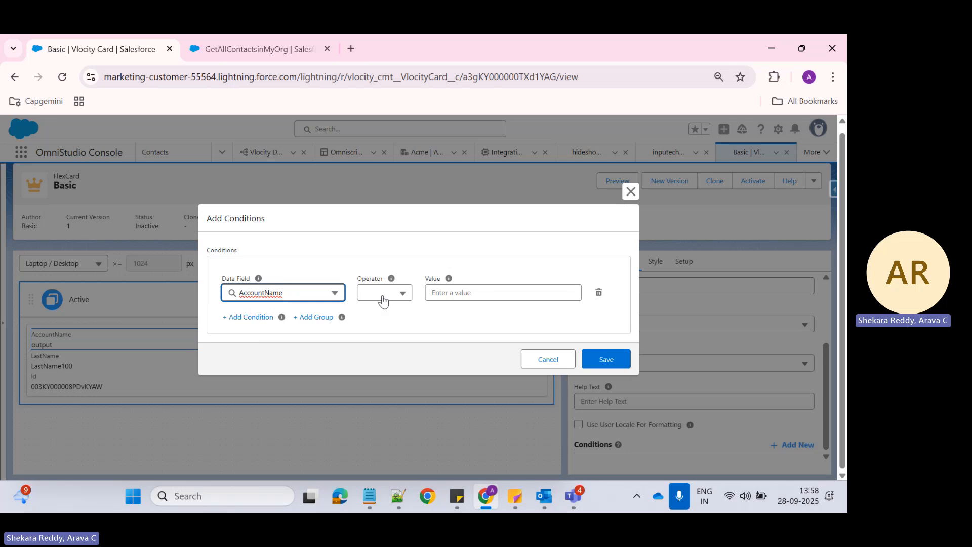
# Set the condition's operator to !=, leave its value empty, and save the condition.
pyautogui.click(400, 298)
pyautogui.click(400, 298)
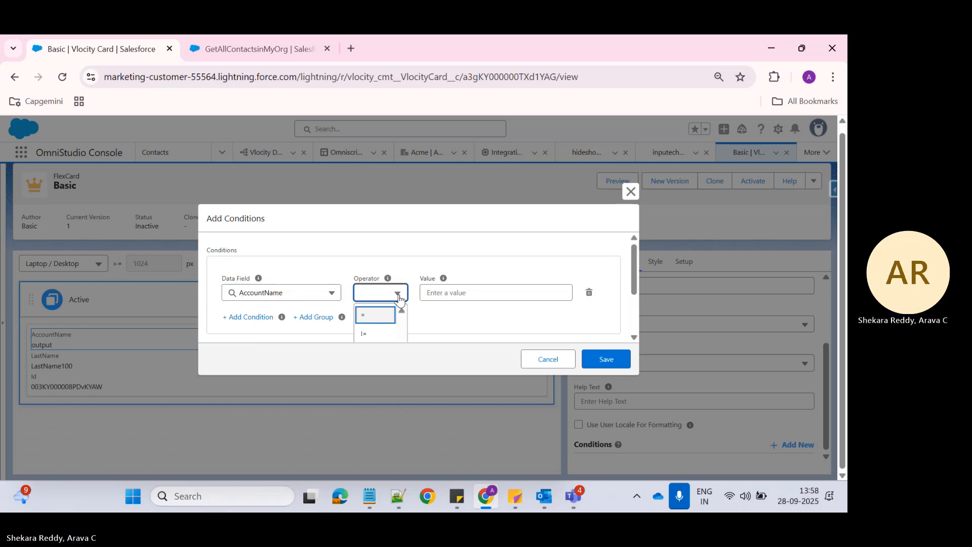
pyautogui.scroll(-2, 370, 324)
pyautogui.scroll(2, 385, 276)
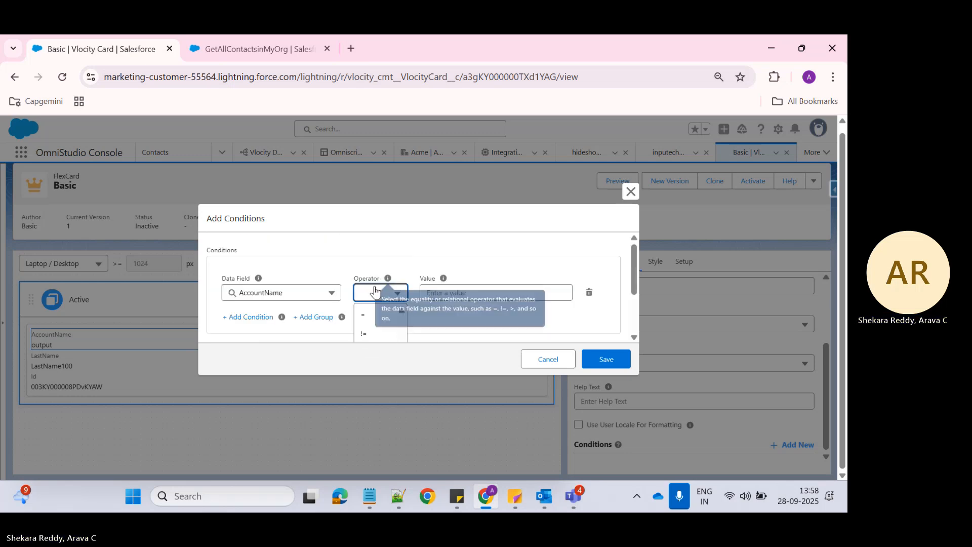
pyautogui.click(372, 329)
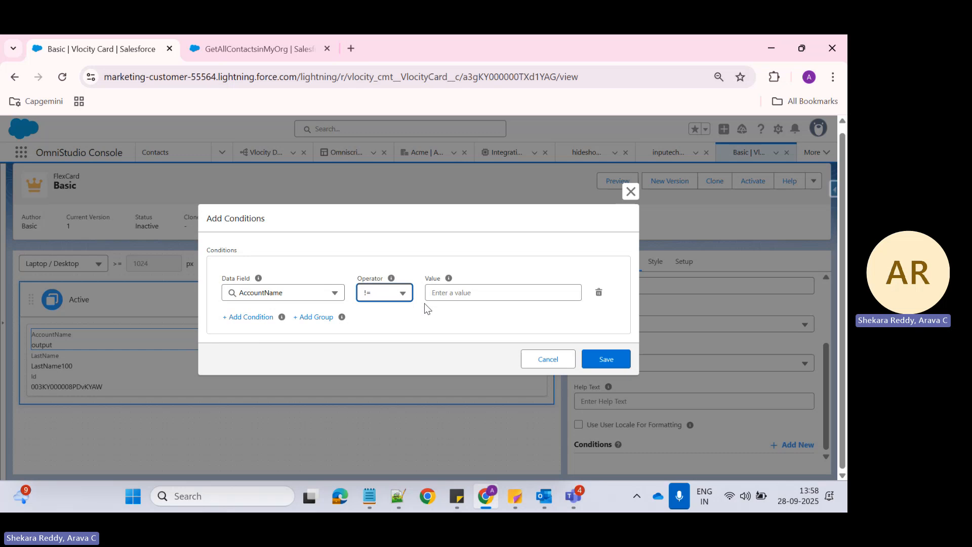
pyautogui.click(455, 292)
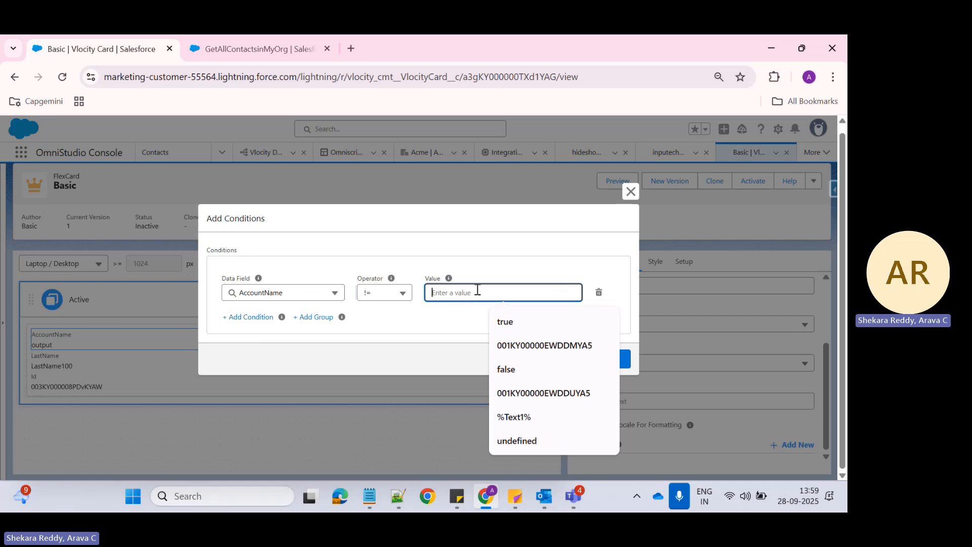
pyautogui.click(479, 260)
pyautogui.click(602, 361)
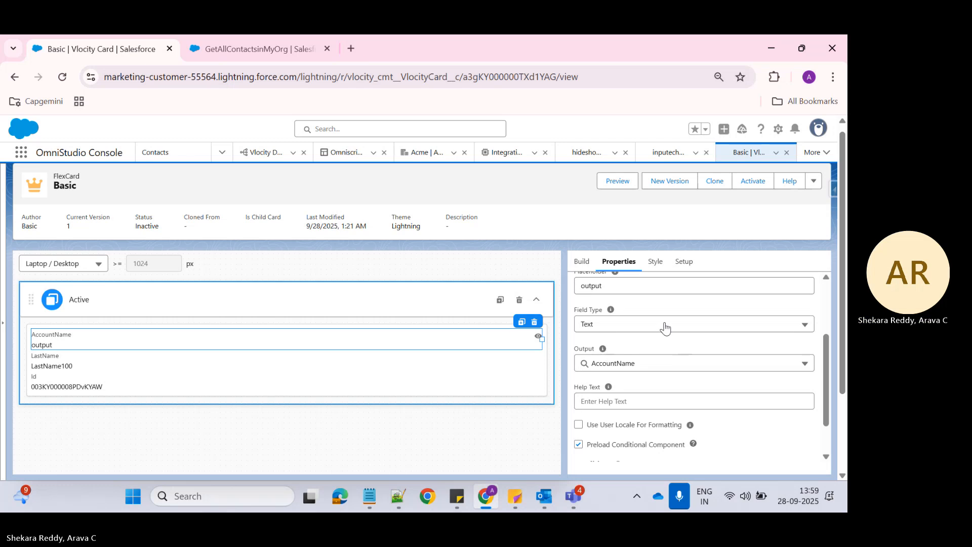
# Preview the card and check the AccountName value on the first contact card.
pyautogui.scroll(3, 664, 326)
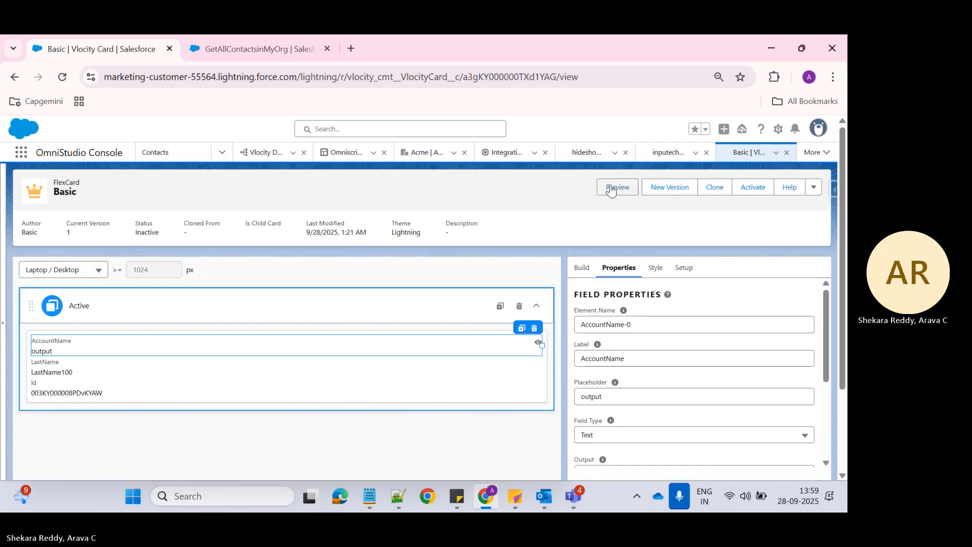
pyautogui.click(611, 188)
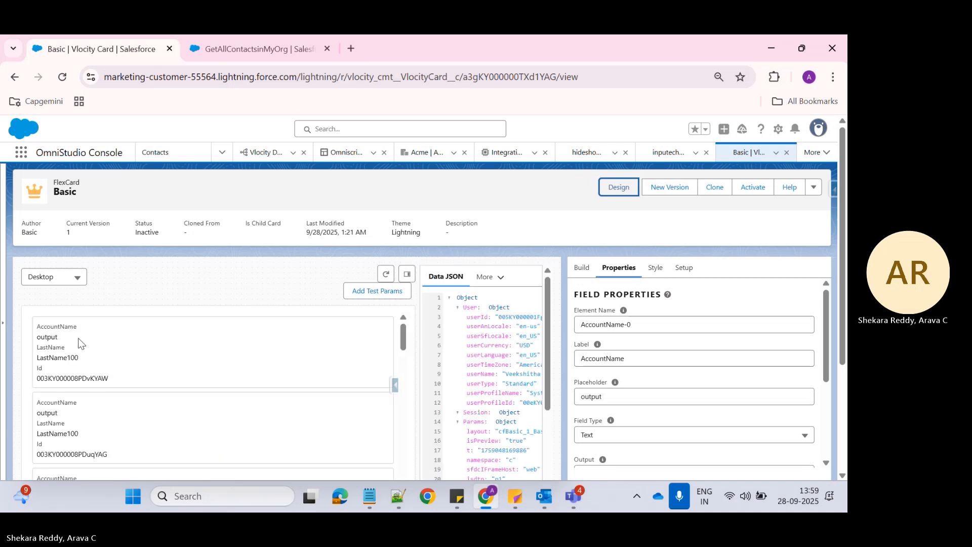
pyautogui.moveTo(49, 333); pyautogui.dragTo(37, 333)
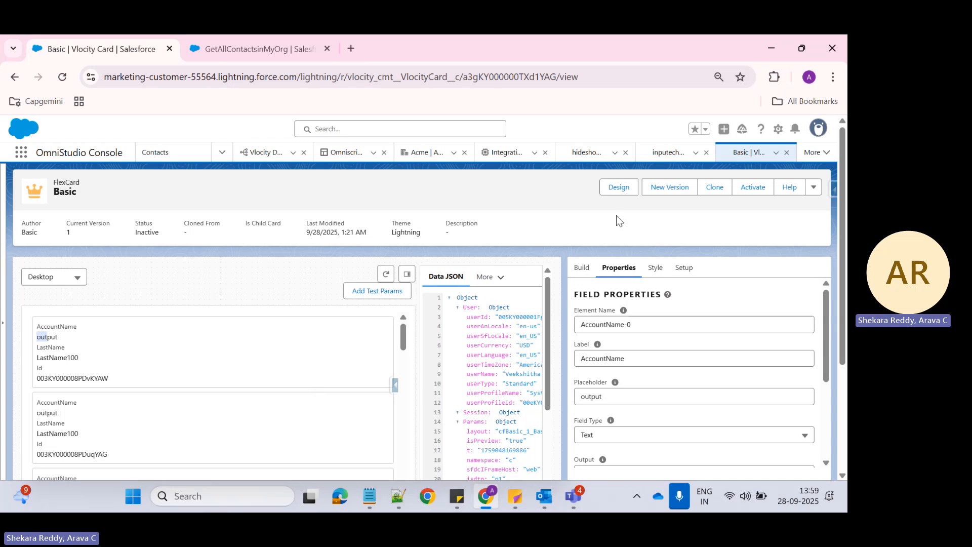
# Return to the card design, set the value of the AccountName field's condition to undefined, and save the condition.
pyautogui.click(611, 188)
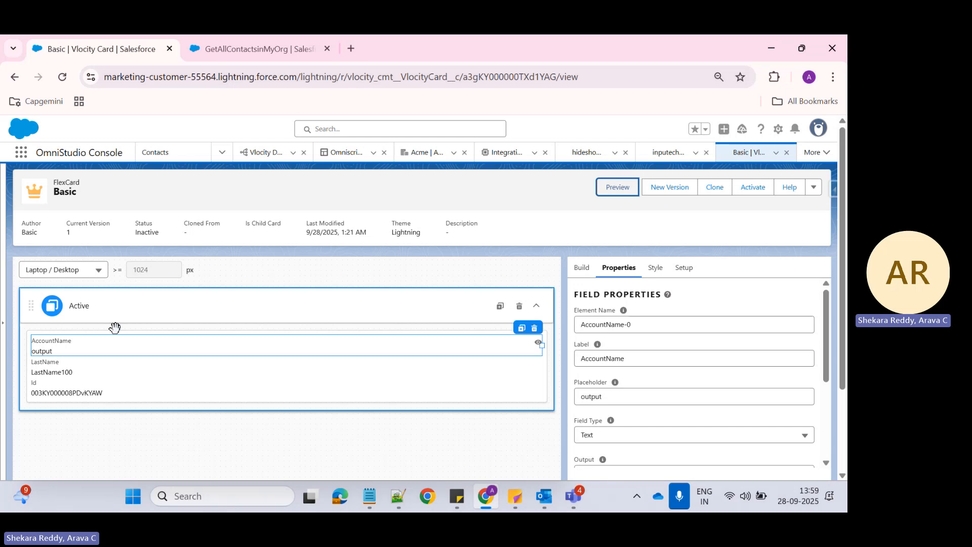
pyautogui.scroll(-5, 595, 372)
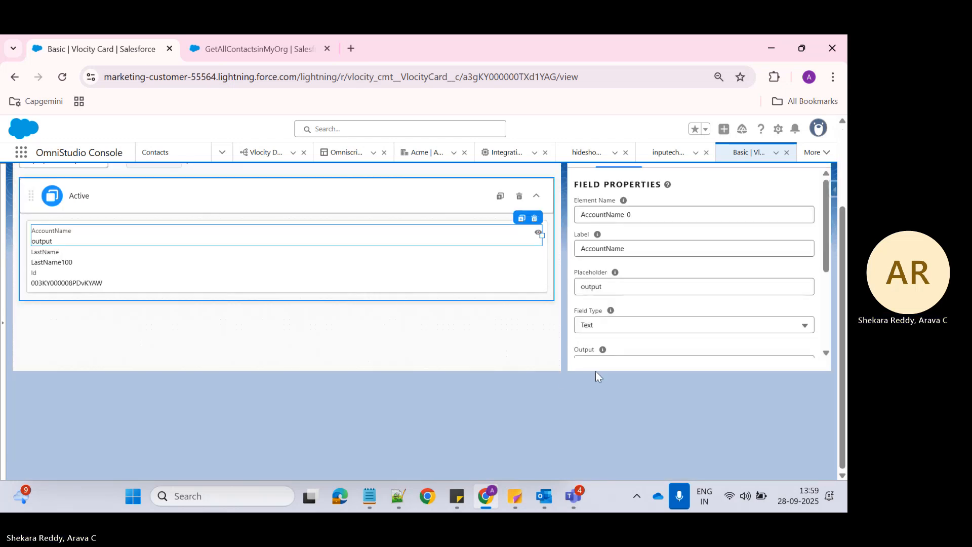
pyautogui.scroll(-1, 694, 269)
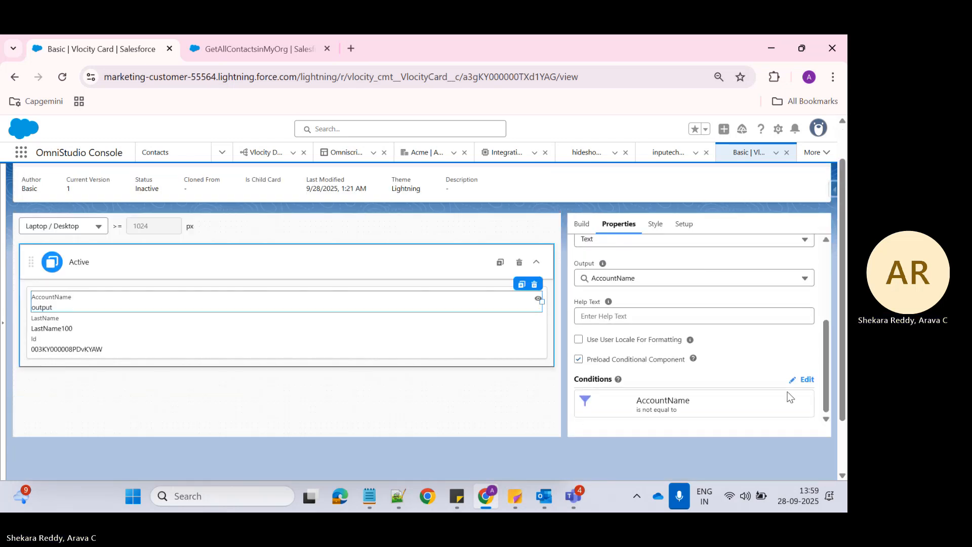
pyautogui.click(801, 379)
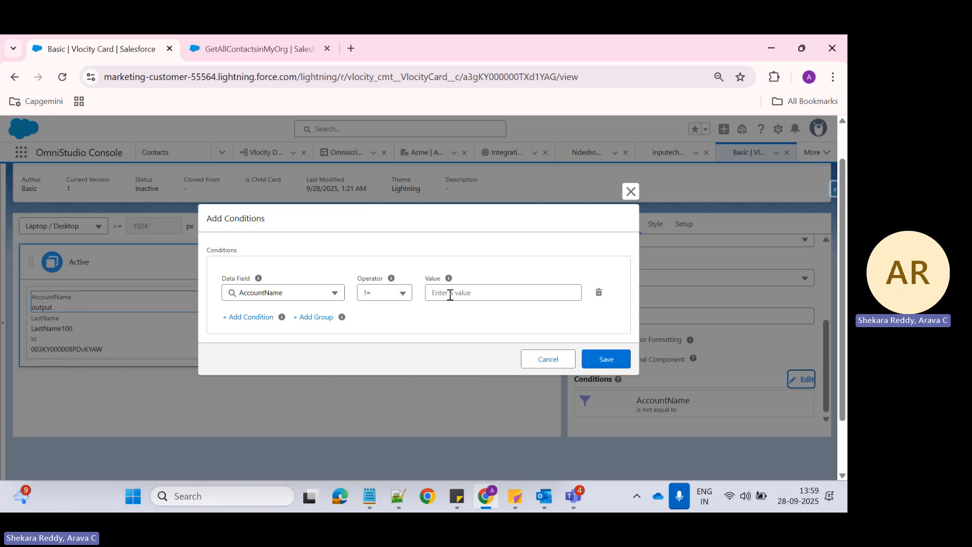
pyautogui.click(461, 295)
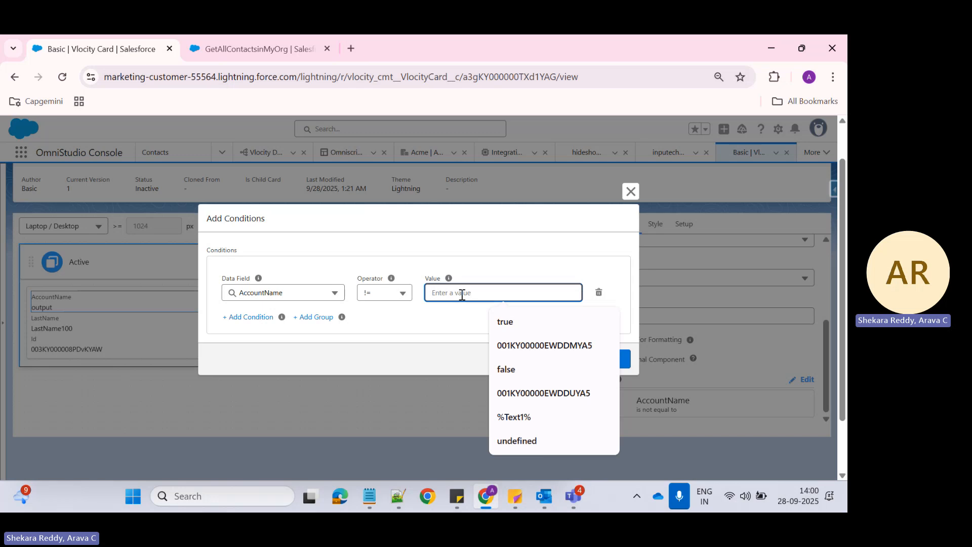
pyautogui.write('un')
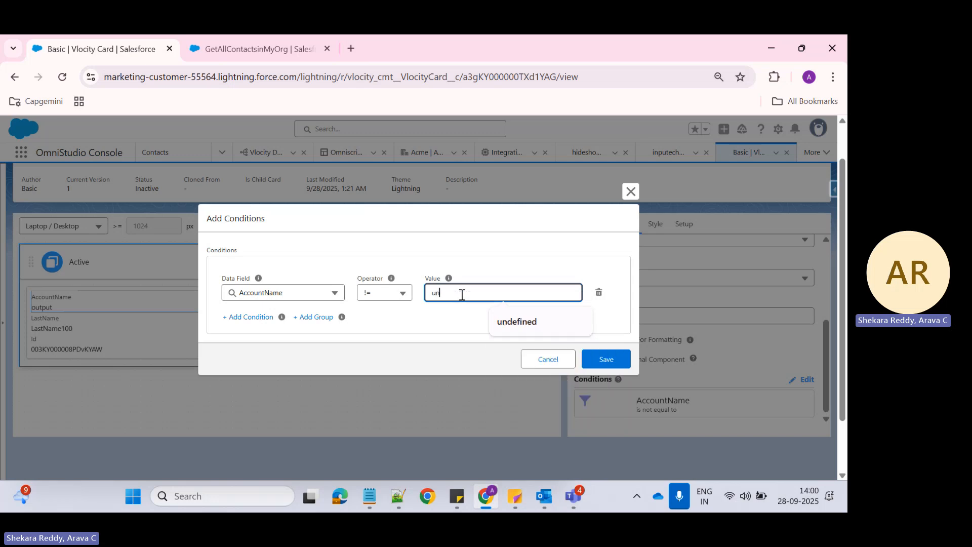
pyautogui.write('defib')
pyautogui.press('BackSpace')
pyautogui.click(522, 321)
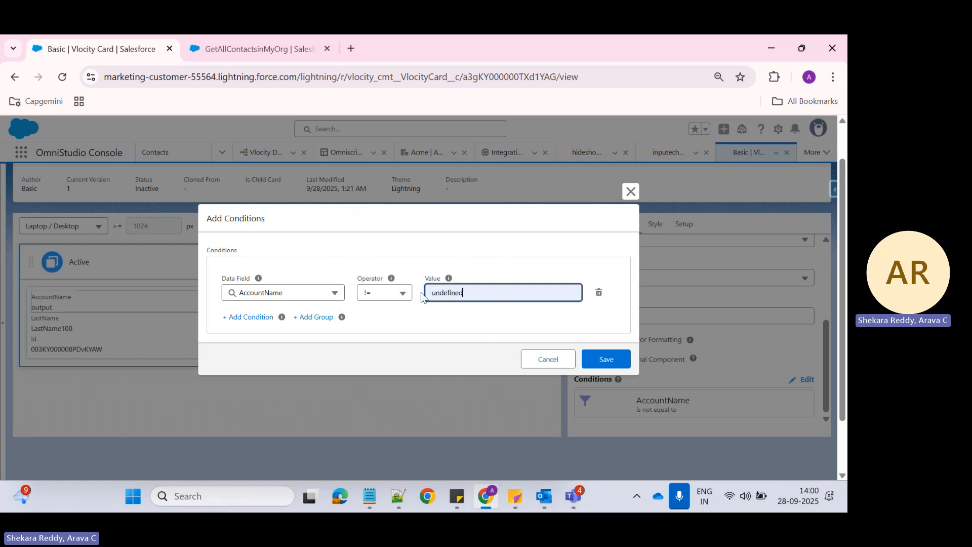
pyautogui.click(596, 360)
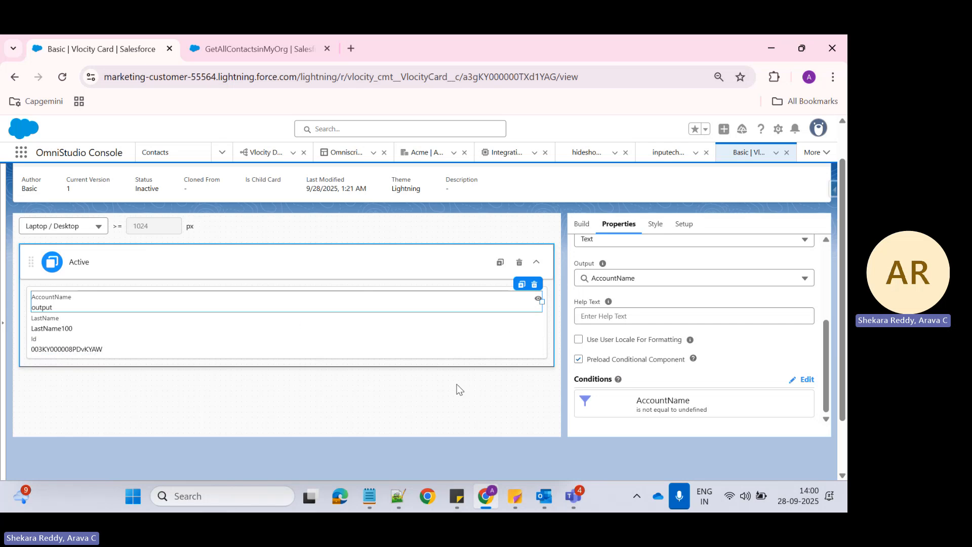
# Preview the card again and examine AccountName on the first contact card with the undefined condition applied.
pyautogui.scroll(1, 439, 362)
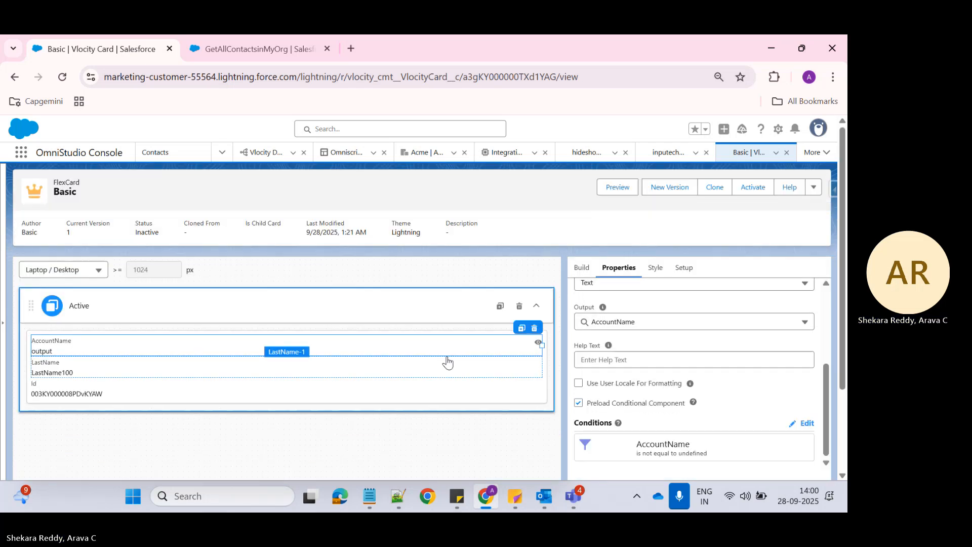
pyautogui.scroll(-2, 447, 363)
pyautogui.scroll(3, 663, 324)
pyautogui.scroll(2, 663, 323)
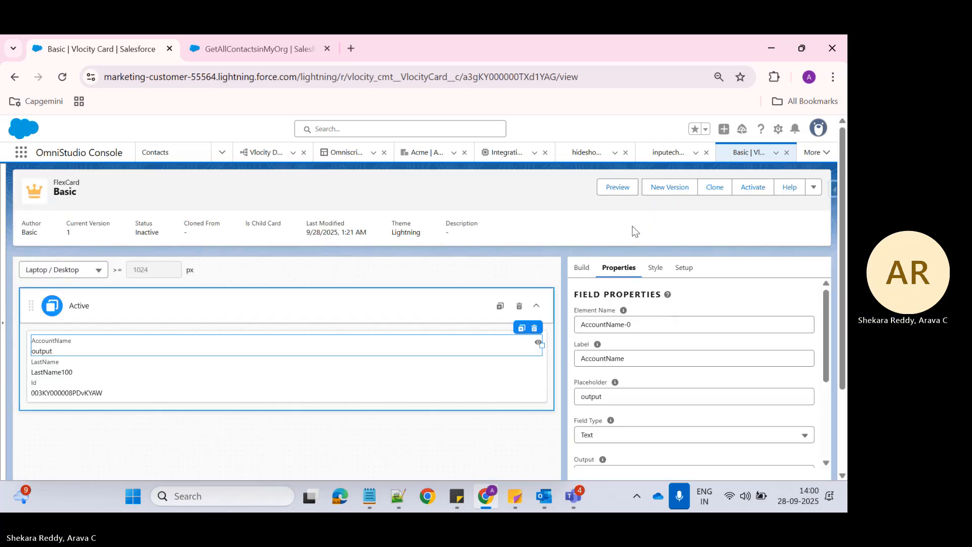
pyautogui.click(624, 190)
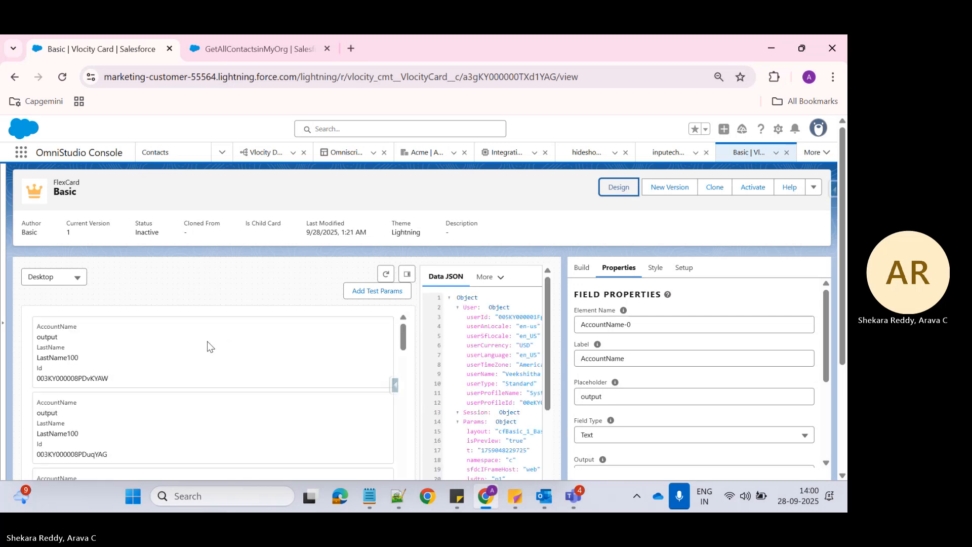
pyautogui.click(55, 335)
pyautogui.moveTo(54, 334); pyautogui.dragTo(76, 328)
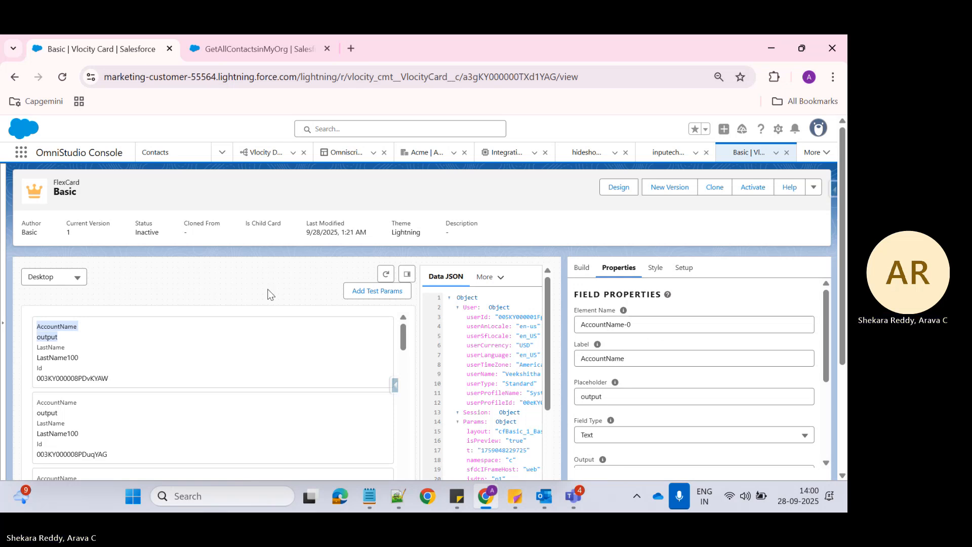
# Return to the card design and review the card's data source setup and the available data source types.
pyautogui.click(619, 188)
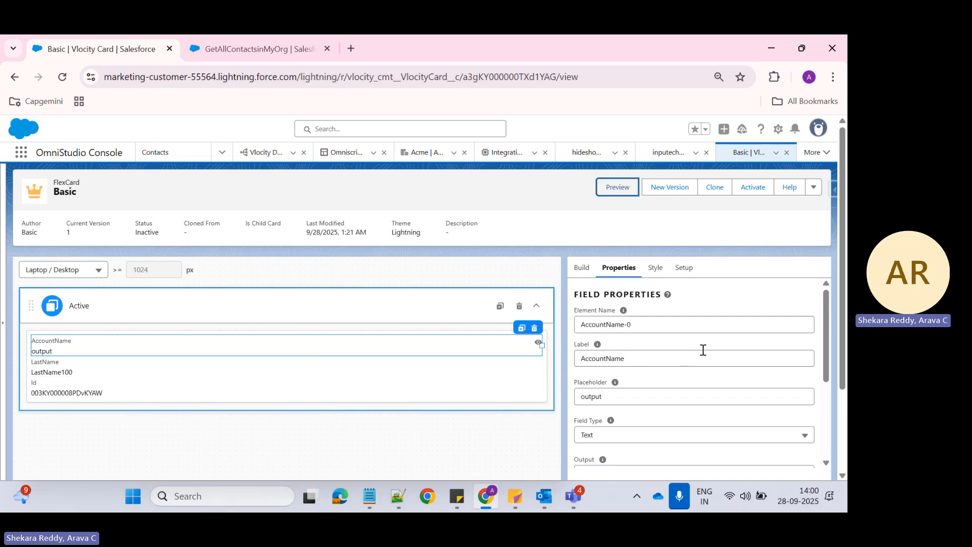
pyautogui.click(690, 272)
pyautogui.scroll(-3, 683, 355)
pyautogui.scroll(-5, 645, 404)
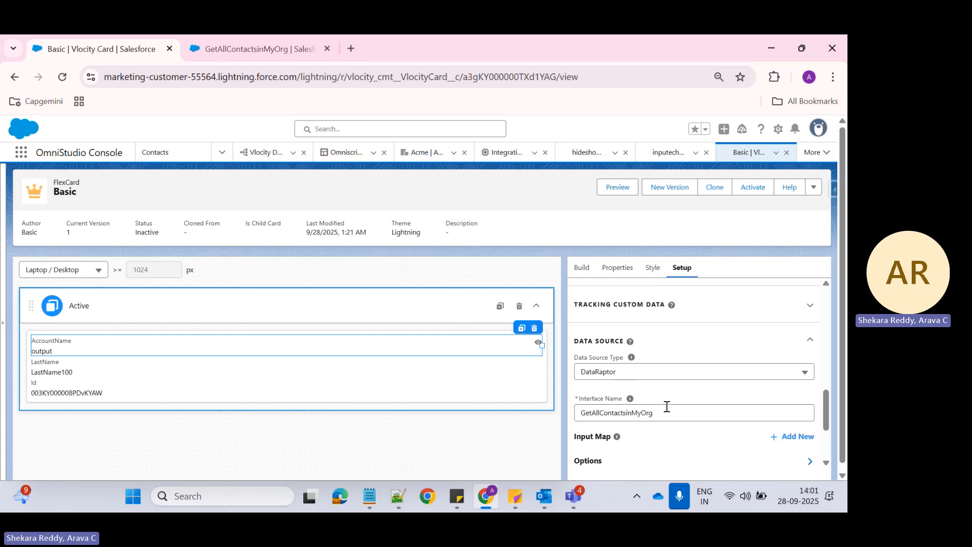
pyautogui.scroll(-3, 667, 407)
pyautogui.scroll(5, 668, 404)
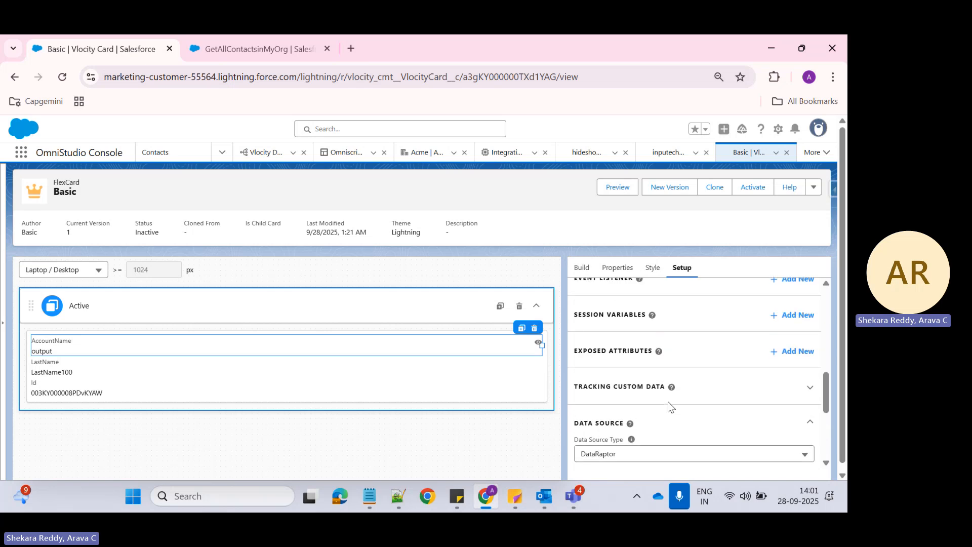
pyautogui.scroll(-2, 623, 431)
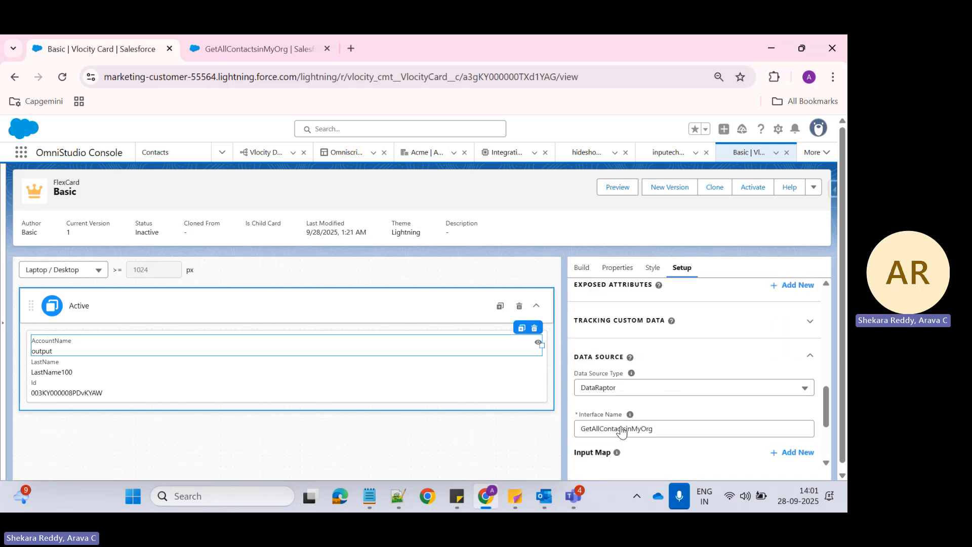
pyautogui.click(590, 391)
pyautogui.scroll(-1, 625, 426)
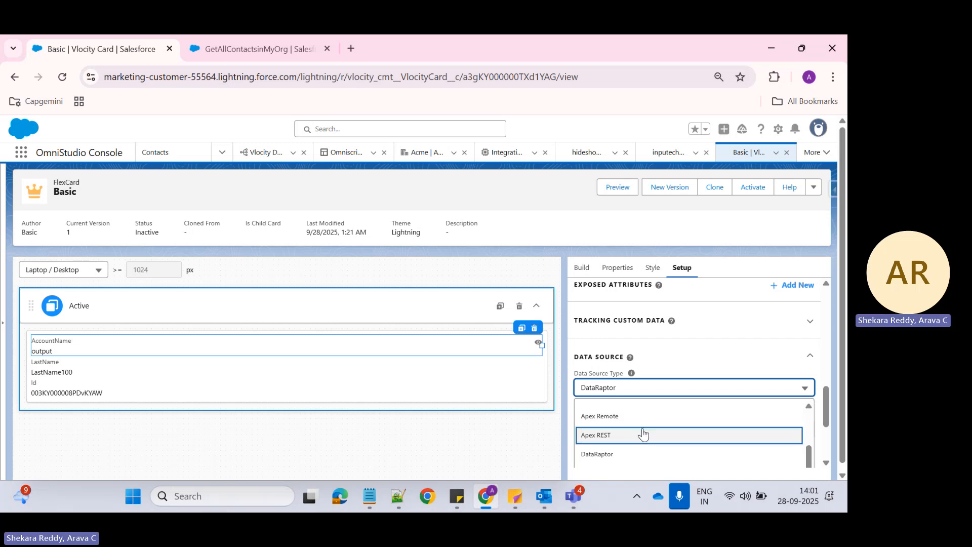
pyautogui.scroll(-1, 646, 434)
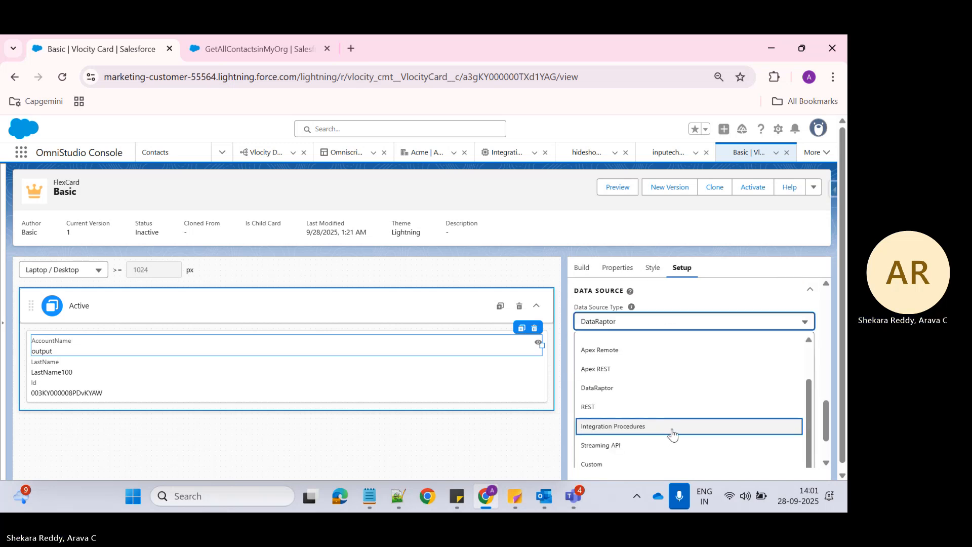
pyautogui.scroll(-1, 672, 434)
pyautogui.scroll(2, 658, 430)
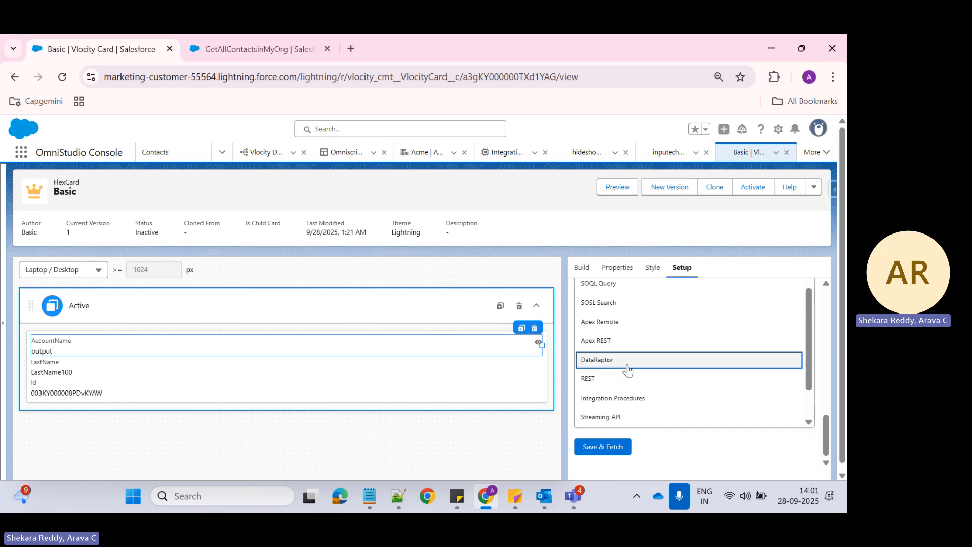
pyautogui.scroll(2, 628, 371)
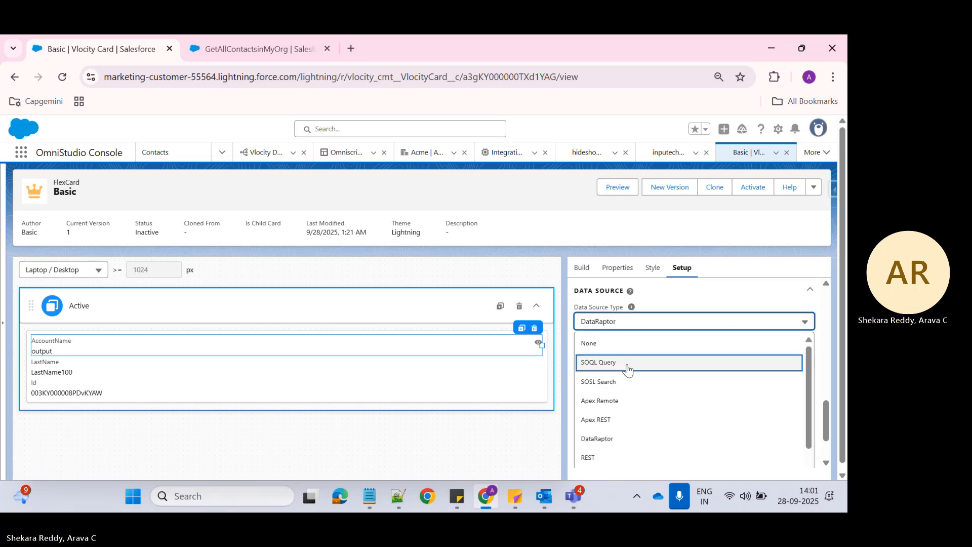
pyautogui.scroll(-1, 628, 370)
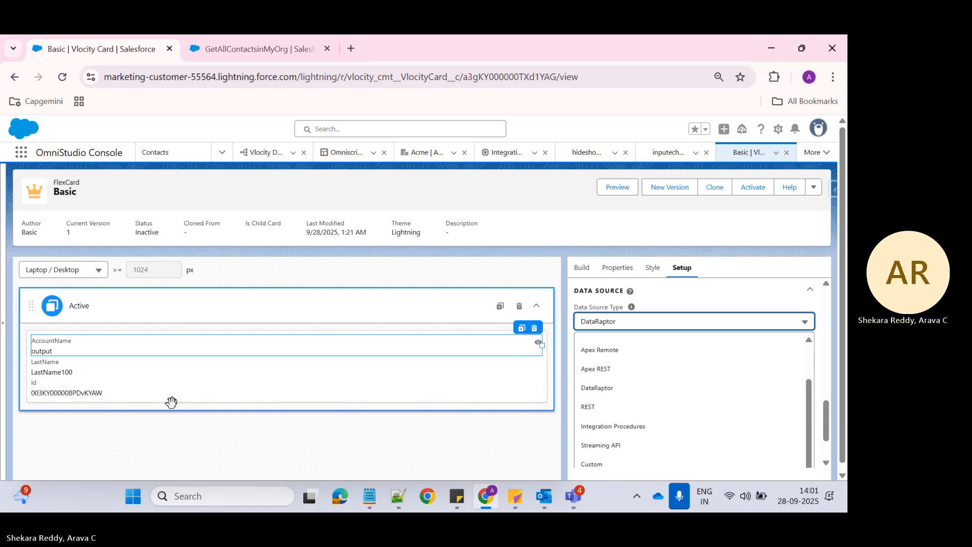
# Review the fields and display elements available for building the card, and compare them with the fields already placed.
pyautogui.scroll(5, 624, 307)
pyautogui.moveTo(594, 295)
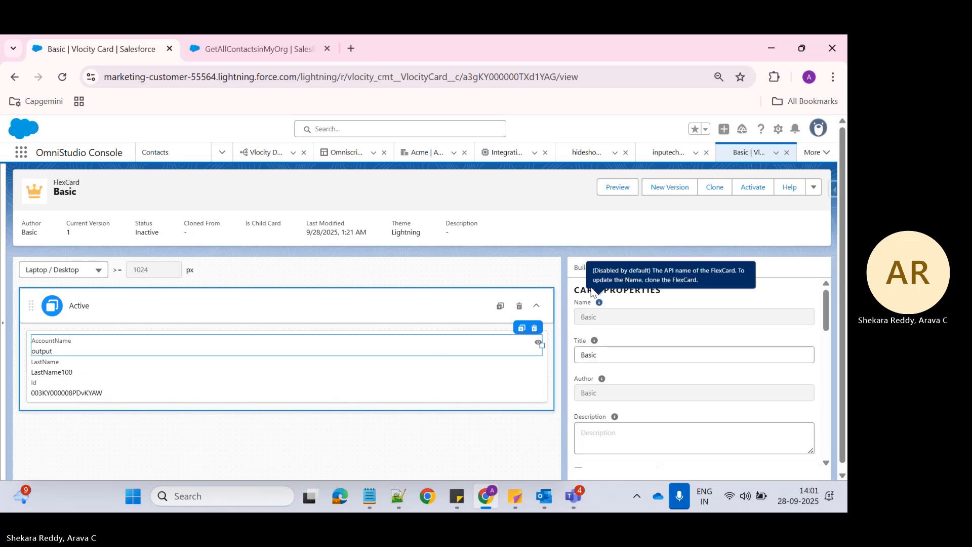
pyautogui.click(583, 268)
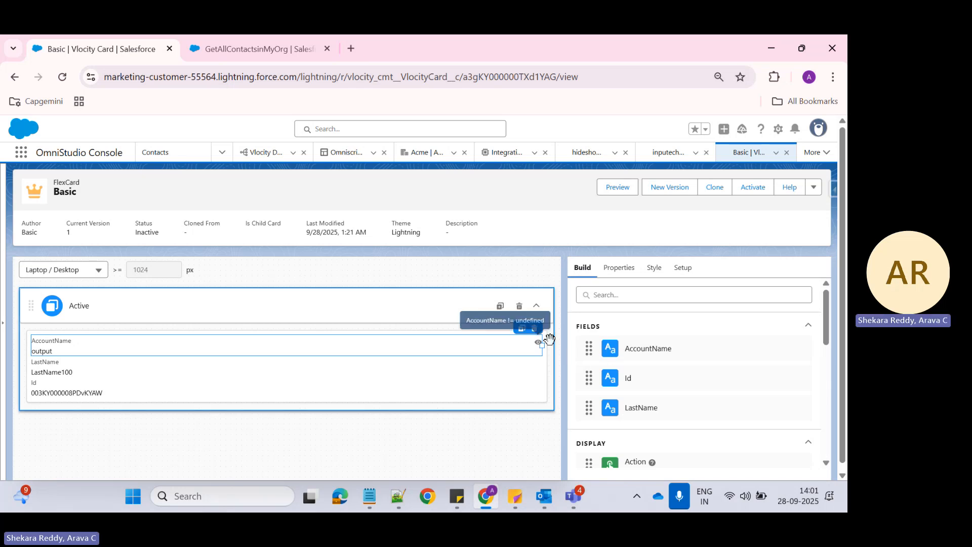
pyautogui.scroll(-1, 672, 375)
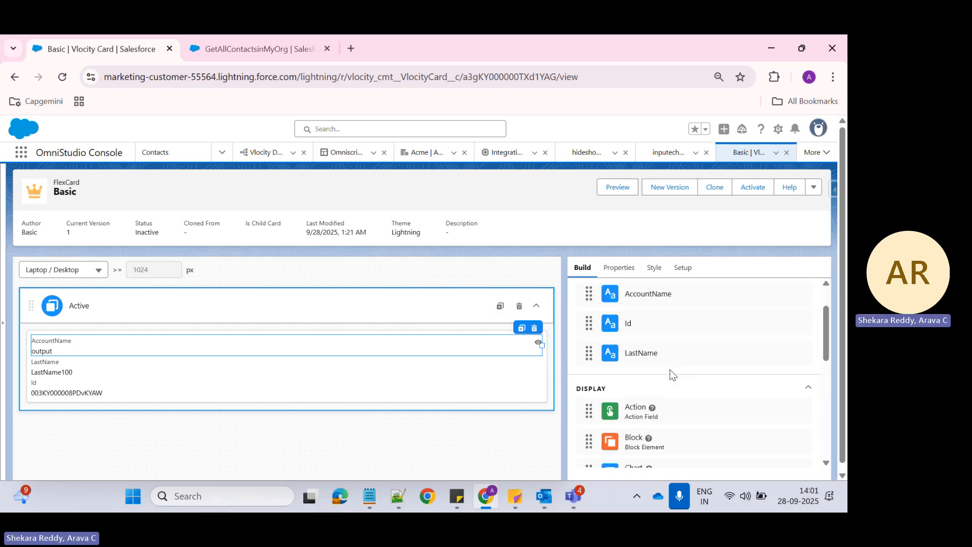
pyautogui.scroll(-1, 672, 375)
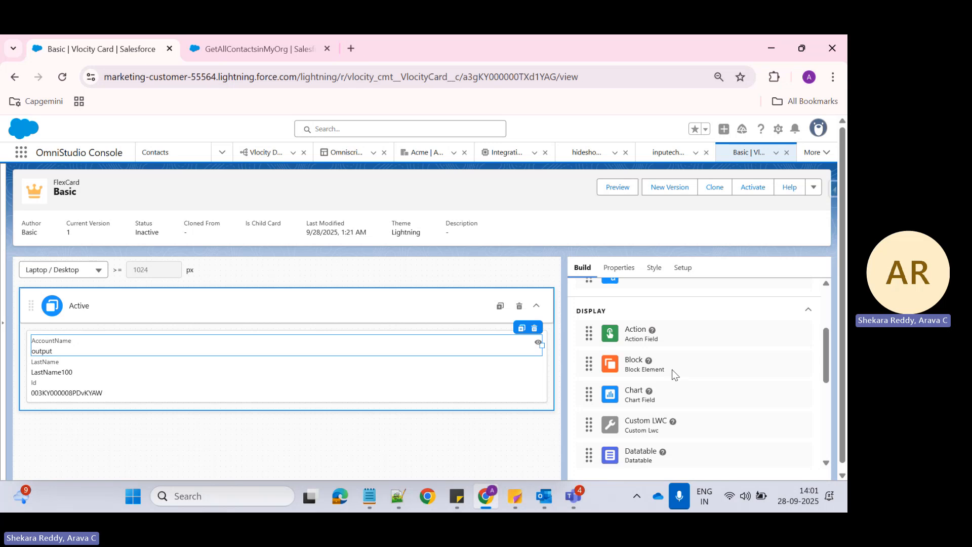
pyautogui.scroll(-1, 673, 374)
pyautogui.scroll(3, 674, 375)
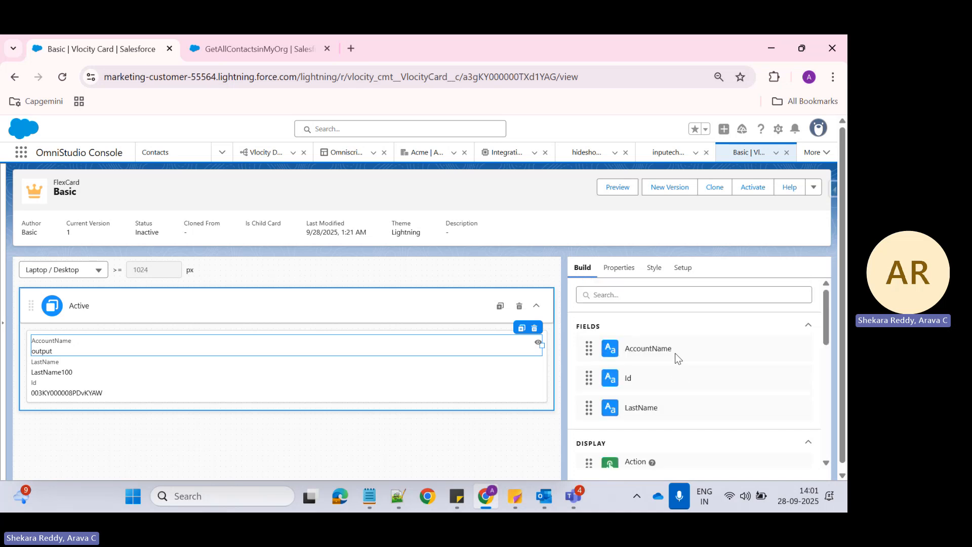
pyautogui.click(684, 268)
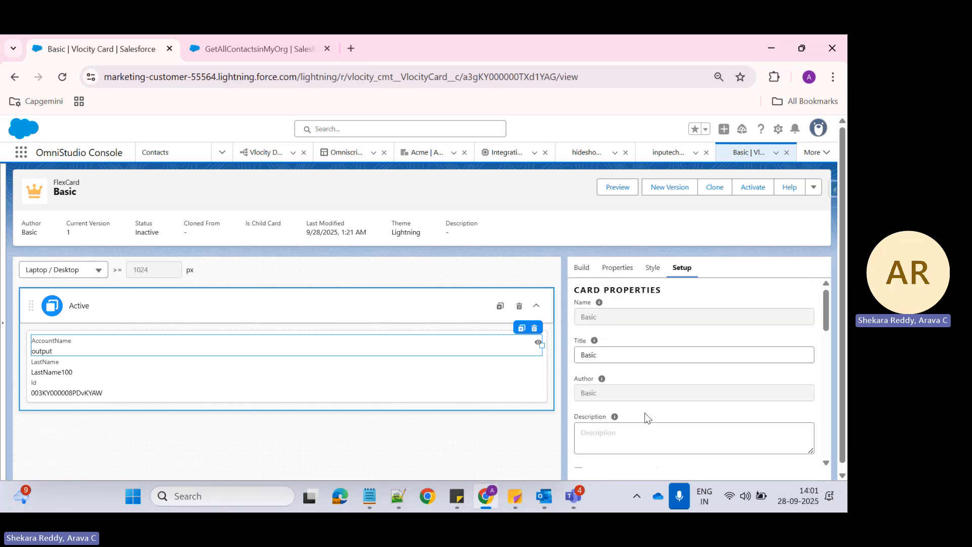
pyautogui.click(583, 274)
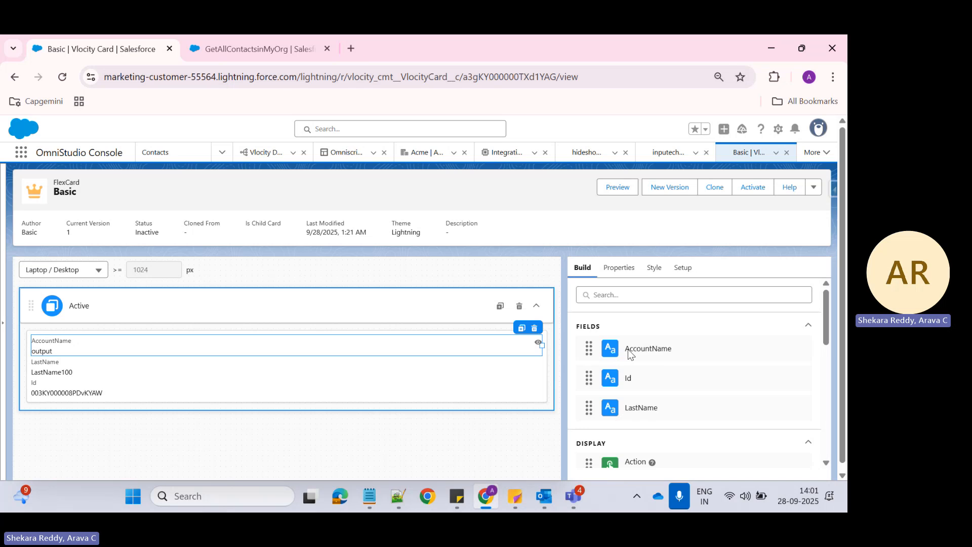
pyautogui.moveTo(631, 353); pyautogui.dragTo(284, 375)
pyautogui.moveTo(633, 389); pyautogui.dragTo(98, 395)
# Add an output field element below the Id field on the card and label it ContactName.
pyautogui.scroll(-3, 708, 374)
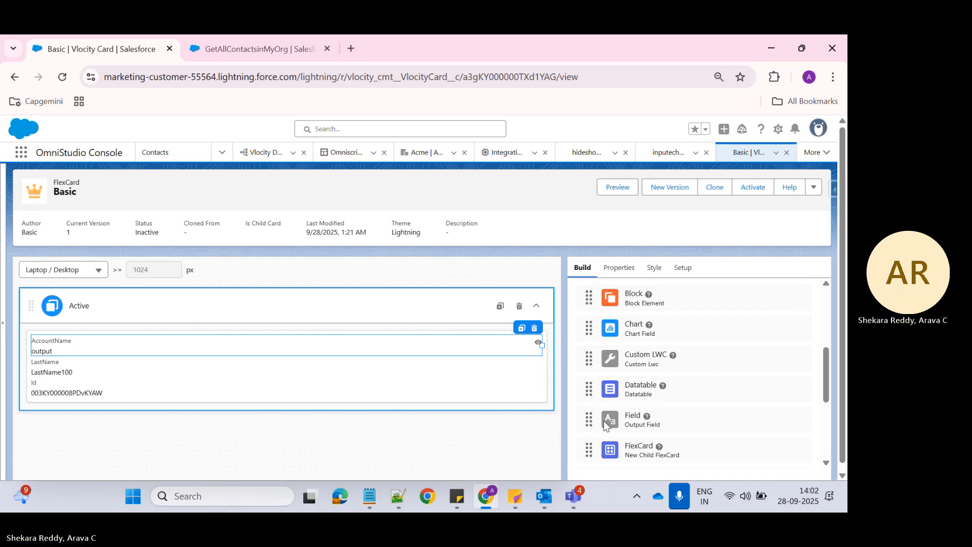
pyautogui.moveTo(604, 419); pyautogui.dragTo(339, 404)
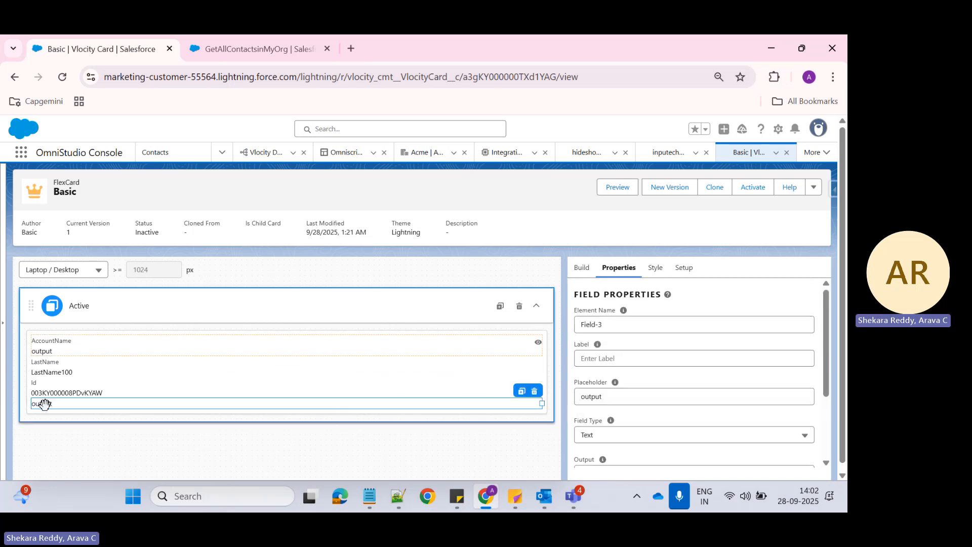
pyautogui.click(637, 360)
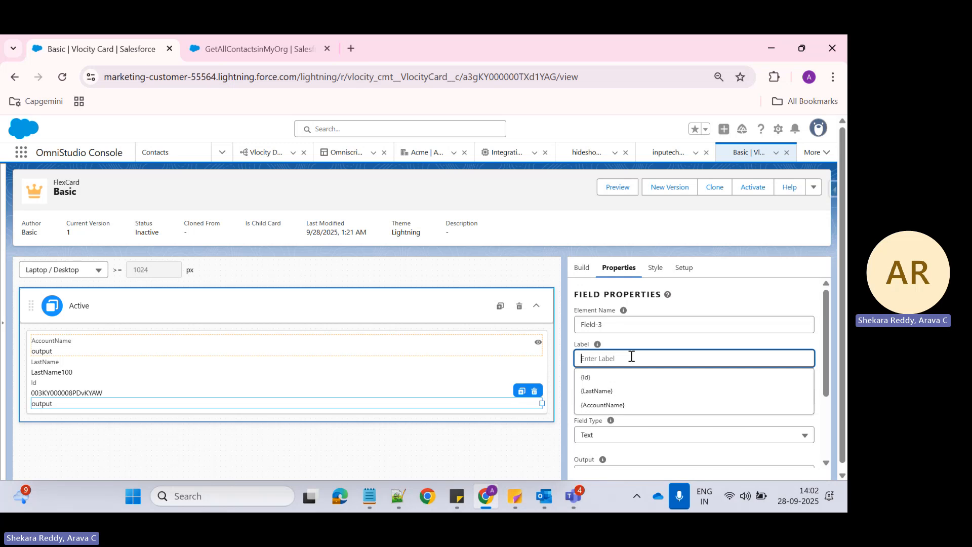
pyautogui.write('Co')
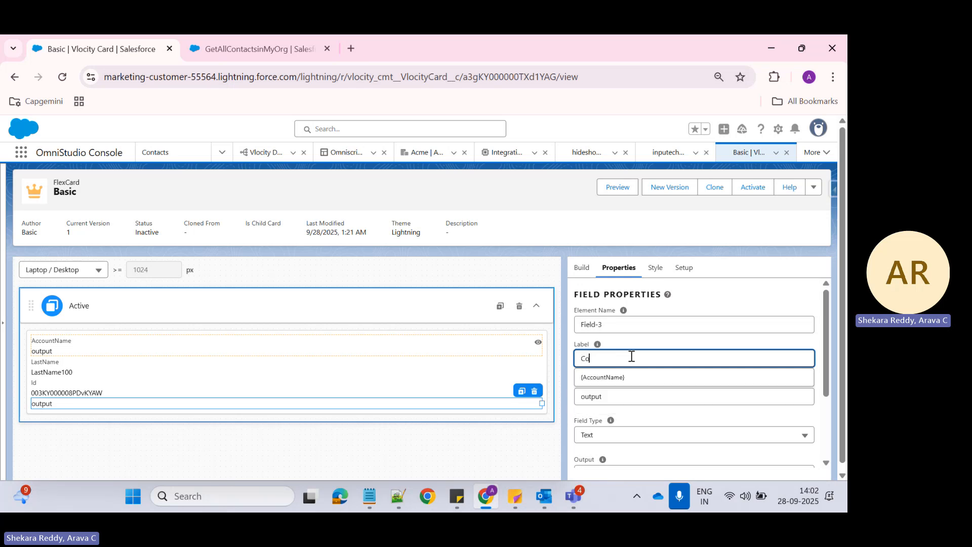
pyautogui.write('ntactName')
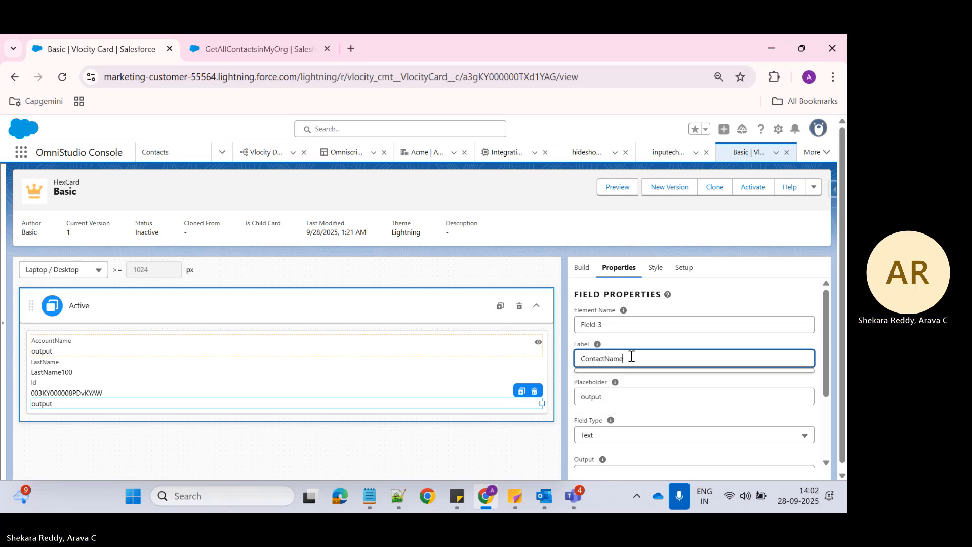
pyautogui.click(745, 312)
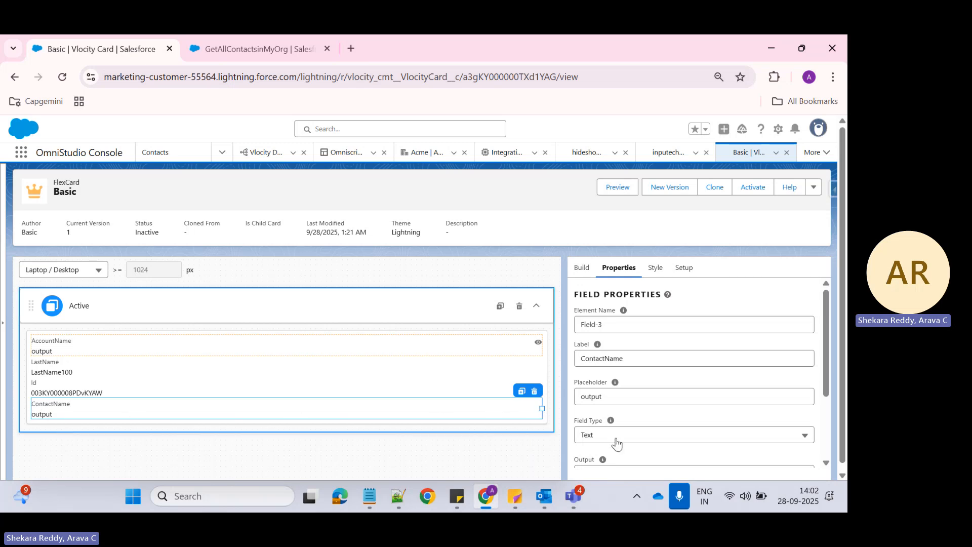
# Choose LastName as the output of the ContactName field.
pyautogui.scroll(-1, 602, 426)
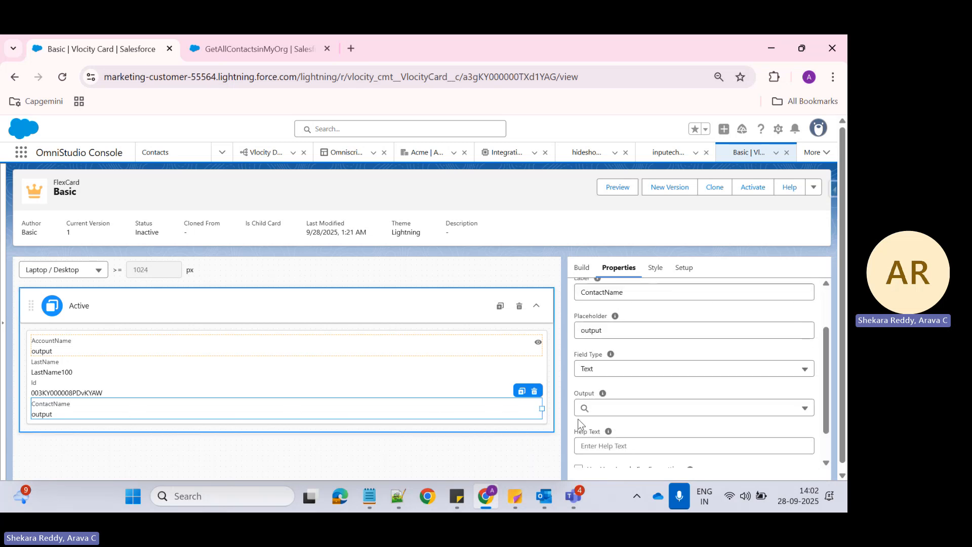
pyautogui.click(606, 410)
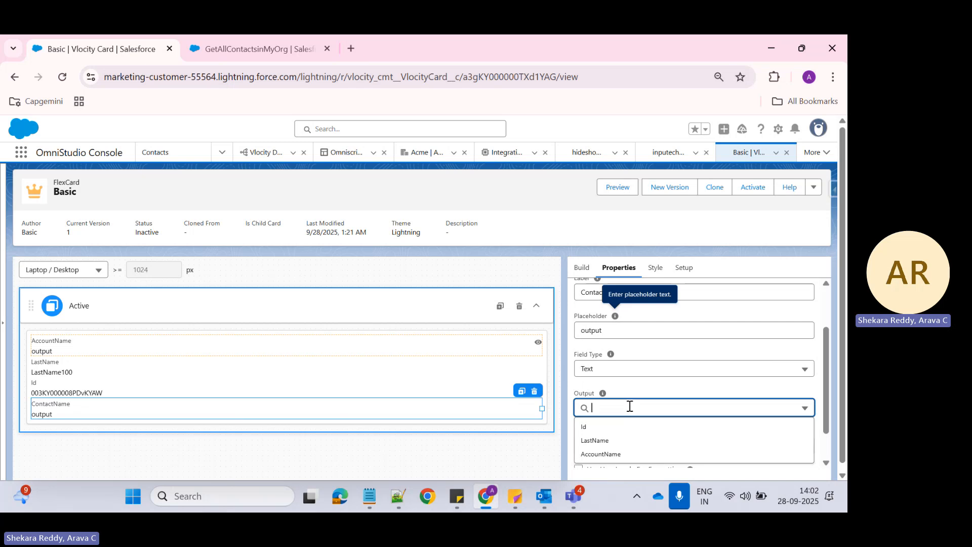
pyautogui.click(595, 441)
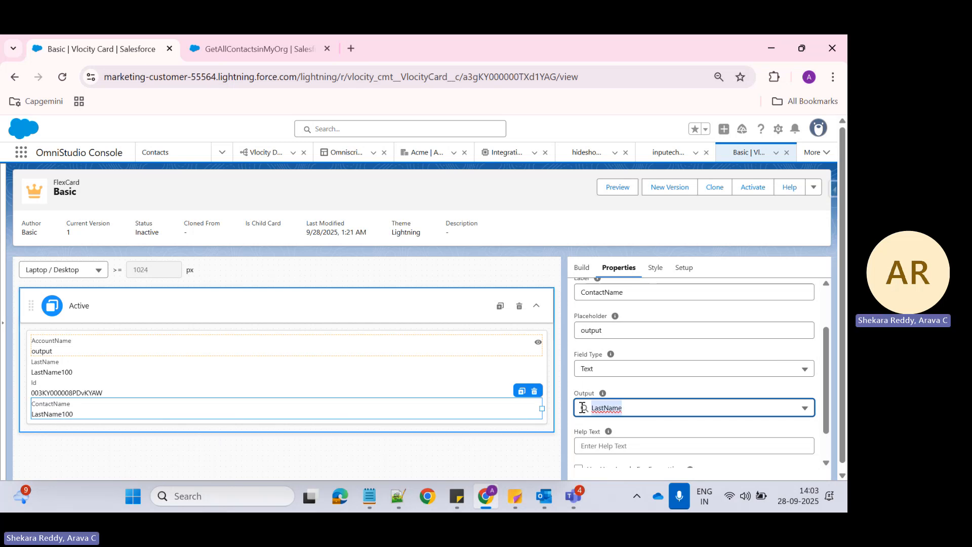
# Replace the ContactName field's output with the merge field {Lastname}, using a lowercase n.
pyautogui.press('BackSpace')
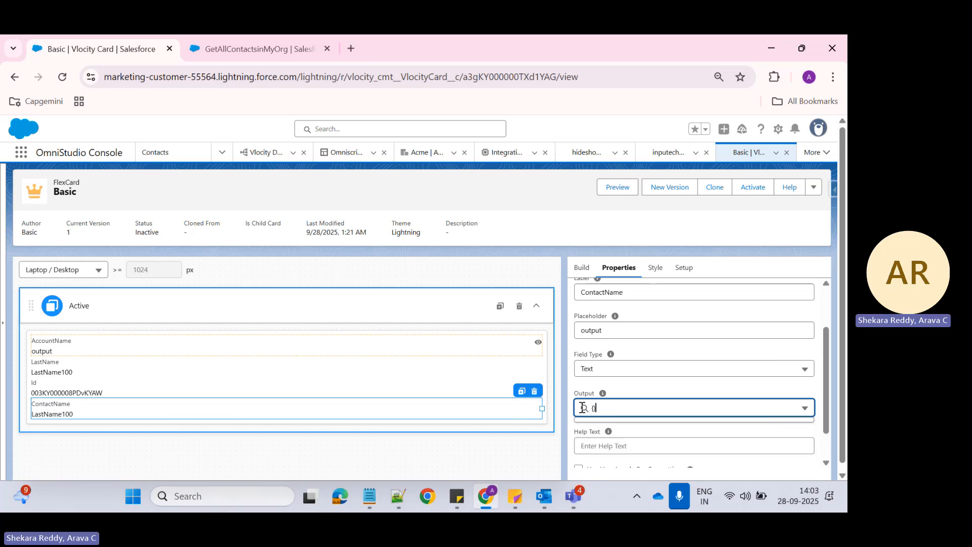
pyautogui.write('Lastna,me')
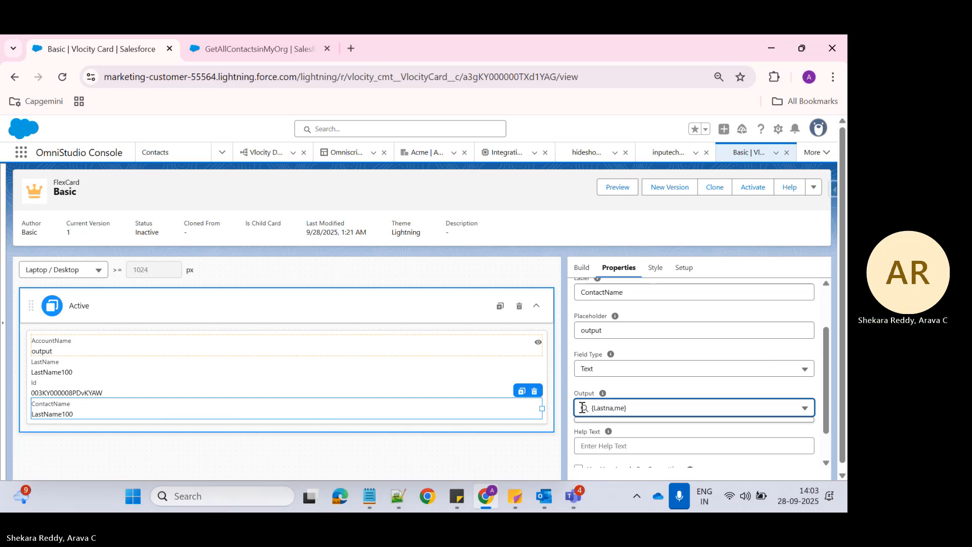
pyautogui.press('BackSpace')
pyautogui.press('BackSpace')
pyautogui.click(406, 455)
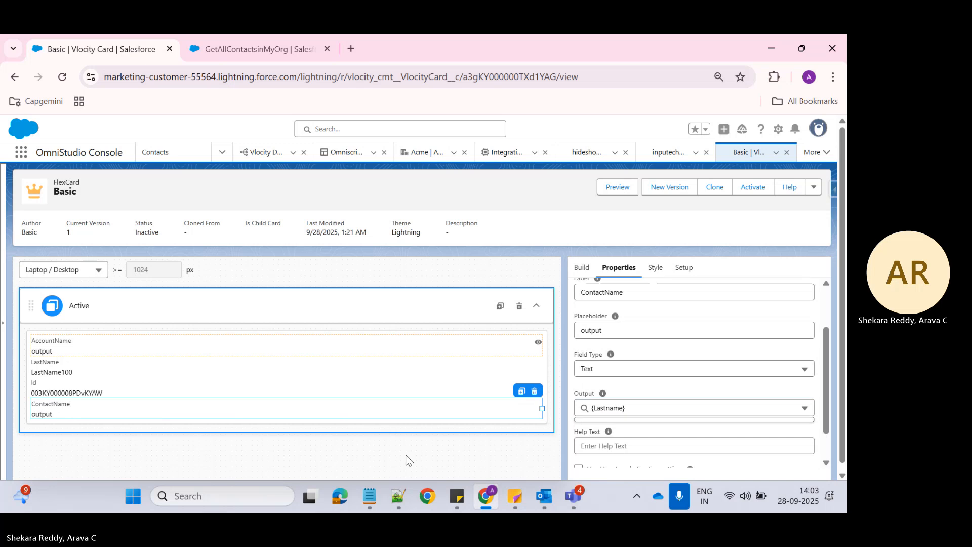
# Correct the ContactName field's output to the merge field {LastName}, with a capital N.
pyautogui.moveTo(635, 405); pyautogui.dragTo(578, 407)
pyautogui.press('BackSpace')
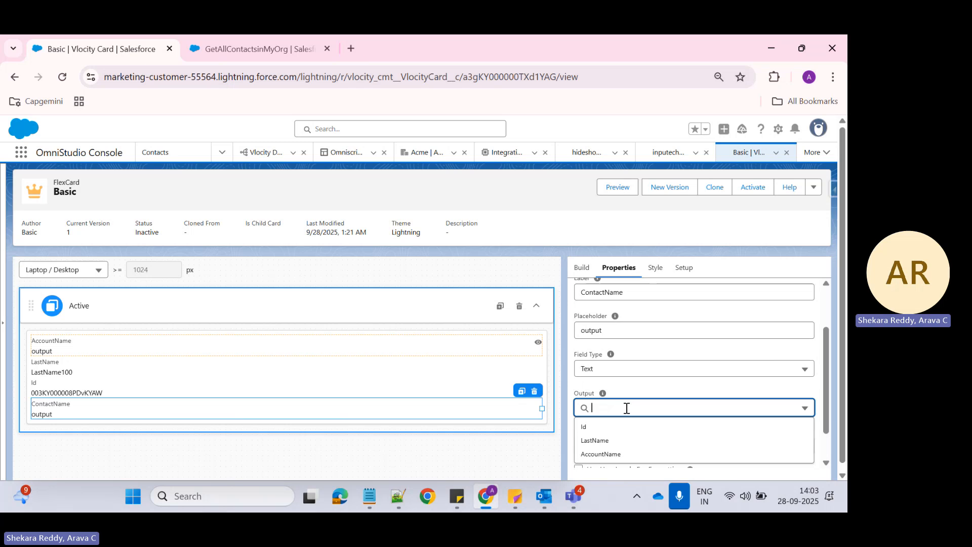
pyautogui.write('{}')
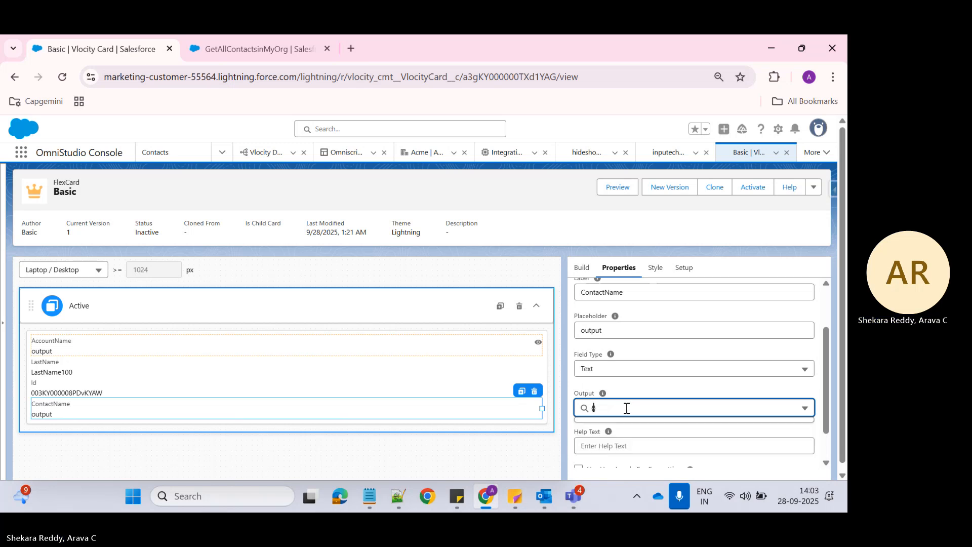
pyautogui.write('LastName}')
pyautogui.click(461, 460)
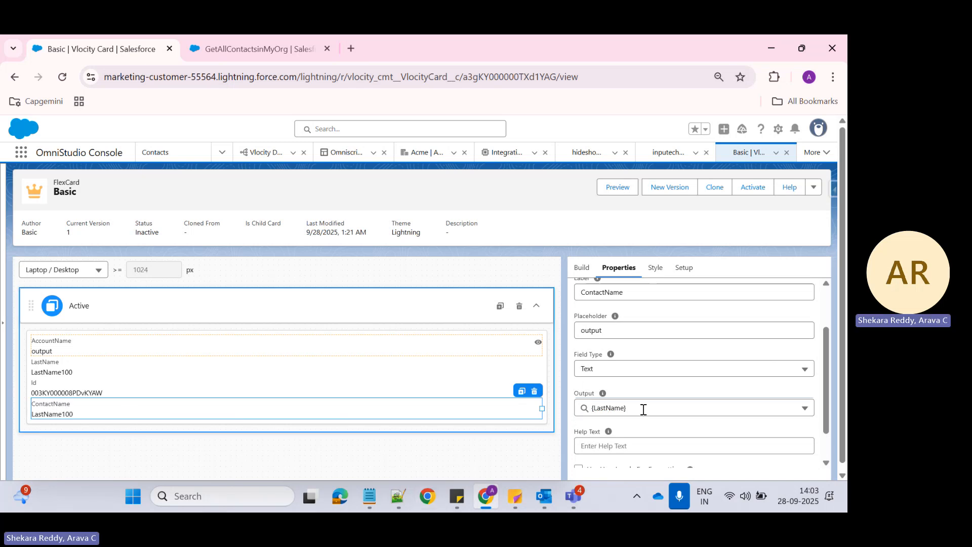
# Clear the ContactName field's output, try percent signs as delimiters, and re-enter it as {LastName}.
pyautogui.moveTo(644, 409); pyautogui.dragTo(582, 406)
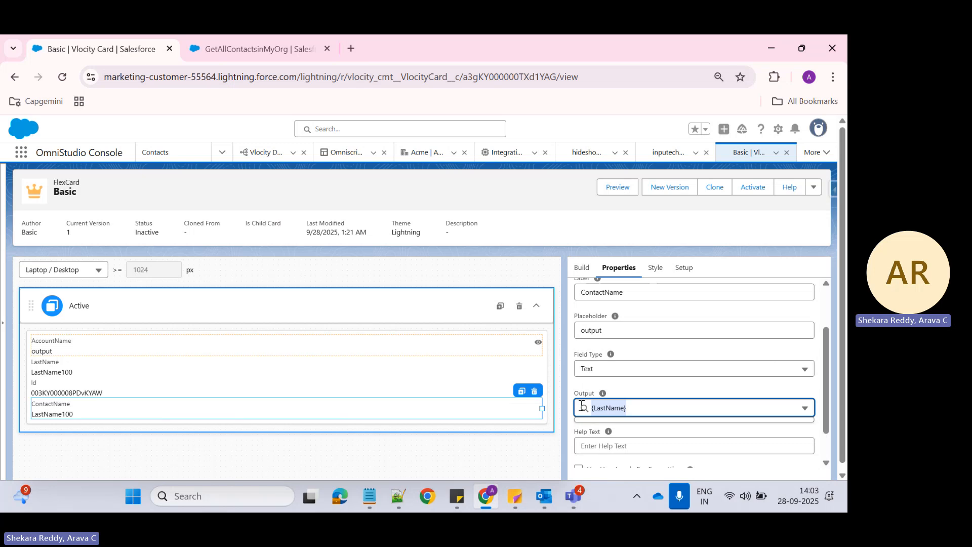
pyautogui.press('BackSpace')
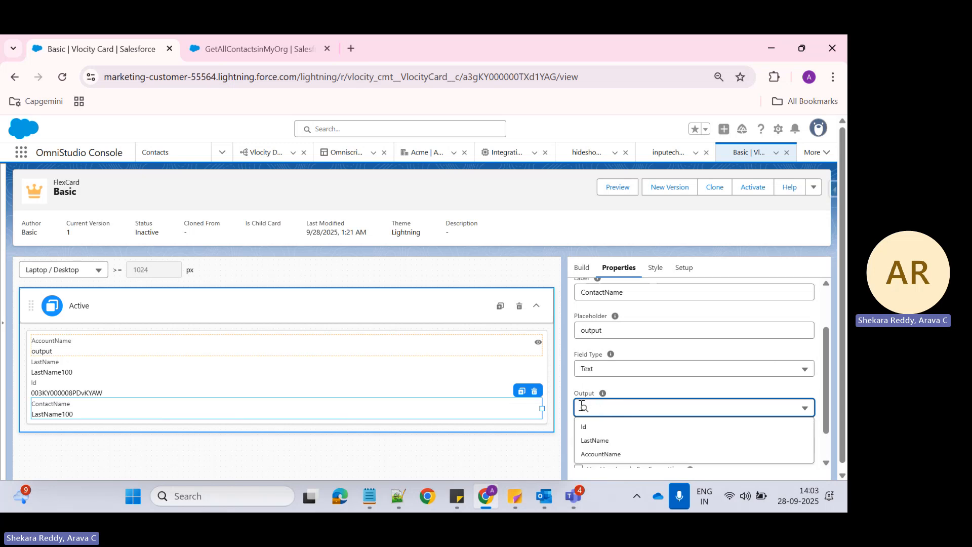
pyautogui.write('%%')
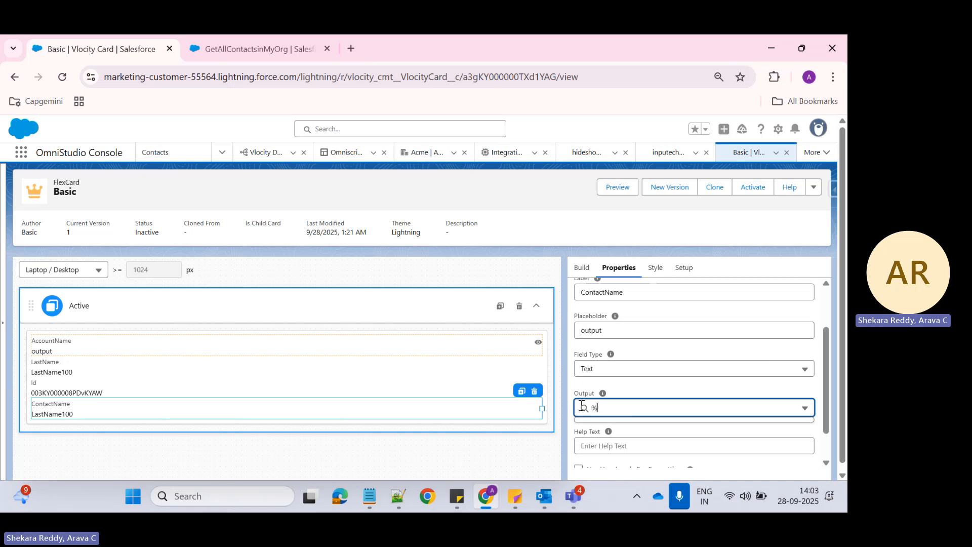
pyautogui.press('BackSpace')
pyautogui.write('{')
pyautogui.press('BackSpace')
pyautogui.press('BackSpace')
pyautogui.write('{}')
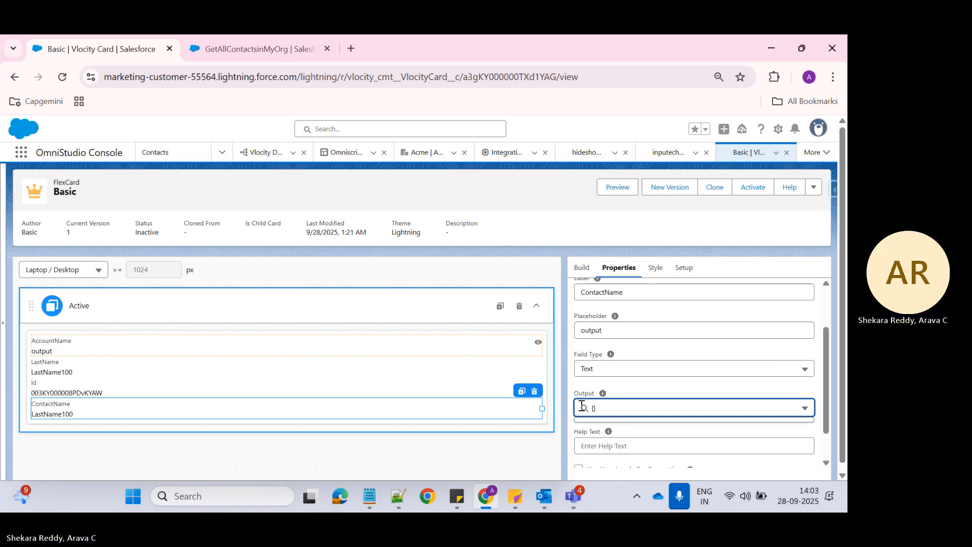
pyautogui.write('La')
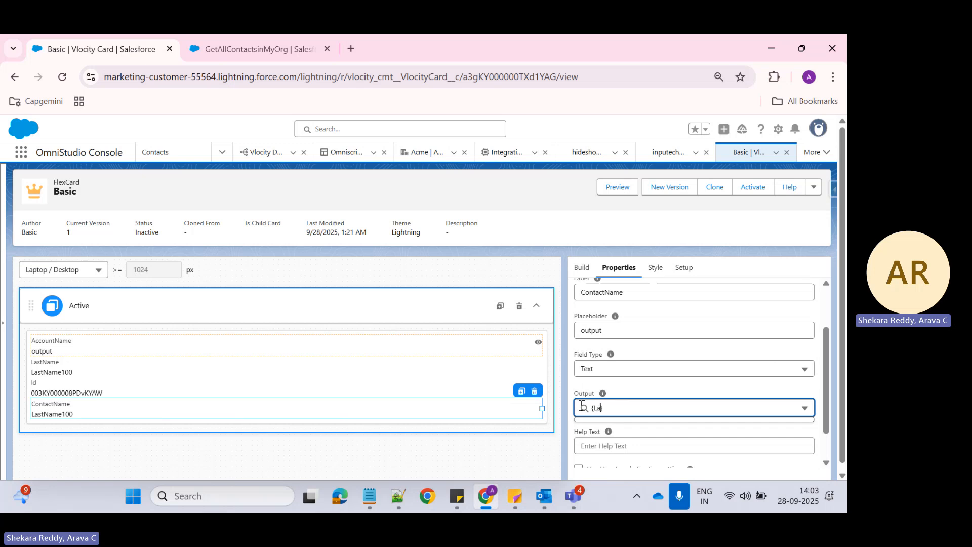
pyautogui.write('st')
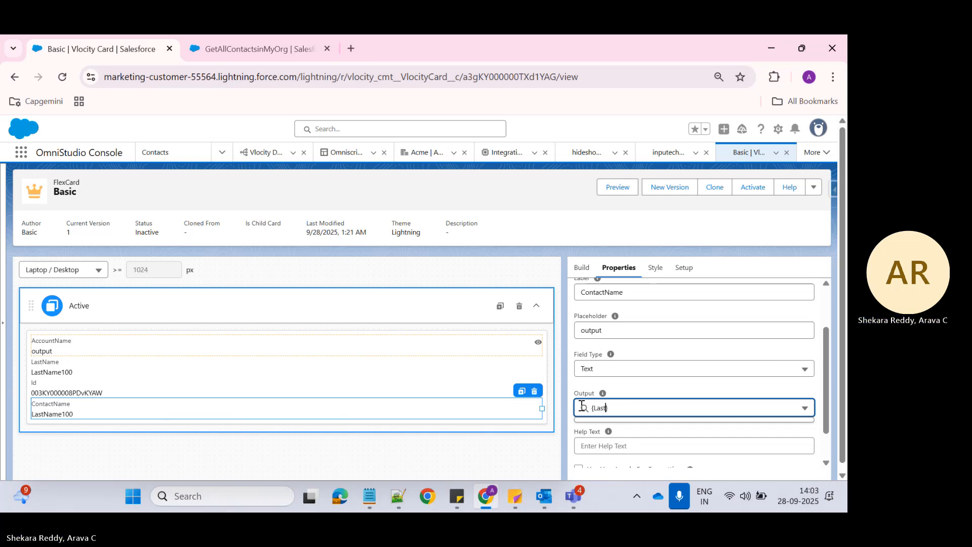
pyautogui.write('Name}')
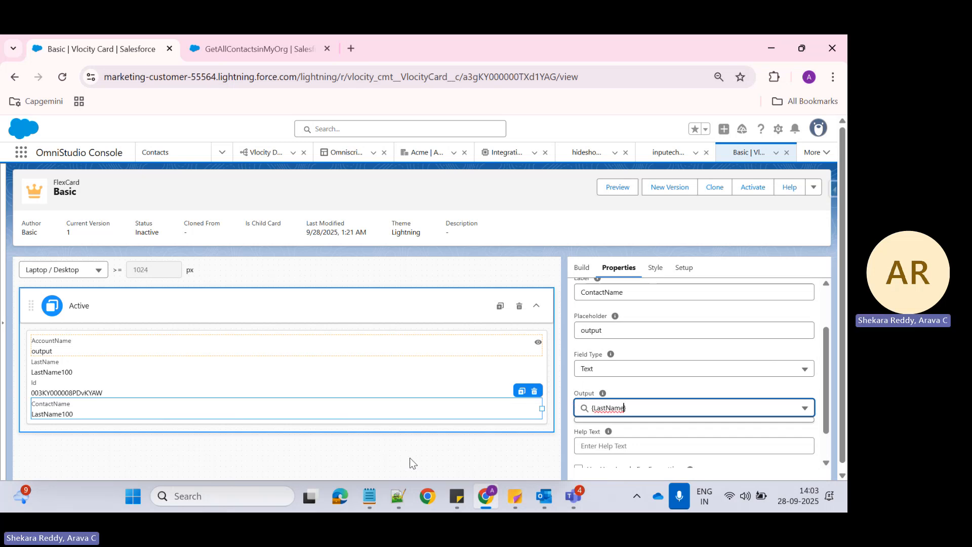
pyautogui.click(410, 461)
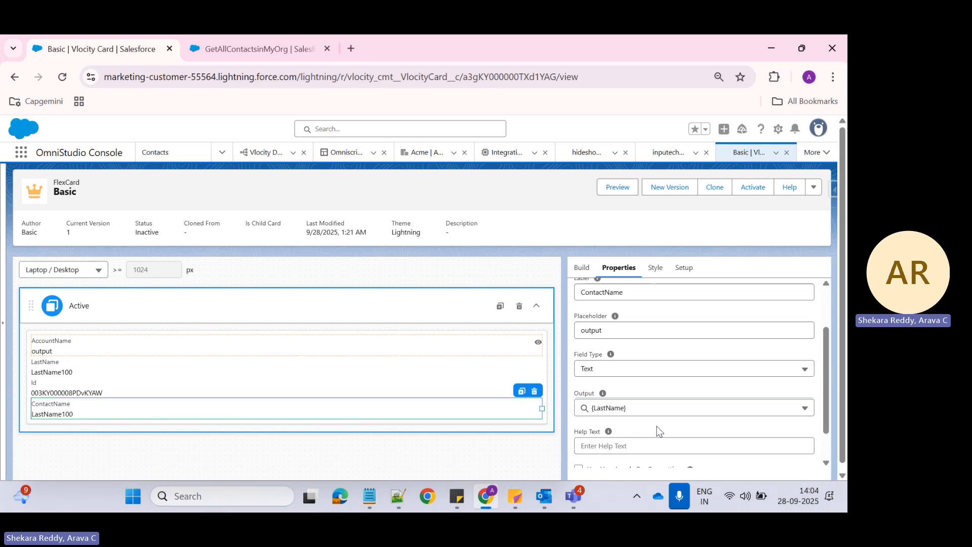
# Add a rich text element to the card below the ContactName field.
pyautogui.click(582, 267)
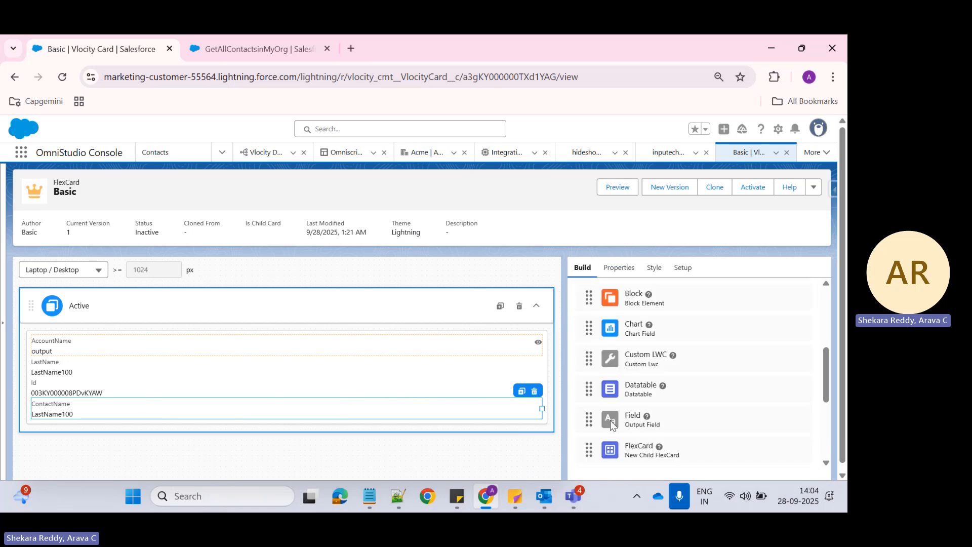
pyautogui.scroll(-5, 661, 389)
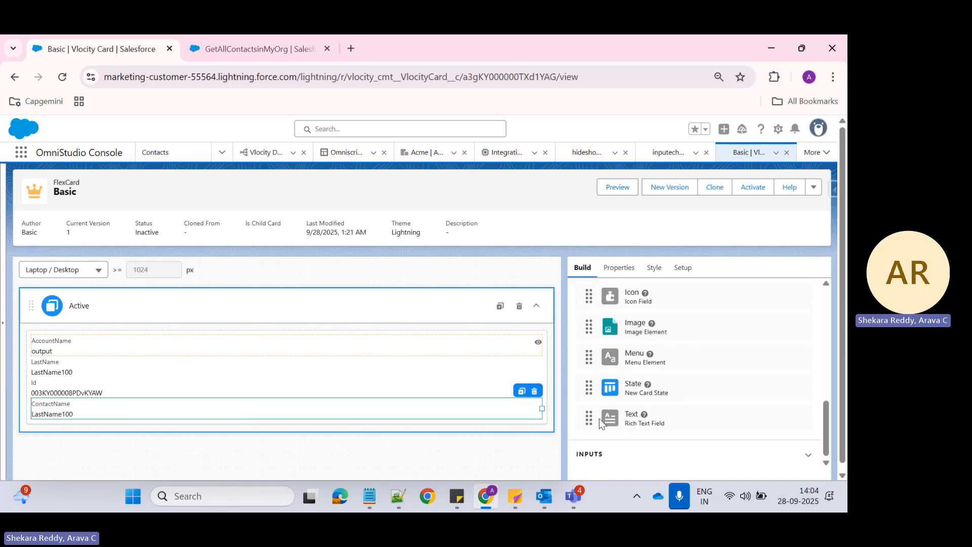
pyautogui.moveTo(600, 419); pyautogui.dragTo(399, 418)
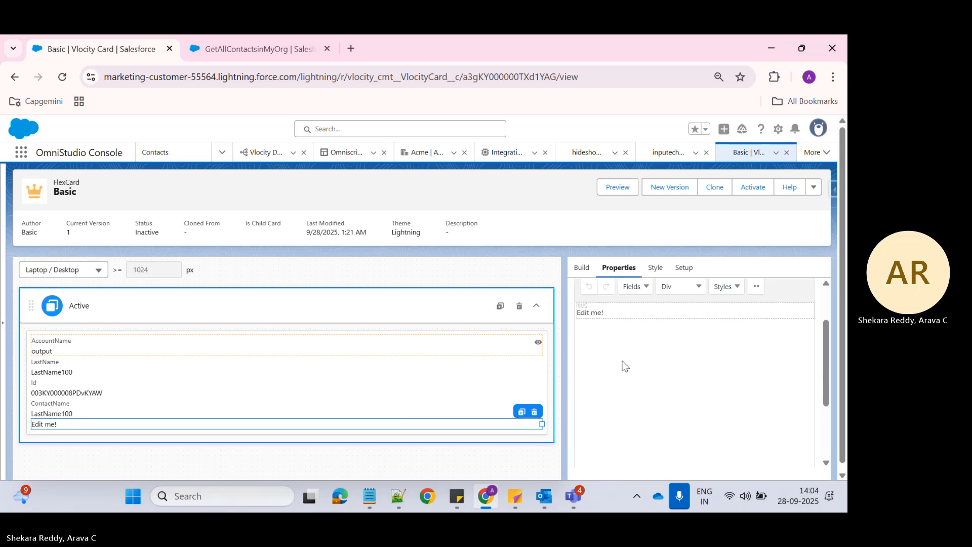
# Replace the rich text element's default content with "Contact Id: {Id}".
pyautogui.click(614, 324)
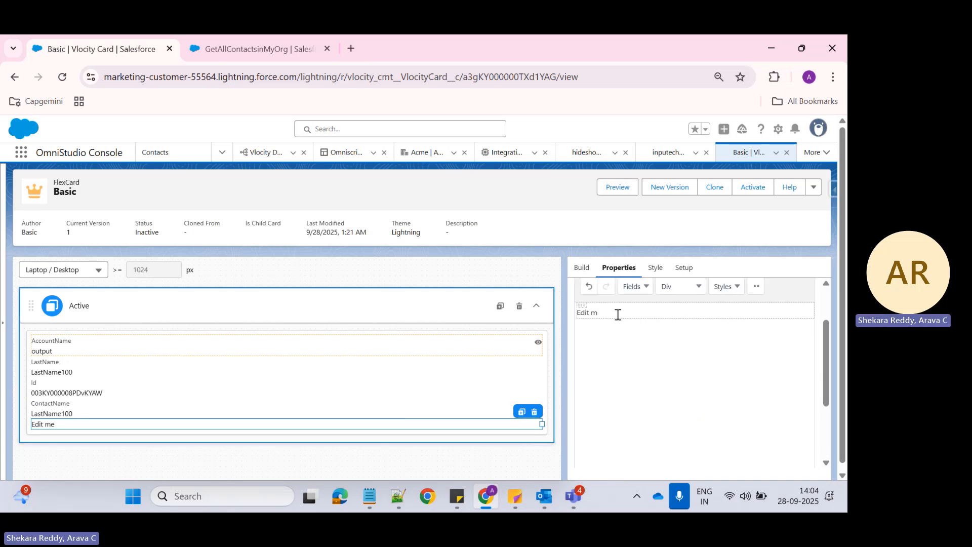
pyautogui.press('BackSpace')
pyautogui.press('BackSpace')
pyautogui.press('BackSpace')
pyautogui.press('BackSpace')
pyautogui.press('BackSpace')
pyautogui.press('BackSpace')
pyautogui.write('Contact ')
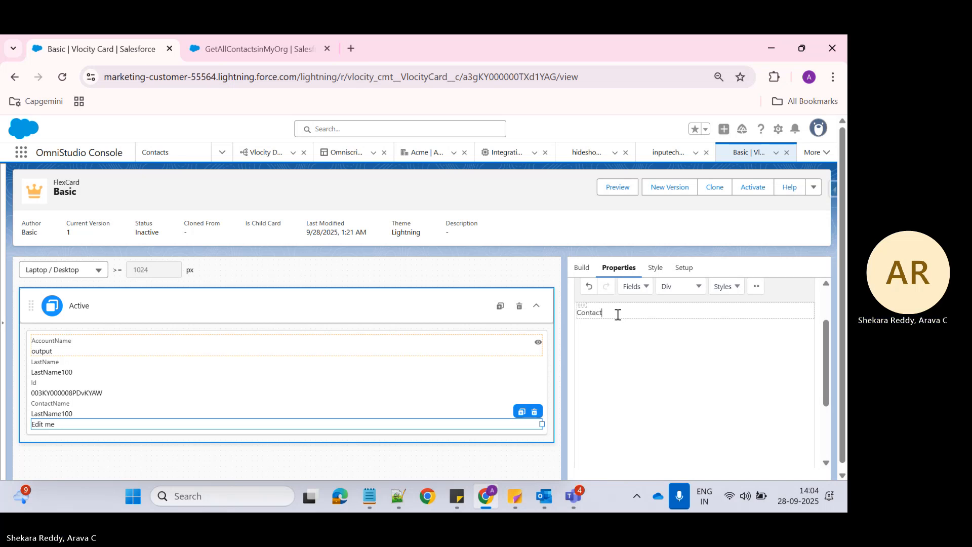
pyautogui.write('Id: {Id')
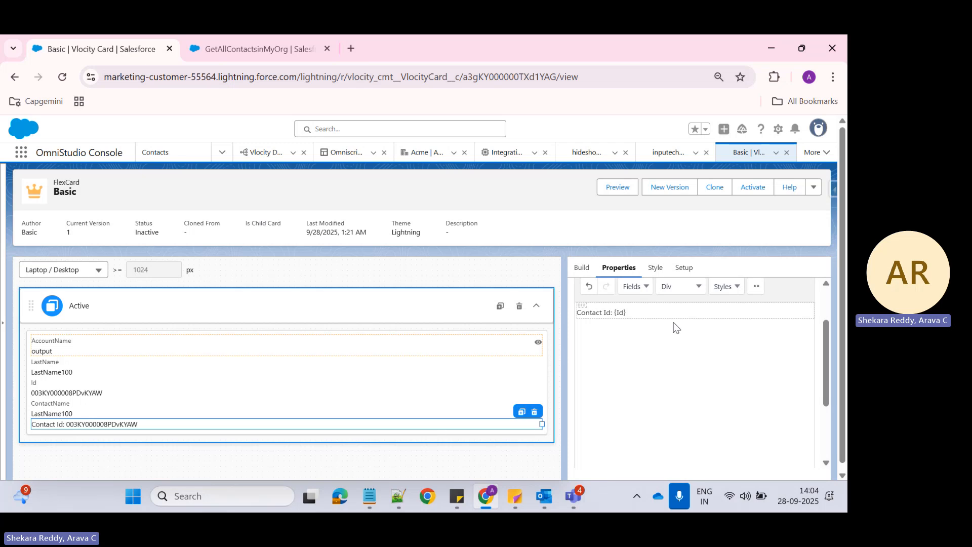
pyautogui.scroll(-1, 661, 327)
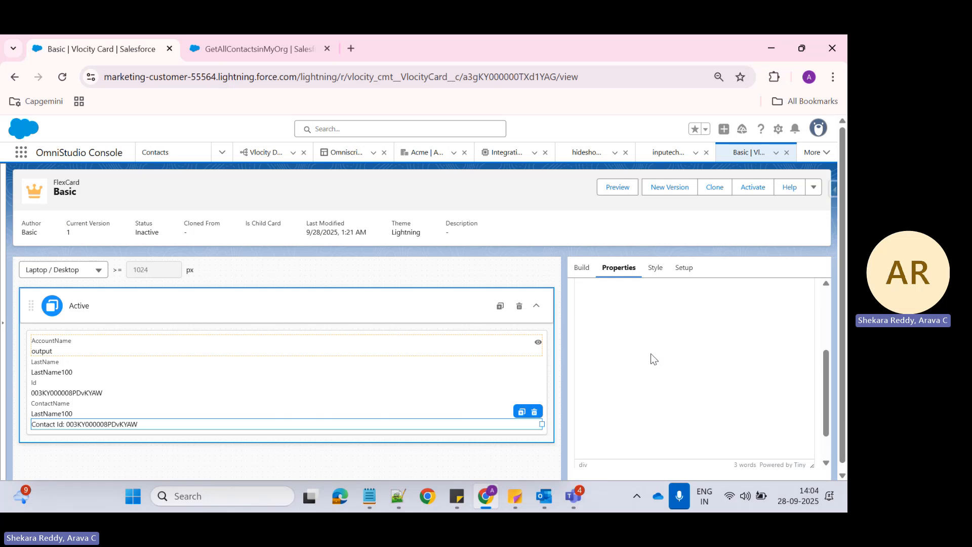
# Preview the GetAllContactsinMyOrg DataRaptor and examine the contact records in its JSON response.
pyautogui.click(244, 44)
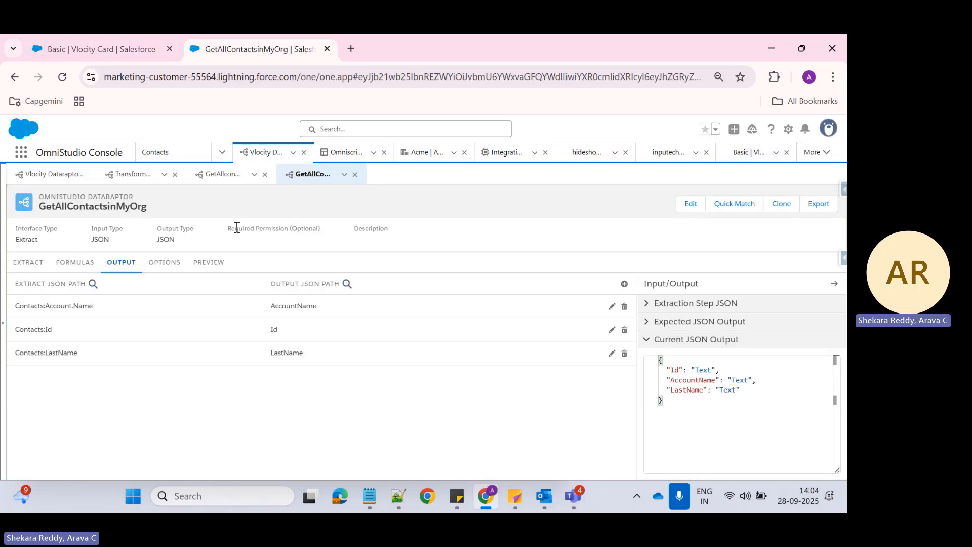
pyautogui.click(204, 262)
pyautogui.scroll(-5, 354, 350)
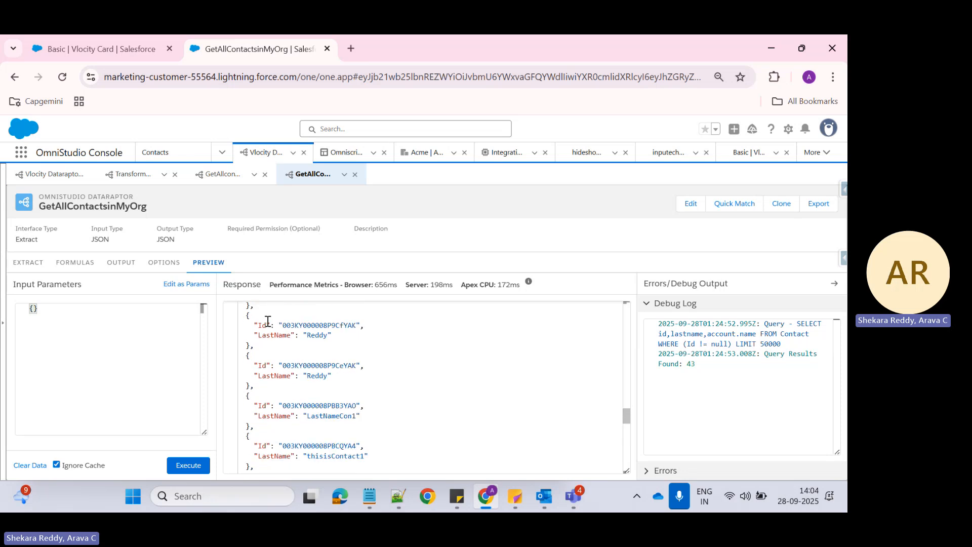
pyautogui.scroll(15, 268, 324)
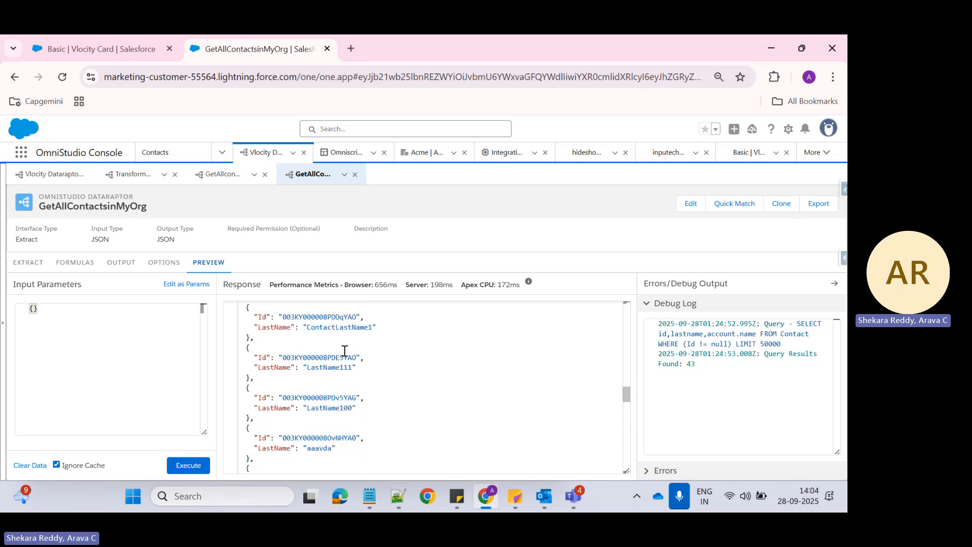
pyautogui.click(278, 330)
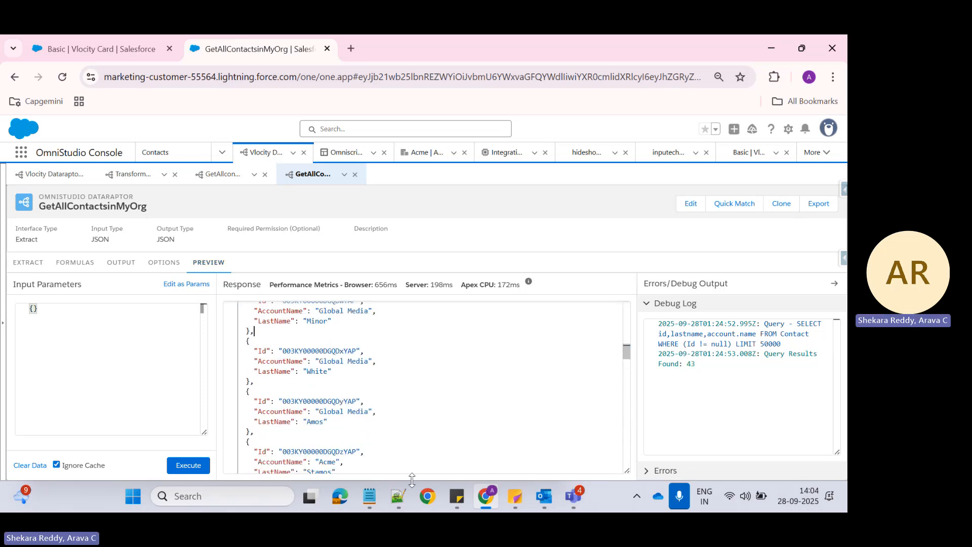
# Switch to Notepad++ and reduce the new 144 JSON to the xyz array's opening bracket and its first object.
pyautogui.click(397, 502)
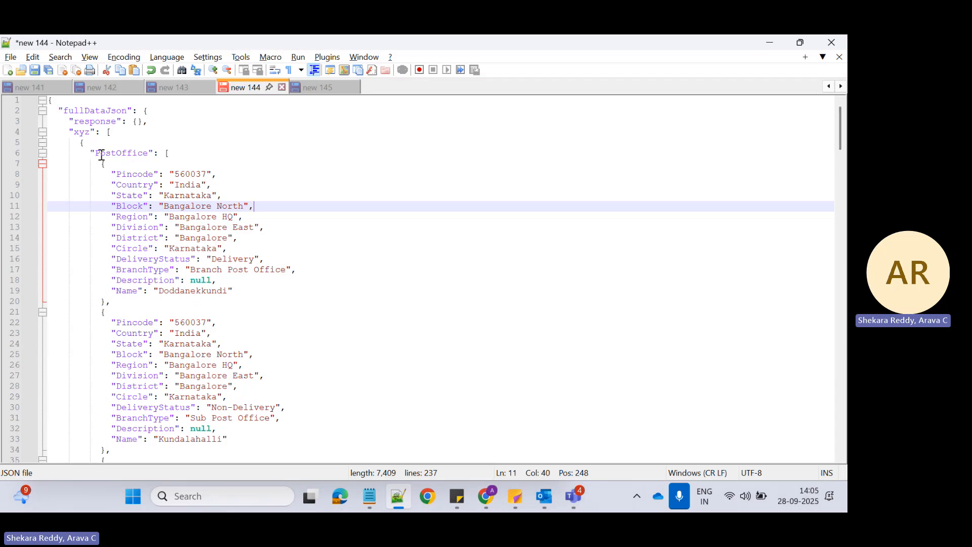
pyautogui.click(94, 143)
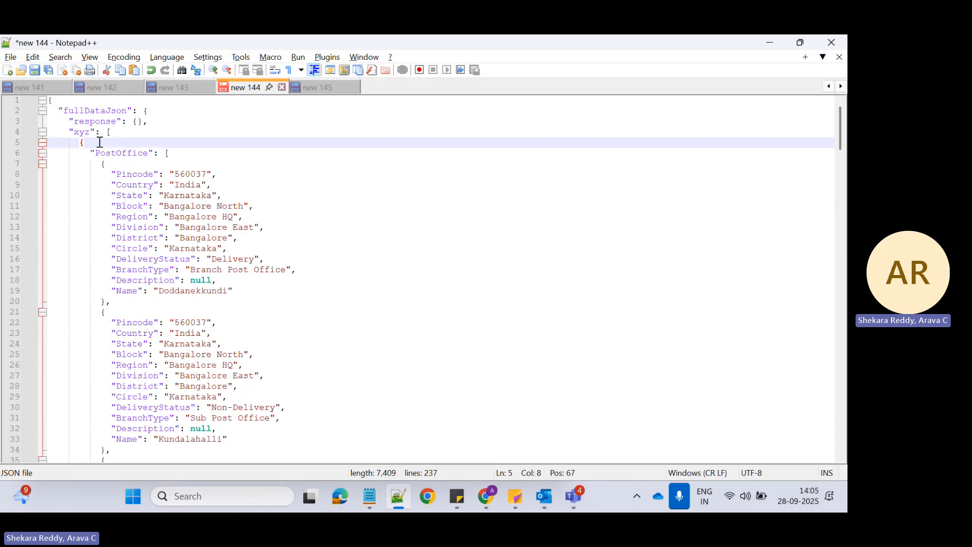
pyautogui.moveTo(107, 132); pyautogui.dragTo(133, 333)
pyautogui.hotkey('ctrl', 'c')
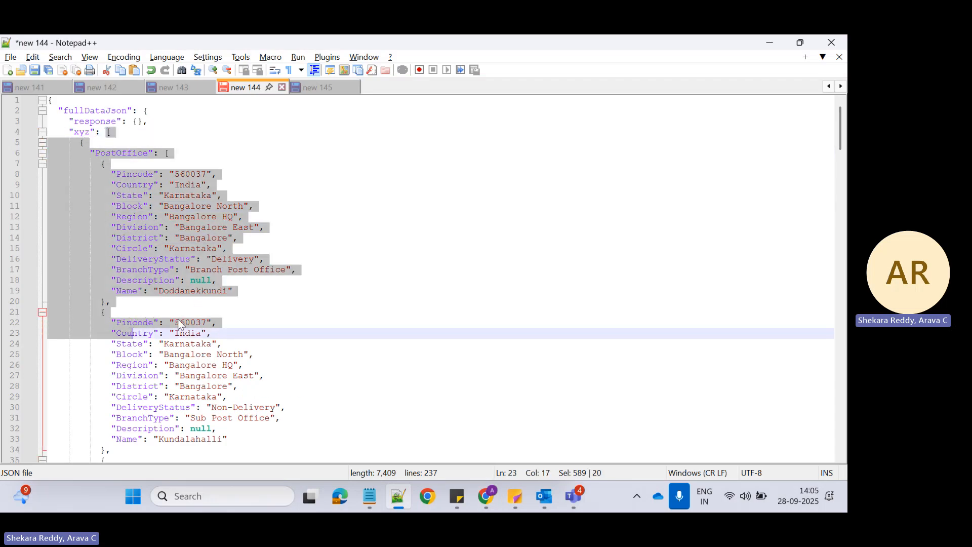
pyautogui.scroll(-12, 265, 289)
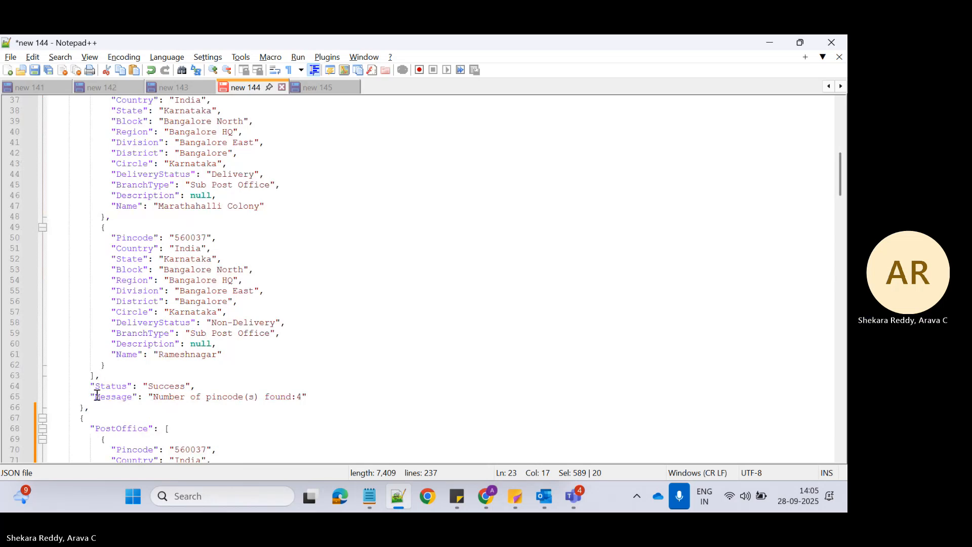
pyautogui.hotkey('ctrl', 'a')
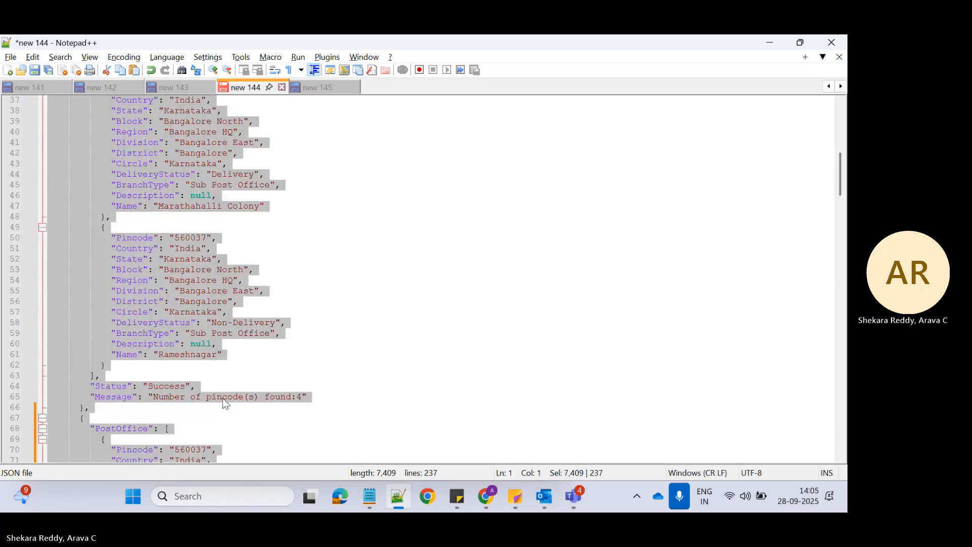
pyautogui.hotkey('ctrl', 'v')
pyautogui.scroll(11, 321, 300)
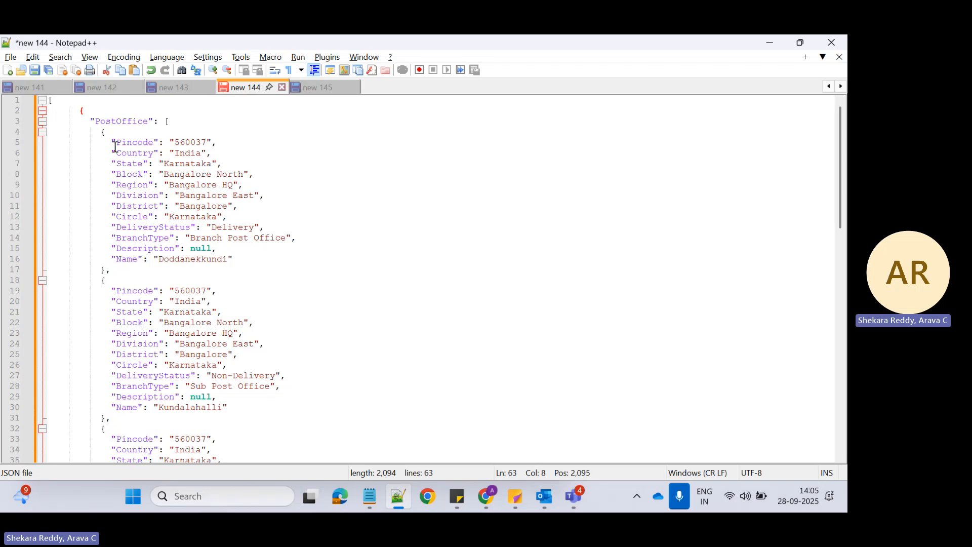
# Close the outer array with ] on a new line after the object's final closing brace.
pyautogui.click(56, 101)
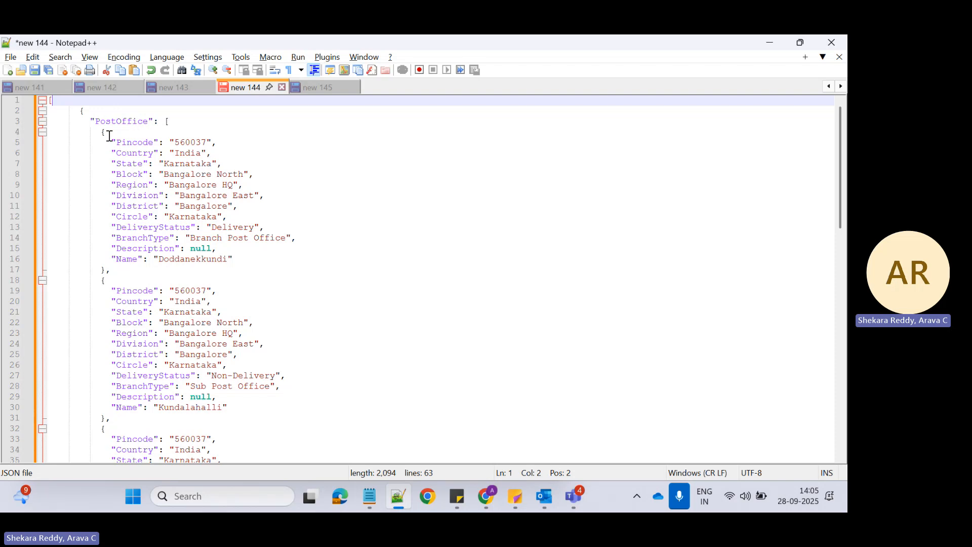
pyautogui.scroll(-5, 130, 259)
pyautogui.scroll(5, 131, 263)
pyautogui.click(43, 111)
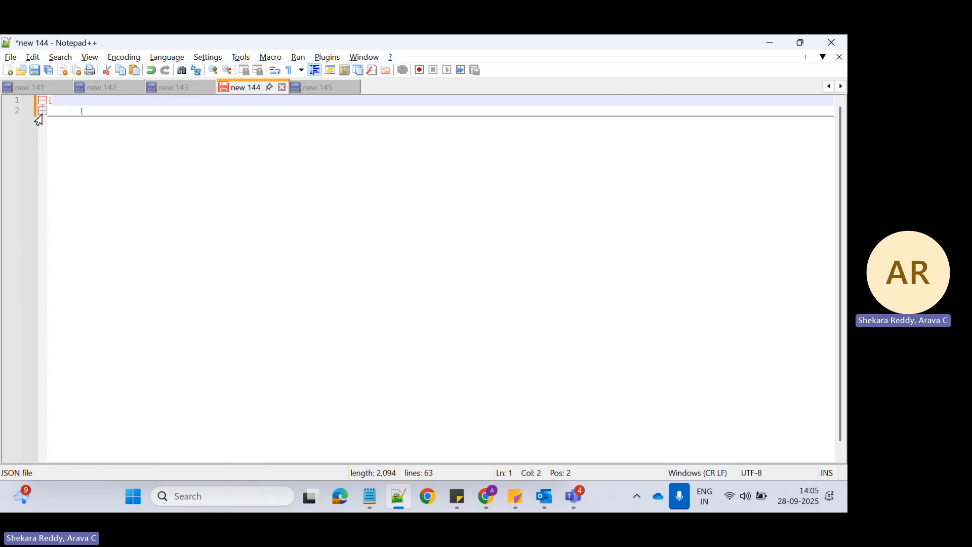
pyautogui.click(43, 111)
pyautogui.click(84, 111)
pyautogui.scroll(-19, 159, 204)
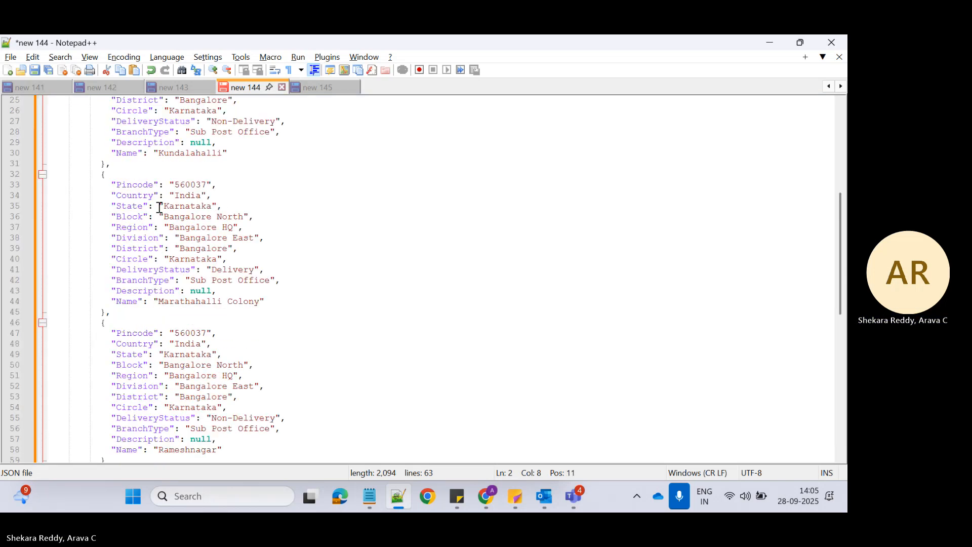
pyautogui.scroll(2, 153, 221)
pyautogui.click(99, 218)
pyautogui.press('Return')
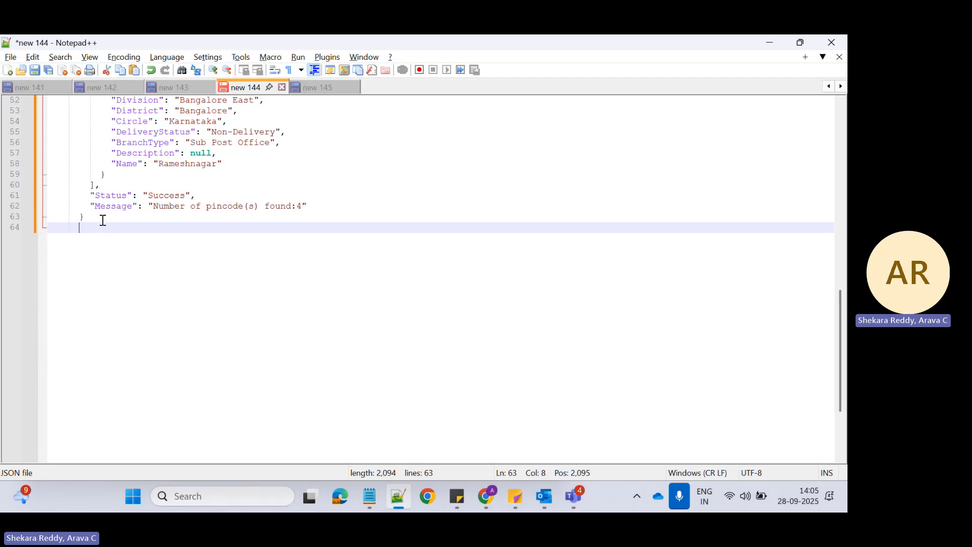
pyautogui.write(']')
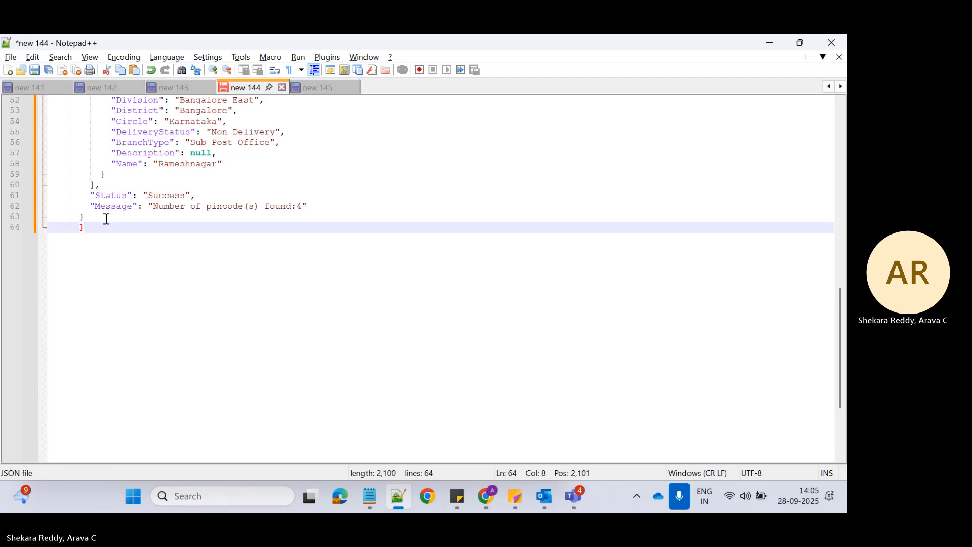
# Collapse each object inside the PostOffice array to examine the structure of the JSON.
pyautogui.scroll(6, 162, 183)
pyautogui.scroll(11, 162, 183)
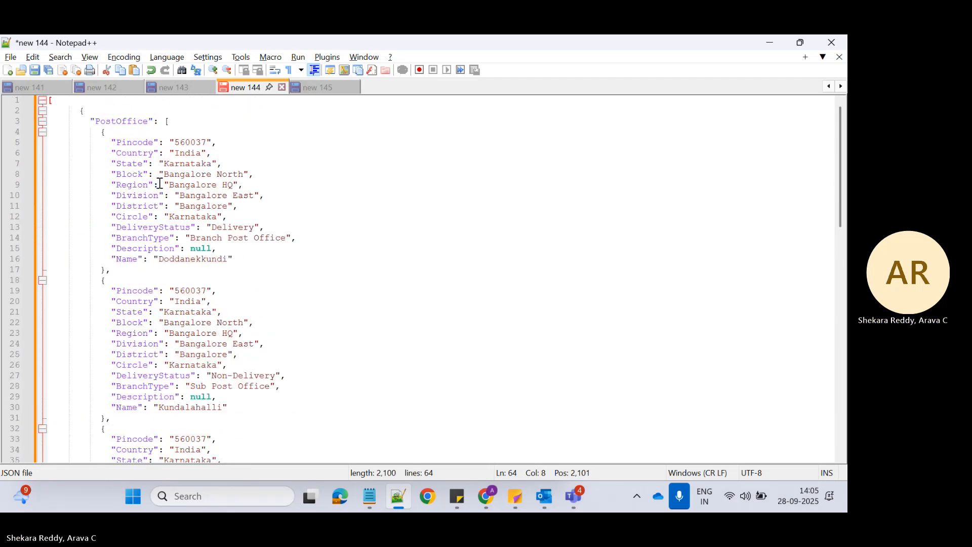
pyautogui.click(39, 116)
pyautogui.click(39, 115)
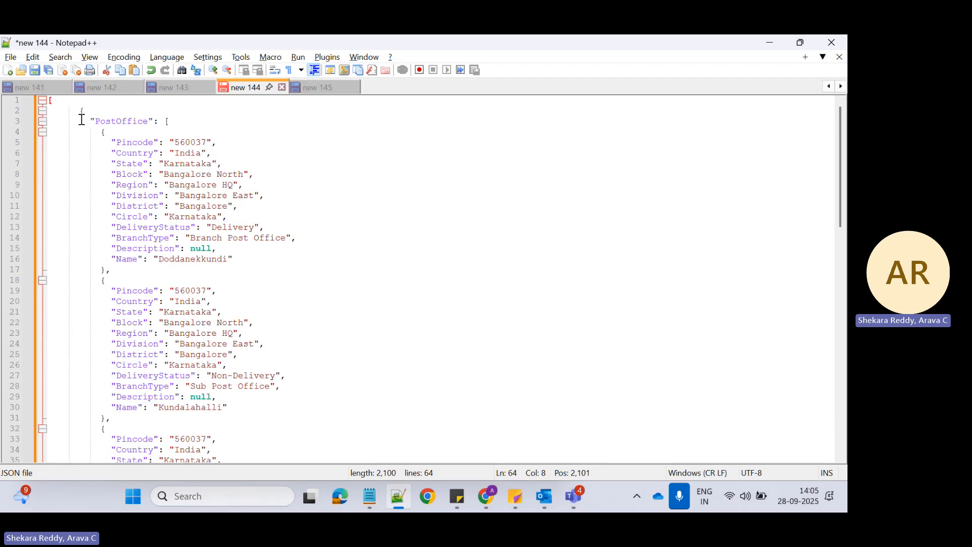
pyautogui.click(86, 111)
pyautogui.doubleClick(113, 125)
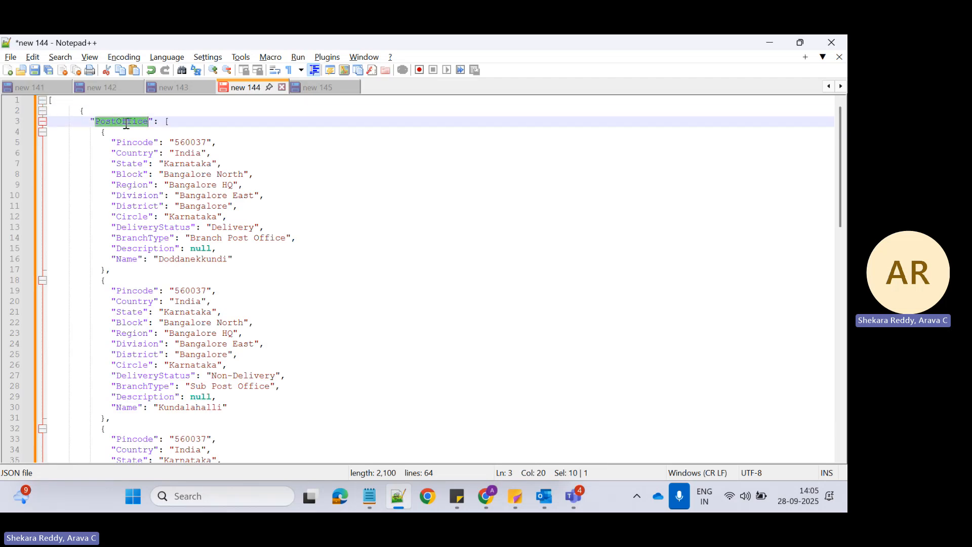
pyautogui.click(38, 133)
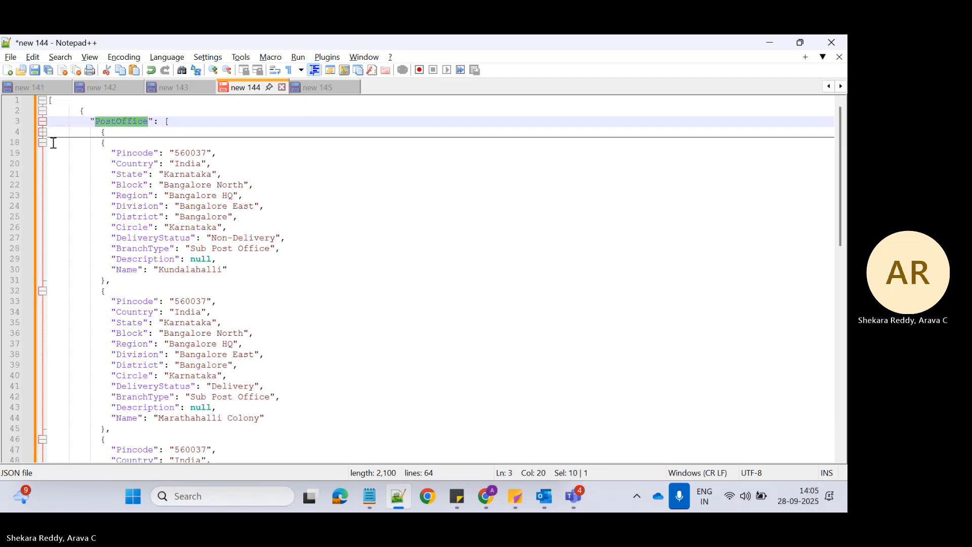
pyautogui.click(40, 144)
pyautogui.click(40, 154)
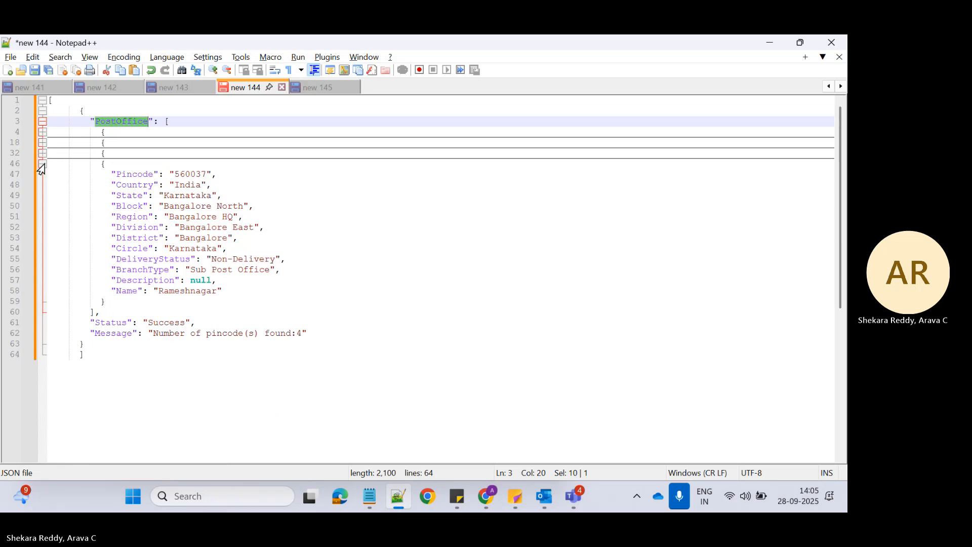
pyautogui.click(39, 165)
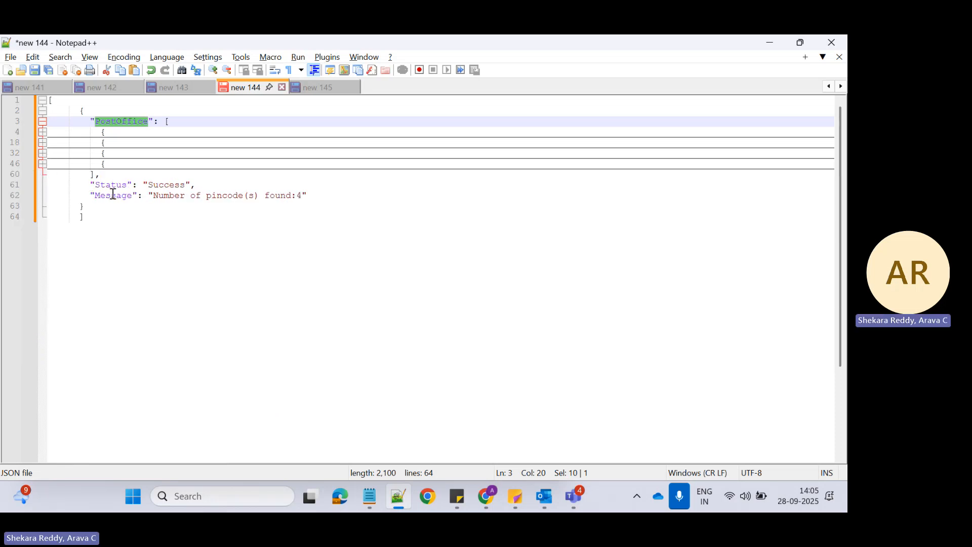
# Collapse the whole PostOffice array and select the entire JSON text, including the outer brackets.
pyautogui.click(113, 195)
pyautogui.click(85, 112)
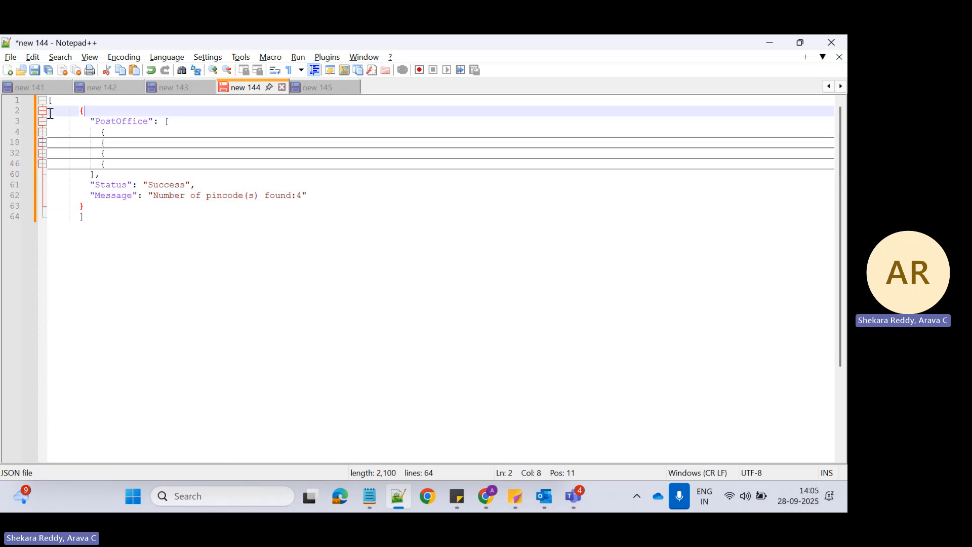
pyautogui.click(42, 121)
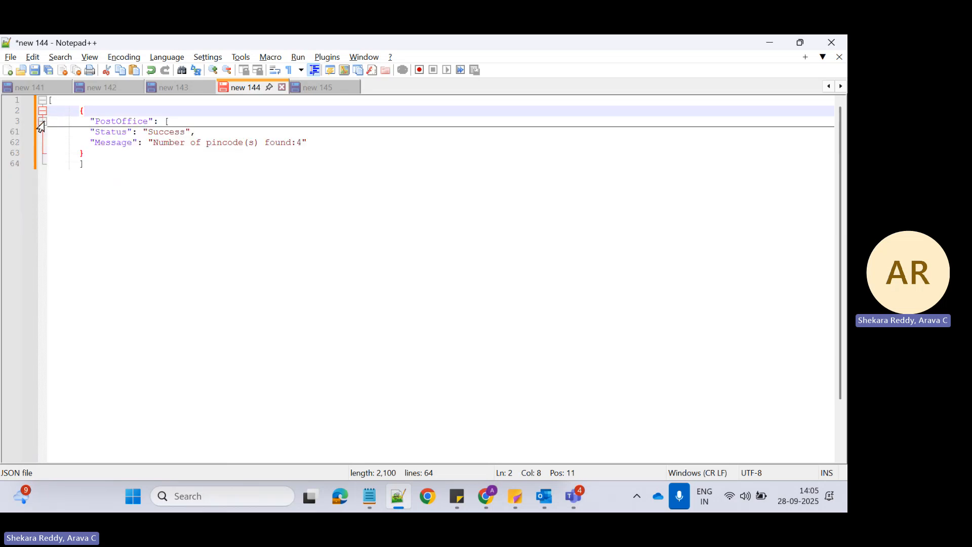
pyautogui.click(122, 122)
pyautogui.click(92, 172)
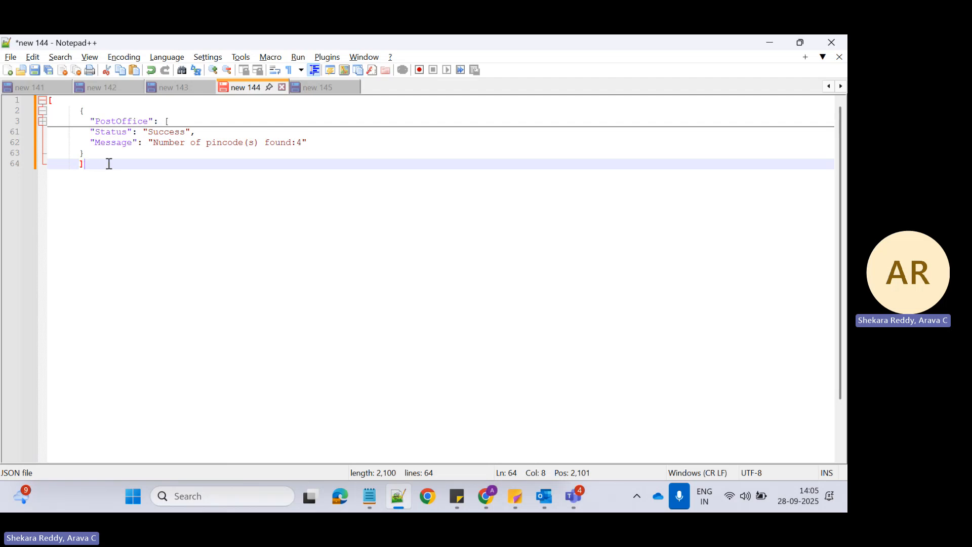
pyautogui.hotkey('ctrl', 'a')
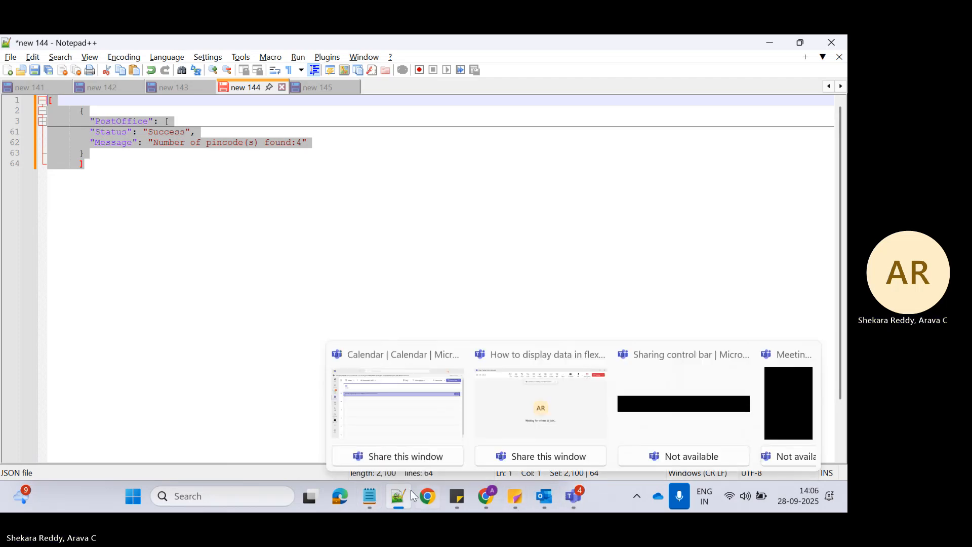
# Switch to Chrome and open the OmniStudio FlexCards list from the Basic card's browser tab.
pyautogui.click(486, 497)
pyautogui.scroll(5, 449, 395)
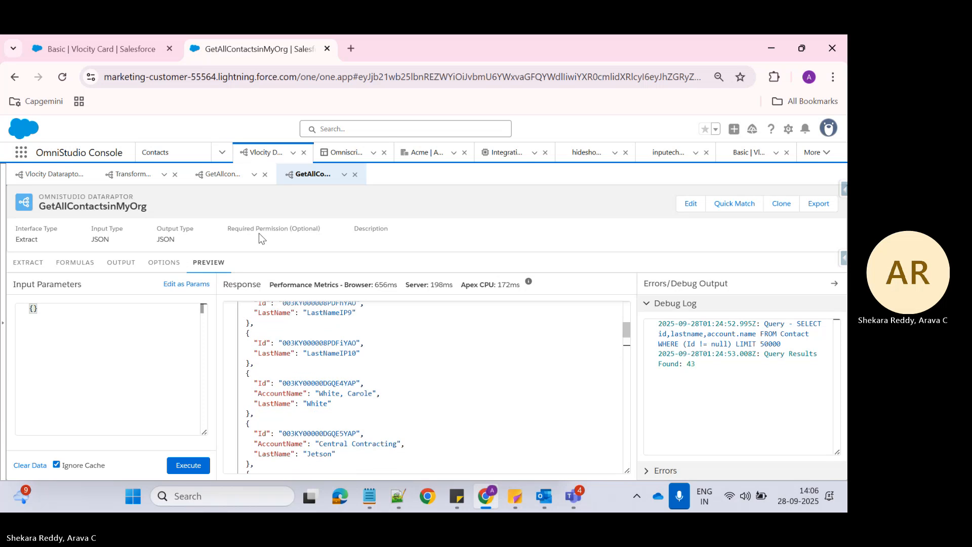
pyautogui.click(116, 46)
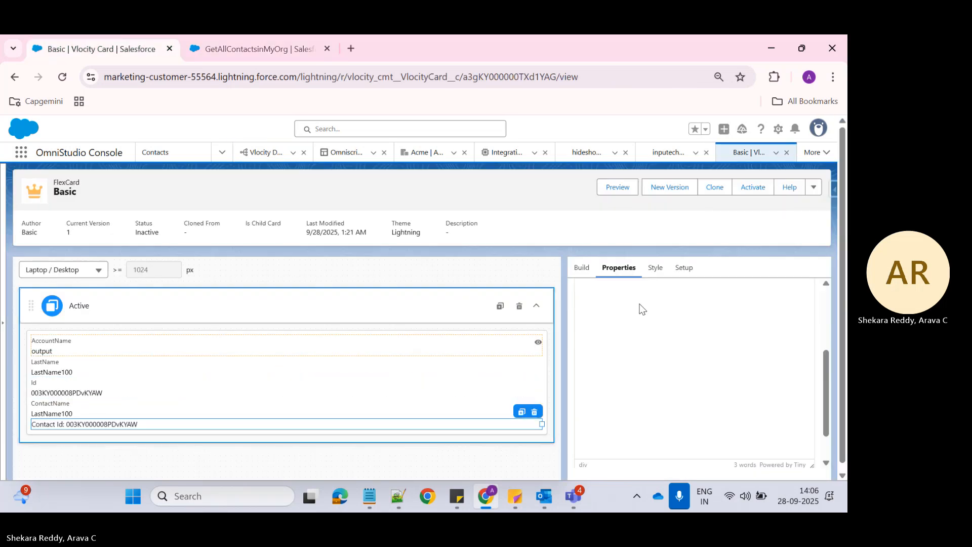
pyautogui.click(20, 153)
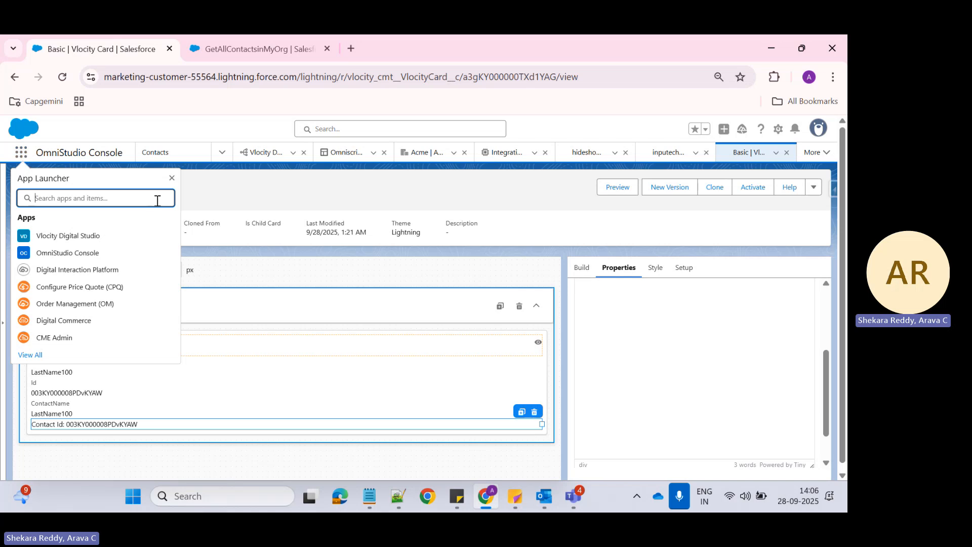
pyautogui.write('Flex')
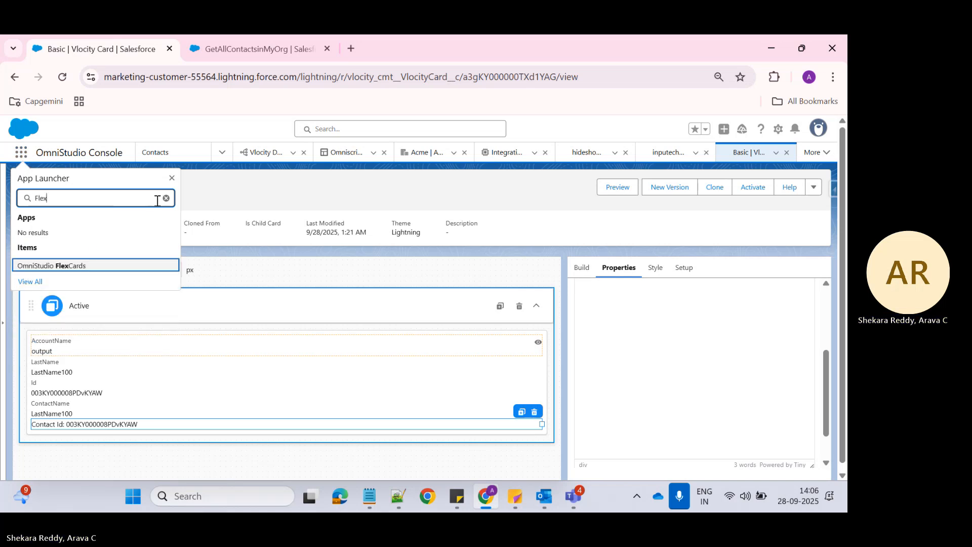
pyautogui.click(140, 270)
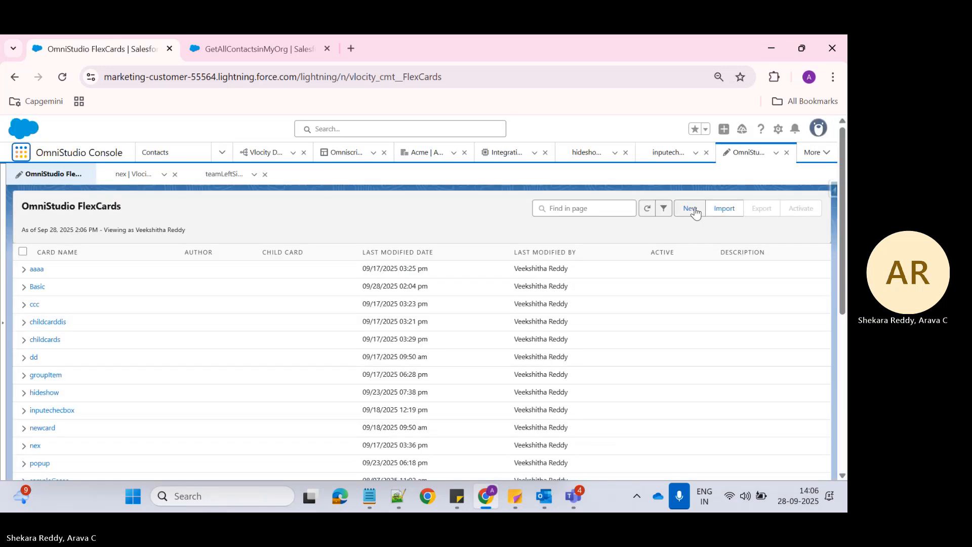
# Create a FlexCard named and titled SecondCard with author Bff and the data source type None.
pyautogui.click(693, 209)
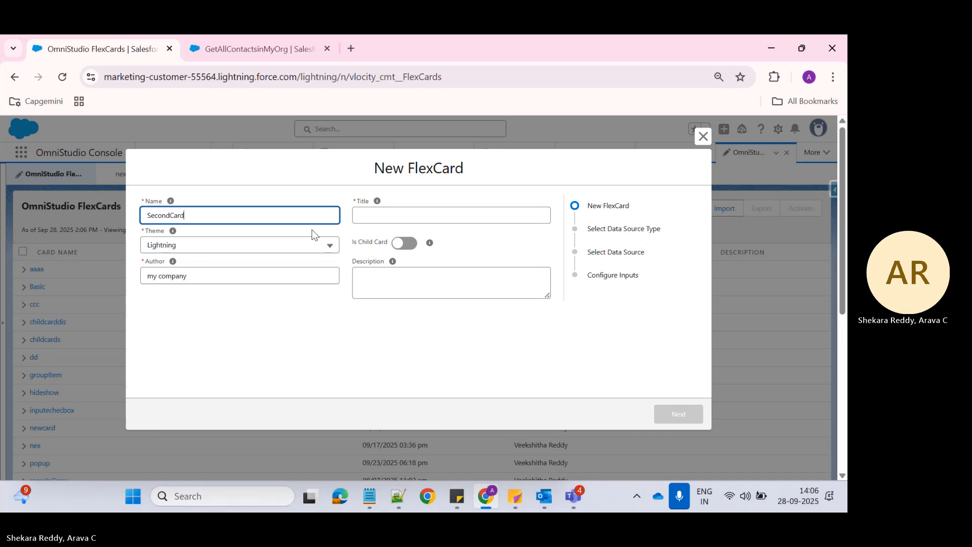
pyautogui.click(313, 309)
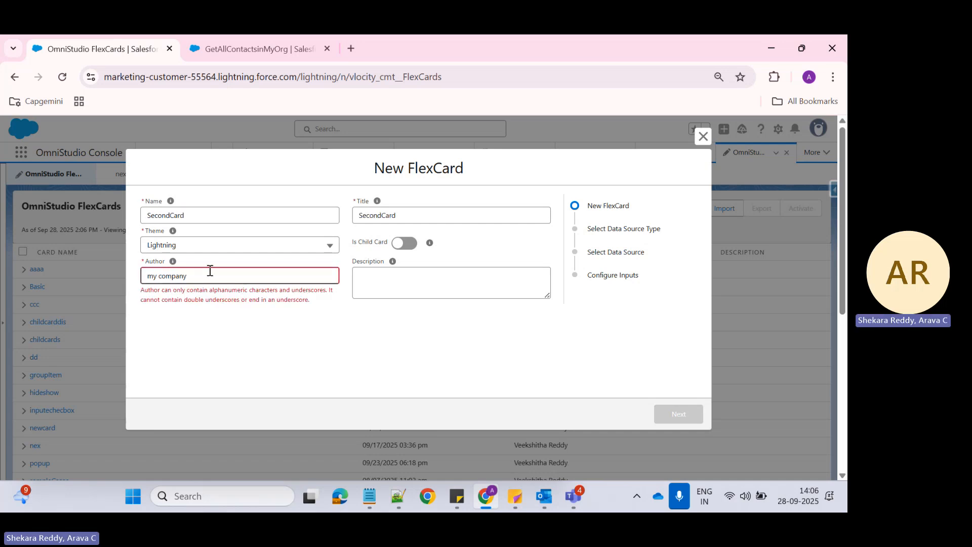
pyautogui.moveTo(209, 272); pyautogui.dragTo(145, 270)
pyautogui.write('Bff')
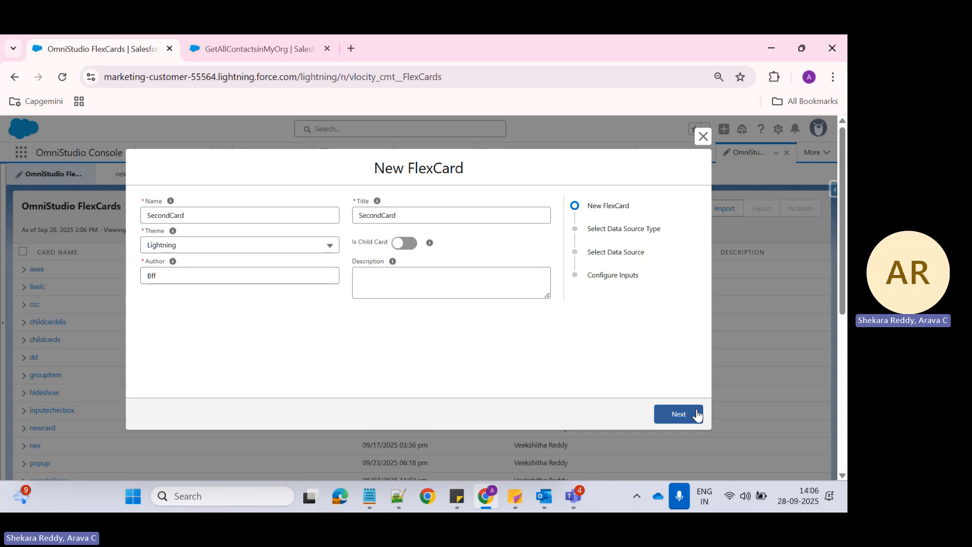
pyautogui.click(680, 416)
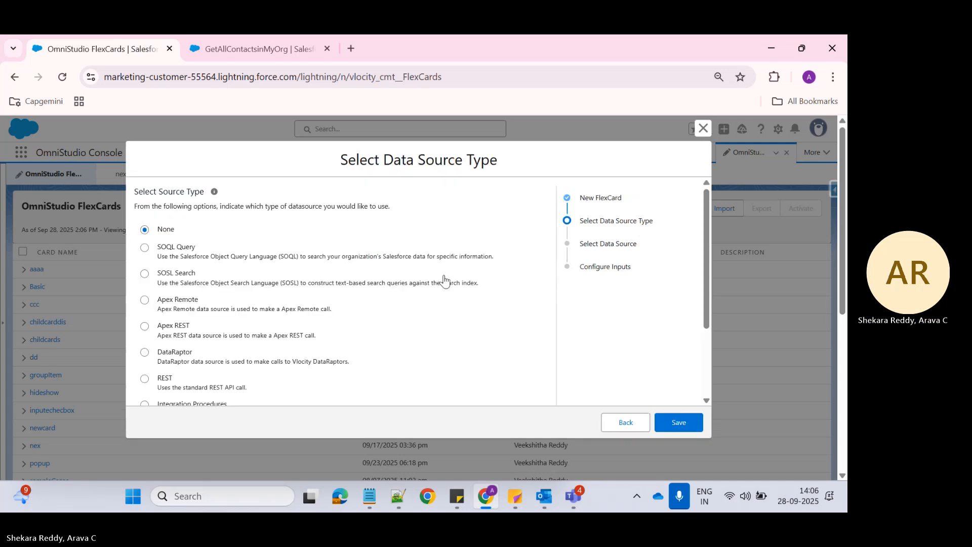
pyautogui.scroll(-1, 450, 289)
pyautogui.scroll(1, 457, 299)
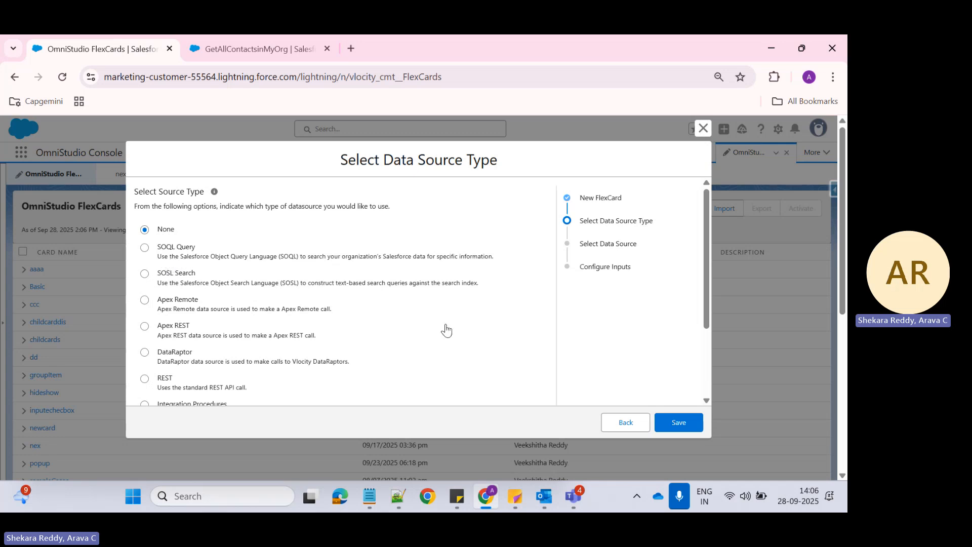
pyautogui.scroll(-3, 431, 284)
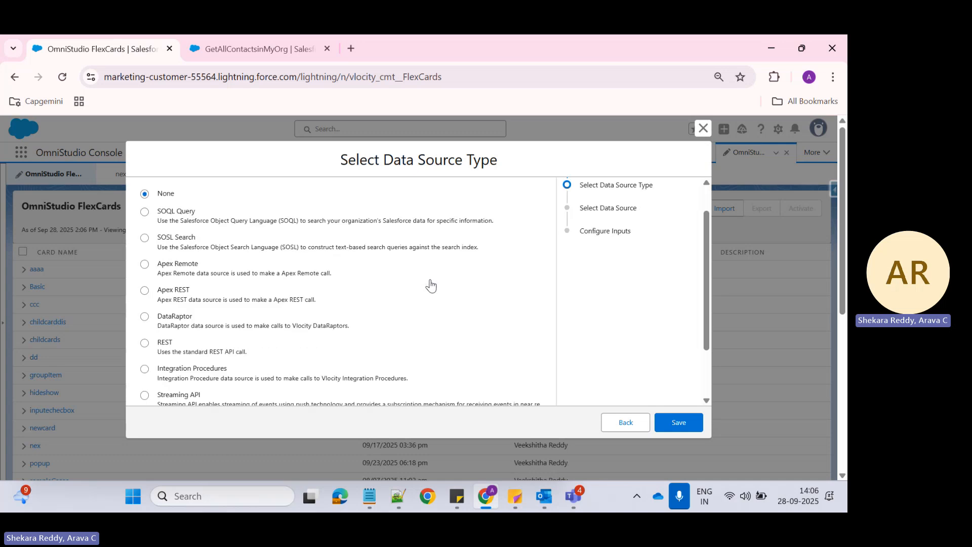
pyautogui.click(672, 427)
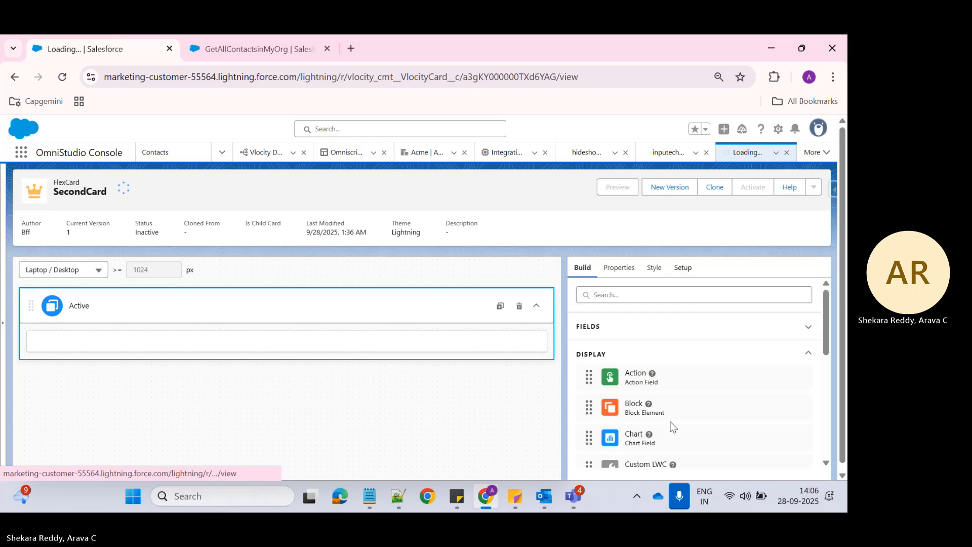
# Set the data source type of SecondCard to Custom in the card's setup.
pyautogui.click(680, 268)
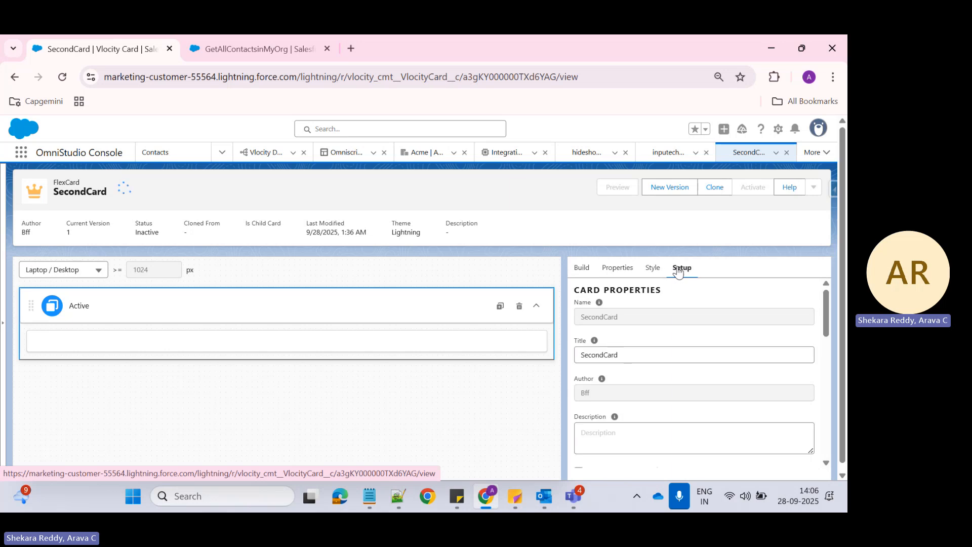
pyautogui.scroll(-5, 709, 350)
pyautogui.scroll(-1, 723, 347)
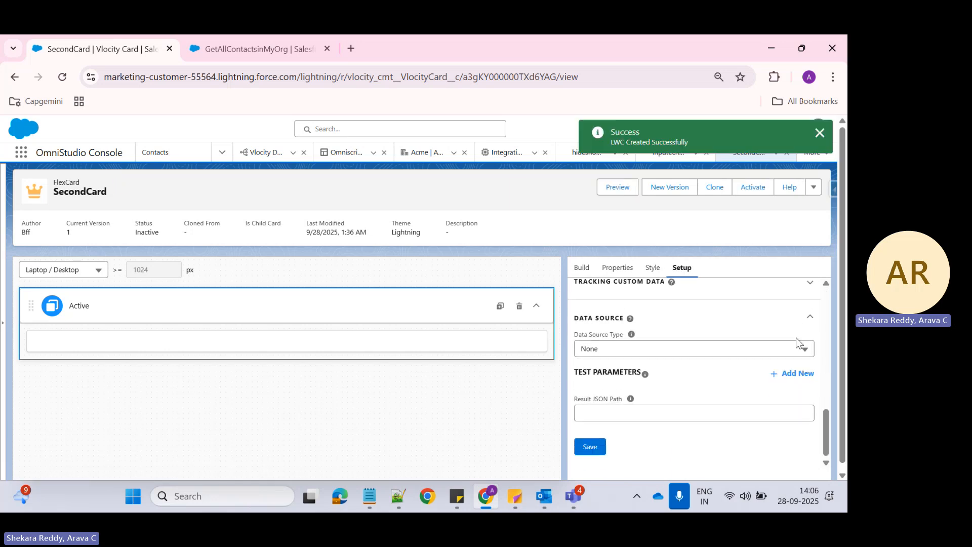
pyautogui.click(594, 350)
pyautogui.scroll(-4, 622, 380)
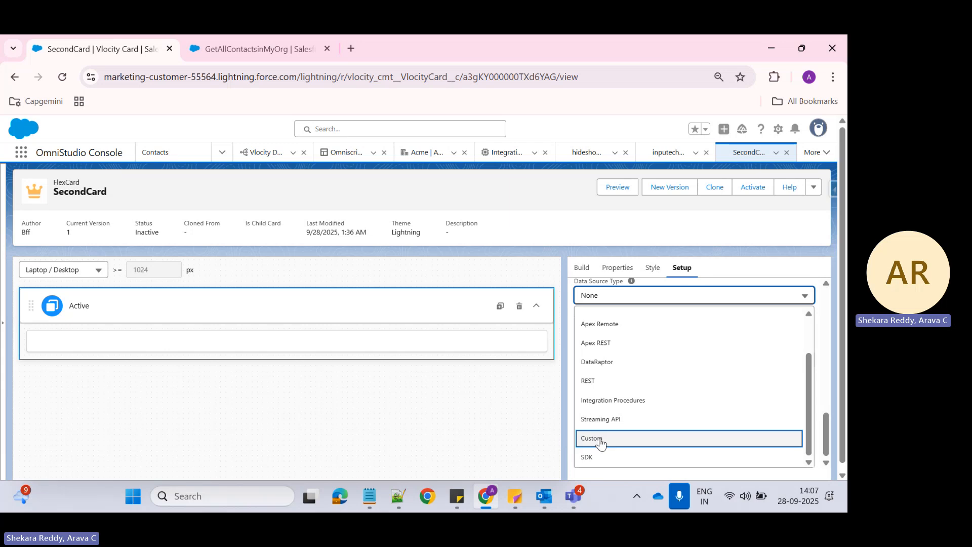
pyautogui.click(599, 440)
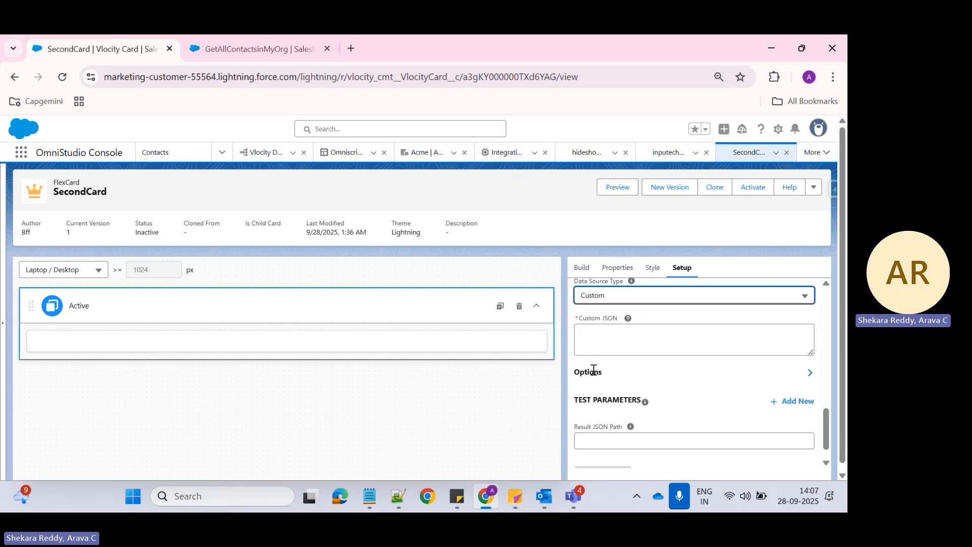
# Paste the copied PostOffice JSON as the custom JSON, save and fetch it, and view the test results as JSON.
pyautogui.click(608, 340)
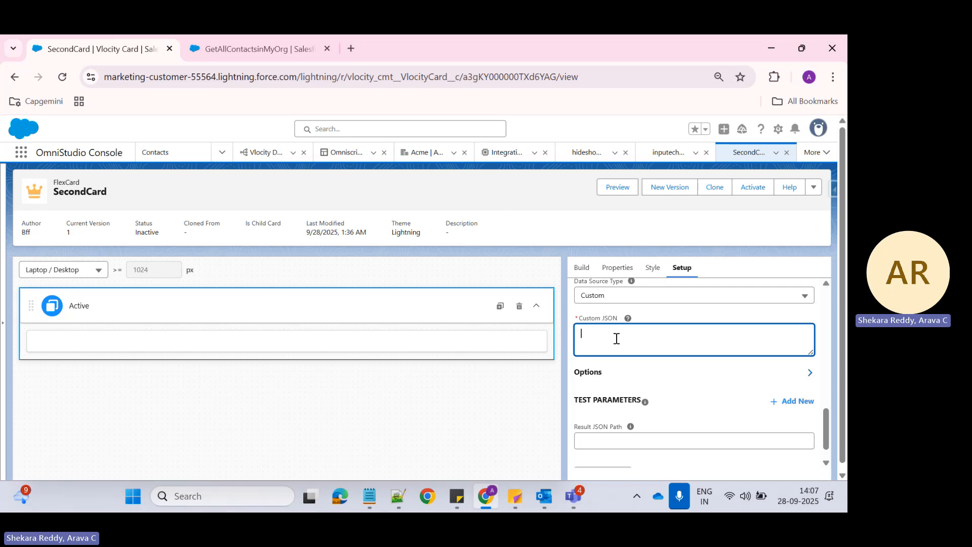
pyautogui.hotkey('ctrl', 'v')
pyautogui.scroll(15, 659, 343)
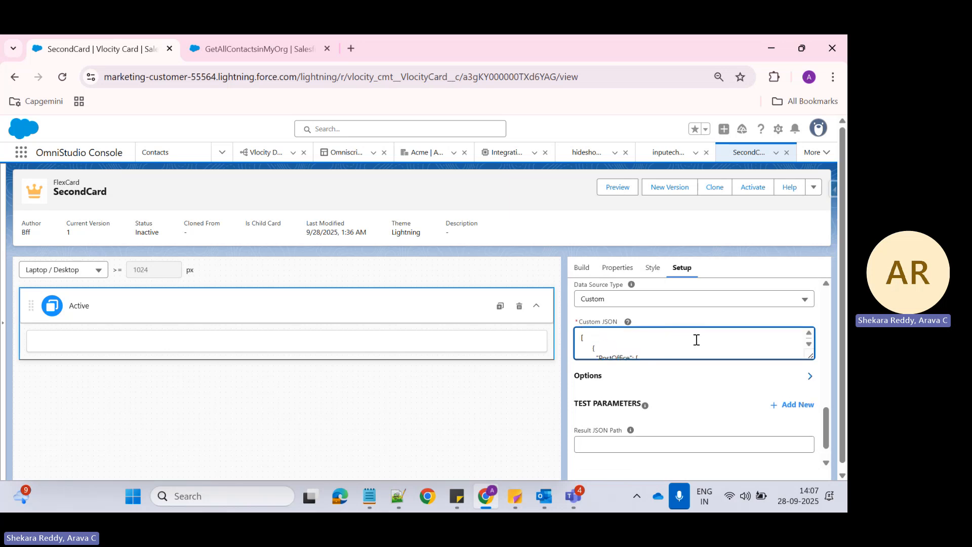
pyautogui.scroll(-10, 744, 393)
pyautogui.scroll(9, 668, 378)
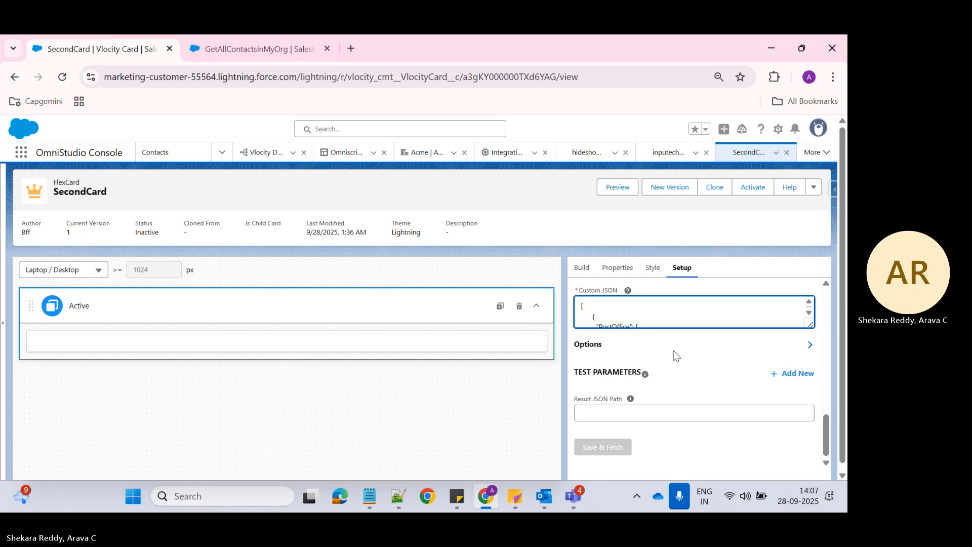
pyautogui.click(582, 310)
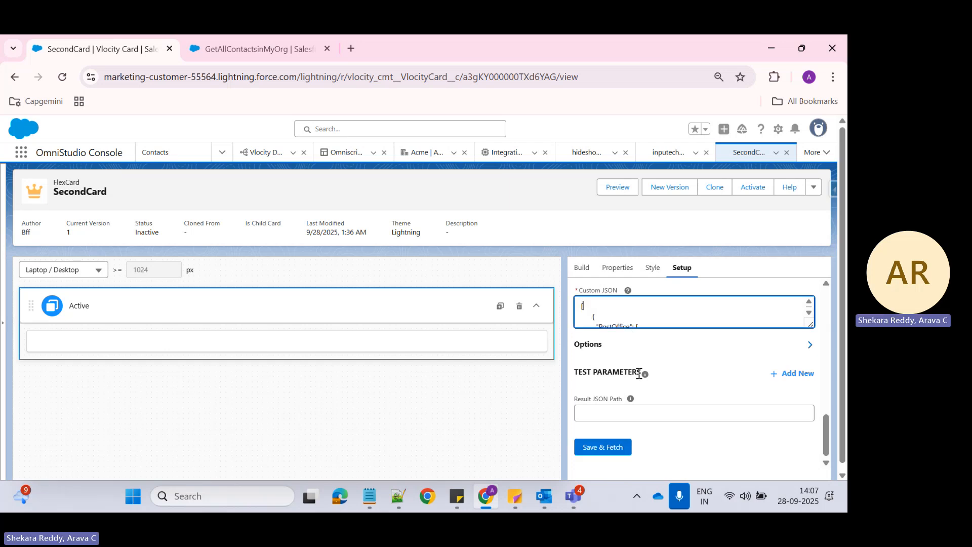
pyautogui.click(601, 447)
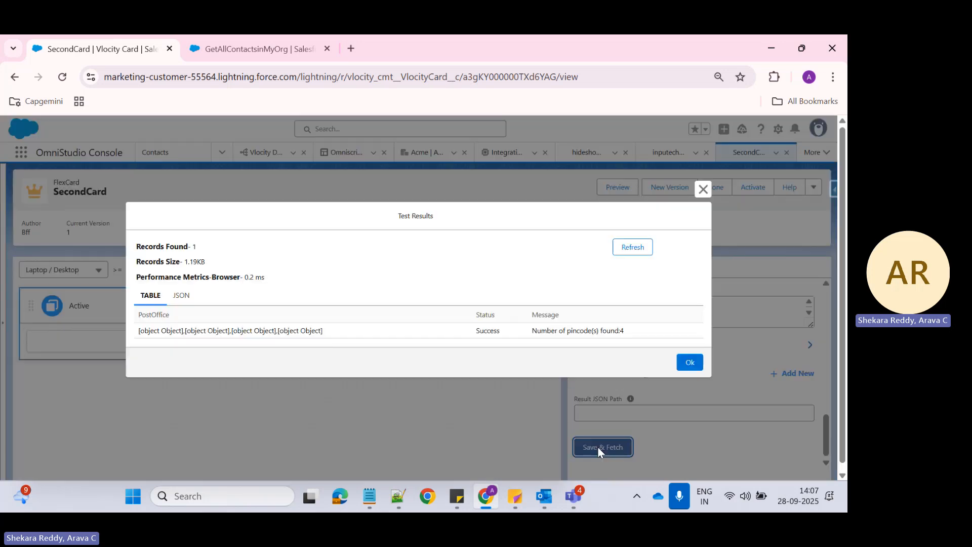
pyautogui.click(183, 298)
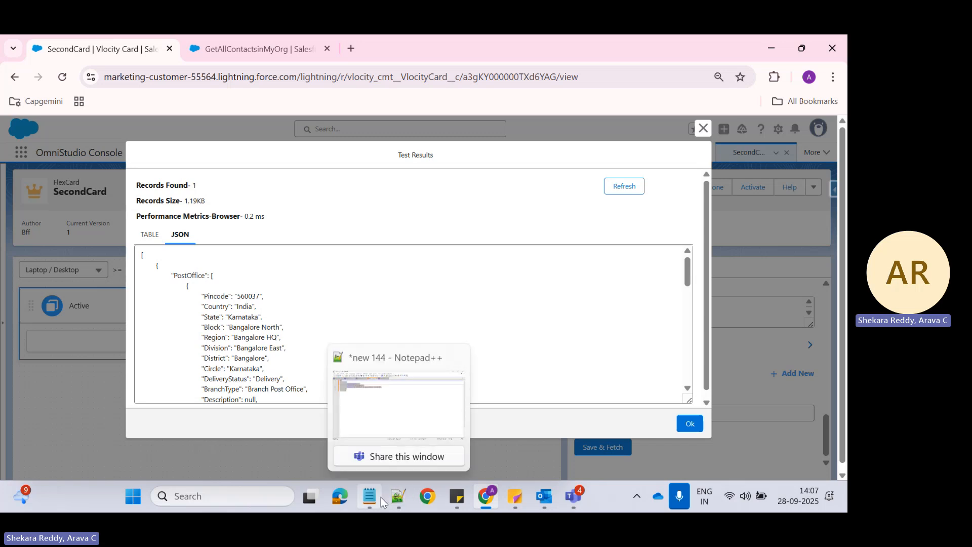
# Switch to Notepad++ and try joining the JSON's closing square bracket onto the line of the closing brace.
pyautogui.click(399, 499)
pyautogui.click(112, 170)
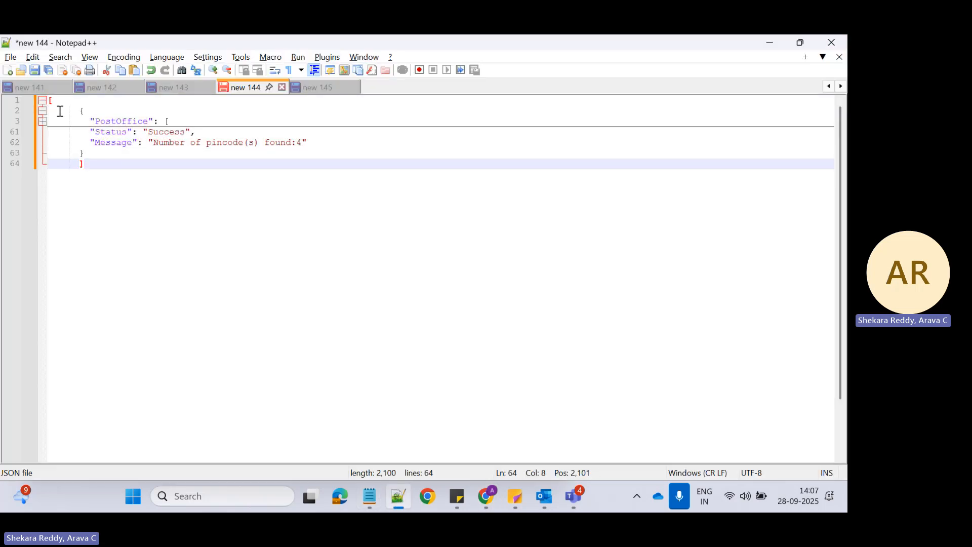
pyautogui.press('BackSpace')
pyautogui.press('BackSpace')
pyautogui.press('BackSpace')
pyautogui.press('BackSpace')
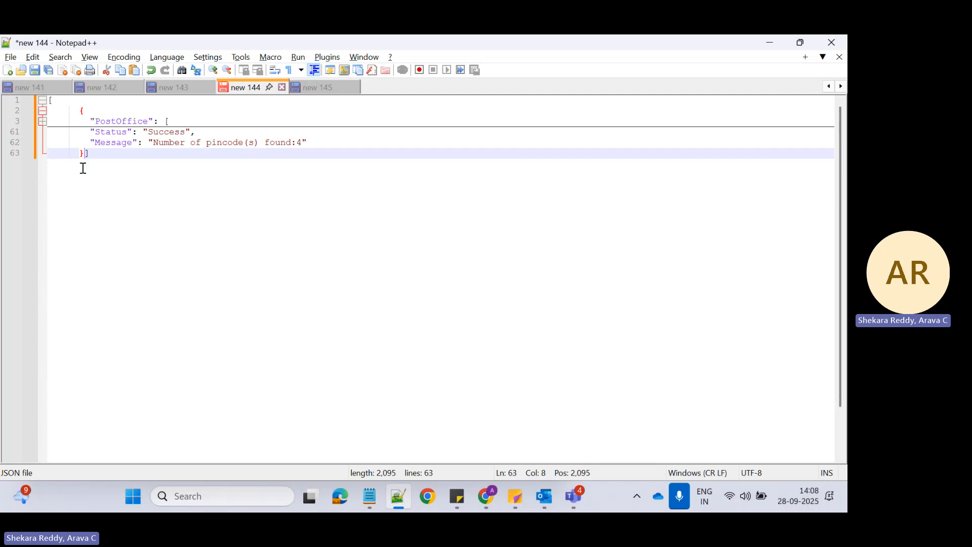
pyautogui.press('Return')
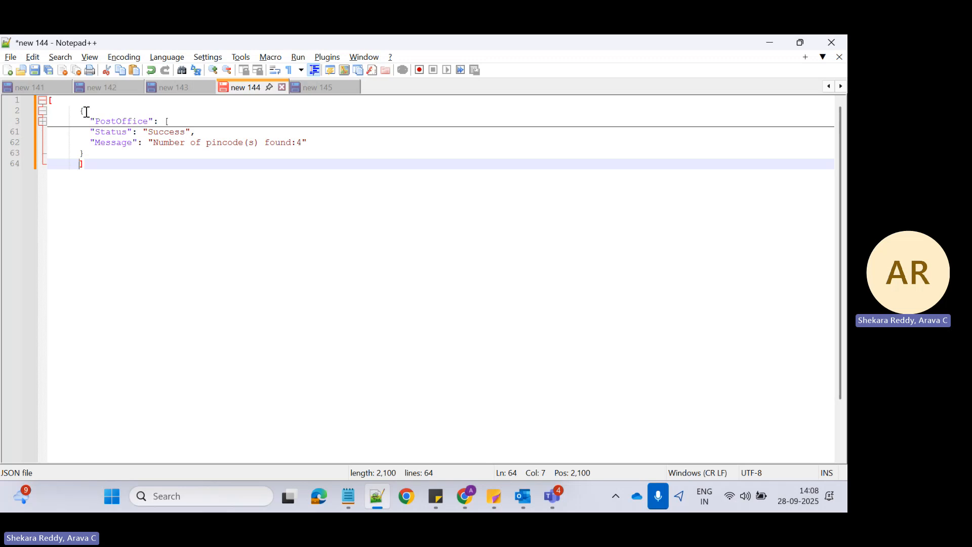
# Examine the JSON's Status and Message keys and the fields of the first record in the PostOffice array.
pyautogui.click(87, 112)
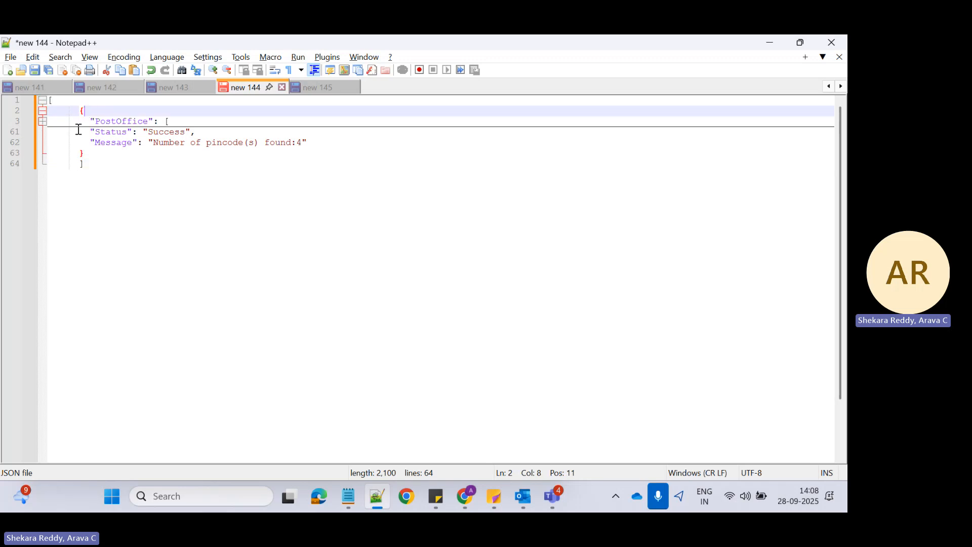
pyautogui.click(107, 133)
pyautogui.click(107, 144)
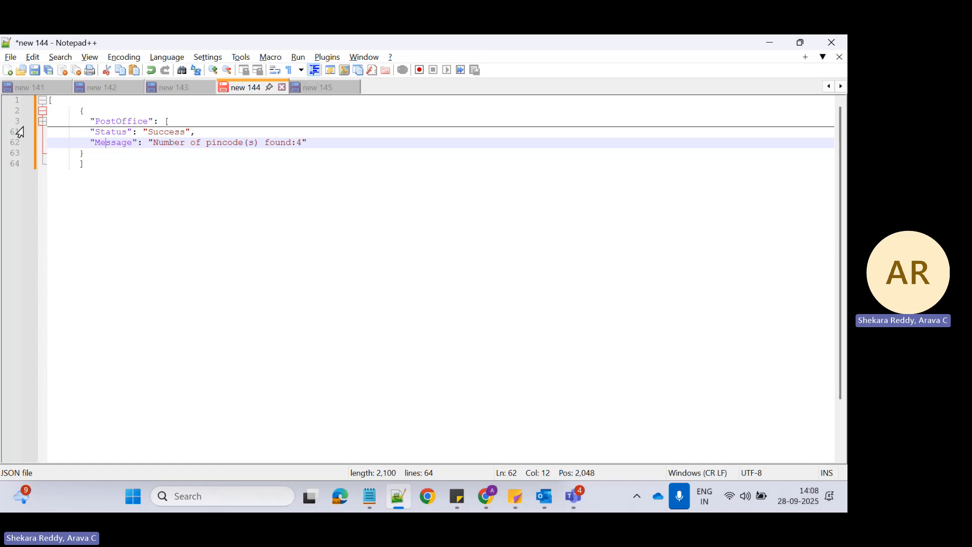
pyautogui.click(41, 123)
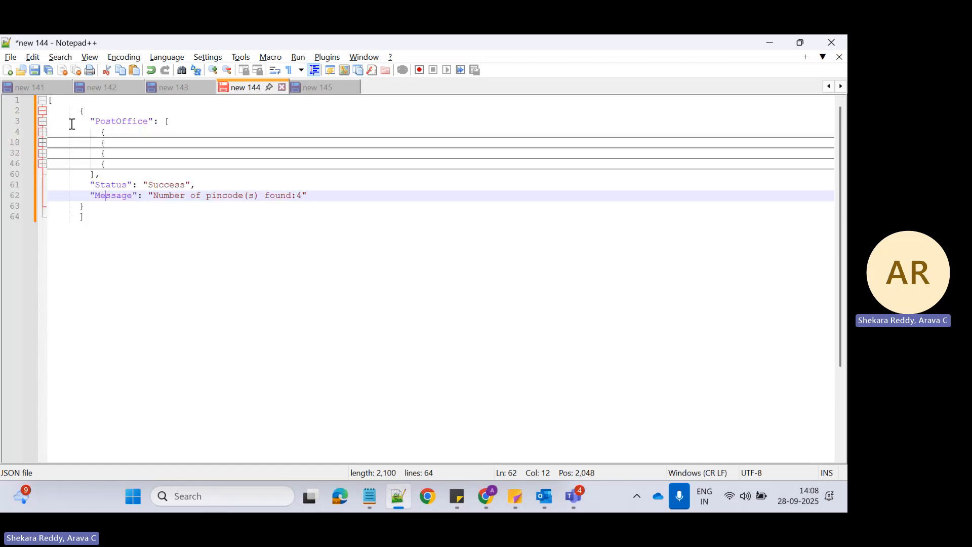
pyautogui.click(42, 133)
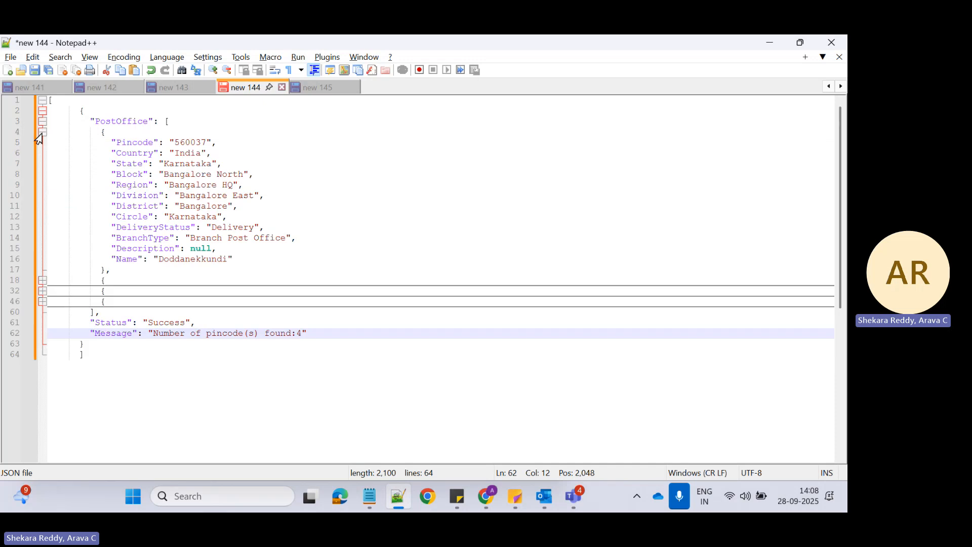
pyautogui.click(132, 142)
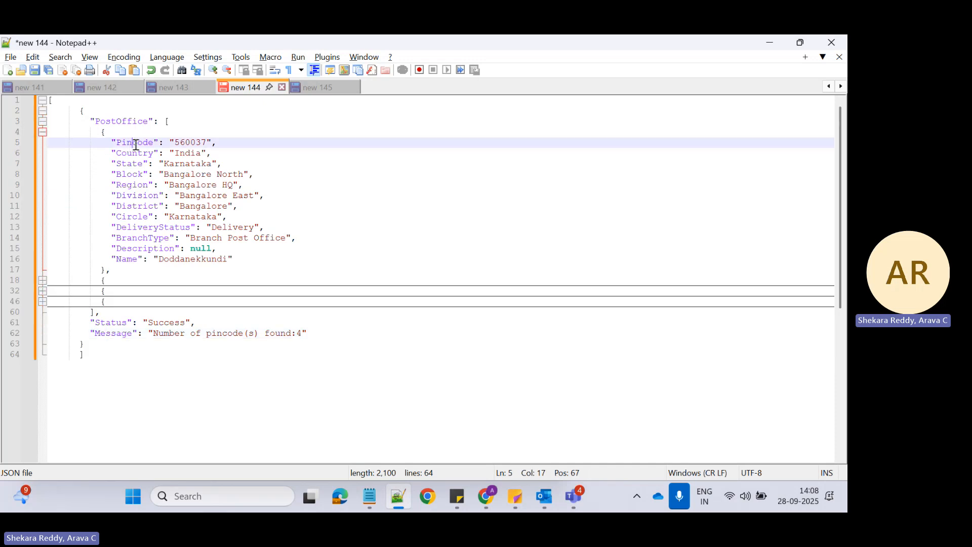
pyautogui.click(138, 153)
pyautogui.click(41, 122)
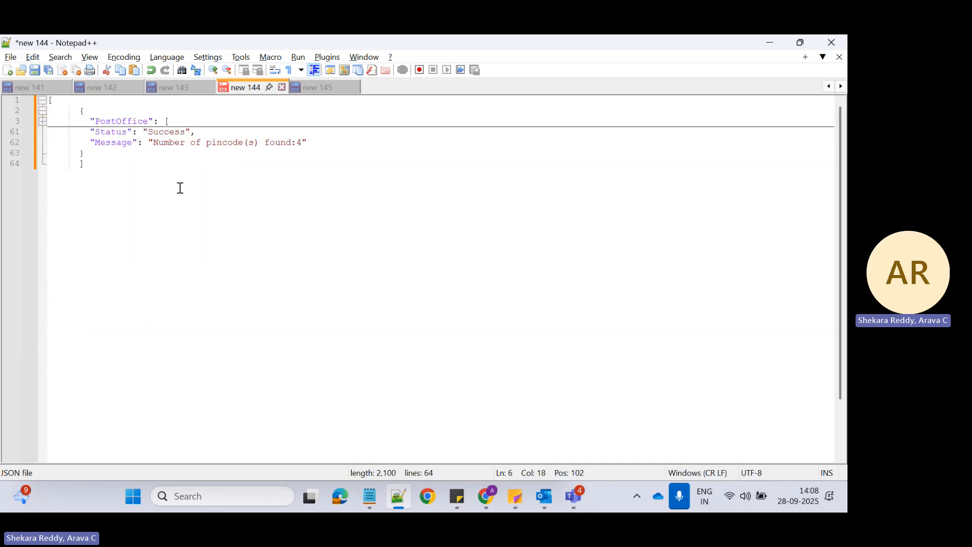
# Return to Chrome, close the test results and expand the list of data fields available for building SecondCard.
pyautogui.click(491, 496)
pyautogui.click(690, 424)
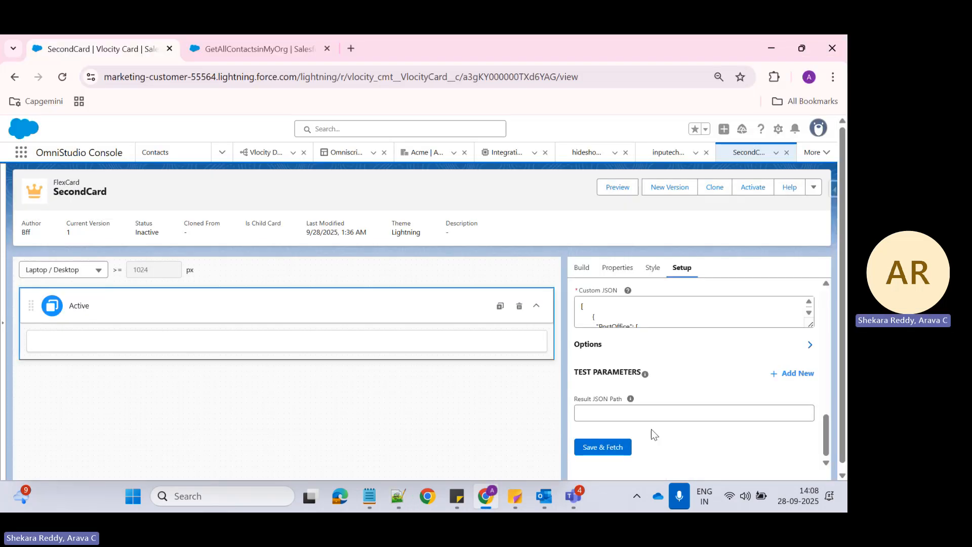
pyautogui.scroll(10, 609, 421)
pyautogui.click(579, 271)
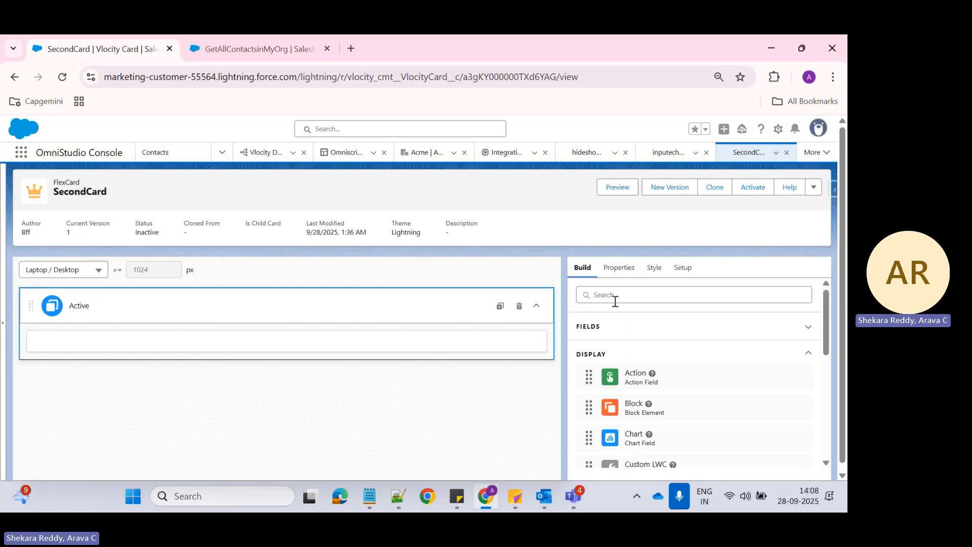
pyautogui.click(595, 326)
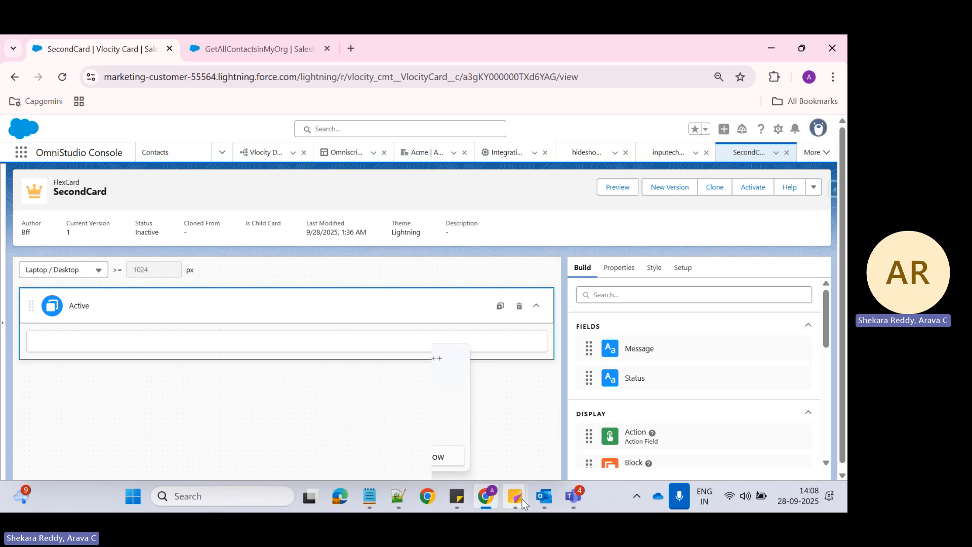
pyautogui.moveTo(490, 493)
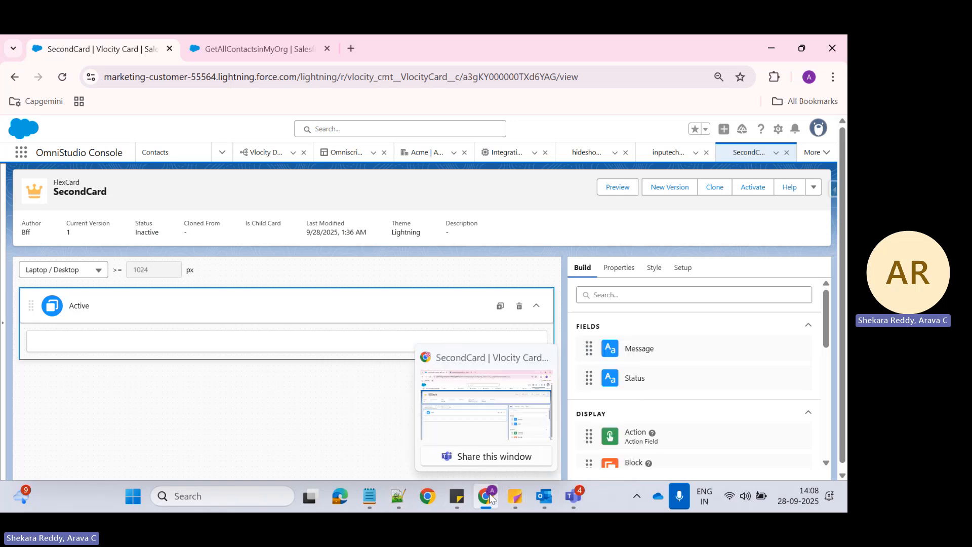
# Examine the JSON's top-level Status and Message keys and the collapsed PostOffice array in Notepad++, and return to Chrome.
pyautogui.click(395, 499)
pyautogui.click(104, 142)
pyautogui.click(98, 132)
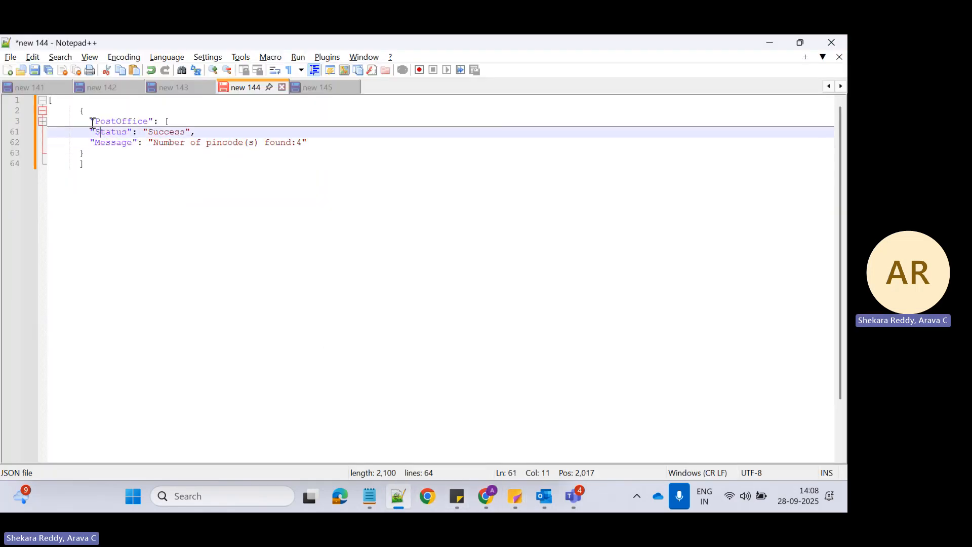
pyautogui.click(87, 112)
pyautogui.click(110, 145)
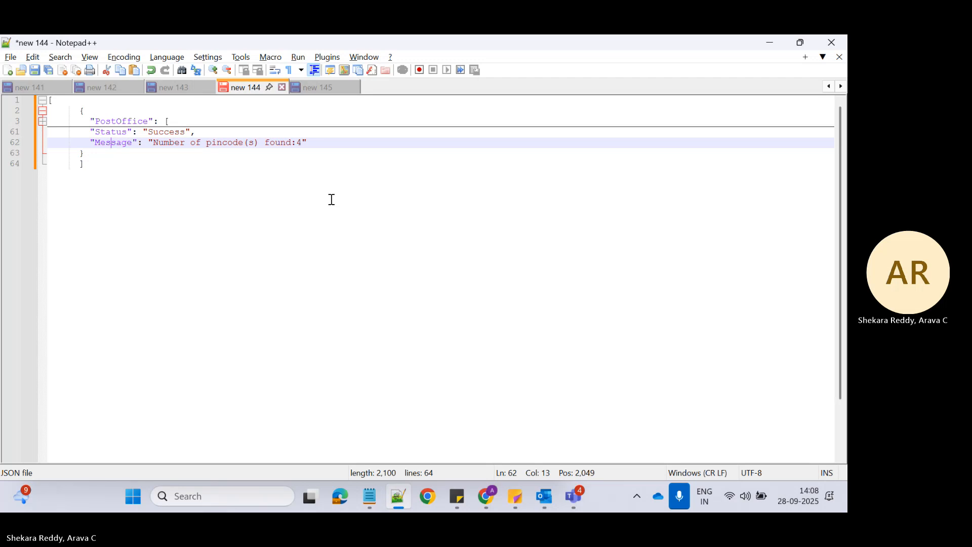
pyautogui.click(430, 316)
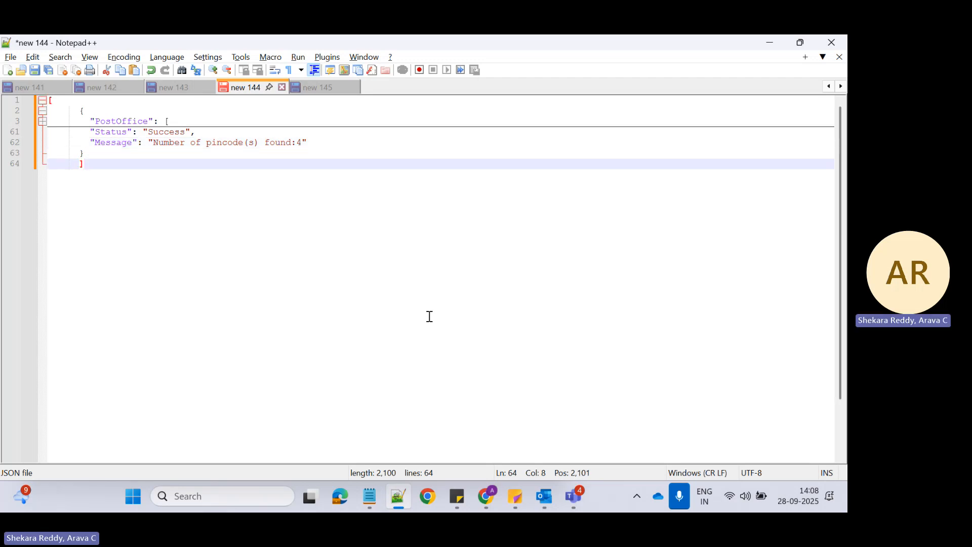
pyautogui.hotkey('alt', 'Tab')
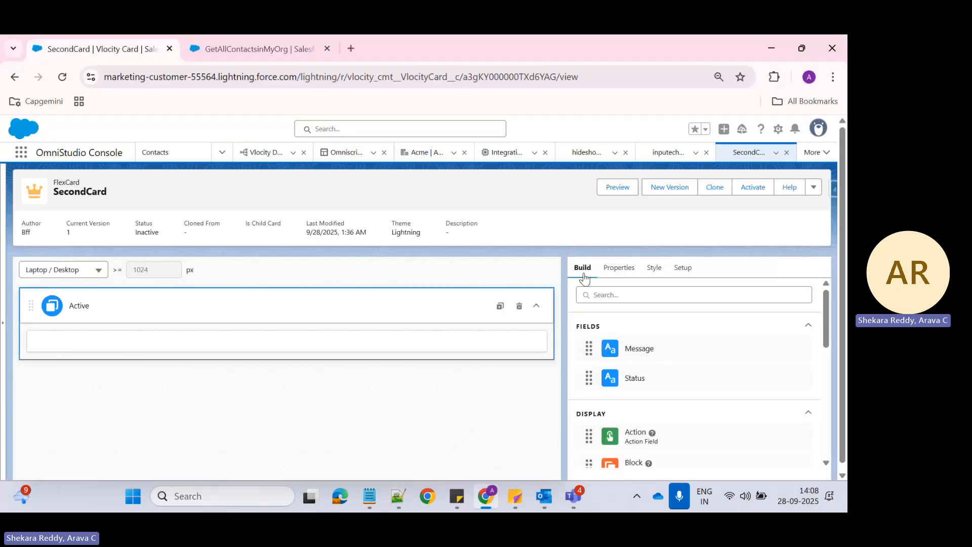
# Add the Message field and the Status field below it to the card's Active state, and preview the card.
pyautogui.moveTo(613, 351); pyautogui.dragTo(333, 337)
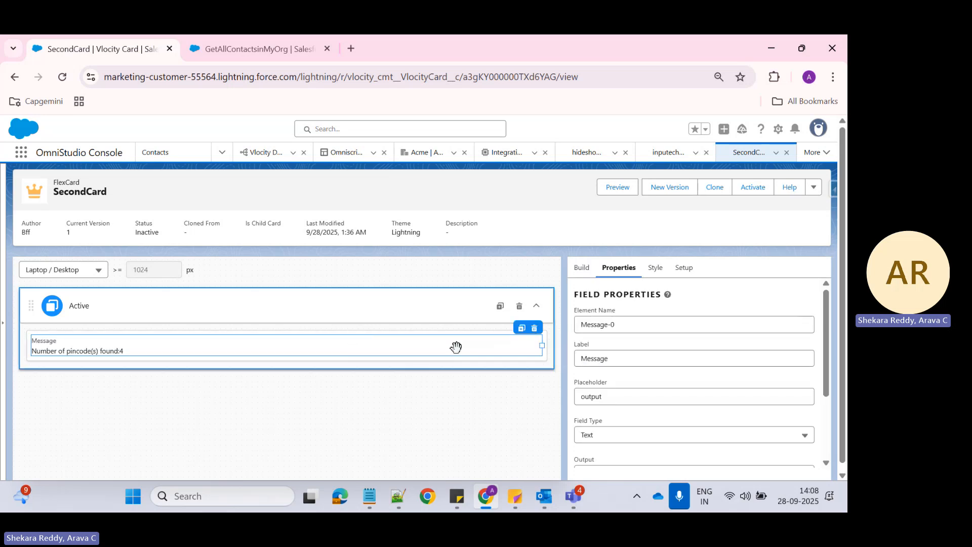
pyautogui.click(582, 268)
pyautogui.scroll(-4, 676, 380)
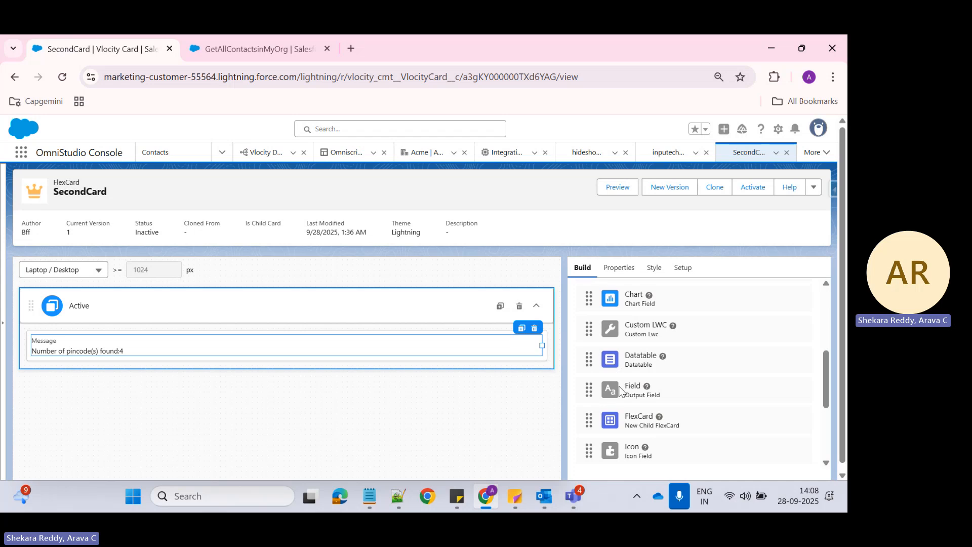
pyautogui.scroll(-2, 714, 396)
pyautogui.scroll(-2, 661, 435)
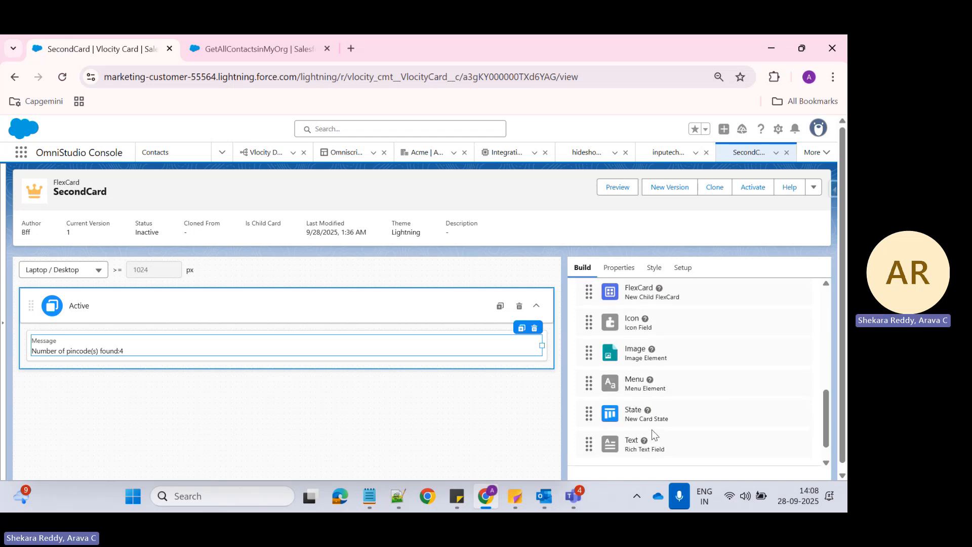
pyautogui.scroll(8, 652, 429)
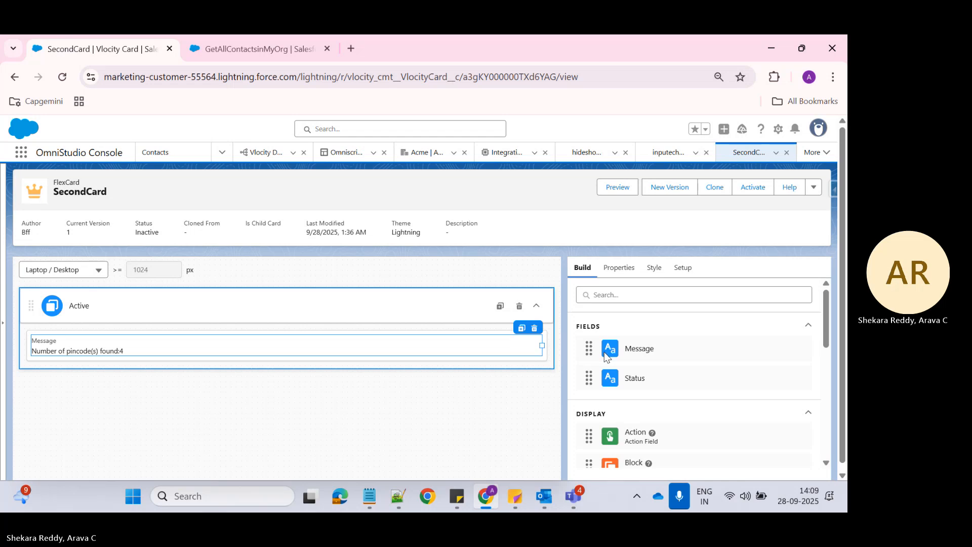
pyautogui.moveTo(612, 378); pyautogui.dragTo(223, 353)
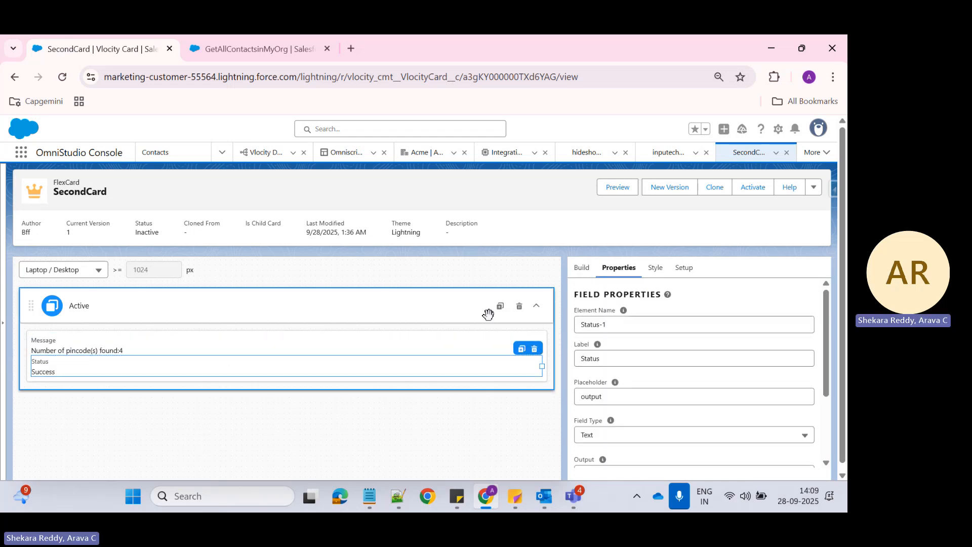
pyautogui.click(614, 192)
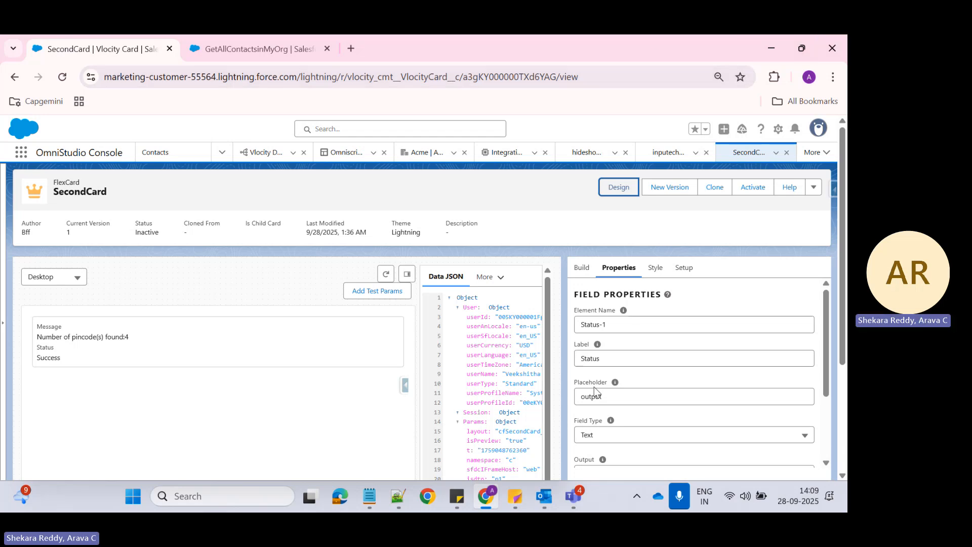
# Switch to Notepad++, expand the PostOffice array and examine its nested records and the first record's Name value.
pyautogui.click(399, 496)
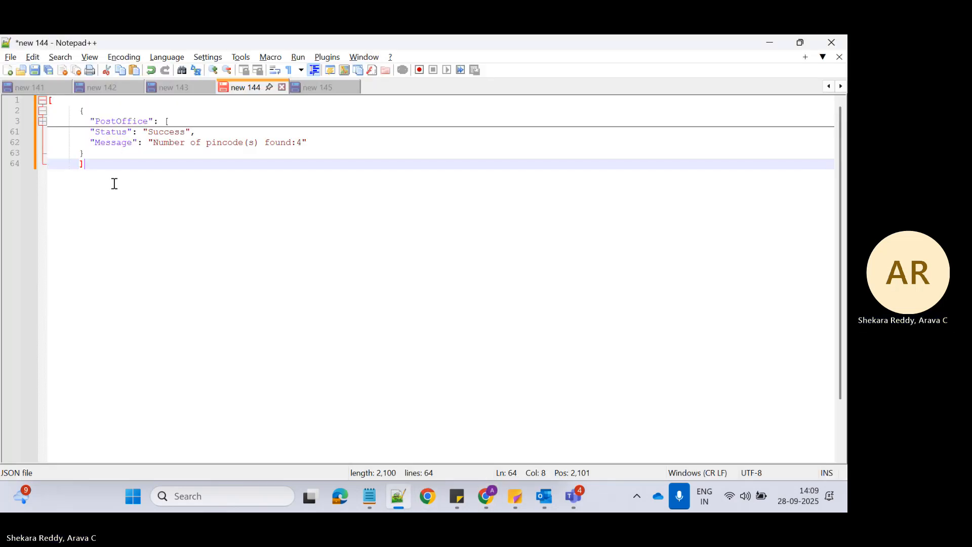
pyautogui.doubleClick(114, 143)
pyautogui.press('Up')
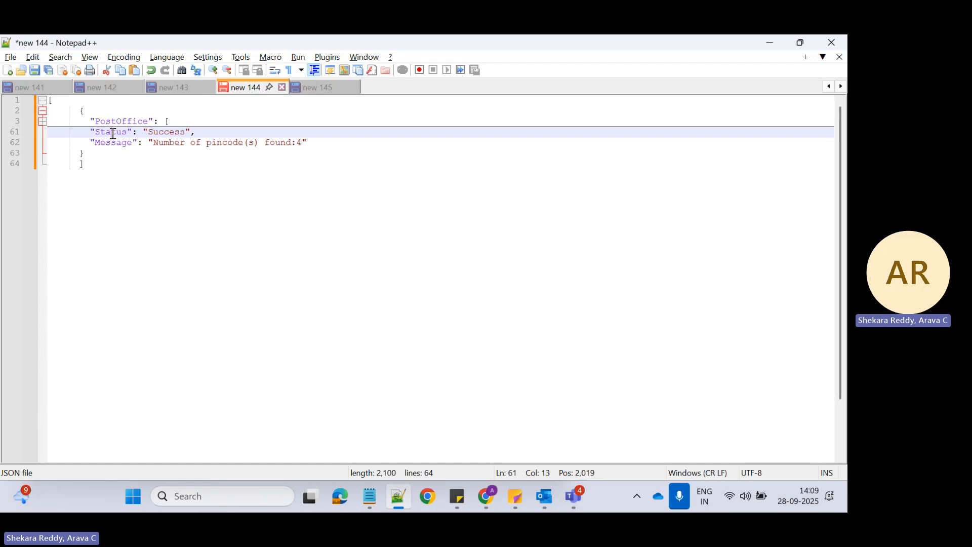
pyautogui.click(250, 194)
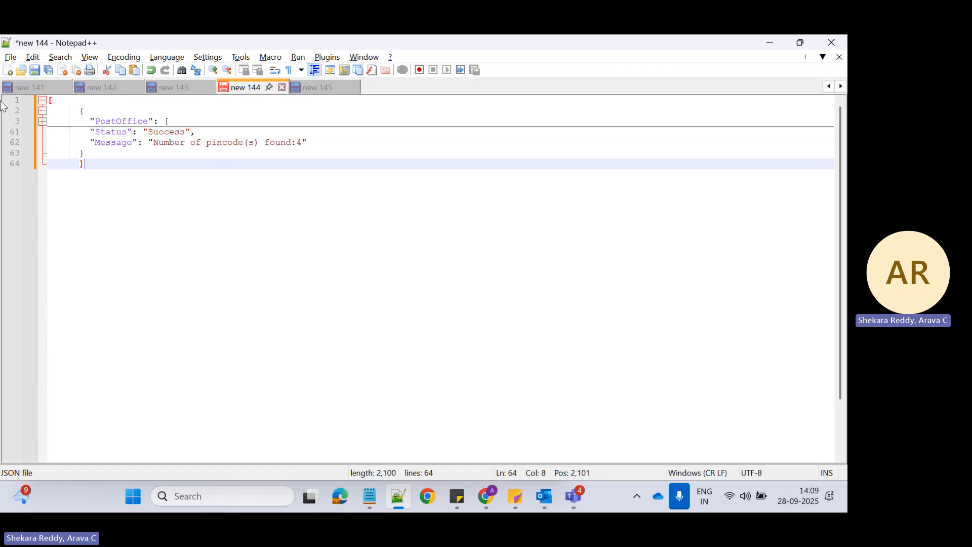
pyautogui.click(41, 122)
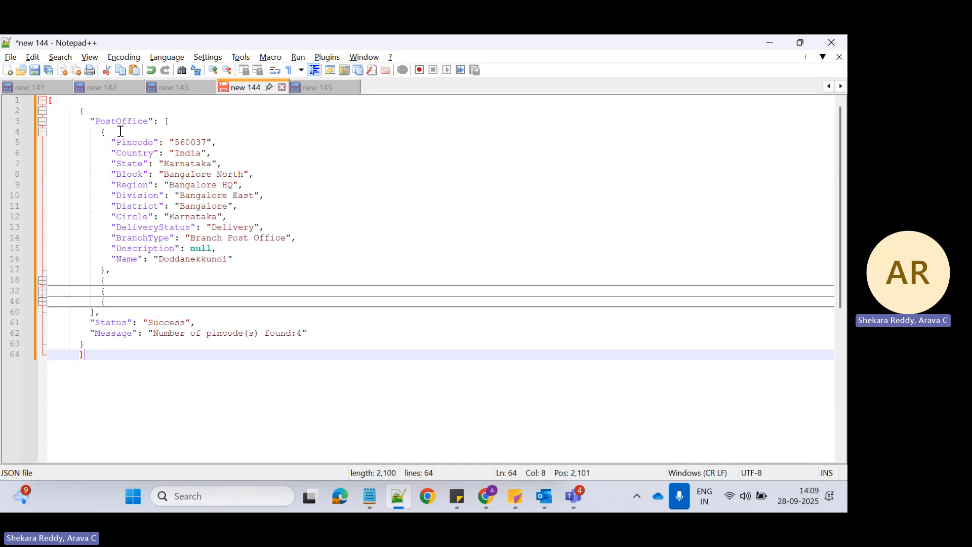
pyautogui.click(122, 121)
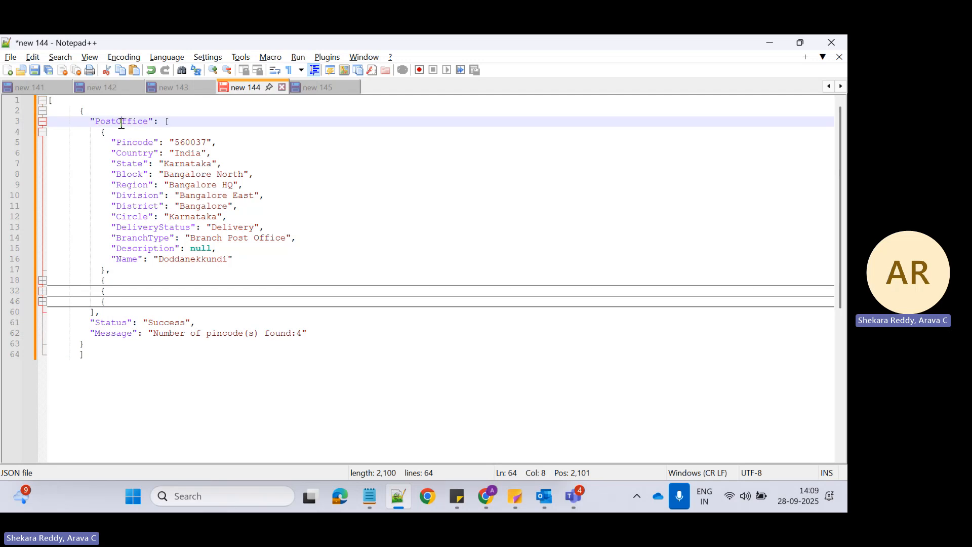
pyautogui.click(117, 301)
pyautogui.click(117, 296)
pyautogui.click(116, 280)
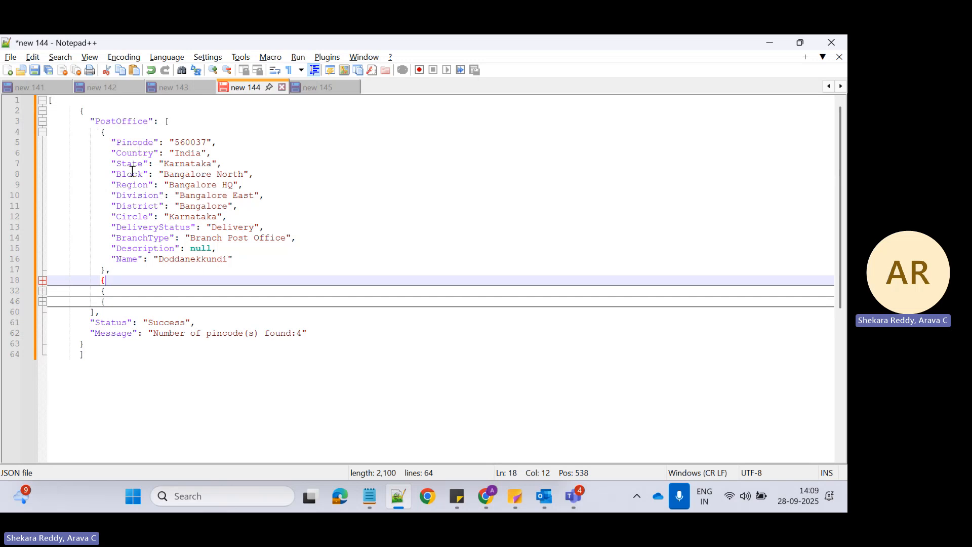
pyautogui.doubleClick(181, 259)
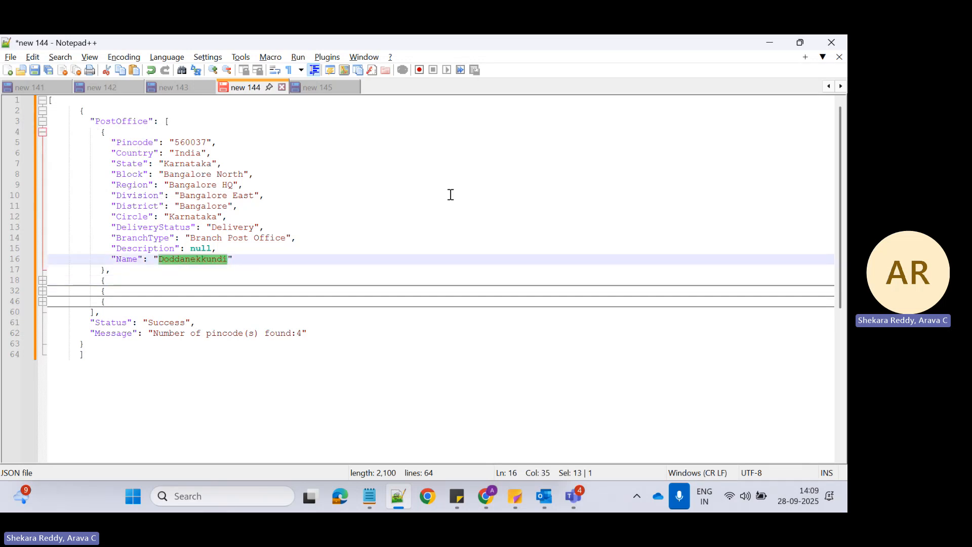
# Check in Chrome which data fields can be added to the card, and compare them with the nested Name key in Notepad++.
pyautogui.hotkey('alt', 'Tab')
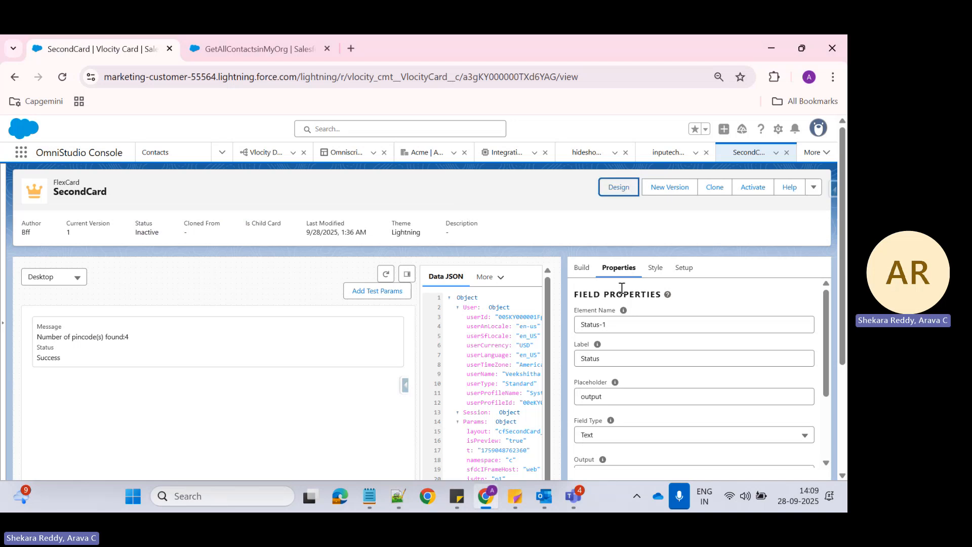
pyautogui.click(582, 268)
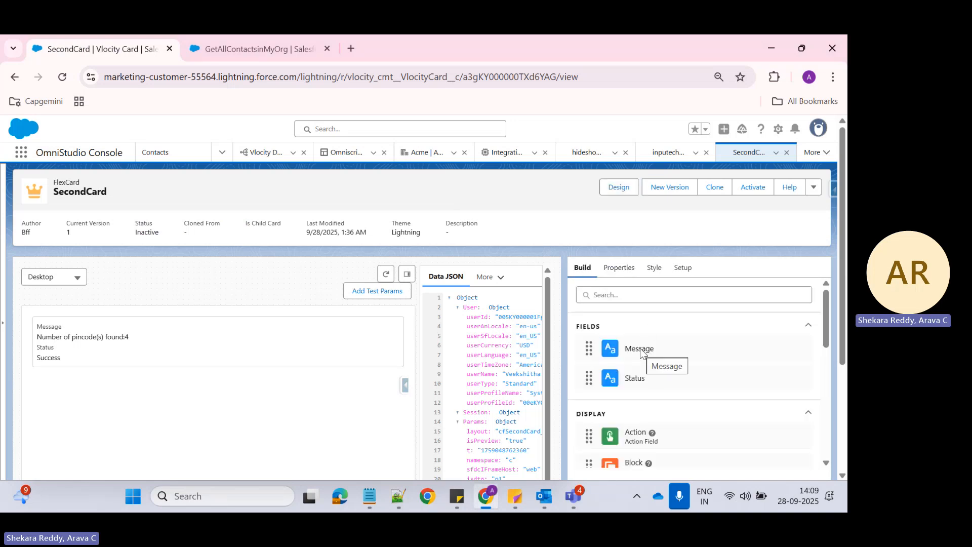
pyautogui.hotkey('alt', 'Tab')
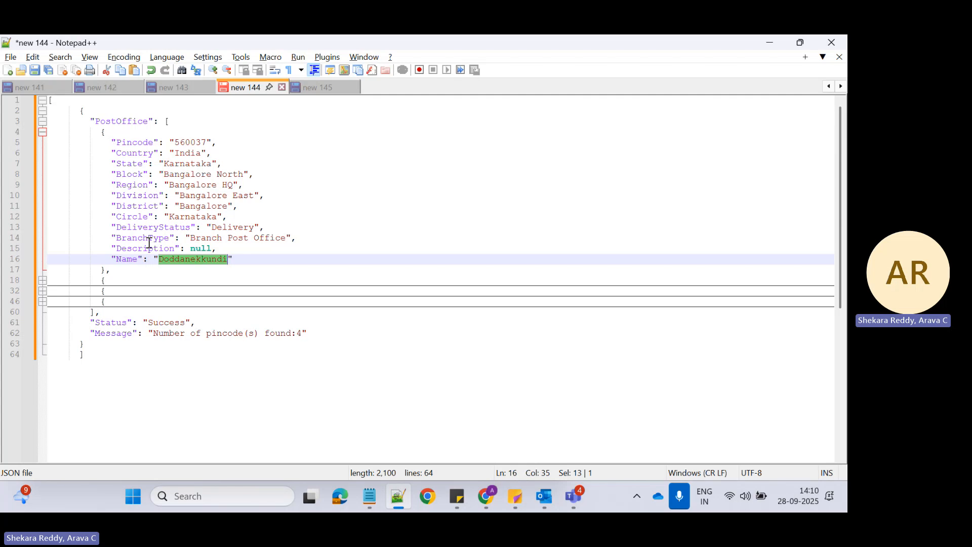
pyautogui.click(125, 260)
pyautogui.press('Left')
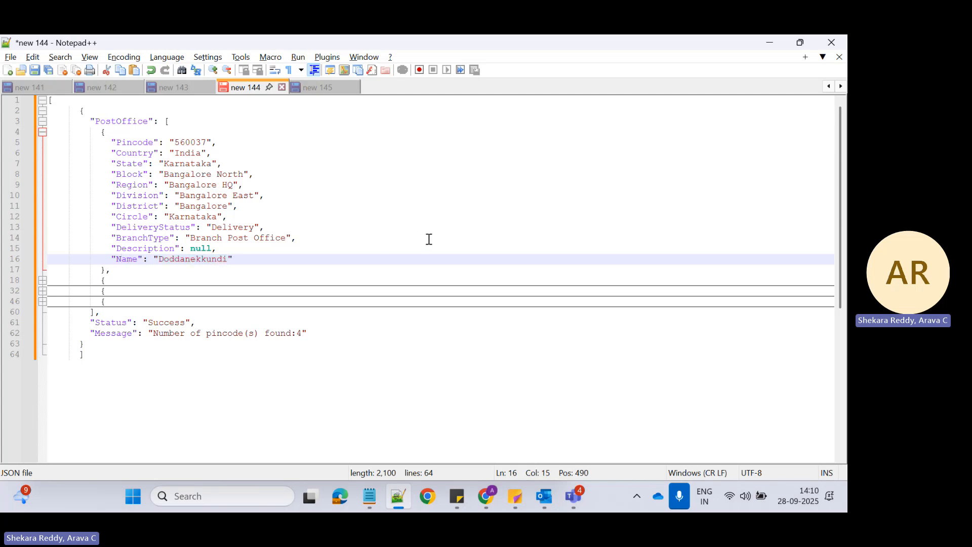
# Return to SecondCard's design view in Chrome, add a generic Field element below Status, and label it PostOfficeName.
pyautogui.hotkey('alt', 'Tab')
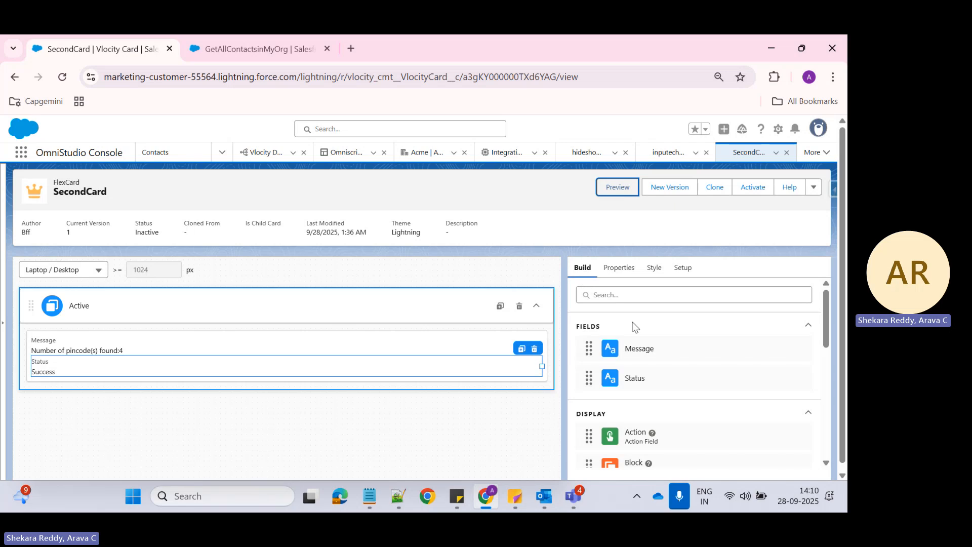
pyautogui.scroll(-10, 640, 343)
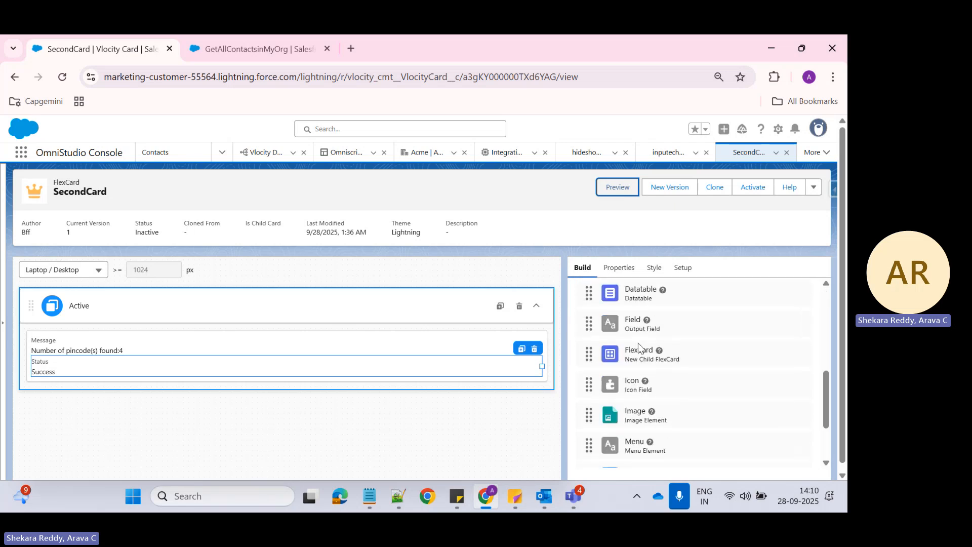
pyautogui.moveTo(624, 324); pyautogui.dragTo(320, 381)
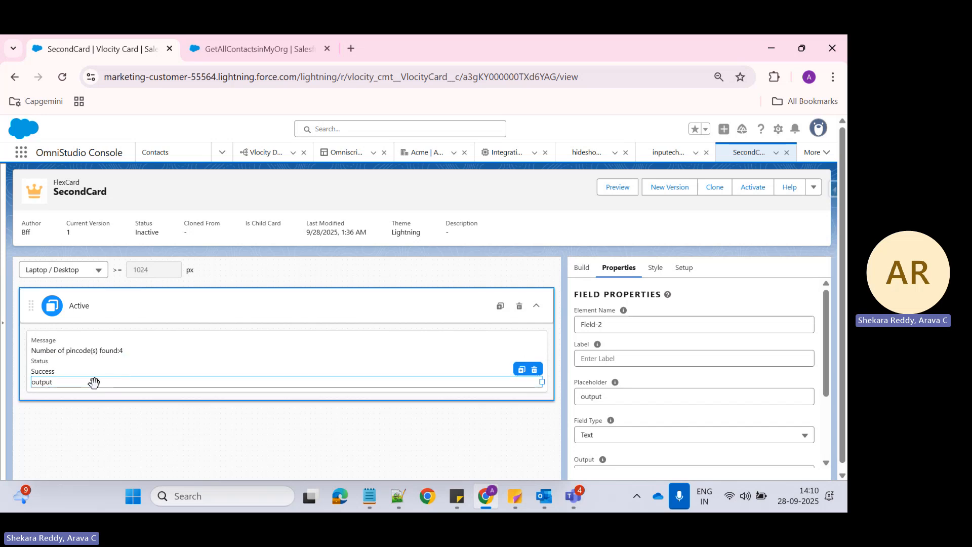
pyautogui.click(599, 356)
pyautogui.write('Post')
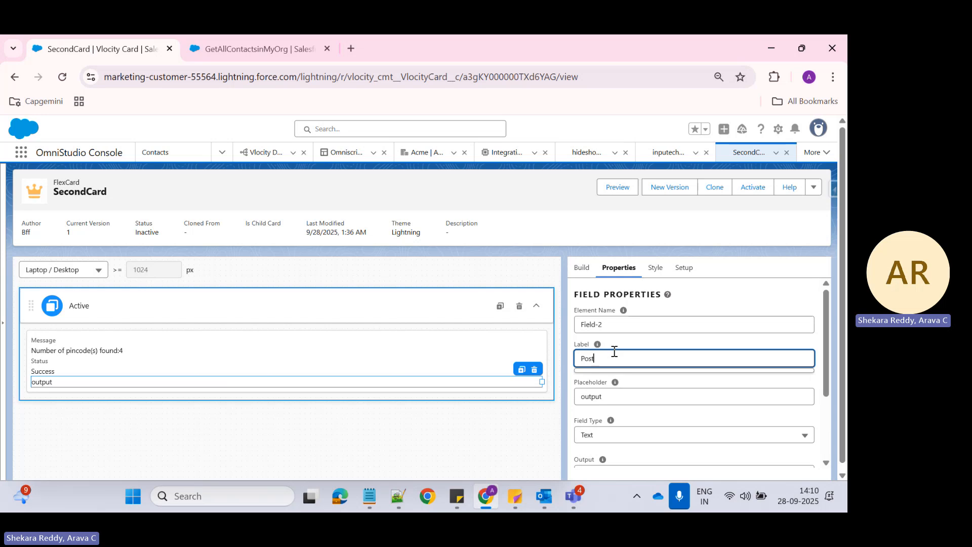
pyautogui.write('CfficeName')
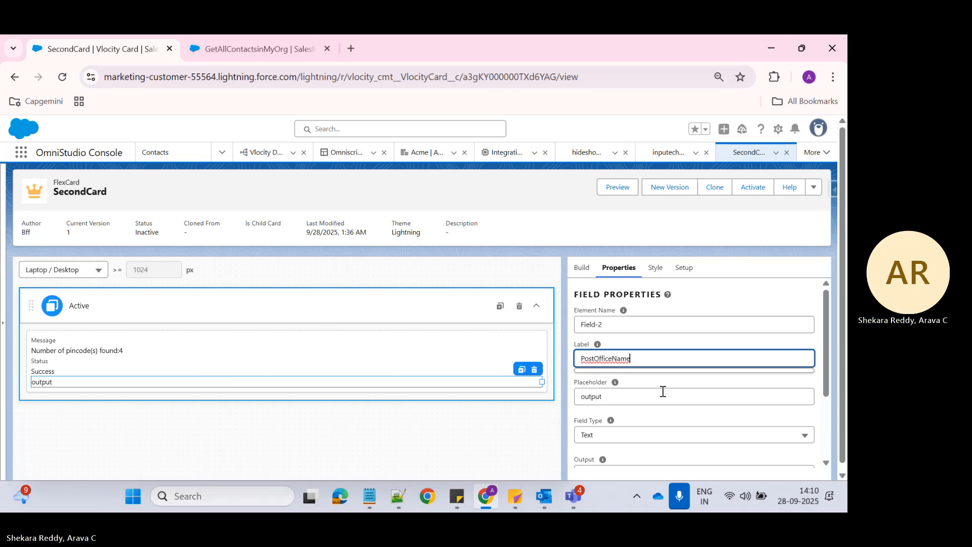
# Copy the PostOfficeName label into the field's placeholder and extend it to "PostOfficeName holder".
pyautogui.click(663, 394)
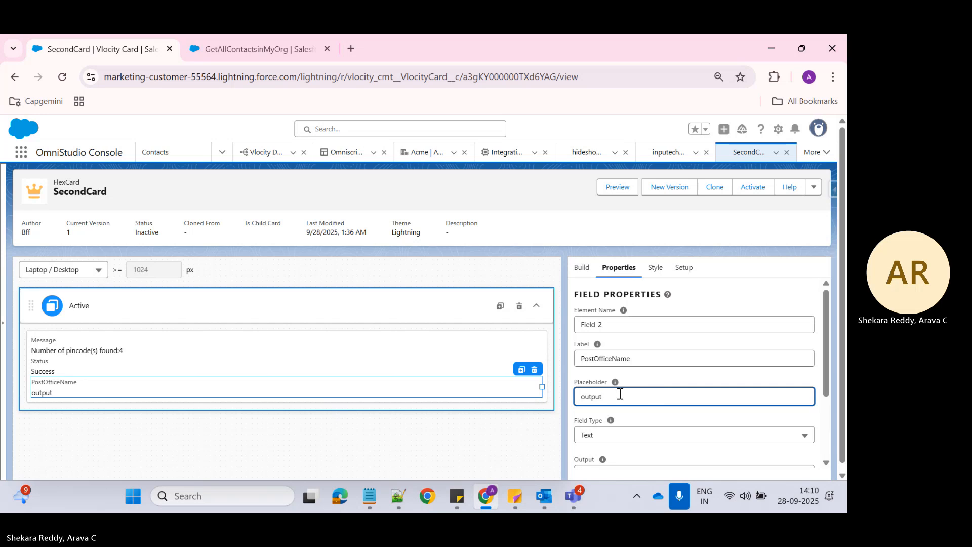
pyautogui.moveTo(654, 358); pyautogui.dragTo(548, 354)
pyautogui.hotkey('ctrl', 'c')
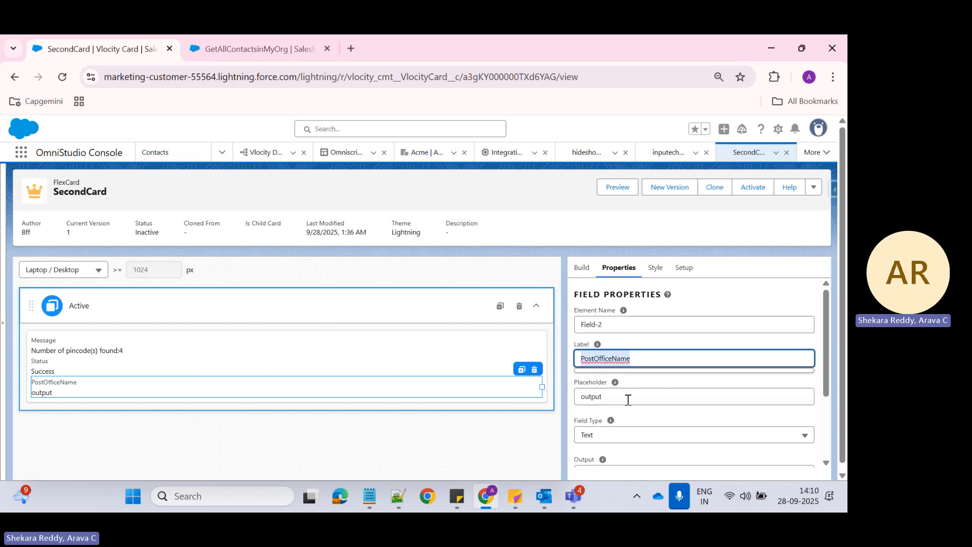
pyautogui.moveTo(628, 400); pyautogui.dragTo(567, 401)
pyautogui.hotkey('ctrl', 'v')
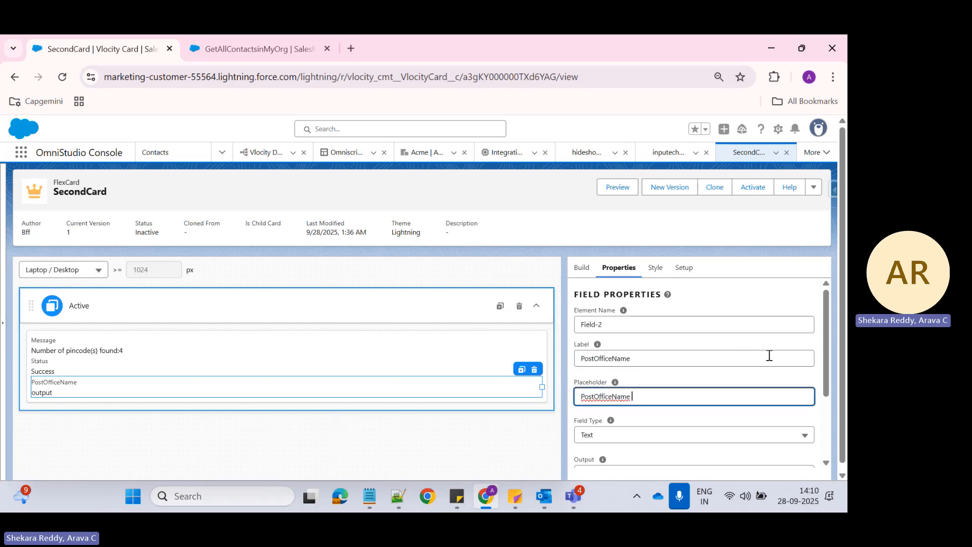
pyautogui.write('holder')
# Switch to Notepad++ and trace the first record's Name value up to its parent PostOffice key.
pyautogui.scroll(-1, 655, 441)
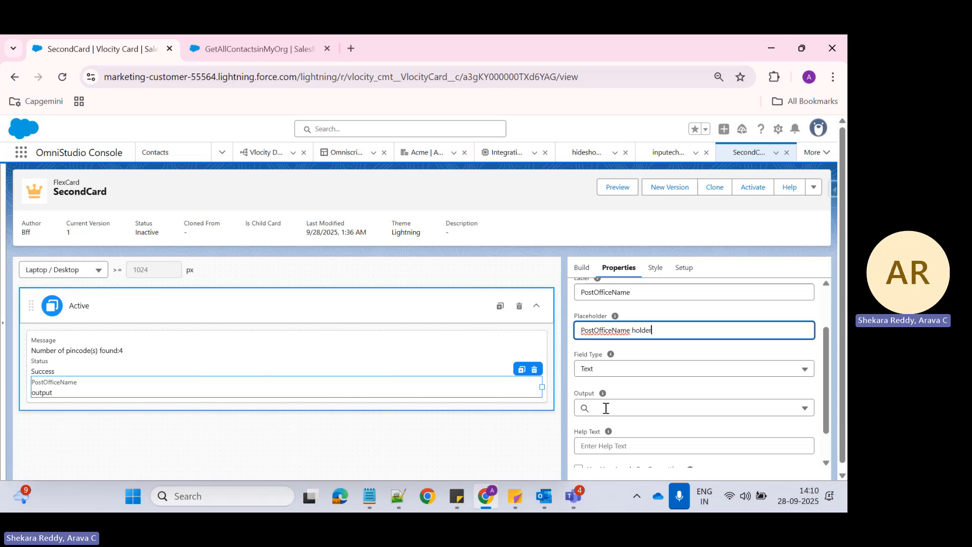
pyautogui.click(405, 501)
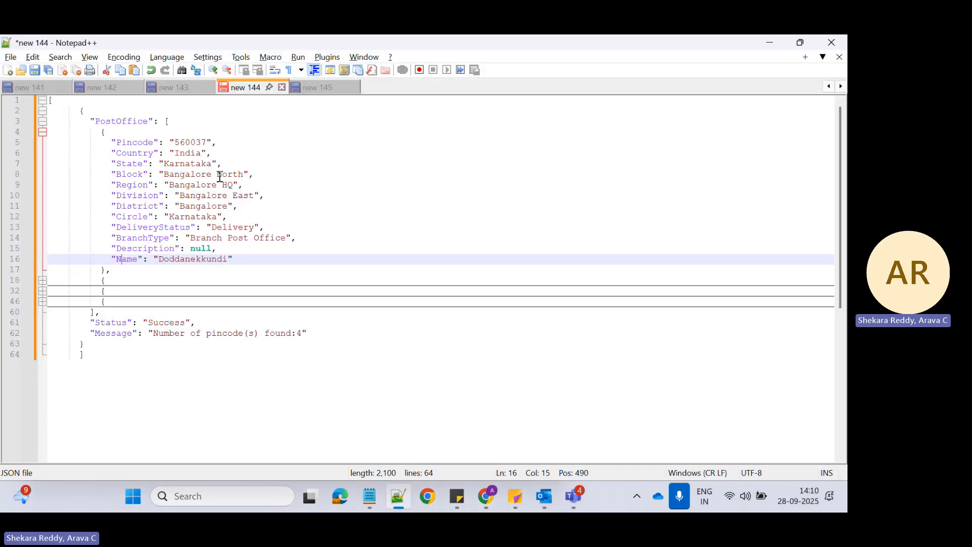
pyautogui.moveTo(118, 260); pyautogui.dragTo(112, 261)
pyautogui.click(87, 111)
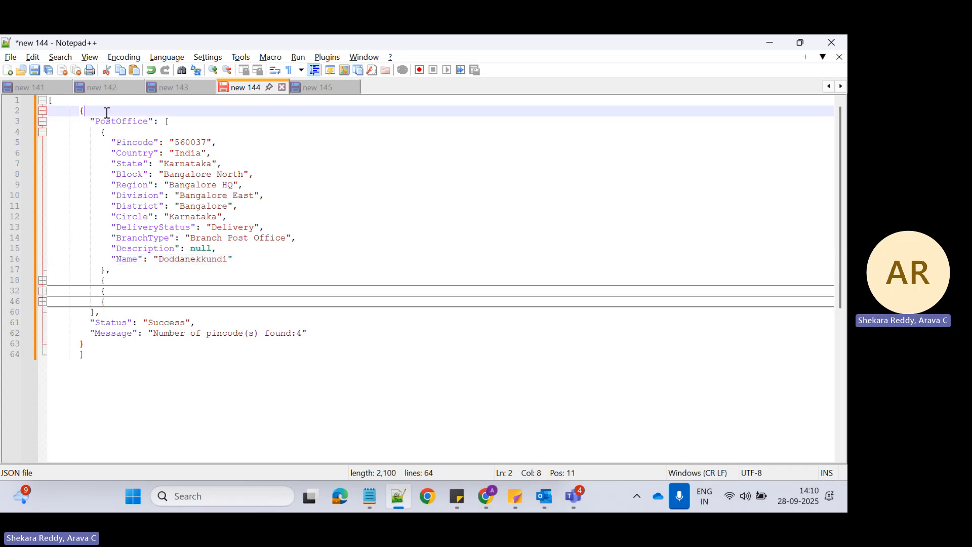
pyautogui.doubleClick(128, 123)
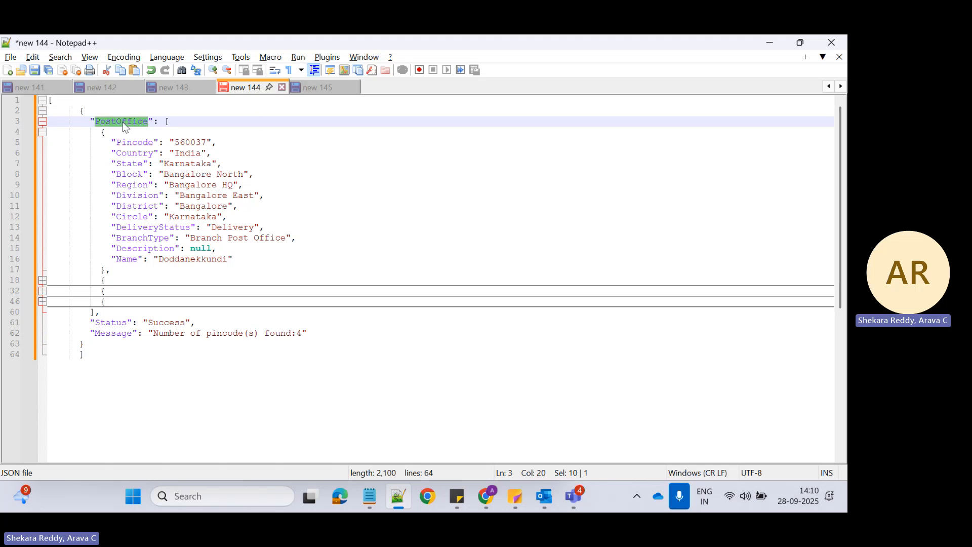
# Return to Chrome and set the PostOfficeName field's output to {PostOffice}.
pyautogui.hotkey('alt', 'Tab')
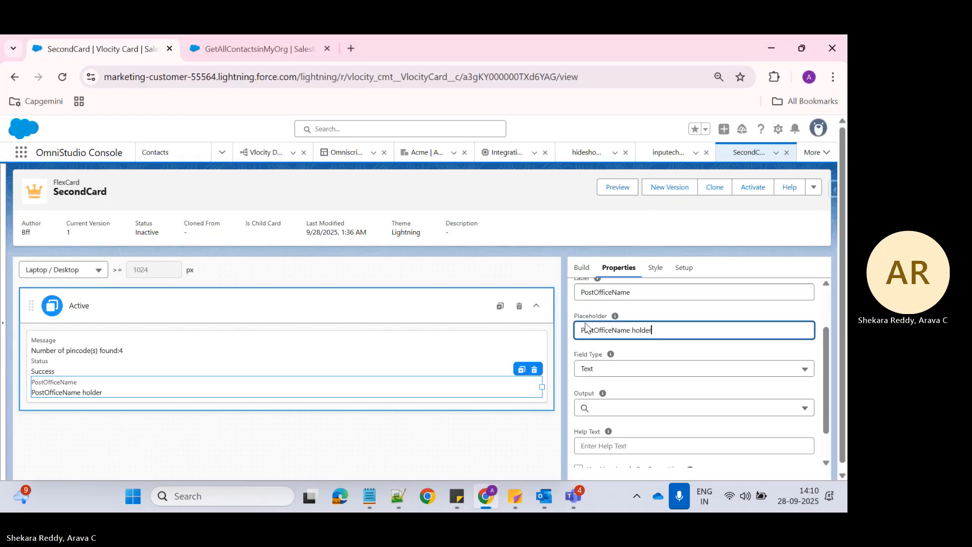
pyautogui.click(615, 406)
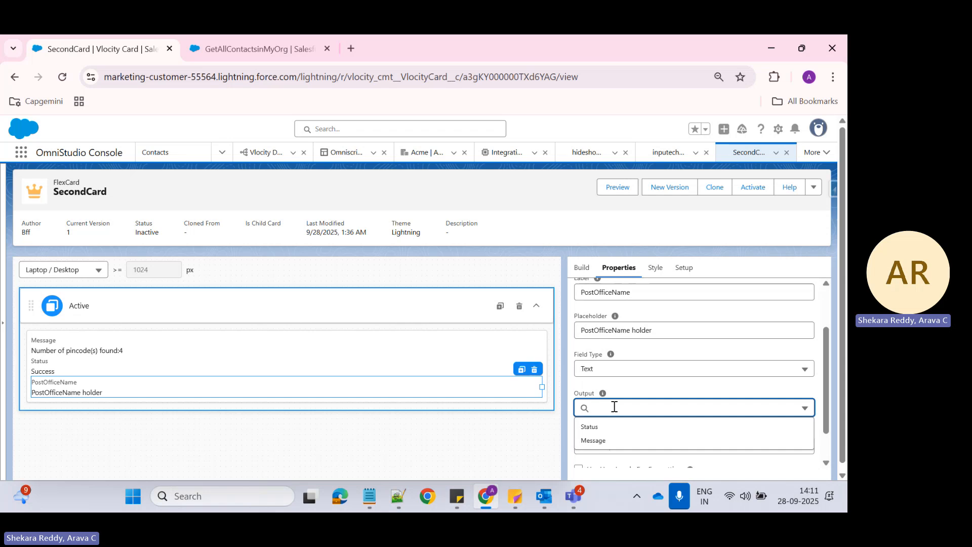
pyautogui.write('{')
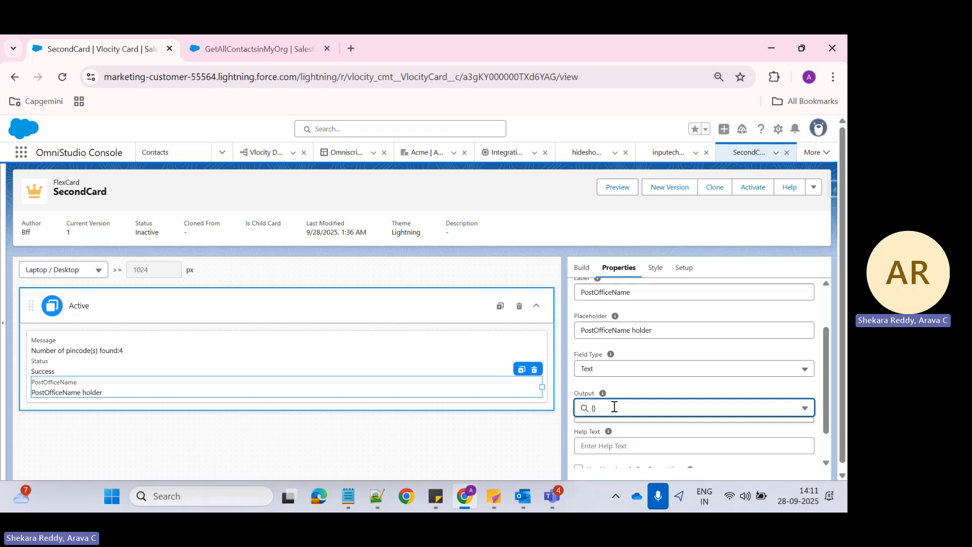
pyautogui.write('PostOffice')
pyautogui.click(243, 448)
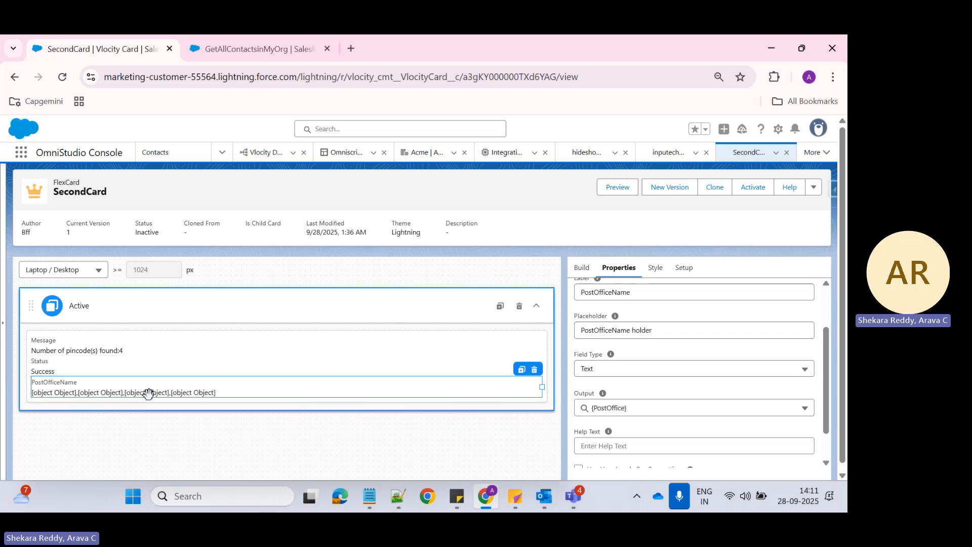
# Switch to Notepad++, collapse the first PostOffice record and highlight all the records in the array.
pyautogui.click(400, 509)
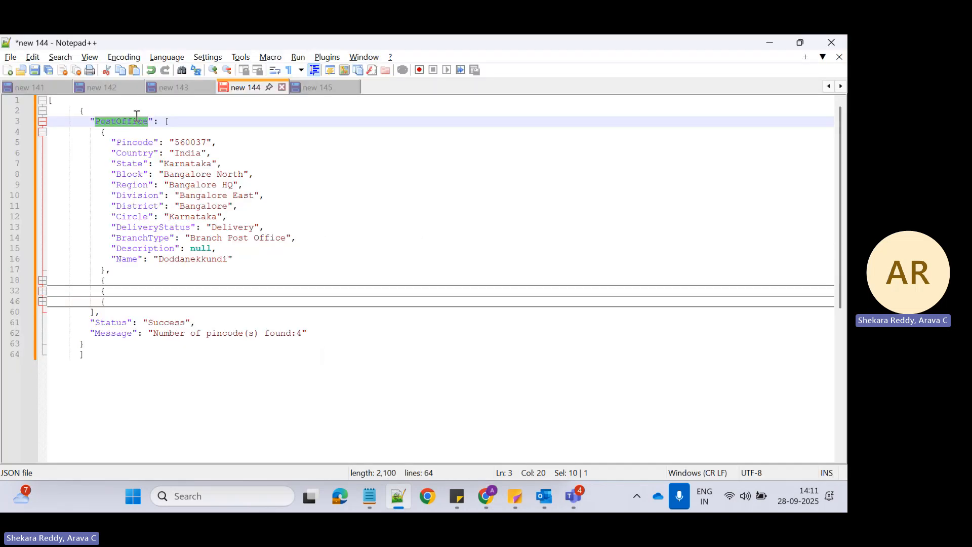
pyautogui.click(110, 132)
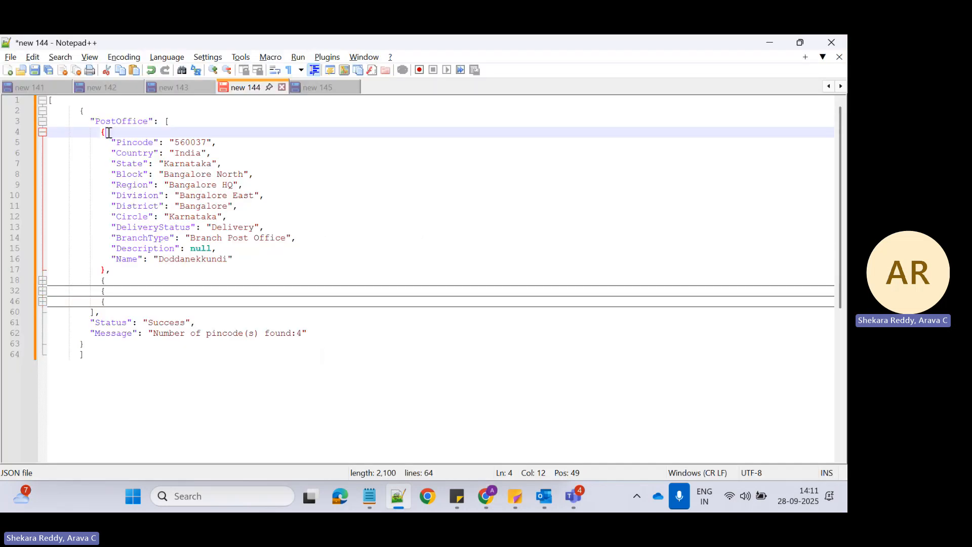
pyautogui.click(42, 132)
pyautogui.moveTo(110, 165); pyautogui.dragTo(102, 133)
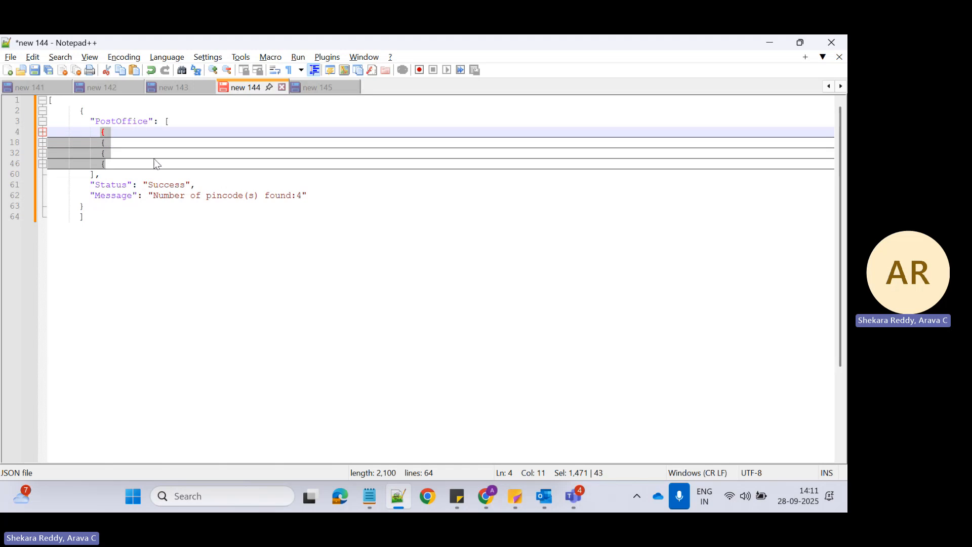
# Compare the field's output in Chrome with the JSON in Notepad++, expanding the first PostOffice record to examine its Name value.
pyautogui.hotkey('alt', 'Tab')
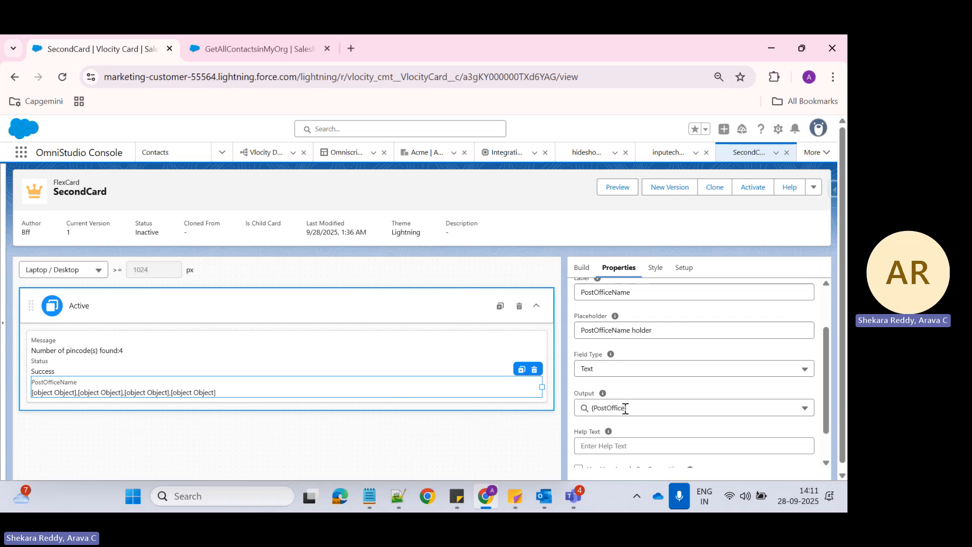
pyautogui.click(657, 408)
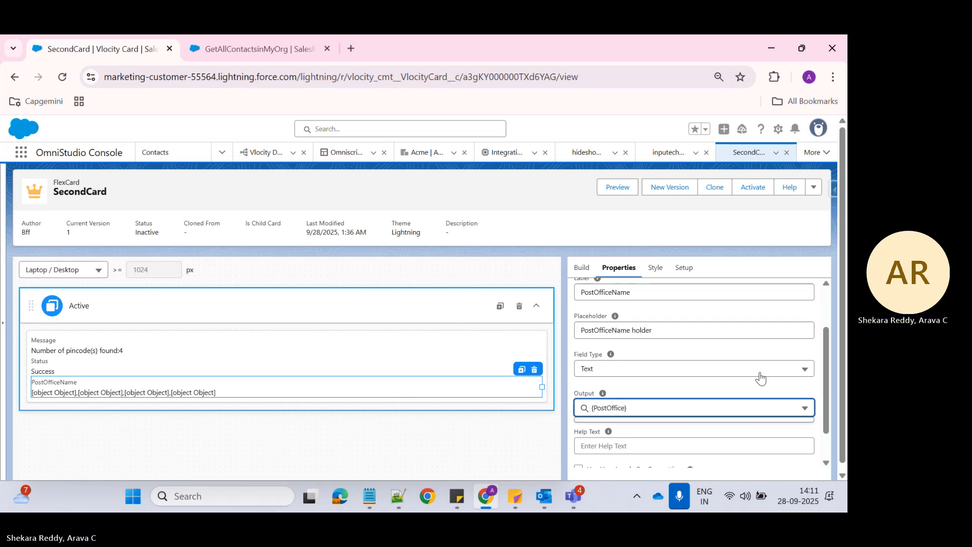
pyautogui.hotkey('alt', 'Tab')
pyautogui.click(41, 132)
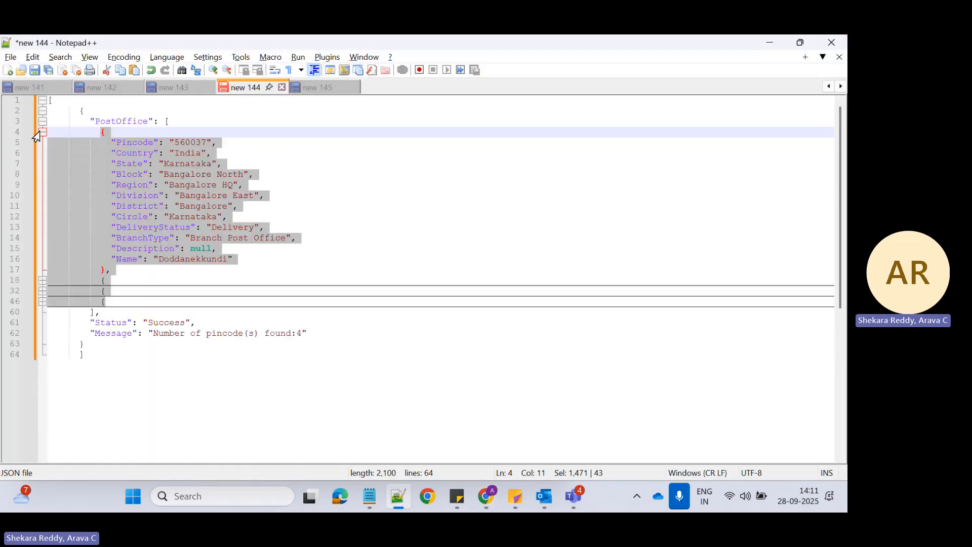
pyautogui.click(115, 130)
pyautogui.doubleClick(192, 259)
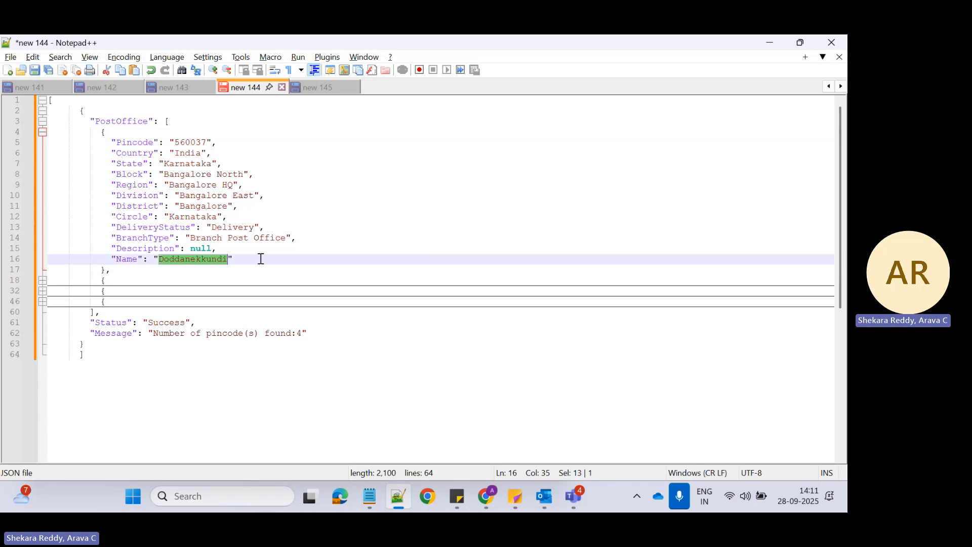
# Return to Chrome and index the PostOfficeName field's output to the first record as {PostOffice[0]}.
pyautogui.hotkey('alt', 'Tab')
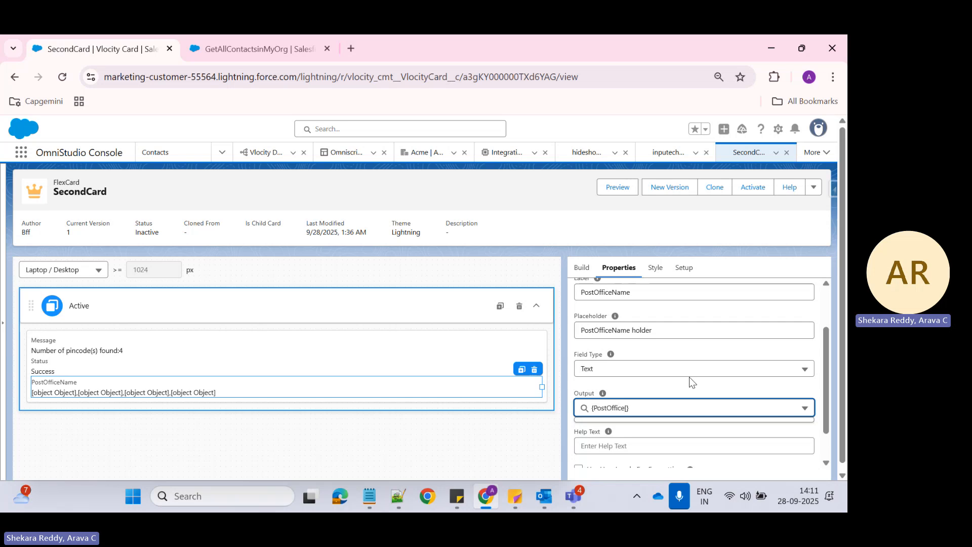
pyautogui.write('[0]')
pyautogui.click(387, 444)
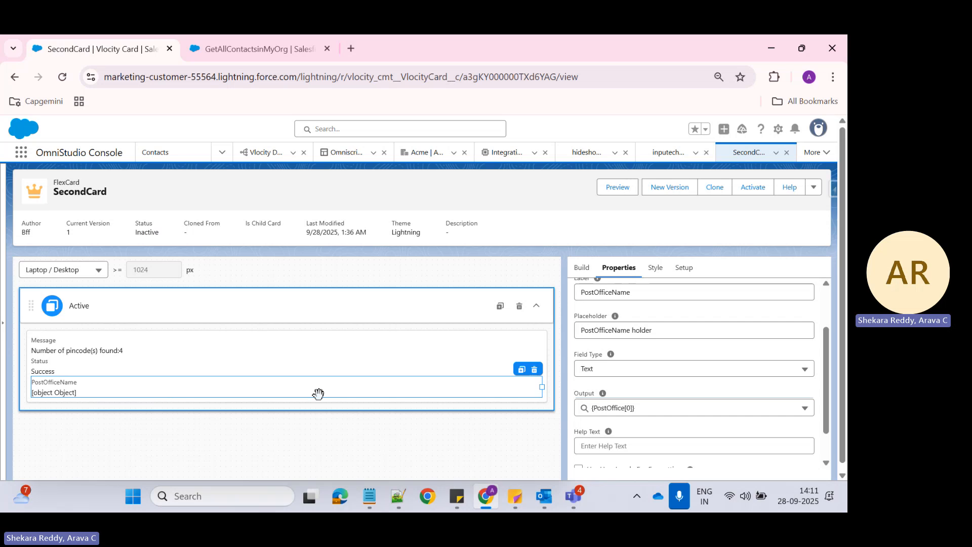
# Look up the first record's Name key in Notepad++ and extend the field's output in Chrome to {PostOffice[0].Name}.
pyautogui.hotkey('alt', 'Tab')
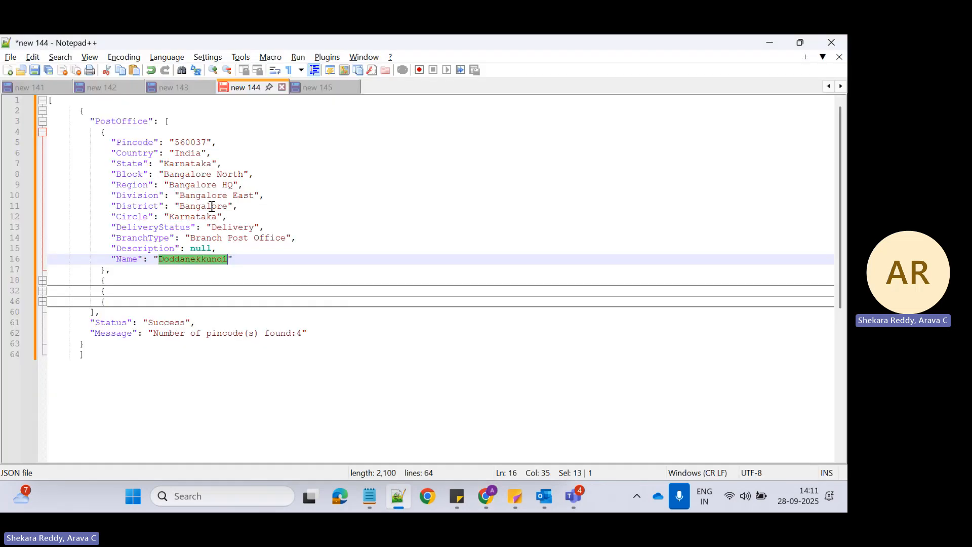
pyautogui.doubleClick(125, 259)
pyautogui.hotkey('alt', 'Tab')
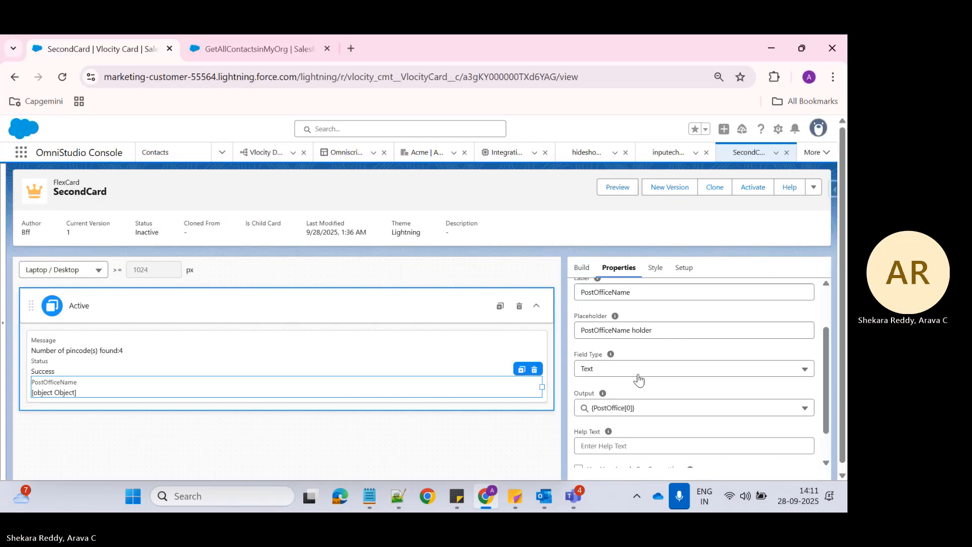
pyautogui.click(634, 408)
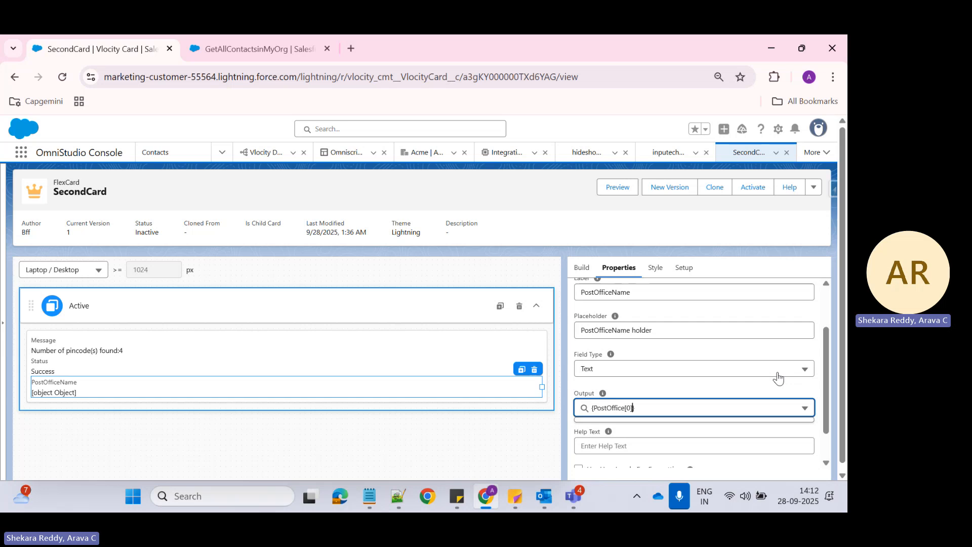
pyautogui.write('.Name')
pyautogui.click(453, 454)
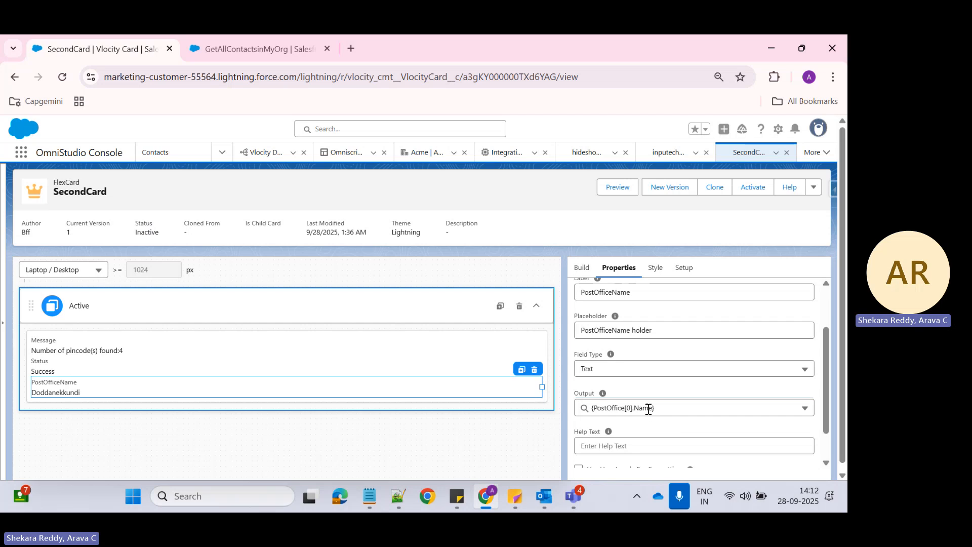
# Rewrite the PostOfficeName field's output in bracket notation as {PostOffice[0]["Name"]}.
pyautogui.click(785, 405)
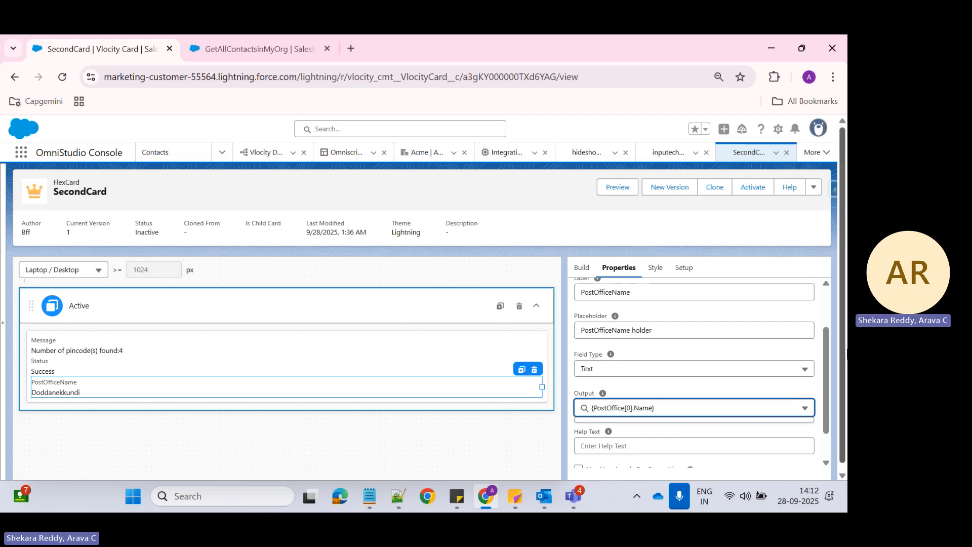
pyautogui.press('BackSpace')
pyautogui.press('BackSpace')
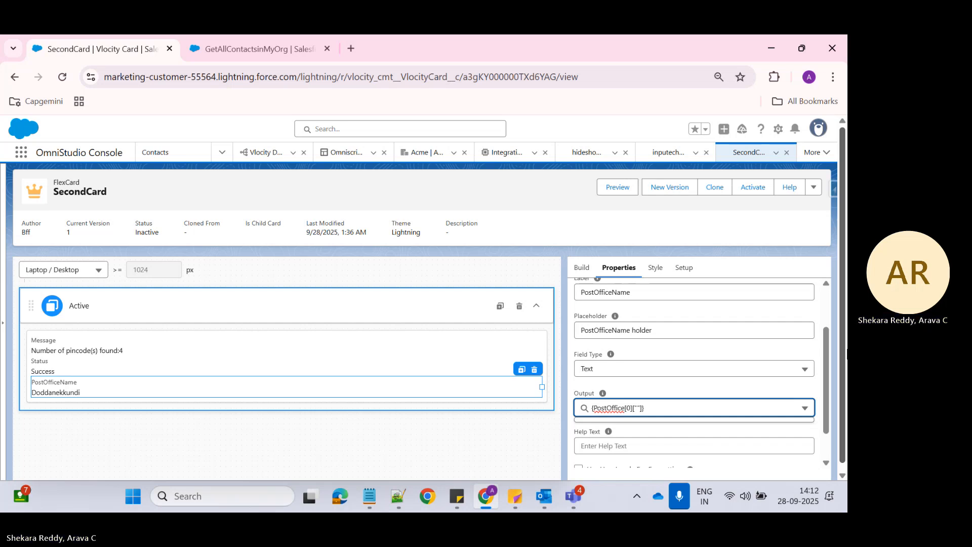
pyautogui.write('Name')
pyautogui.click(438, 448)
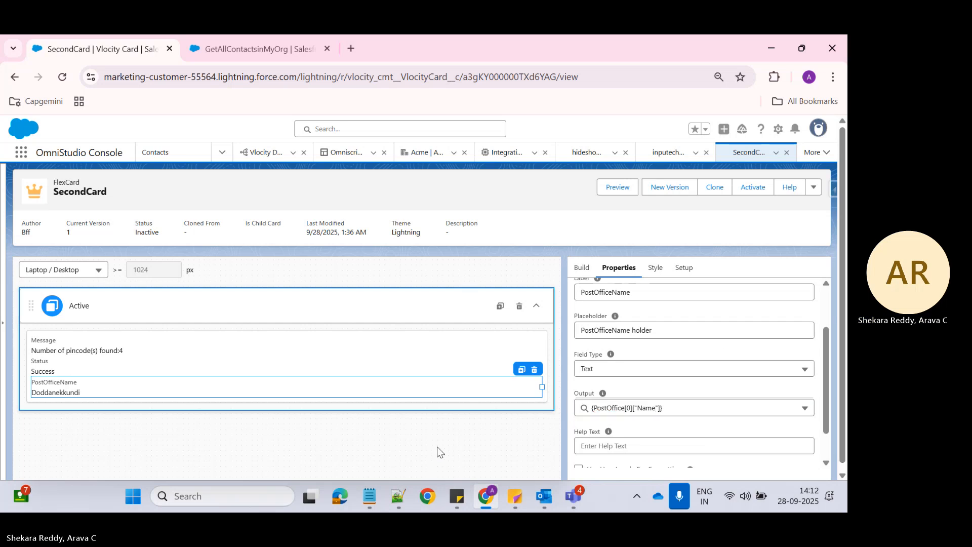
# Copy the Pincode key from Notepad++ and substitute it in the field's output in Chrome to get {PostOffice[0]["Pincode"]}.
pyautogui.hotkey('alt', 'Tab')
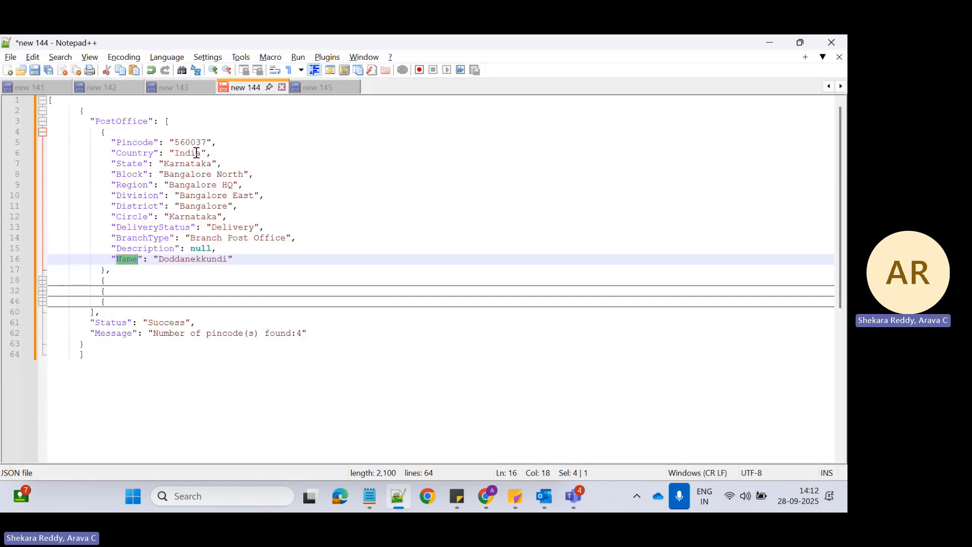
pyautogui.doubleClick(141, 143)
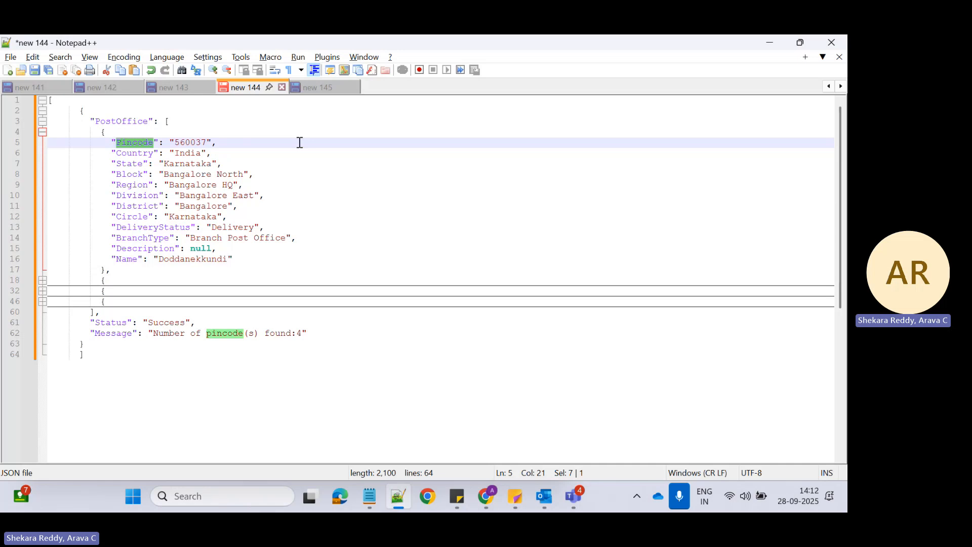
pyautogui.hotkey('ctrl', 'c')
pyautogui.hotkey('alt', 'Tab')
pyautogui.doubleClick(647, 408)
pyautogui.hotkey('ctrl', 'v')
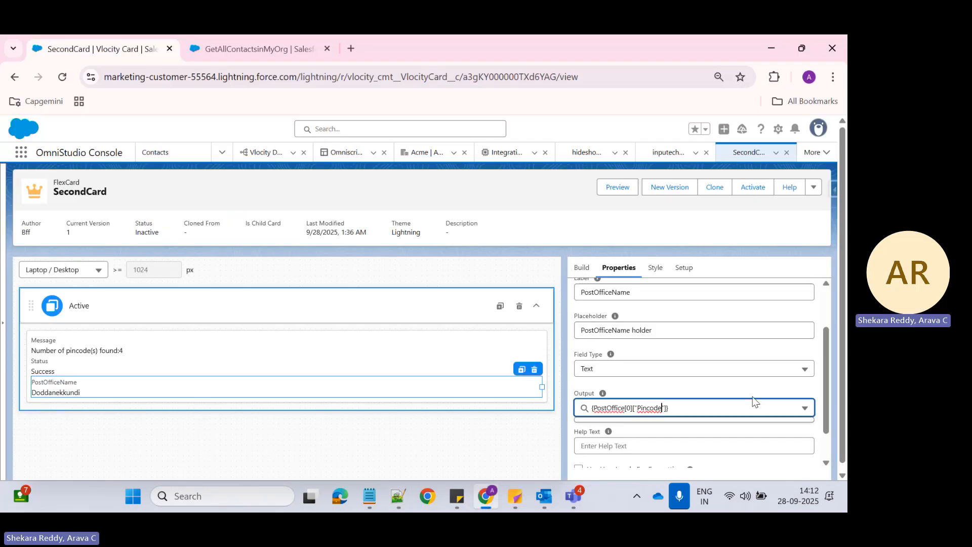
pyautogui.click(467, 458)
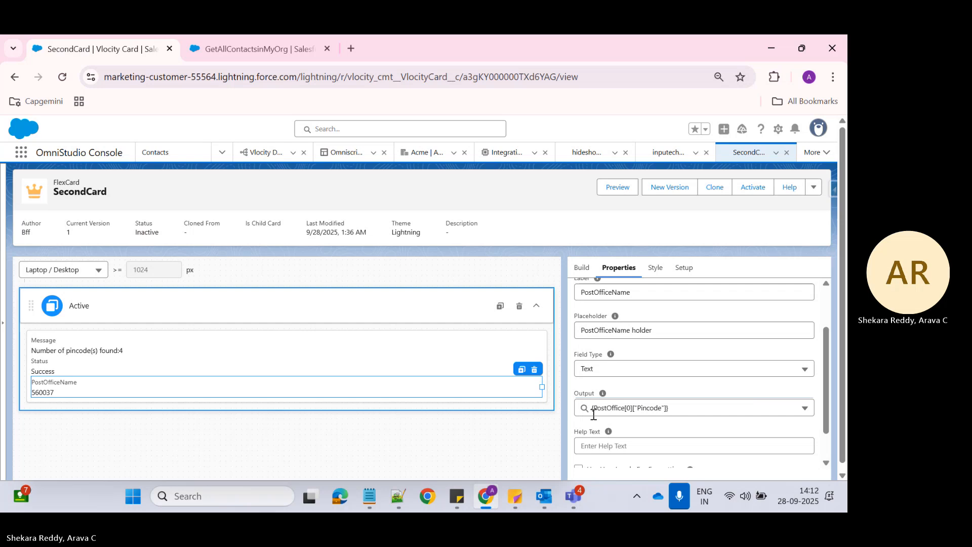
# Replace the bracketed key in the field's output with dot notation, giving {PostOffice[0].Pincode}.
pyautogui.click(668, 408)
pyautogui.press('BackSpace')
pyautogui.press('BackSpace')
pyautogui.press('BackSpace')
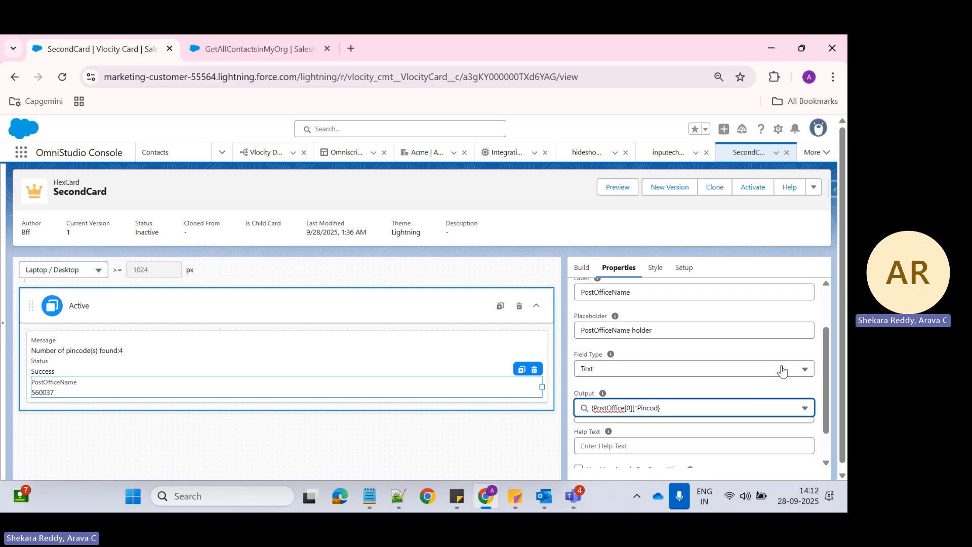
pyautogui.press('BackSpace')
pyautogui.press('BackSpace')
pyautogui.press('BackSpace')
pyautogui.press('BackSpace')
pyautogui.press('BackSpace')
pyautogui.press('BackSpace')
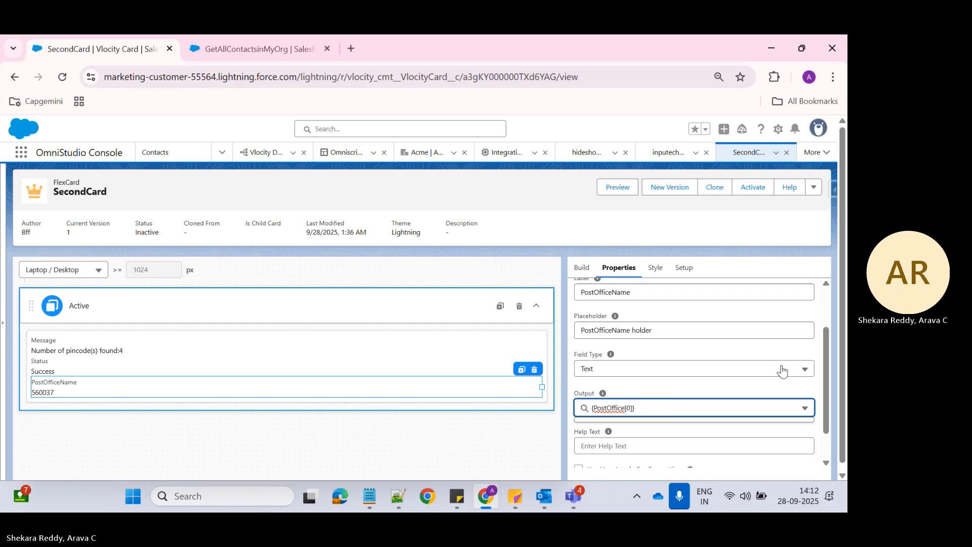
pyautogui.write('.')
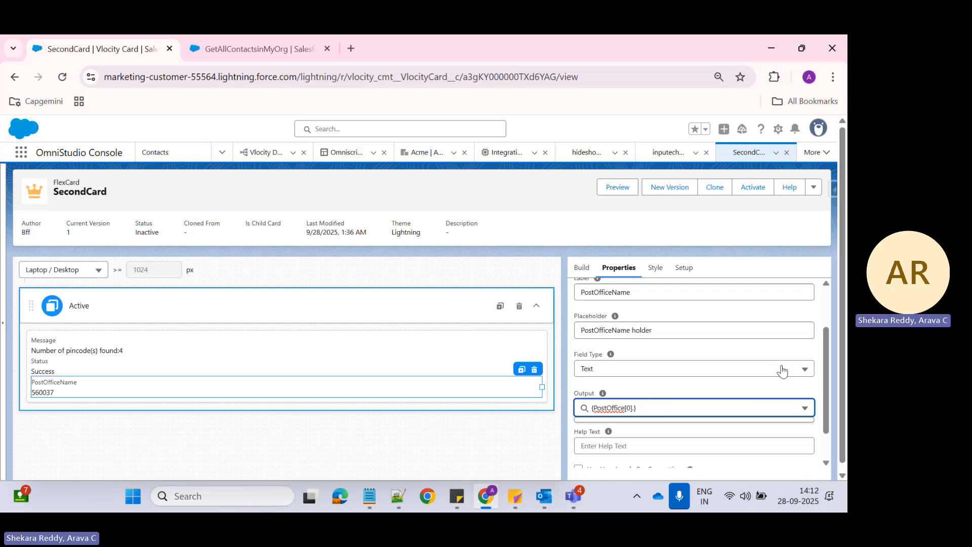
pyautogui.write('Pincode')
pyautogui.click(390, 448)
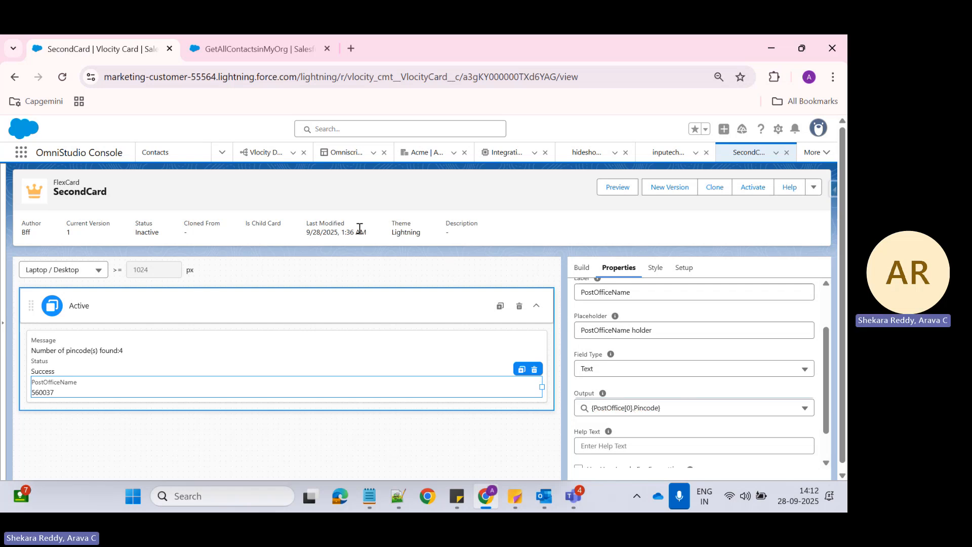
# Check the first record's State key in Notepad++, and narrow the PostOfficeName field in Chrome to about a quarter of the card's width.
pyautogui.hotkey('alt', 'Tab')
pyautogui.doubleClick(131, 163)
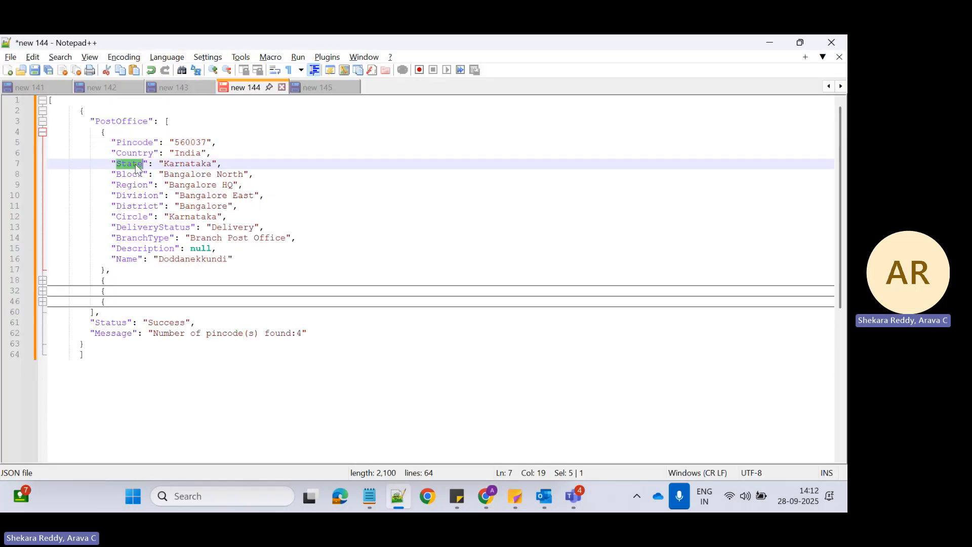
pyautogui.hotkey('alt', 'Tab')
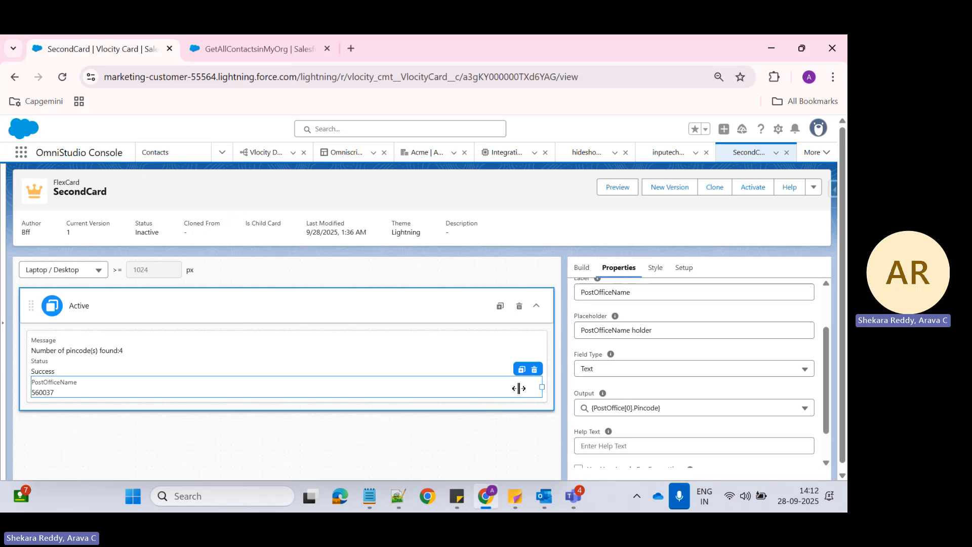
pyautogui.moveTo(538, 386); pyautogui.dragTo(178, 400)
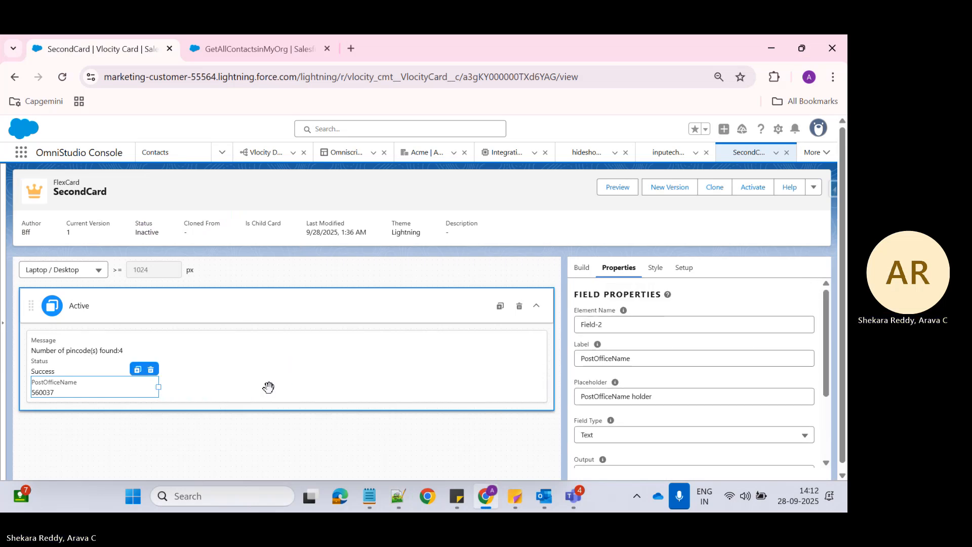
# Add a Text element beside the PostOfficeName field and narrow it to about 40% of the card's width.
pyautogui.click(419, 362)
pyautogui.click(583, 268)
pyautogui.click(61, 390)
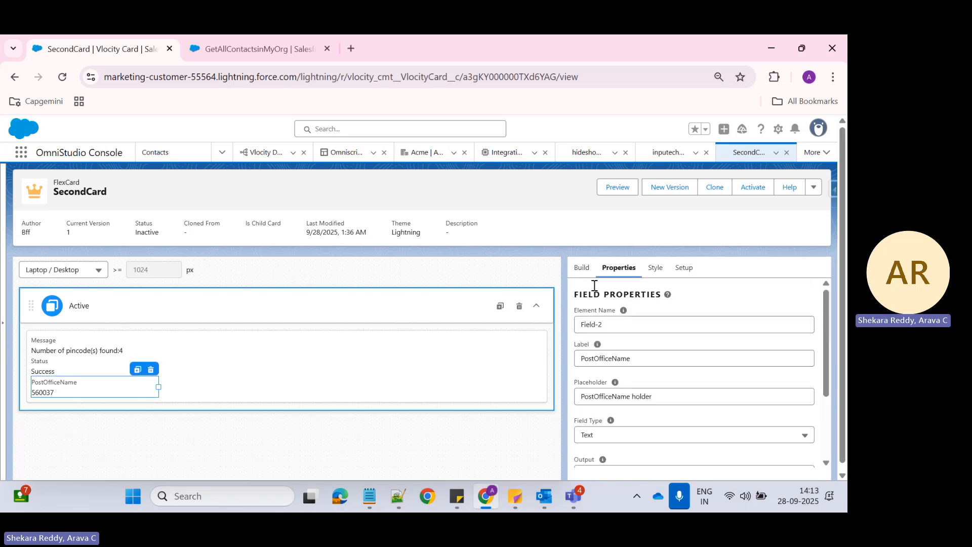
pyautogui.click(582, 268)
pyautogui.scroll(-2, 643, 415)
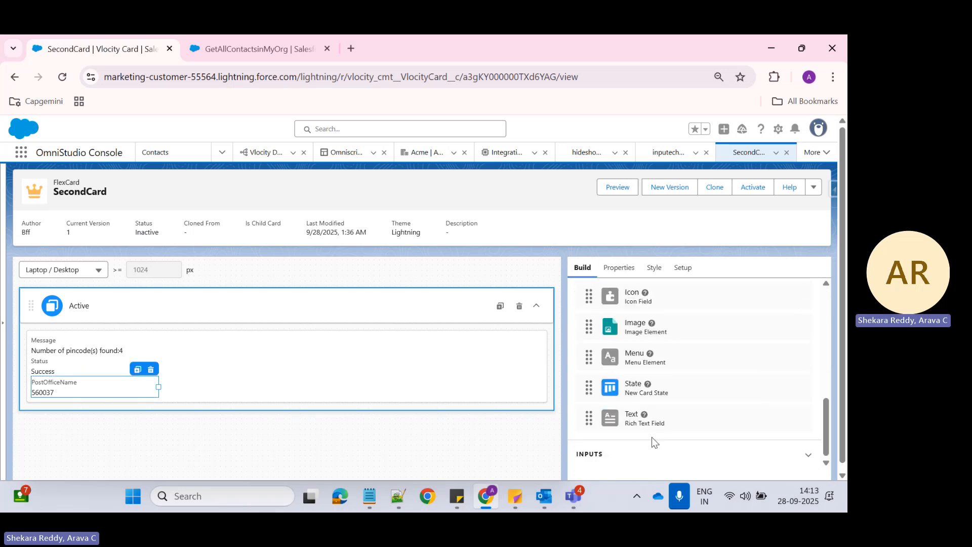
pyautogui.moveTo(637, 428); pyautogui.dragTo(379, 388)
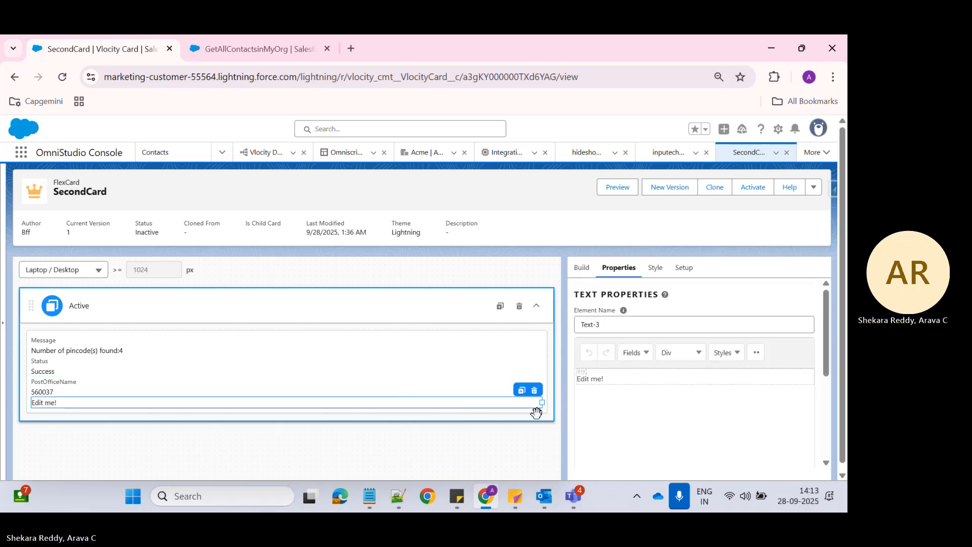
pyautogui.moveTo(541, 403); pyautogui.dragTo(369, 401)
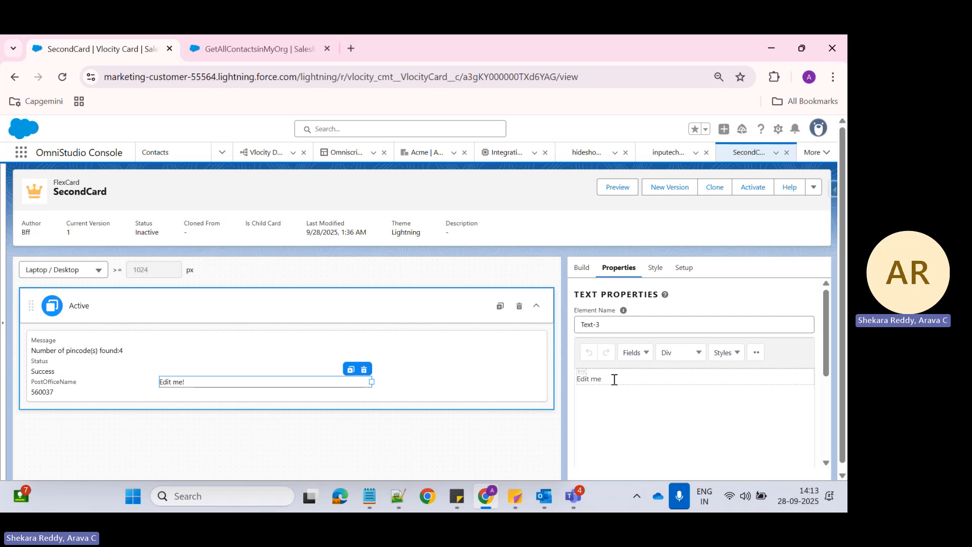
# Replace the Text element's placeholder content with the label "State:".
pyautogui.press('BackSpace')
pyautogui.press('BackSpace')
pyautogui.press('BackSpace')
pyautogui.press('BackSpace')
pyautogui.press('BackSpace')
pyautogui.press('BackSpace')
pyautogui.press('BackSpace')
pyautogui.press('BackSpace')
pyautogui.write('State:')
# Copy the PostOffice key from Notepad++ and insert {PostOffice[0].} after the State: label in Chrome.
pyautogui.hotkey('alt', 'Tab')
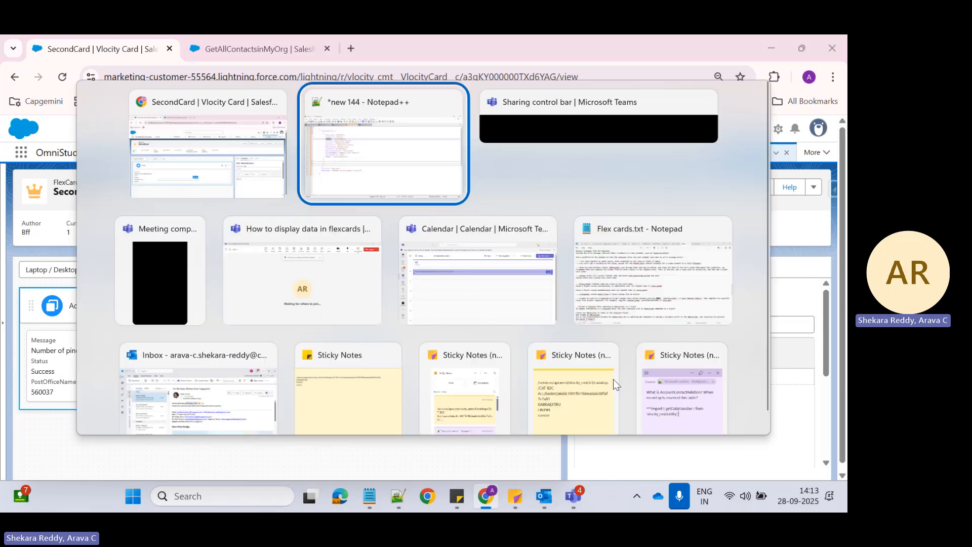
pyautogui.doubleClick(121, 121)
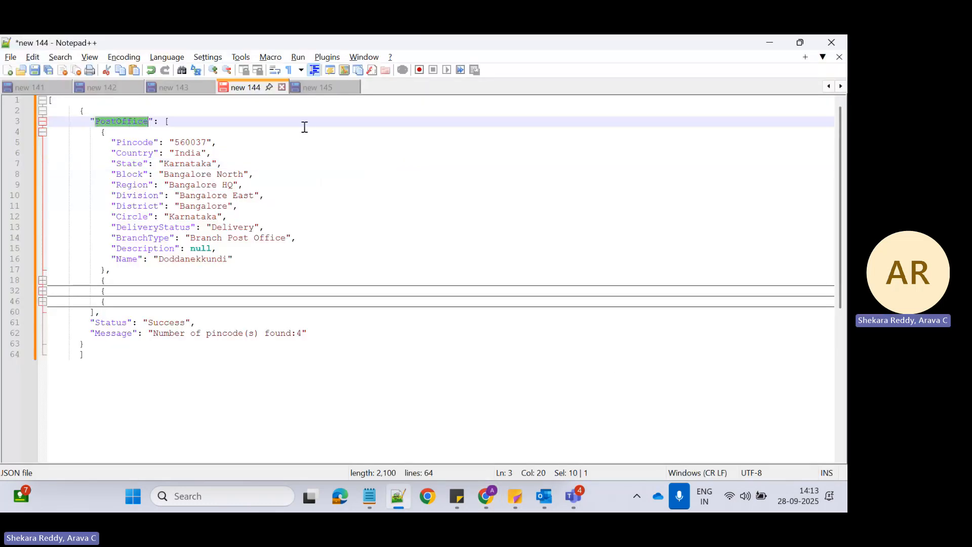
pyautogui.hotkey('alt', 'Tab')
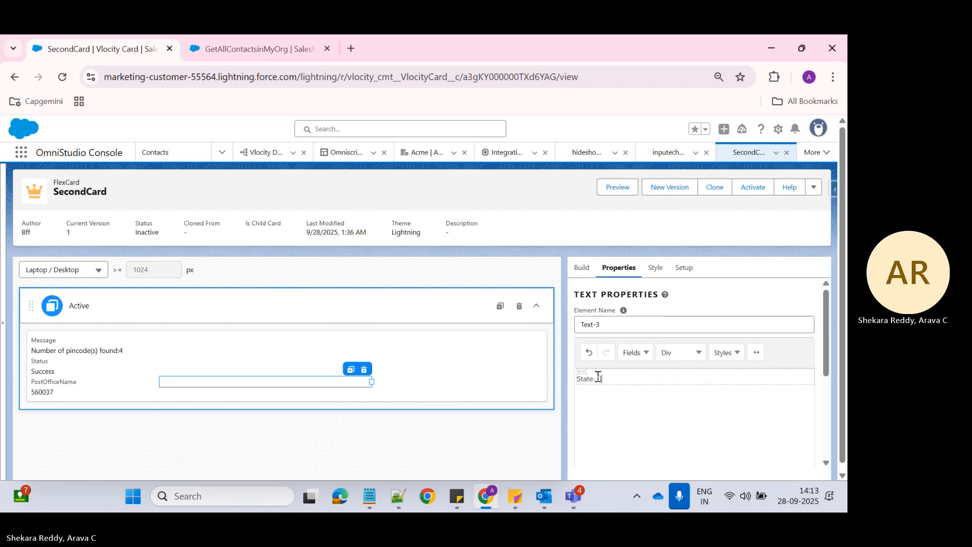
pyautogui.click(599, 378)
pyautogui.hotkey('ctrl', 'v')
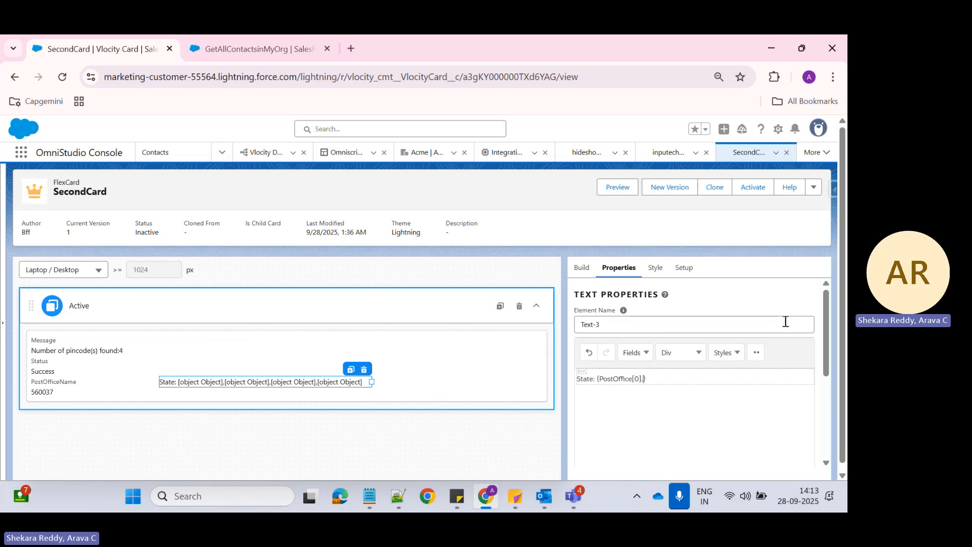
# Copy the State key from Notepad++ and complete the merge expression in Chrome as {PostOffice[0].State}.
pyautogui.hotkey('alt', 'Tab')
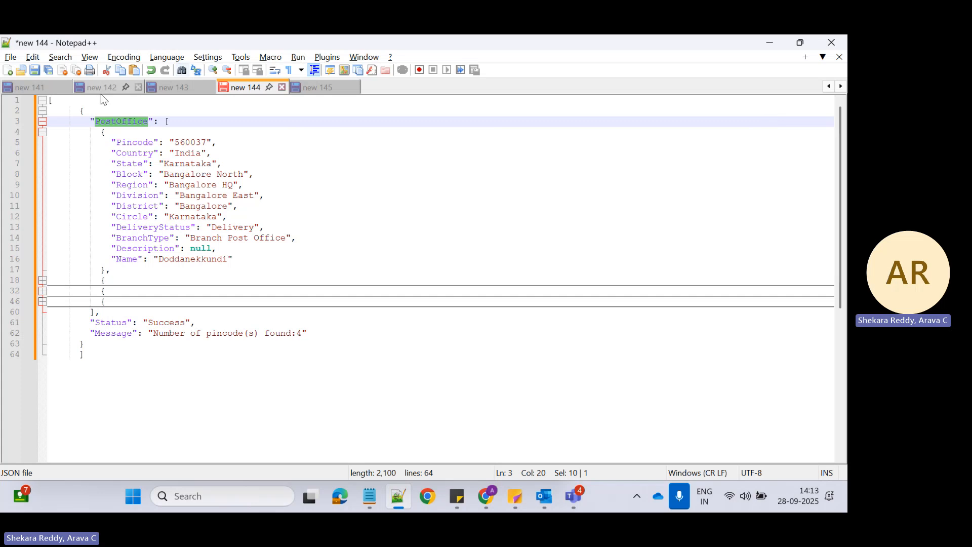
pyautogui.doubleClick(119, 162)
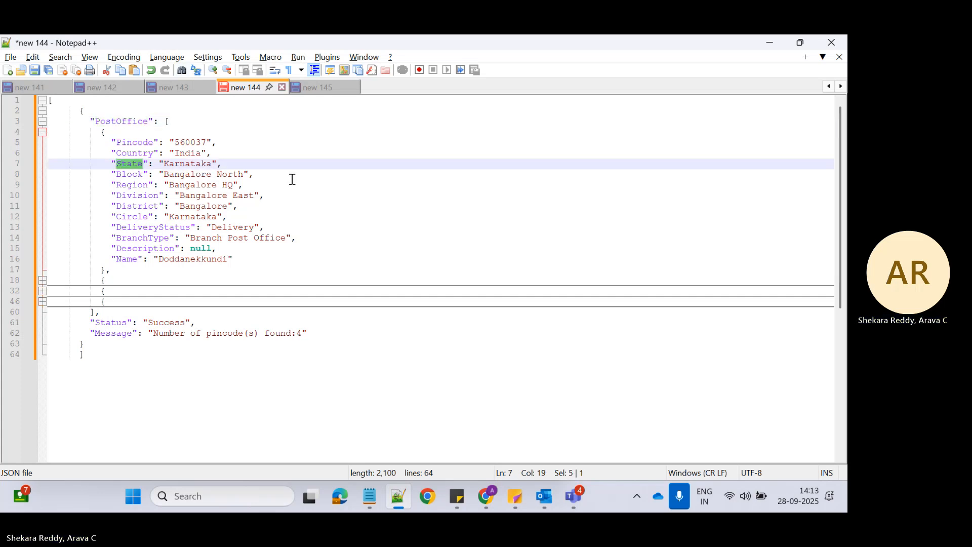
pyautogui.hotkey('alt', 'Tab')
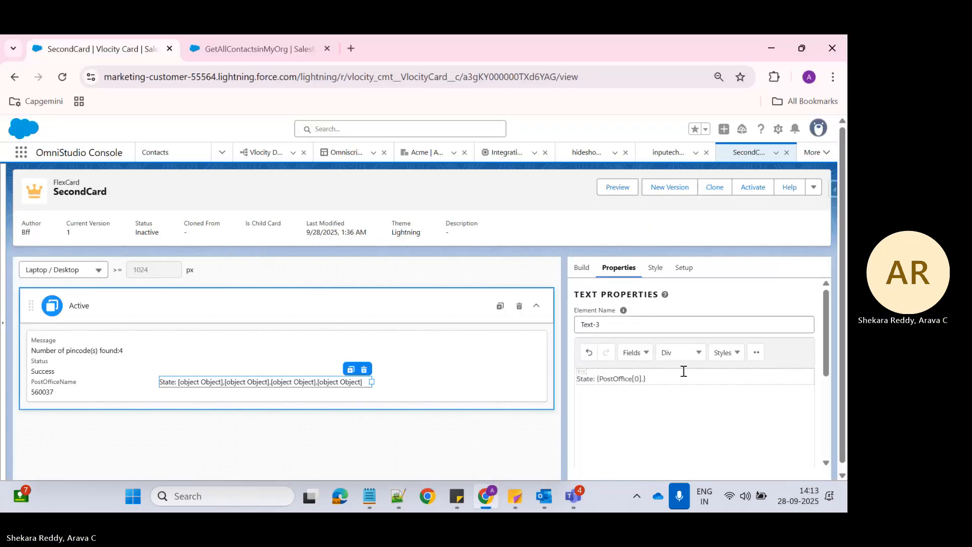
pyautogui.hotkey('ctrl', 'v')
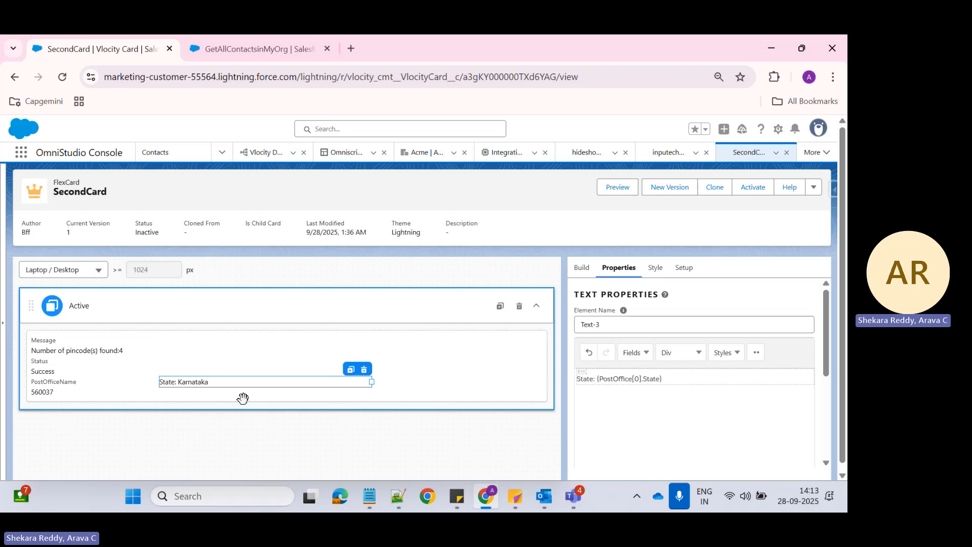
# Add a second line to the Text element with the label "Country:".
pyautogui.click(691, 377)
pyautogui.press('Return')
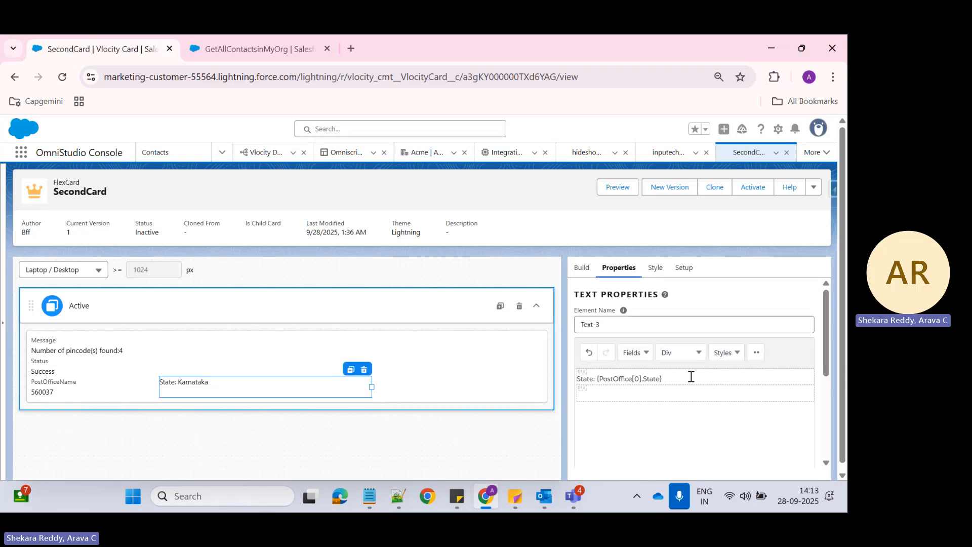
pyautogui.hotkey('alt', 'Tab')
pyautogui.hotkey('alt', 'Tab')
pyautogui.write('Countr')
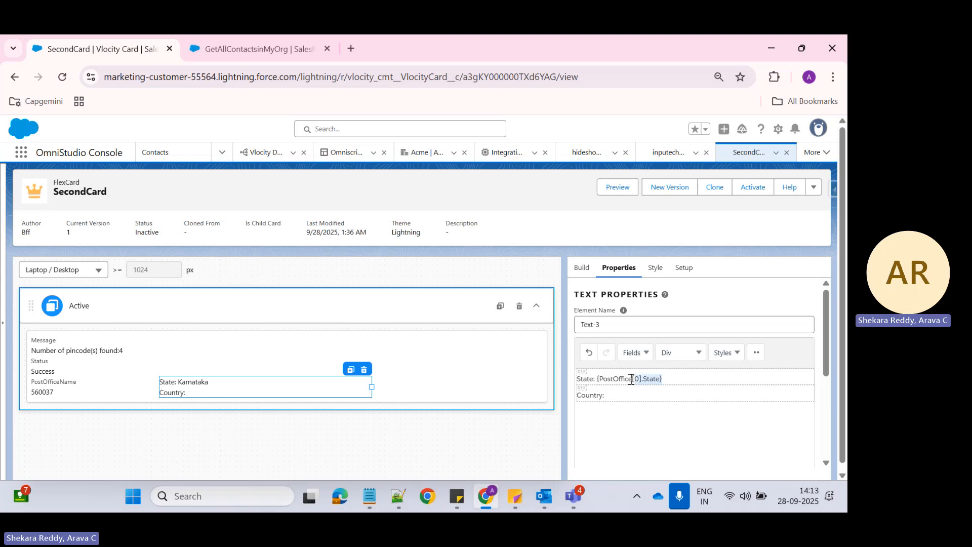
# Reuse the State line's merge expression on the Country line, changing its key to give {PostOffice[0].Country}.
pyautogui.moveTo(663, 379); pyautogui.dragTo(596, 379)
pyautogui.hotkey('ctrl', 'c')
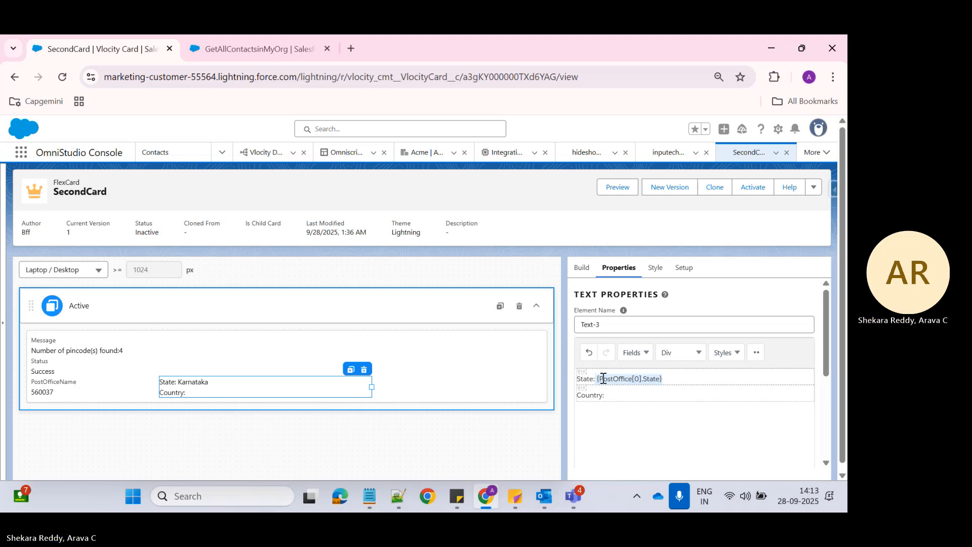
pyautogui.click(623, 396)
pyautogui.hotkey('ctrl', 'v')
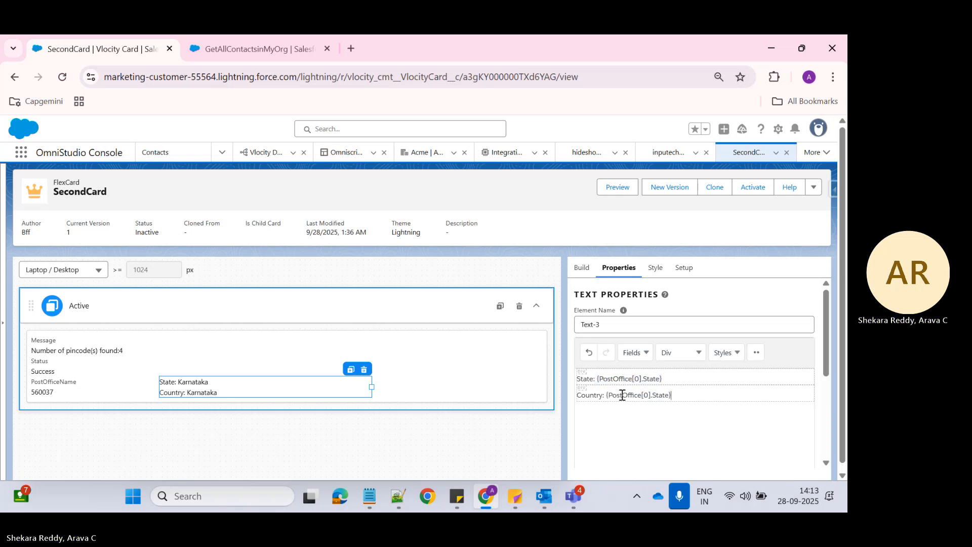
pyautogui.moveTo(655, 397); pyautogui.dragTo(662, 396)
pyautogui.write('Country')
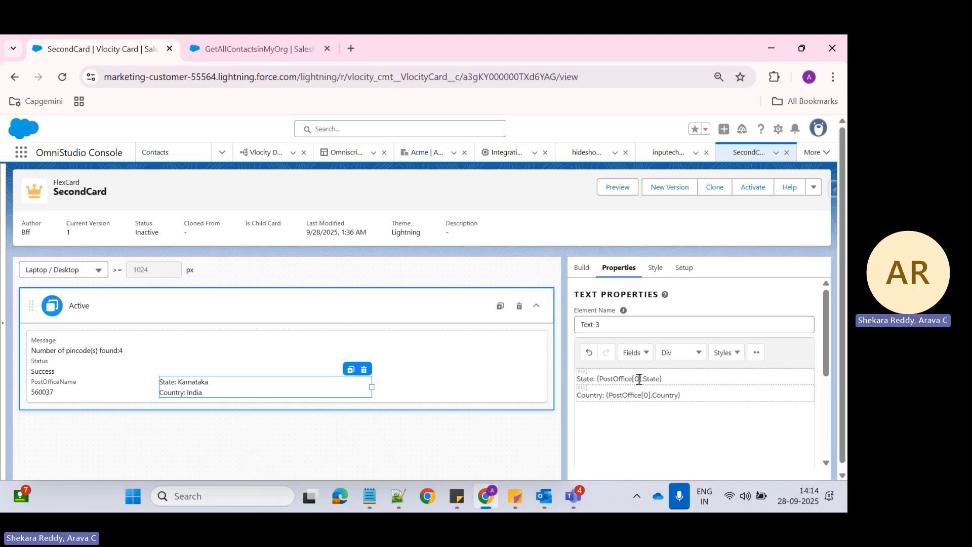
# Change the record index in the Country line's expression to 3, giving {PostOffice[3].Country}.
pyautogui.click(649, 395)
pyautogui.press('BackSpace')
pyautogui.write('4')
pyautogui.press('BackSpace')
pyautogui.write('3')
# Expand the last PostOffice record in Notepad++ to find its Name key, and change the Country line's expression in Chrome to {PostOffice[3].Name}.
pyautogui.click(399, 496)
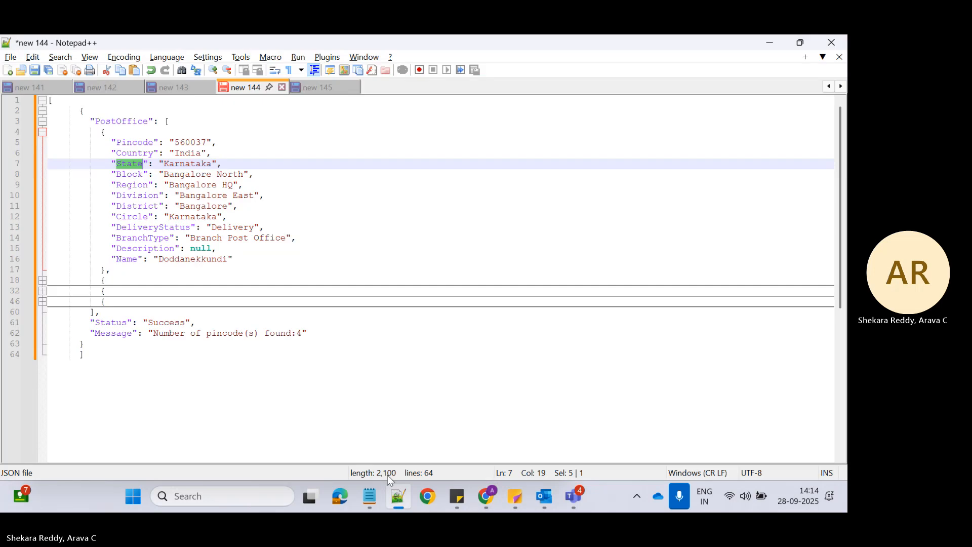
pyautogui.click(37, 304)
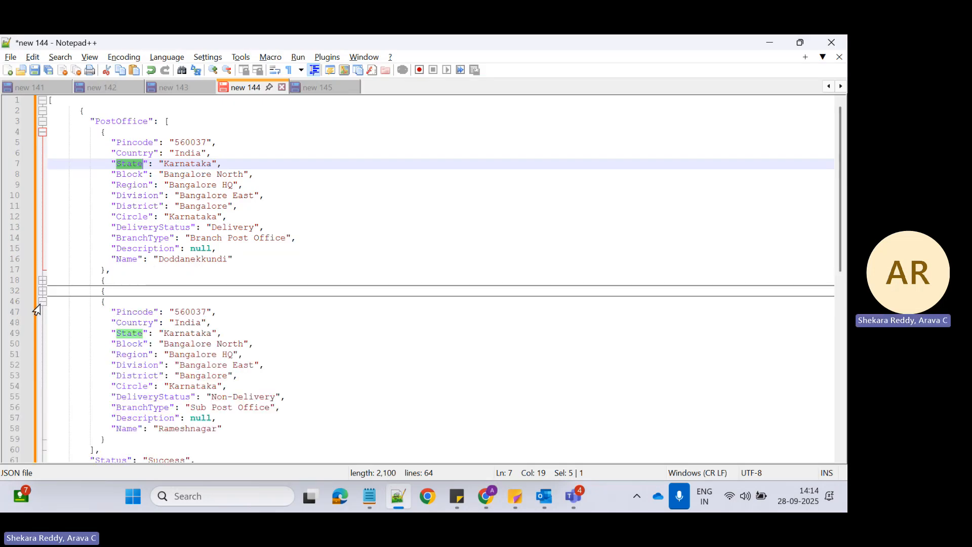
pyautogui.doubleClick(125, 430)
pyautogui.hotkey('alt', 'Tab')
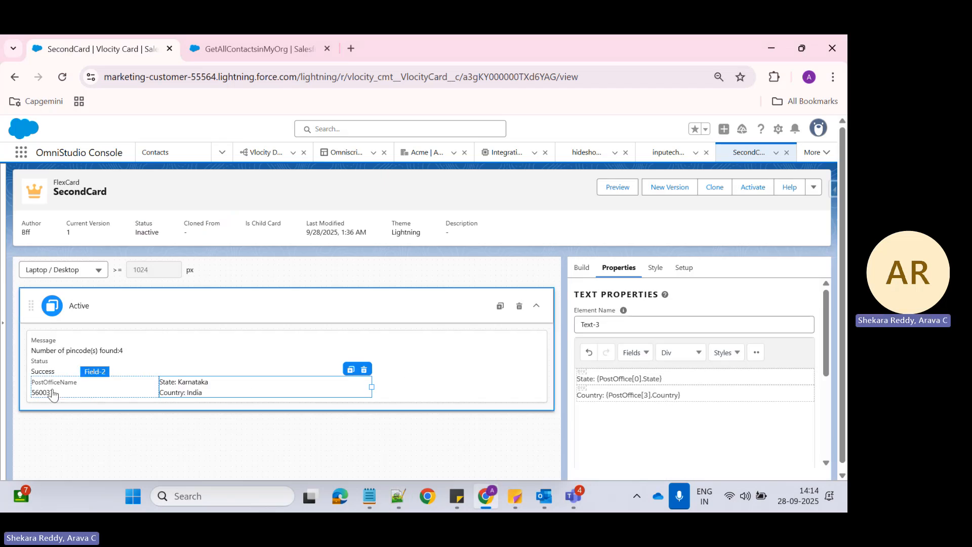
pyautogui.doubleClick(664, 395)
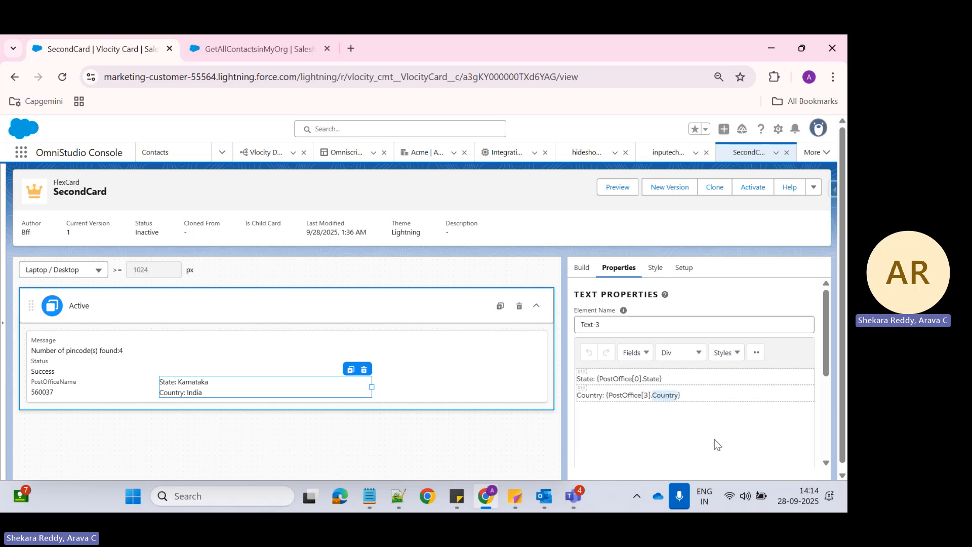
pyautogui.write('Name')
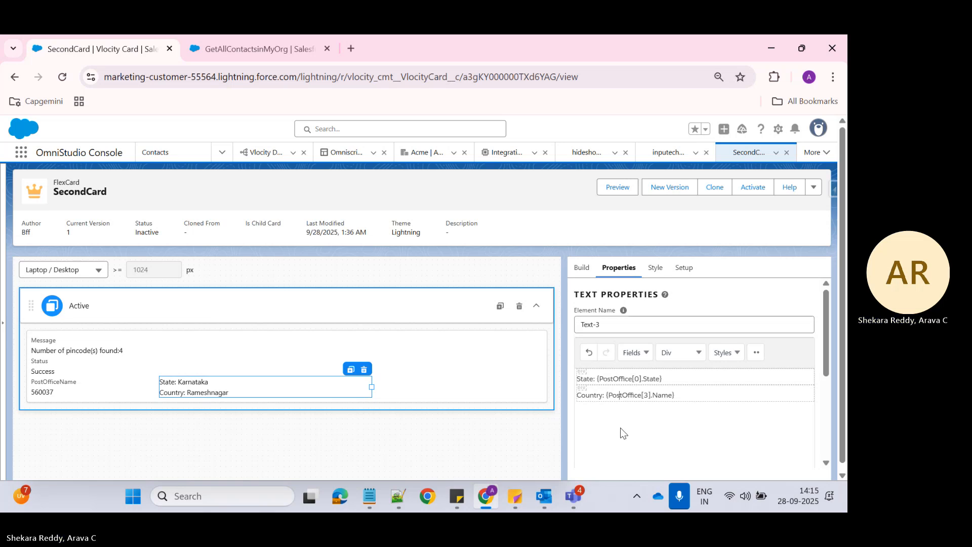
# Review the PostOffice records in Notepad++, and try to place another Status field beside the Text element in Chrome.
pyautogui.hotkey('alt', 'Tab')
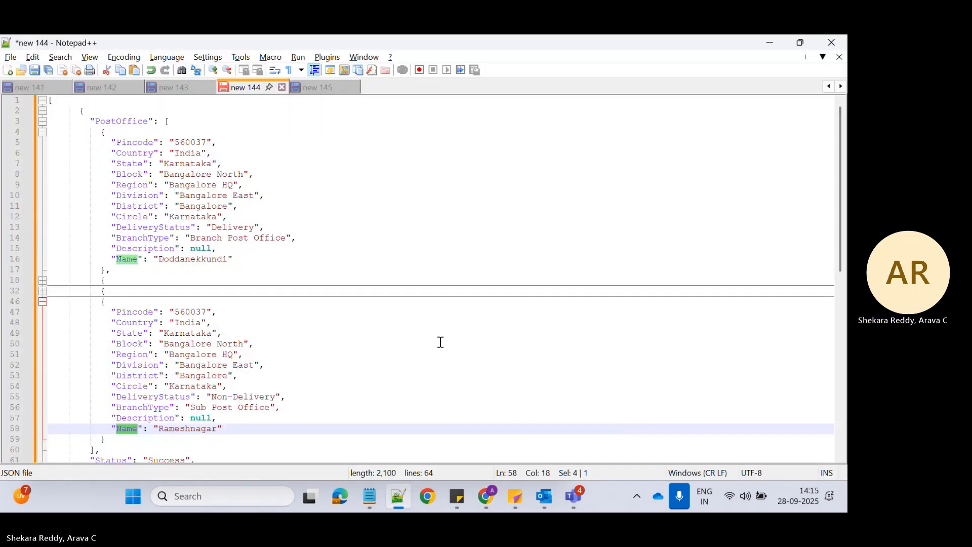
pyautogui.scroll(-5, 308, 258)
pyautogui.scroll(5, 308, 258)
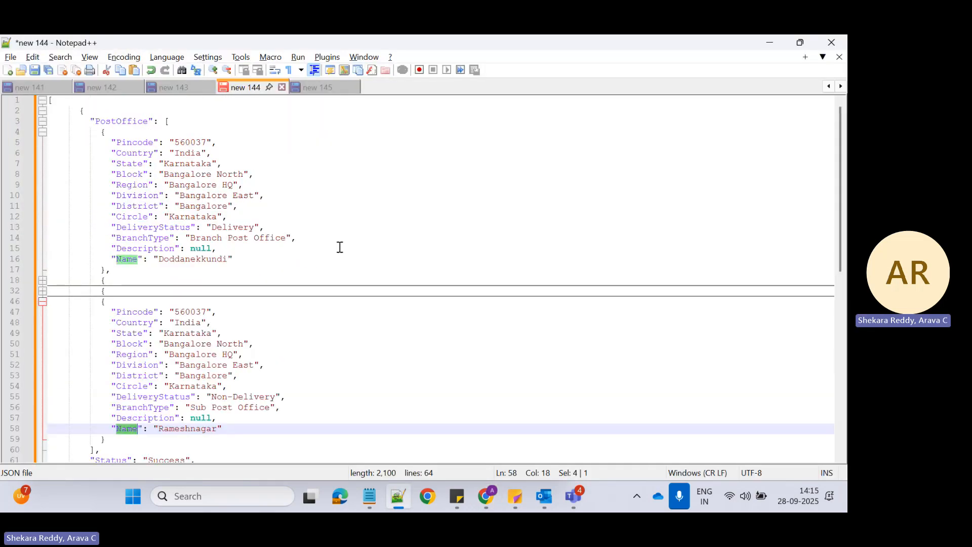
pyautogui.hotkey('alt', 'Tab')
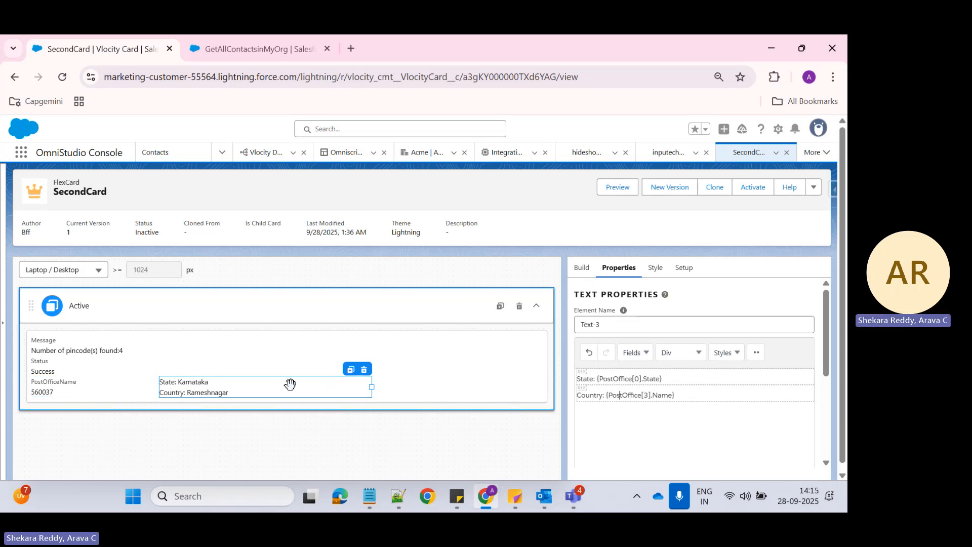
pyautogui.click(581, 268)
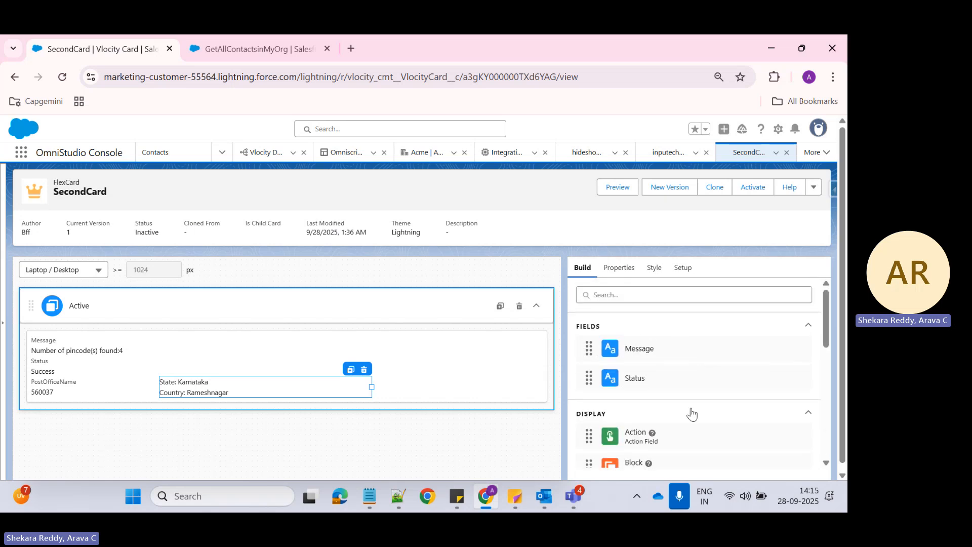
pyautogui.moveTo(634, 382); pyautogui.dragTo(445, 380)
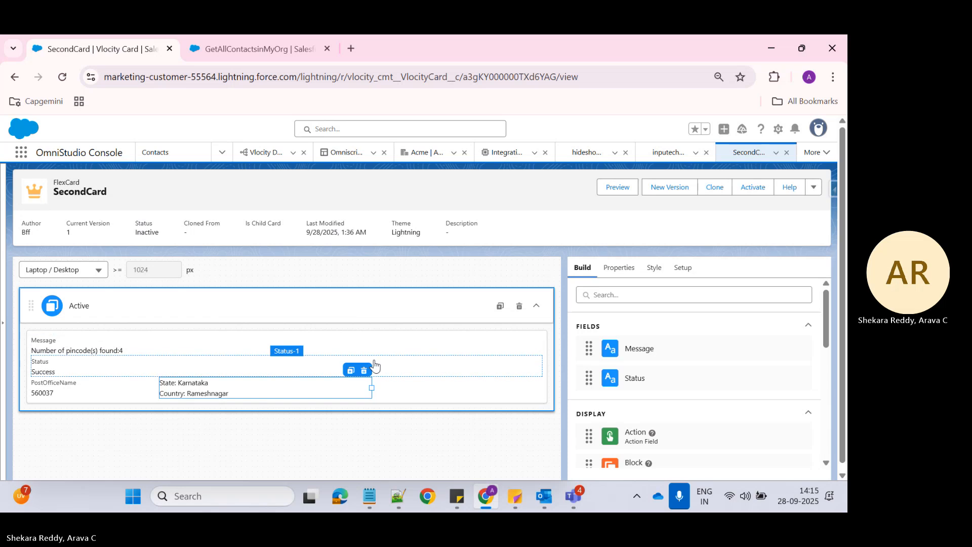
# Replace the contents of the new 145 document in Notepad++ with an outer pair of curly braces separated by blank lines.
pyautogui.click(400, 499)
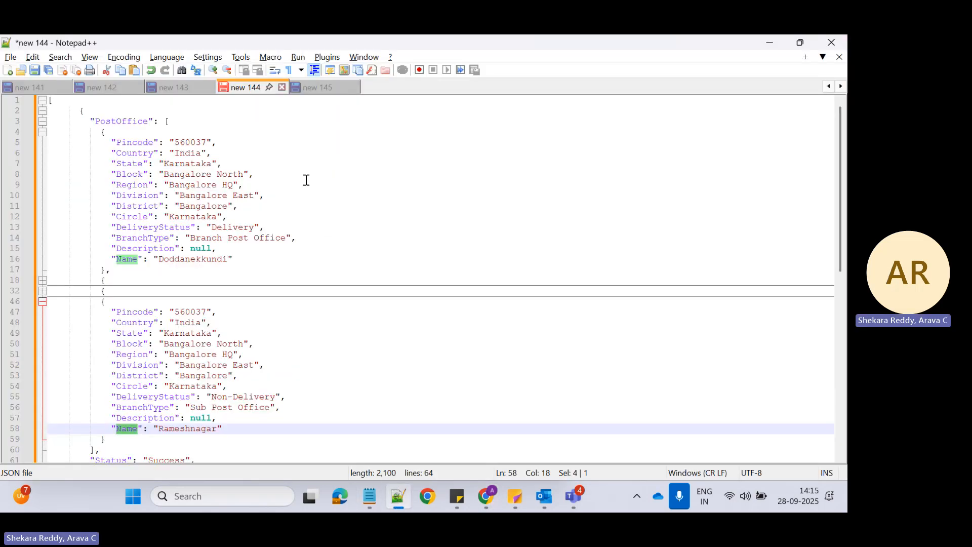
pyautogui.click(318, 88)
pyautogui.hotkey('ctrl', 'a')
pyautogui.press('BackSpace')
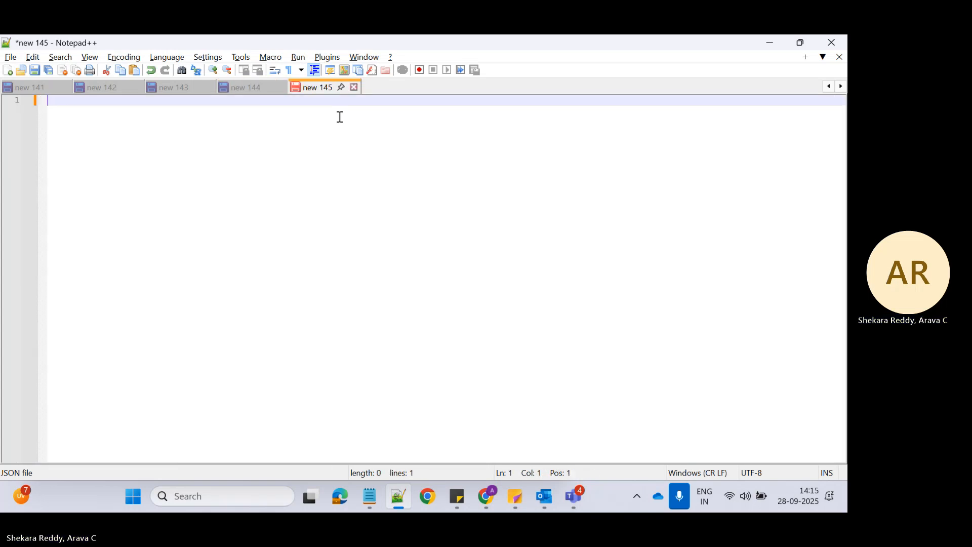
pyautogui.write('{')
pyautogui.press('Return')
pyautogui.press('Return')
pyautogui.press('Return')
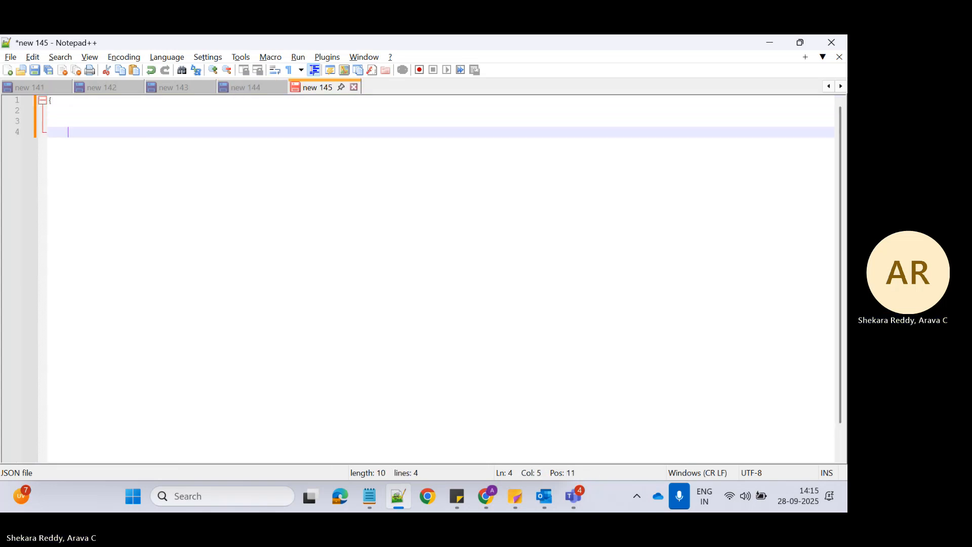
pyautogui.write('}')
pyautogui.press('Up')
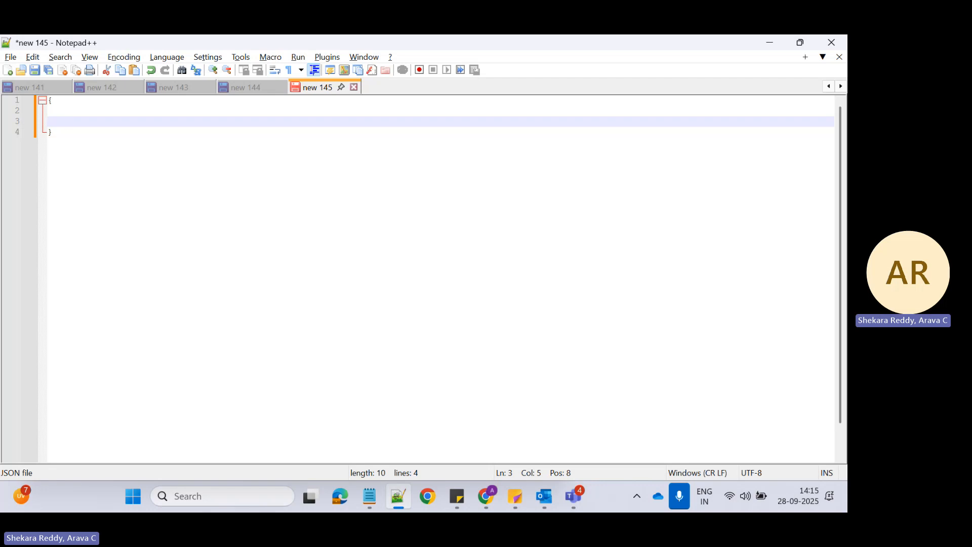
# Add an object under the key "a" containing a nested object under the key "b".
pyautogui.write('""')
pyautogui.write('a')
pyautogui.write(':{}')
pyautogui.press('Return')
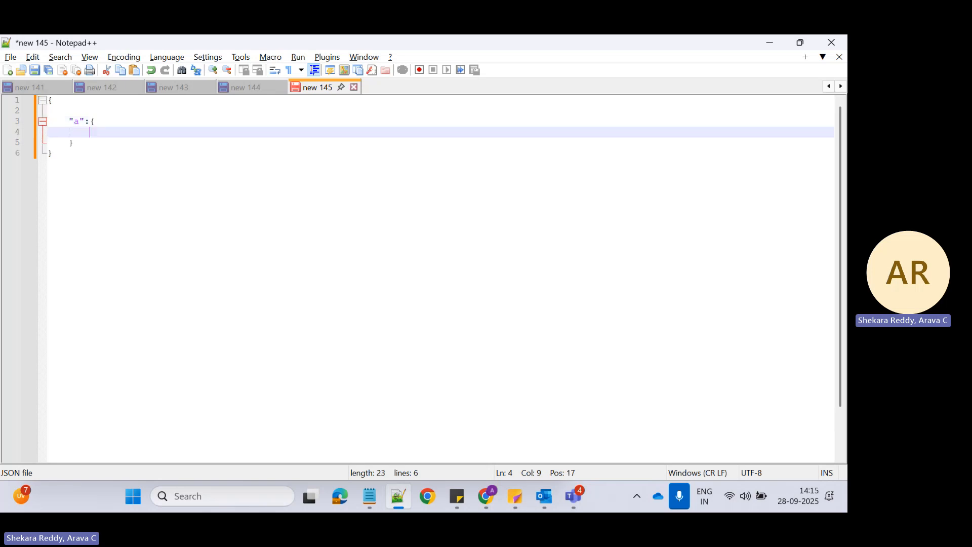
pyautogui.write('""')
pyautogui.write('b')
pyautogui.press('Right')
pyautogui.write(':{}')
pyautogui.press('Return')
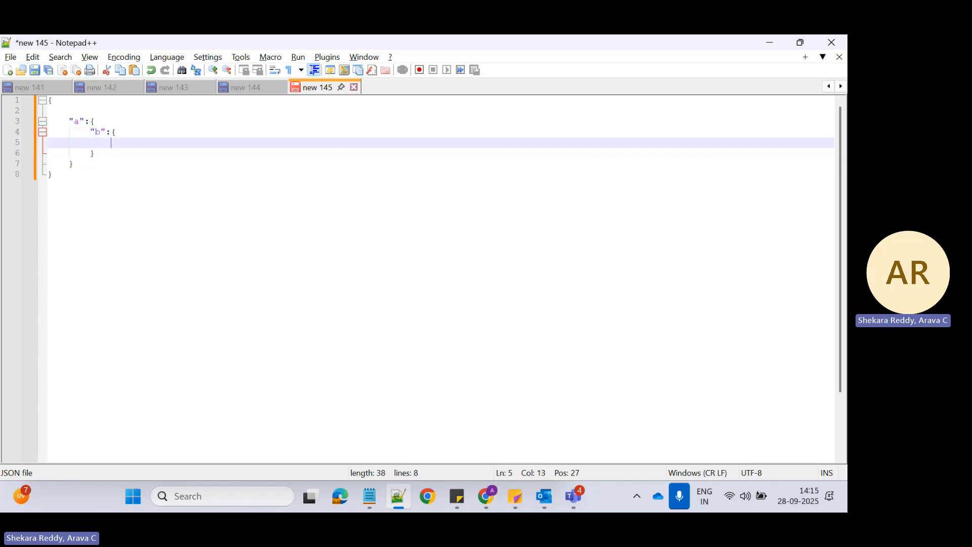
# Add the key "c" with an empty array inside object "b".
pyautogui.write('""')
pyautogui.write('c')
pyautogui.press('Right')
pyautogui.write(':')
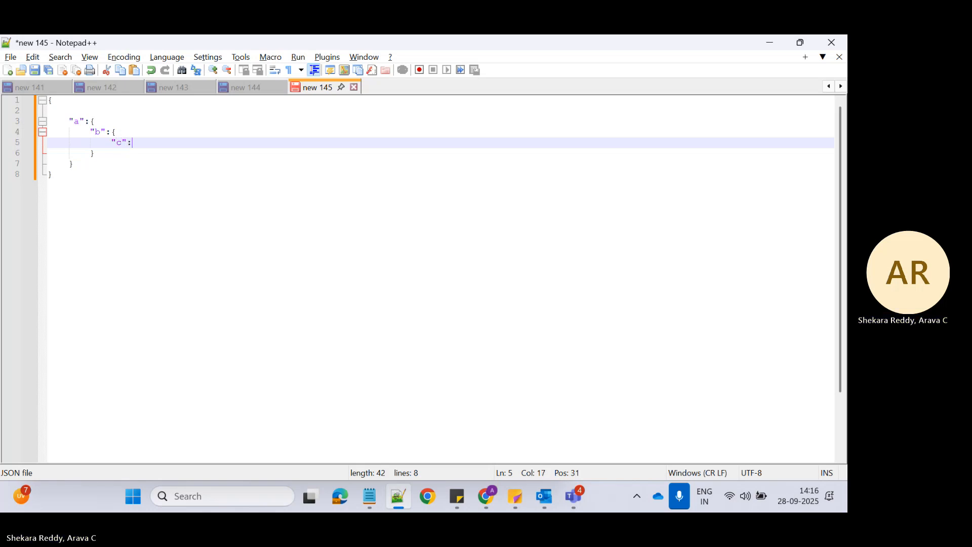
pyautogui.write('[]')
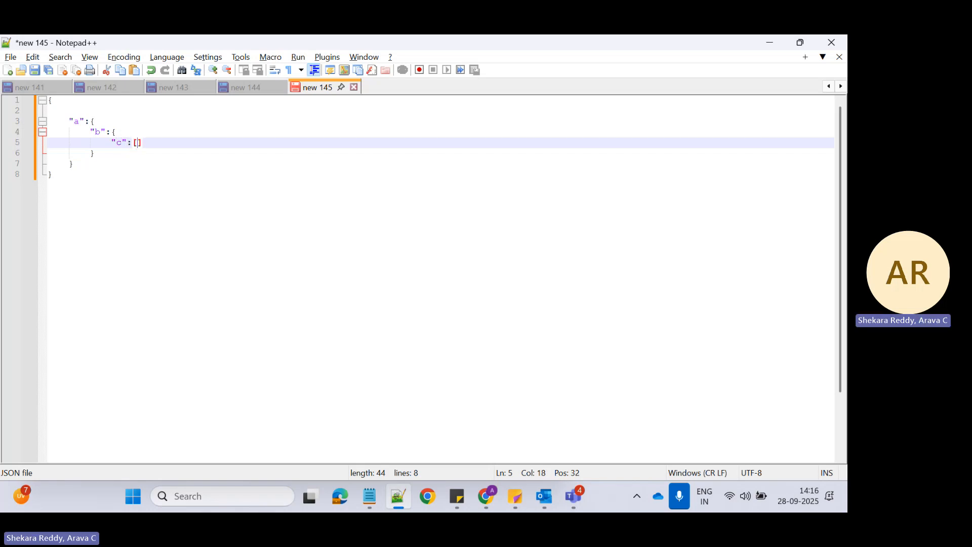
# Add two empty comma-separated objects inside the array "c".
pyautogui.write('{},{}')
pyautogui.press('Left')
pyautogui.press('Left')
pyautogui.press('Left')
pyautogui.press('Left')
# Fill the first object of array "c" with the pair "key1":"Value1".
pyautogui.write('""')
pyautogui.press('Left')
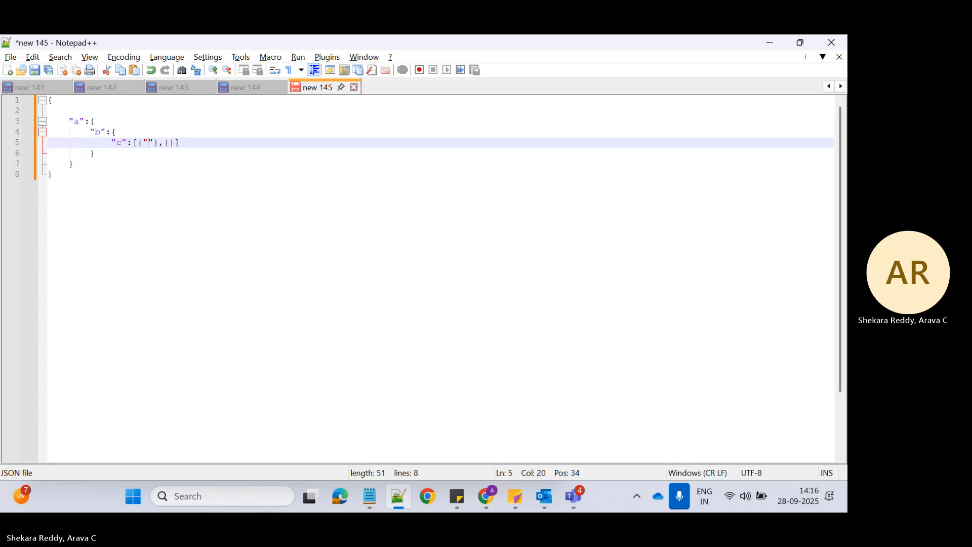
pyautogui.write('key')
pyautogui.write('1')
pyautogui.press('Right')
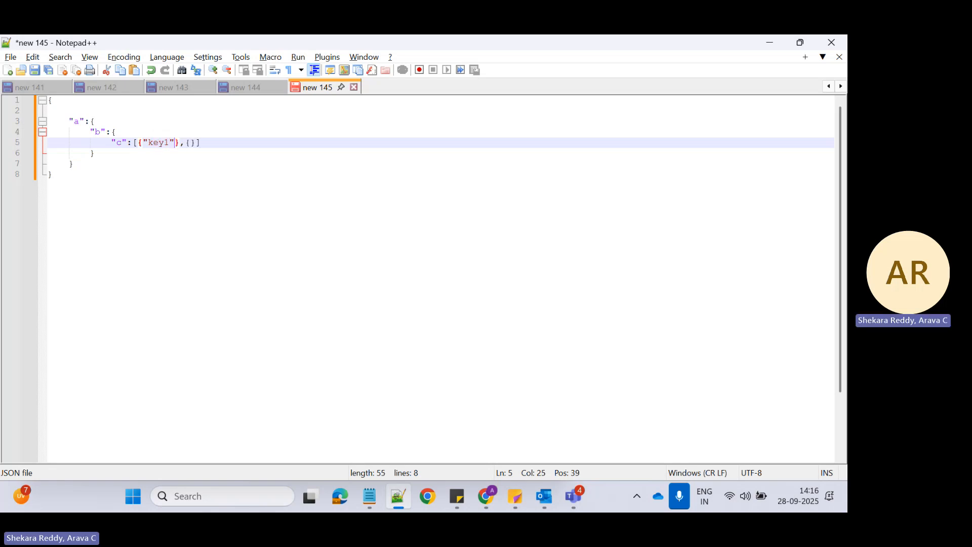
pyautogui.write(':""')
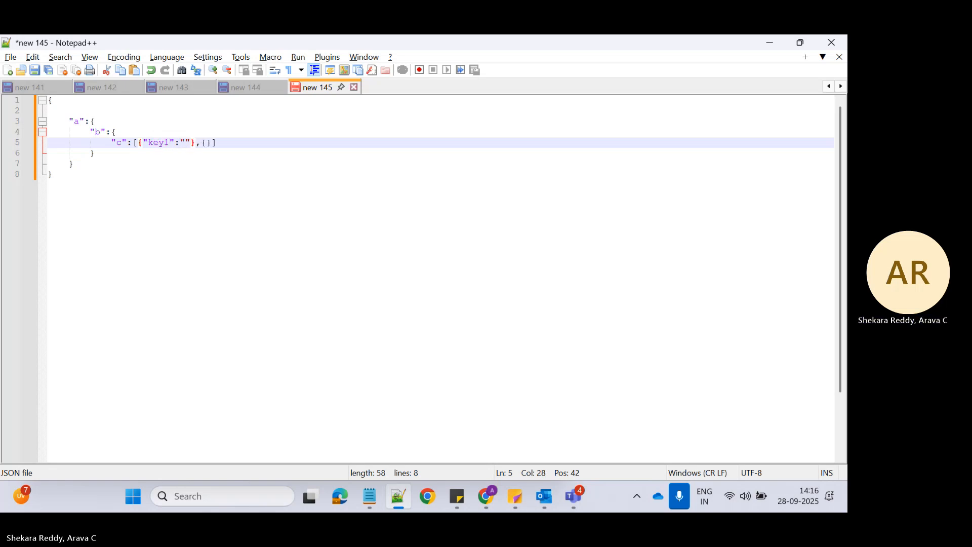
pyautogui.press('Left')
pyautogui.write('Value1')
pyautogui.click(195, 171)
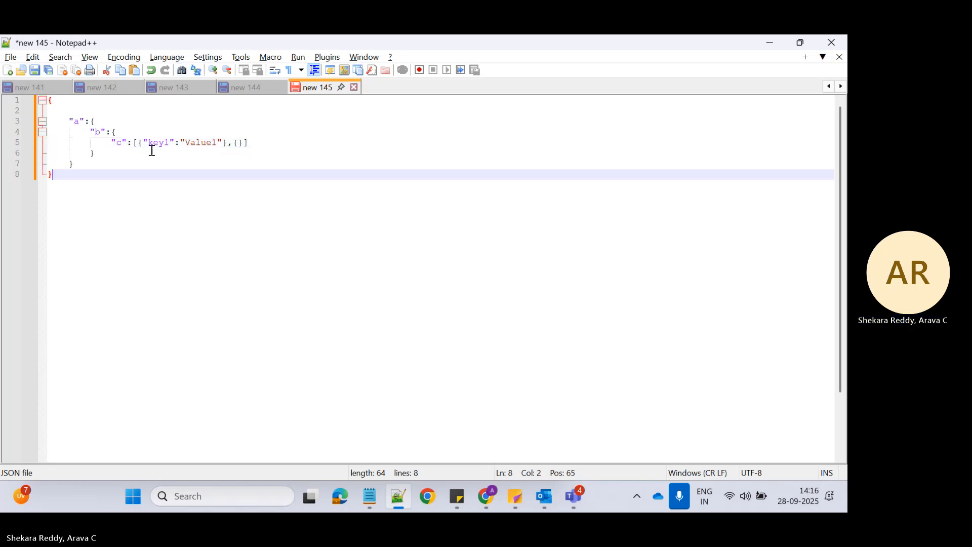
# Copy the "key1":"Value1" pair into the second object of array "c" and rename the copied key to key2.
pyautogui.moveTo(143, 142); pyautogui.dragTo(160, 141)
pyautogui.moveTo(208, 143); pyautogui.dragTo(221, 143)
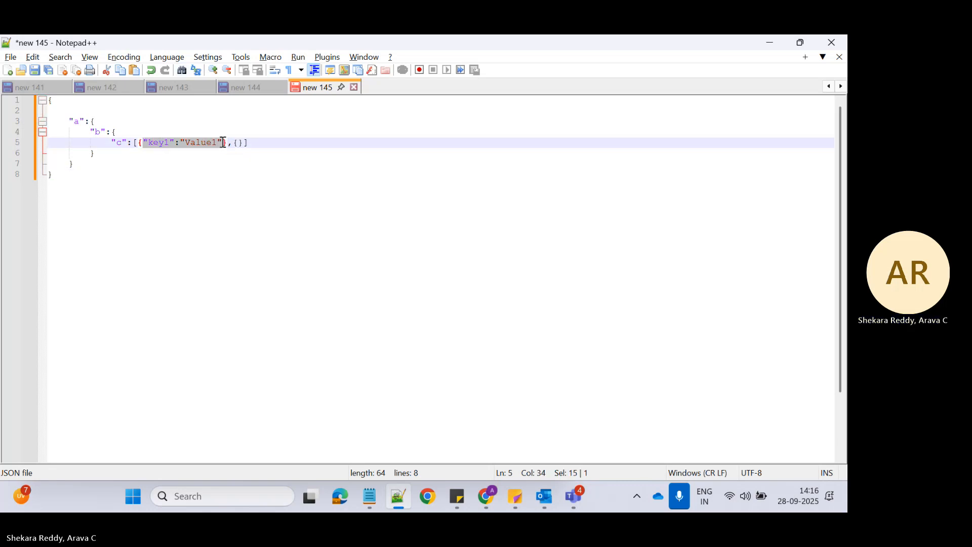
pyautogui.rightClick(238, 143)
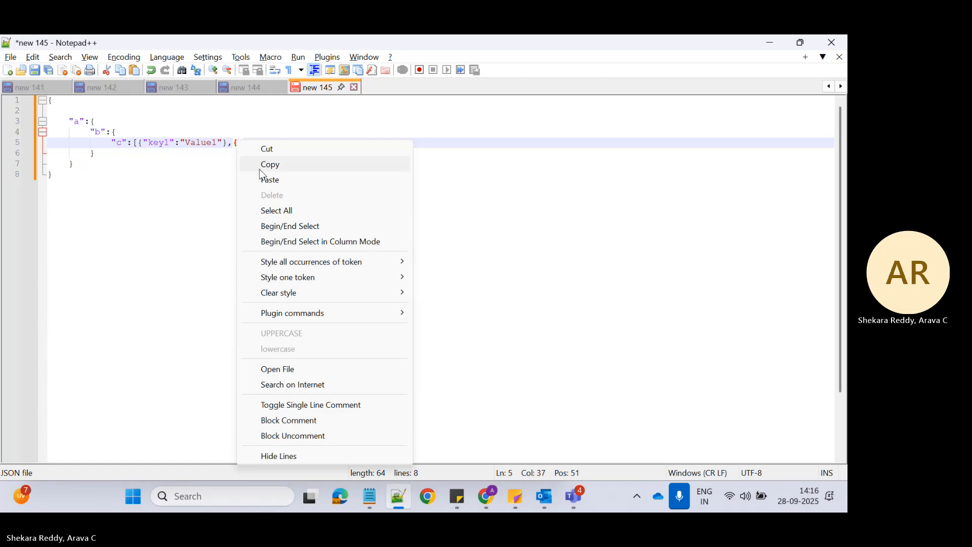
pyautogui.click(448, 126)
pyautogui.click(237, 142)
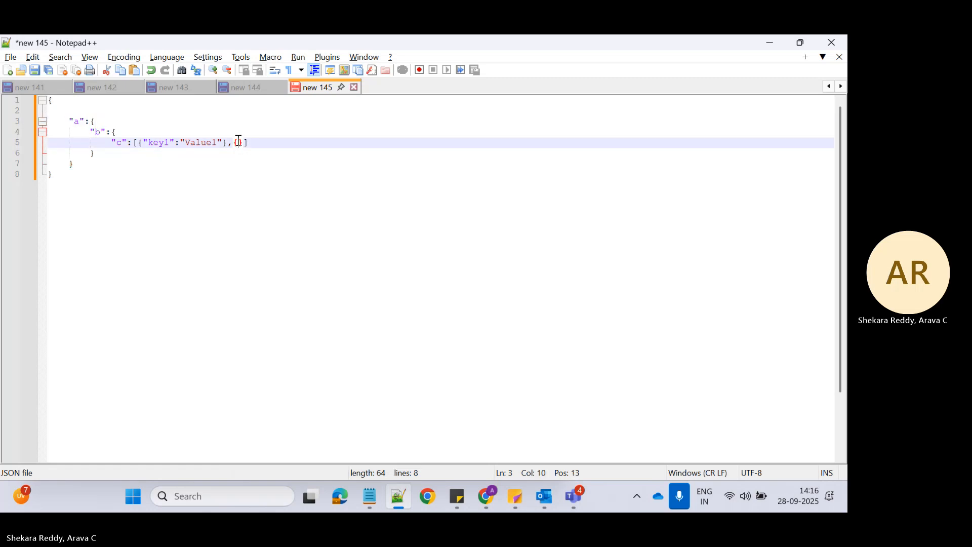
pyautogui.hotkey('ctrl', 'v')
pyautogui.press('BackSpace')
pyautogui.write('2')
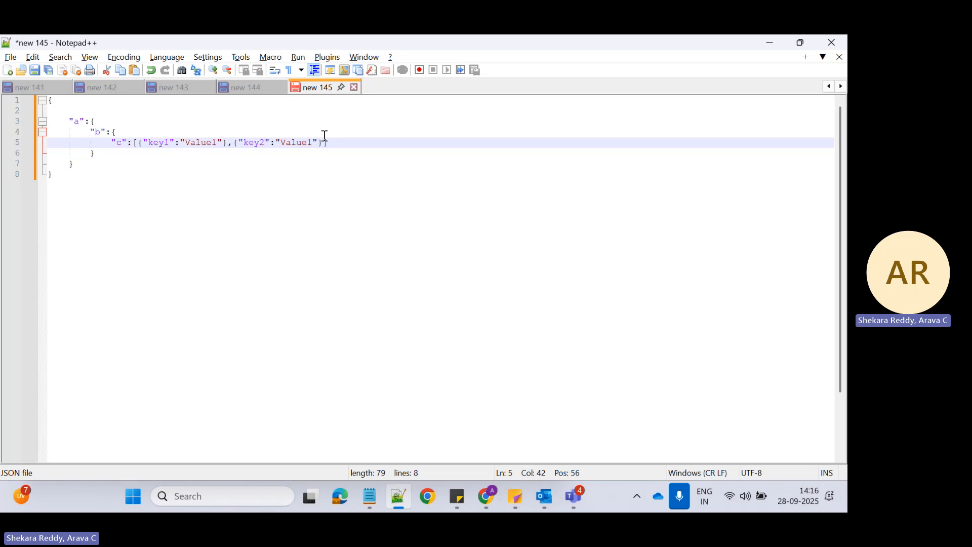
# Set the value of "key2" in the second object to Value2.
pyautogui.click(311, 142)
pyautogui.press('BackSpace')
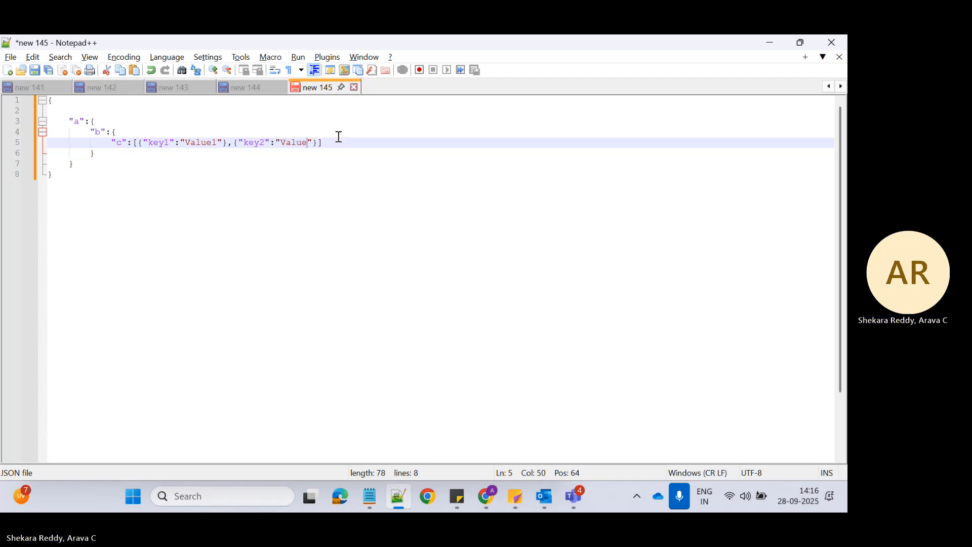
pyautogui.write('2')
pyautogui.click(145, 202)
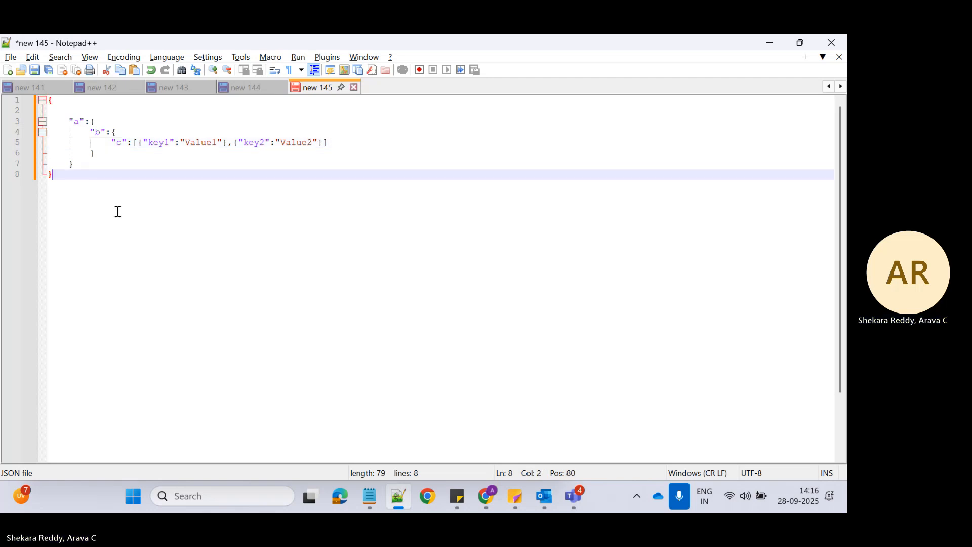
# Review the nested JSON sample down to key2 and select the whole document.
pyautogui.hotkey('ctrl', 'a')
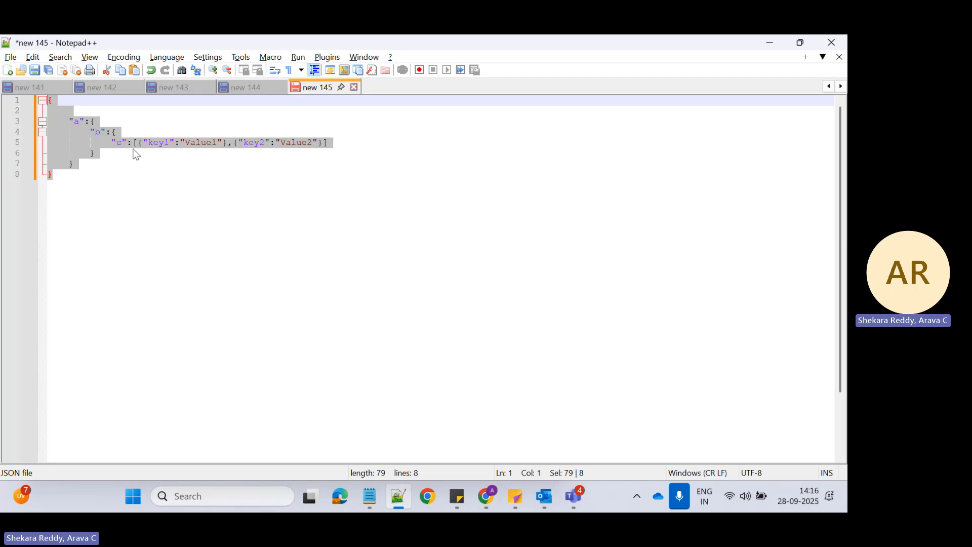
pyautogui.doubleClick(249, 143)
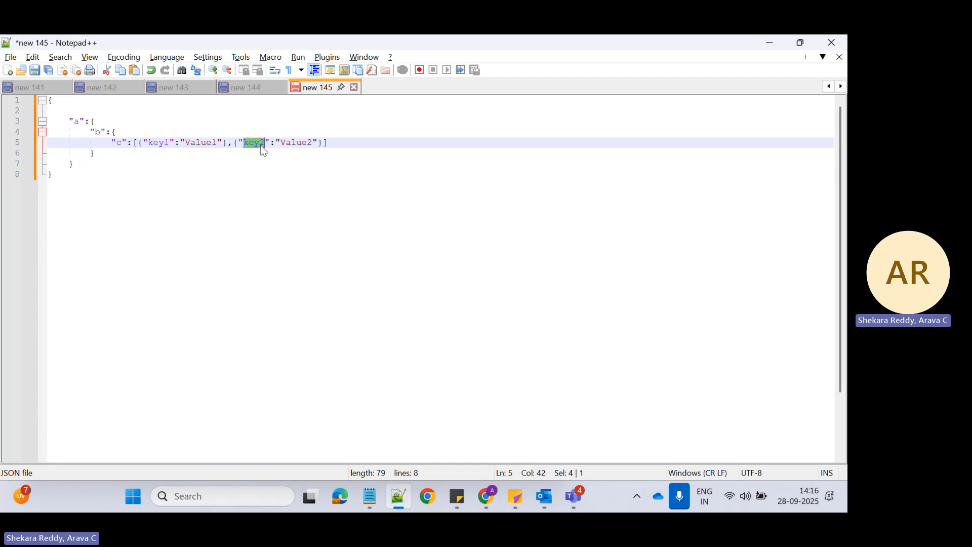
pyautogui.click(232, 174)
pyautogui.hotkey('ctrl', 'a')
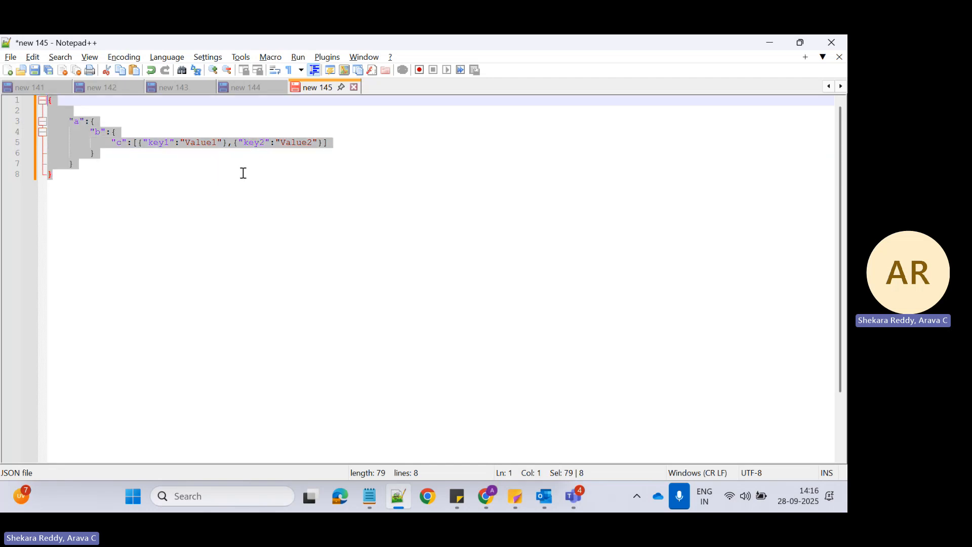
# Switch to Chrome, search the App Launcher for "flex" and open the OmniStudio FlexCards list in a new browser tab.
pyautogui.hotkey('alt', 'Tab')
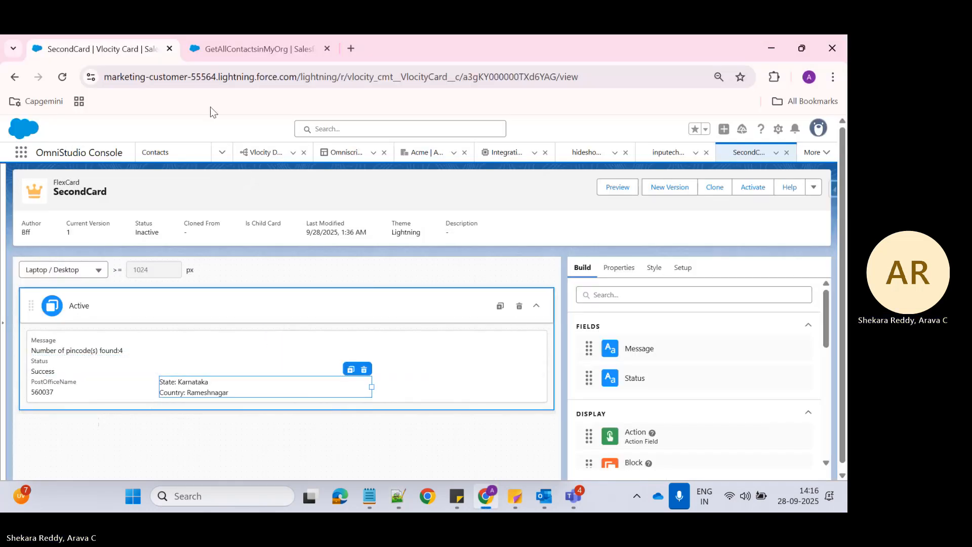
pyautogui.click(21, 152)
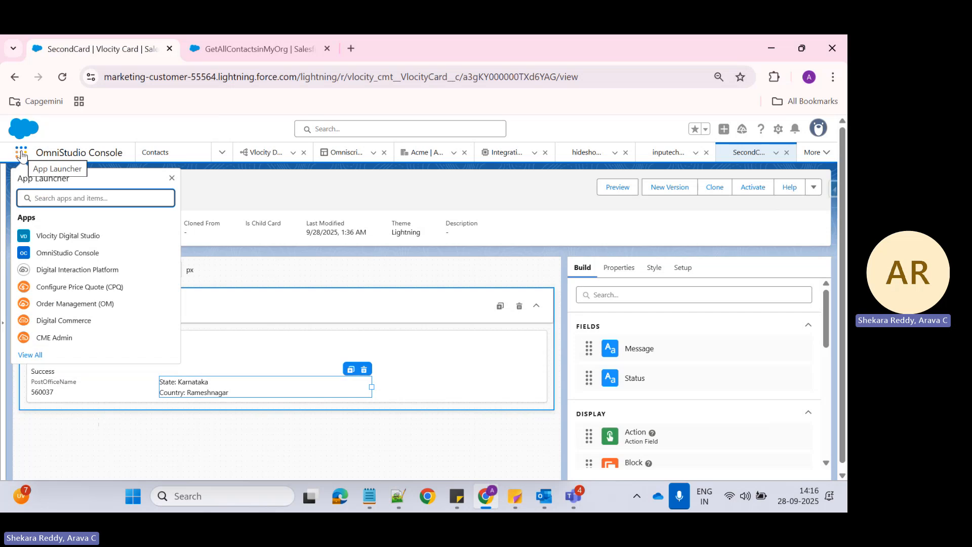
pyautogui.write('flex')
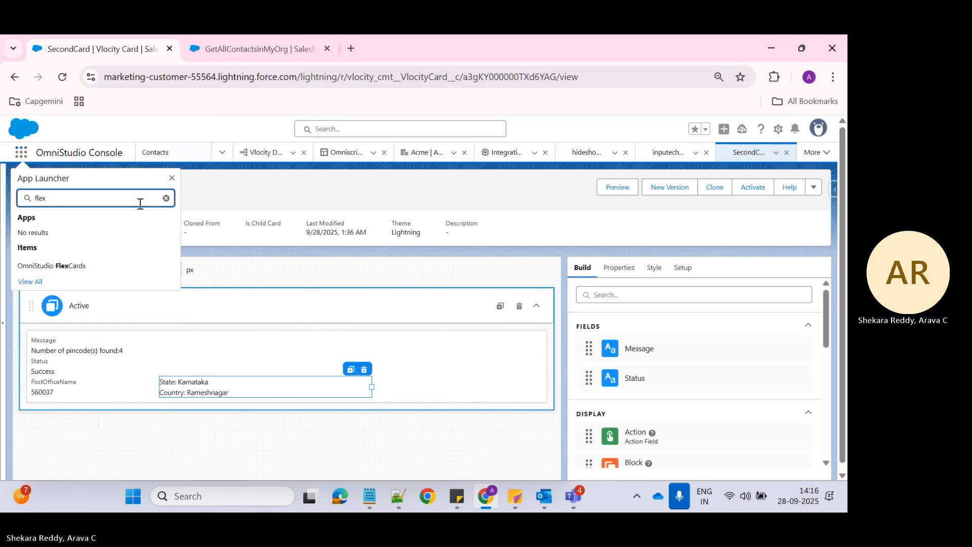
pyautogui.rightClick(66, 265)
pyautogui.click(102, 281)
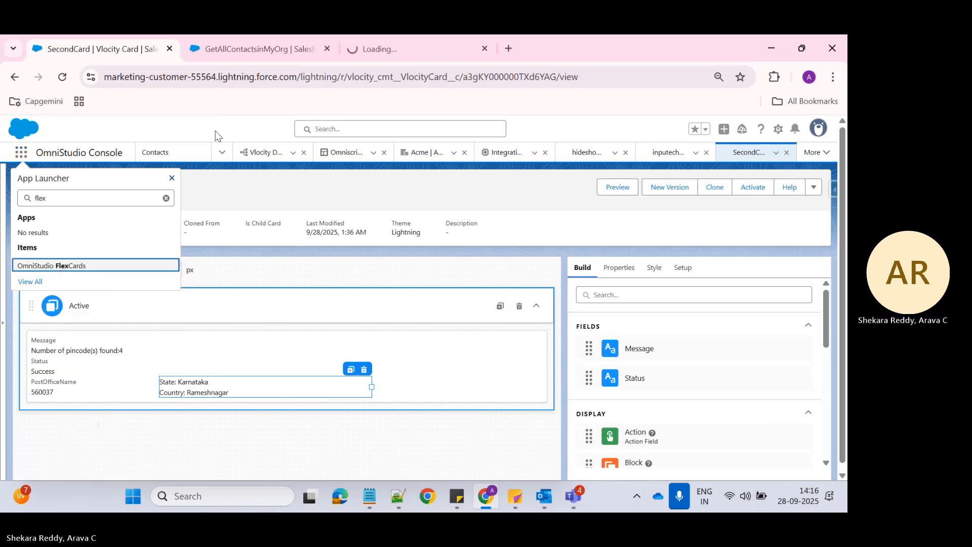
pyautogui.click(383, 38)
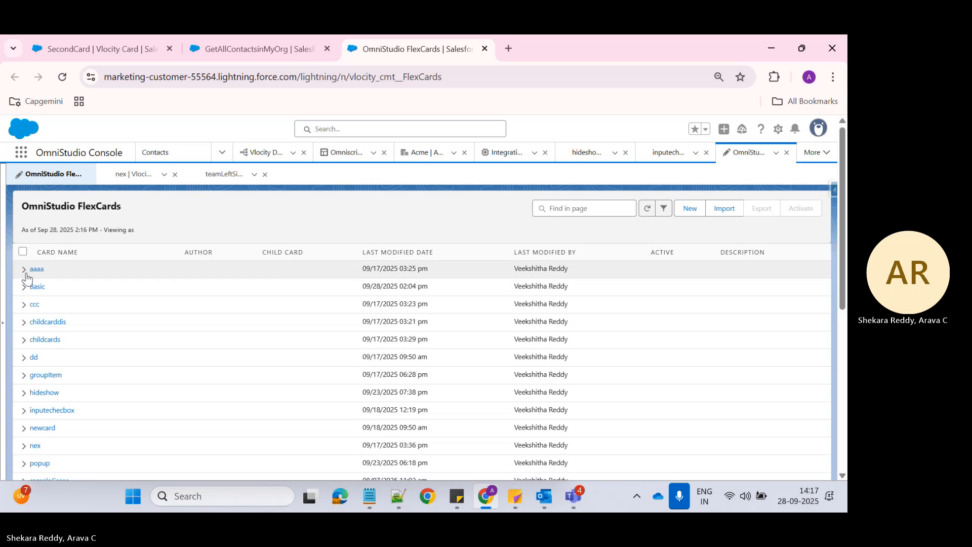
# Open version 1 of the Basic FlexCard and examine the properties and condition of its AccountName field.
pyautogui.click(23, 286)
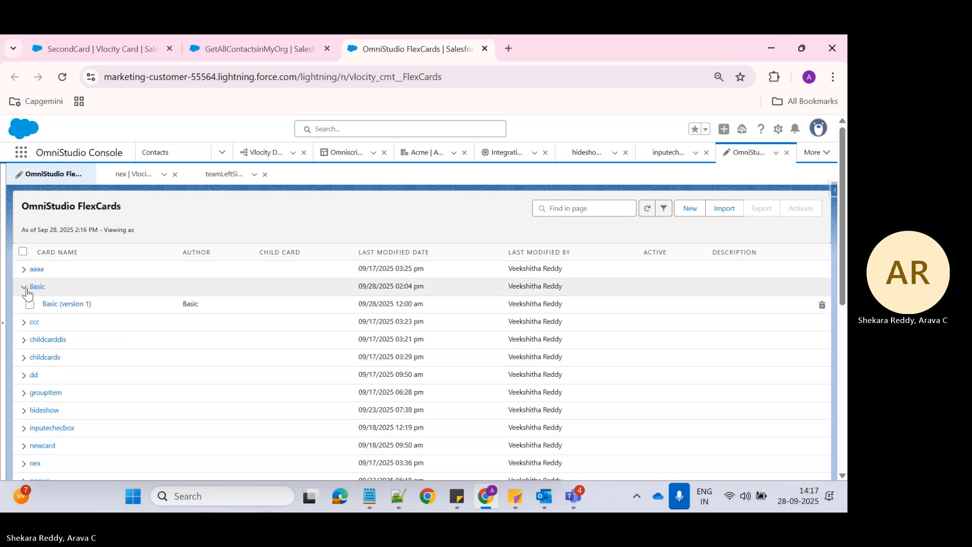
pyautogui.click(60, 306)
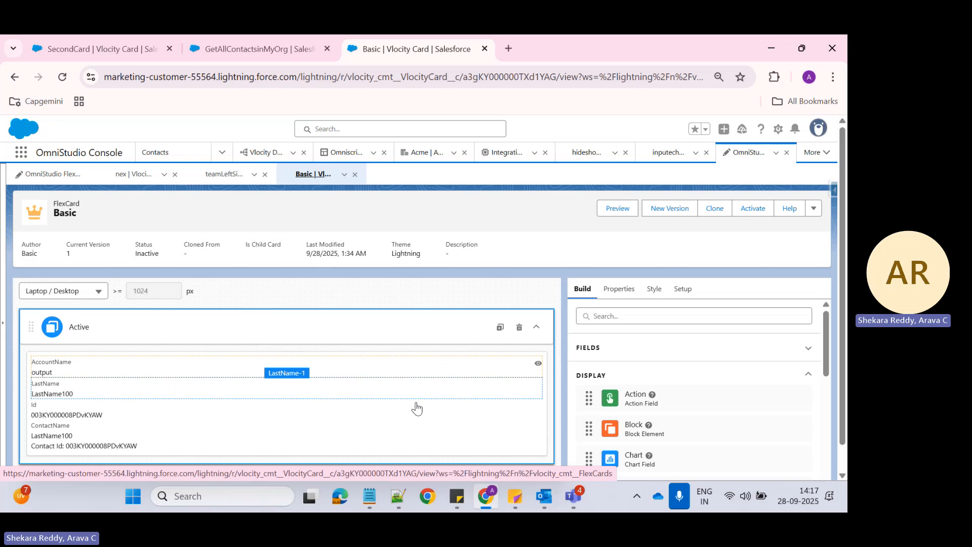
pyautogui.click(64, 371)
pyautogui.scroll(-5, 681, 400)
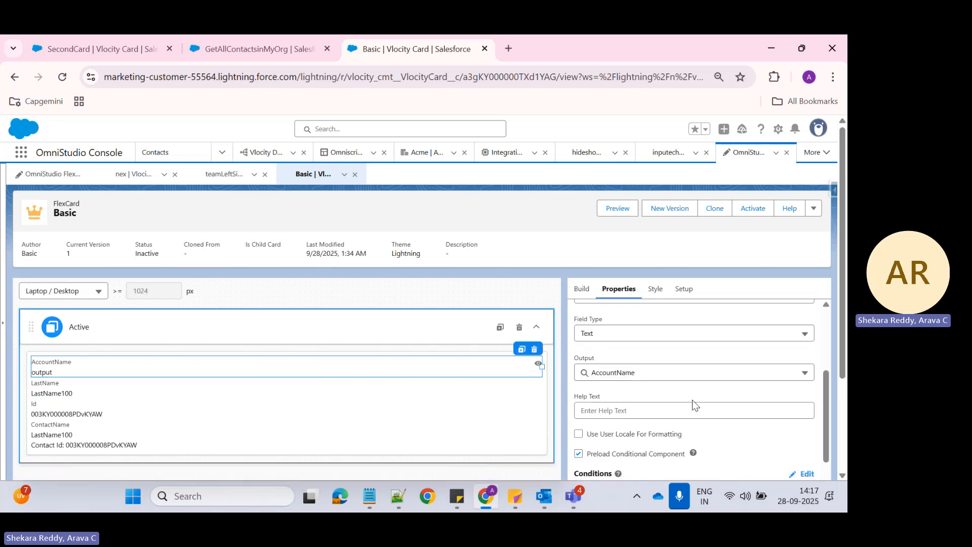
pyautogui.scroll(-5, 611, 451)
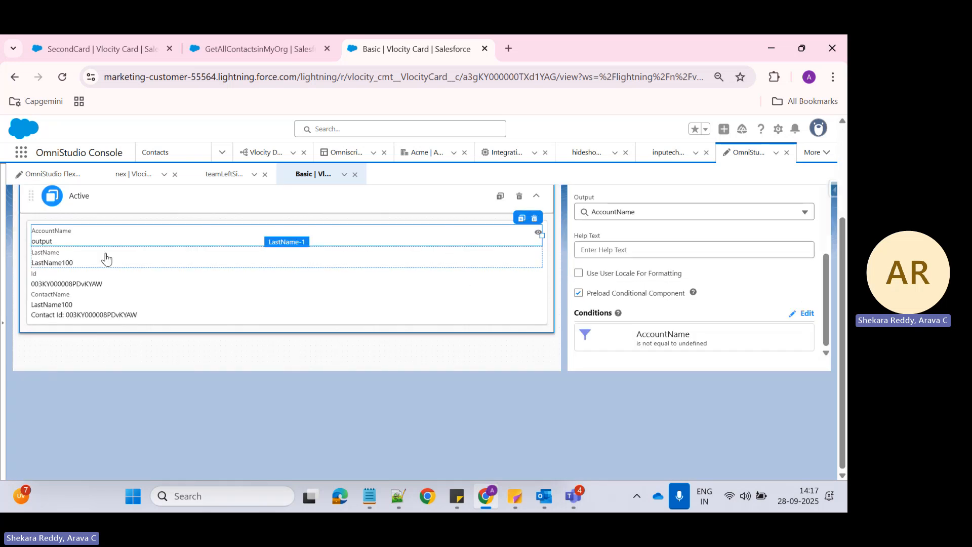
pyautogui.scroll(5, 639, 385)
pyautogui.scroll(5, 697, 347)
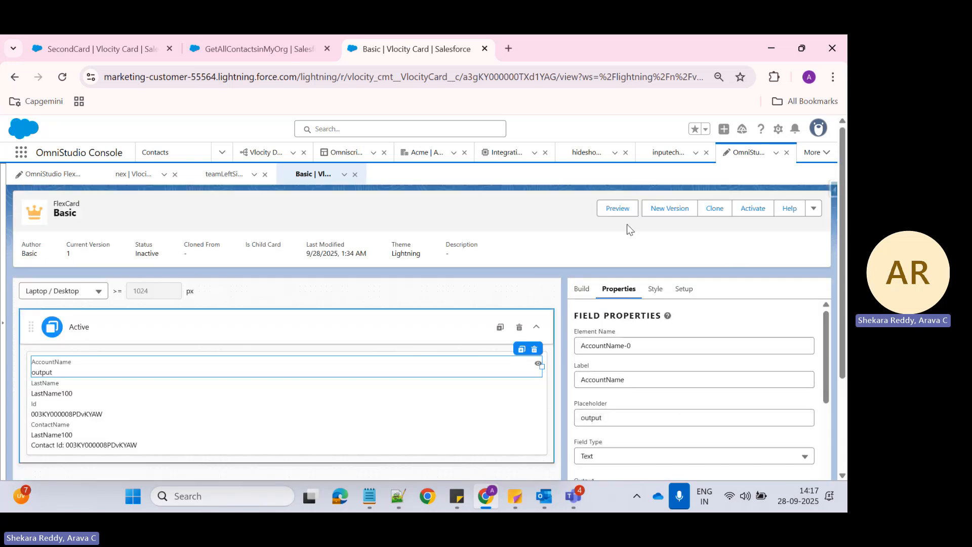
# Preview the Basic FlexCard and examine which contact records show the AccountName field.
pyautogui.click(617, 208)
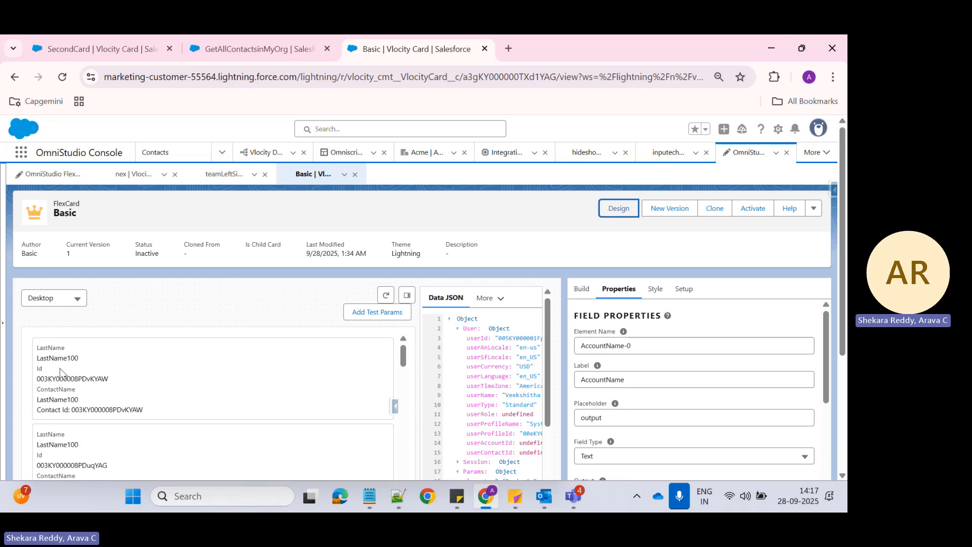
pyautogui.scroll(-3, 51, 387)
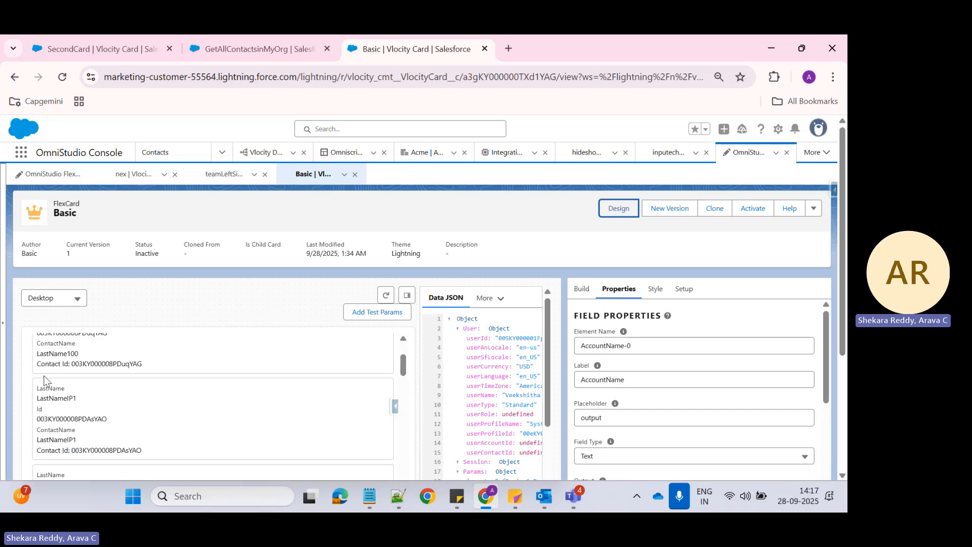
pyautogui.scroll(3, 168, 405)
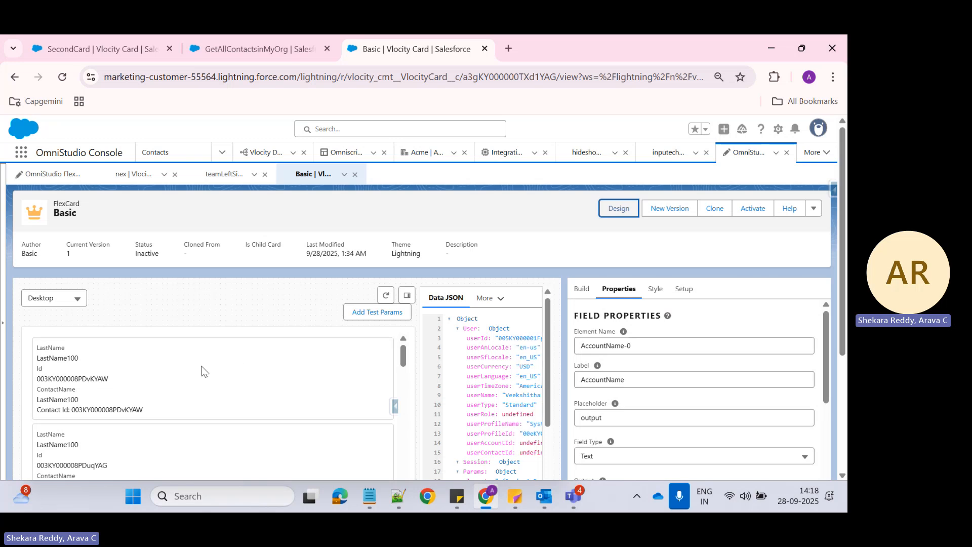
pyautogui.click(47, 353)
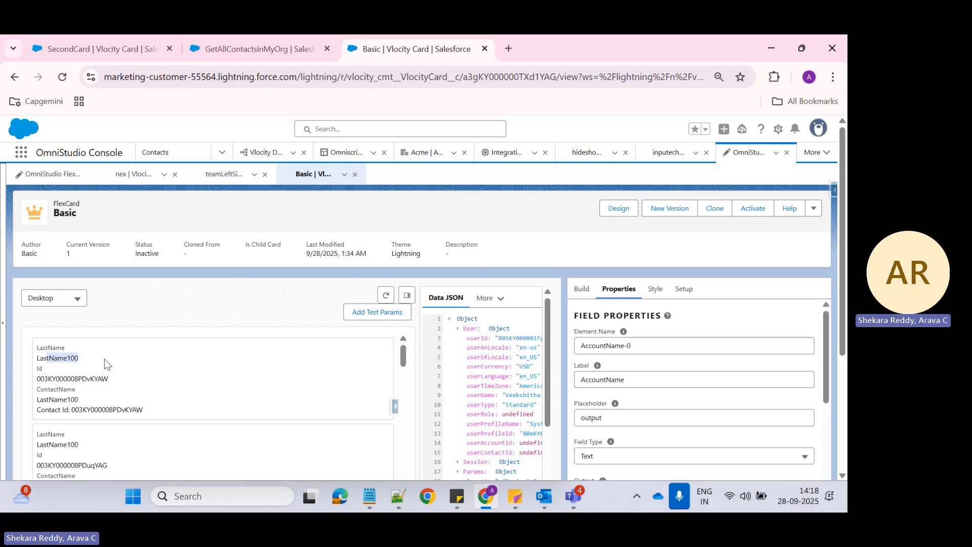
pyautogui.scroll(-3, 146, 368)
pyautogui.scroll(-2, 146, 368)
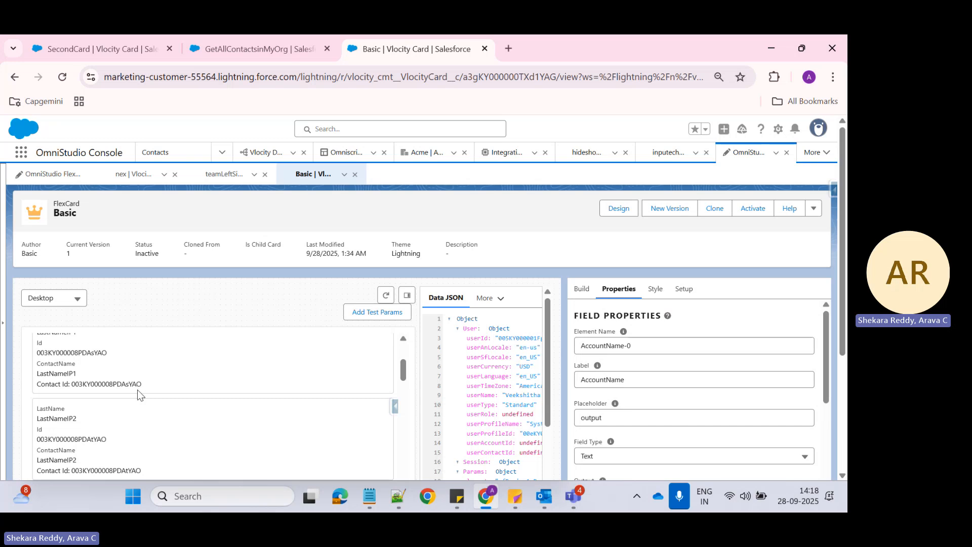
pyautogui.scroll(-2, 139, 396)
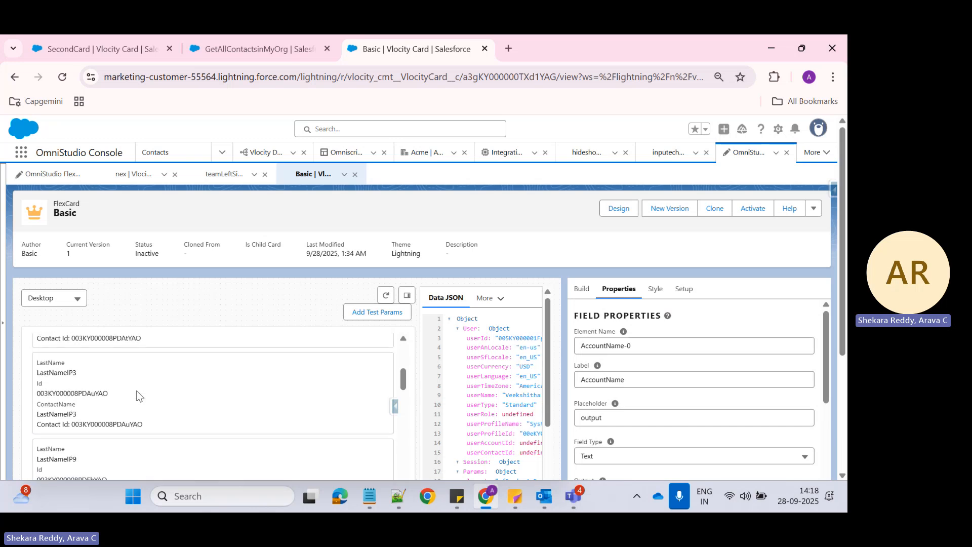
pyautogui.scroll(-5, 132, 390)
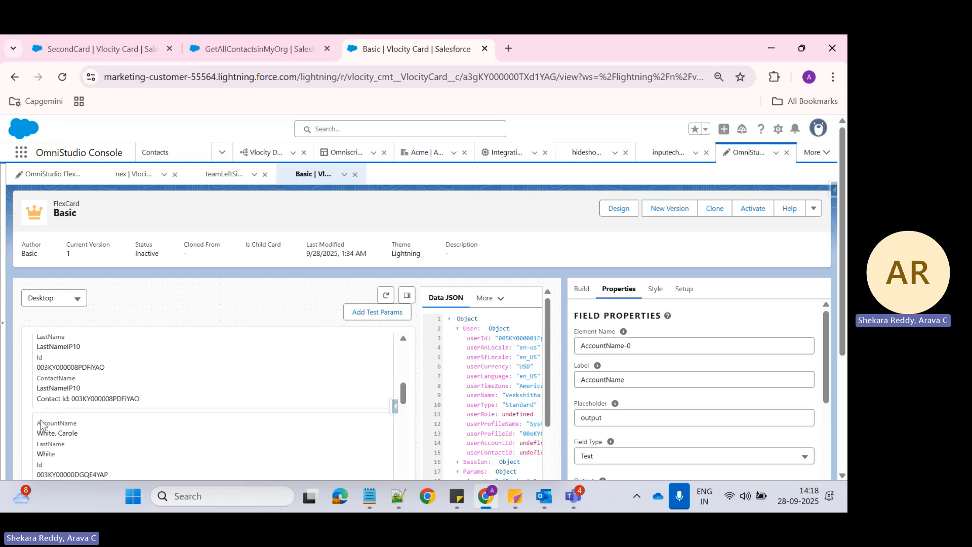
pyautogui.moveTo(41, 424); pyautogui.dragTo(82, 428)
pyautogui.scroll(-2, 96, 443)
pyautogui.scroll(10, 100, 444)
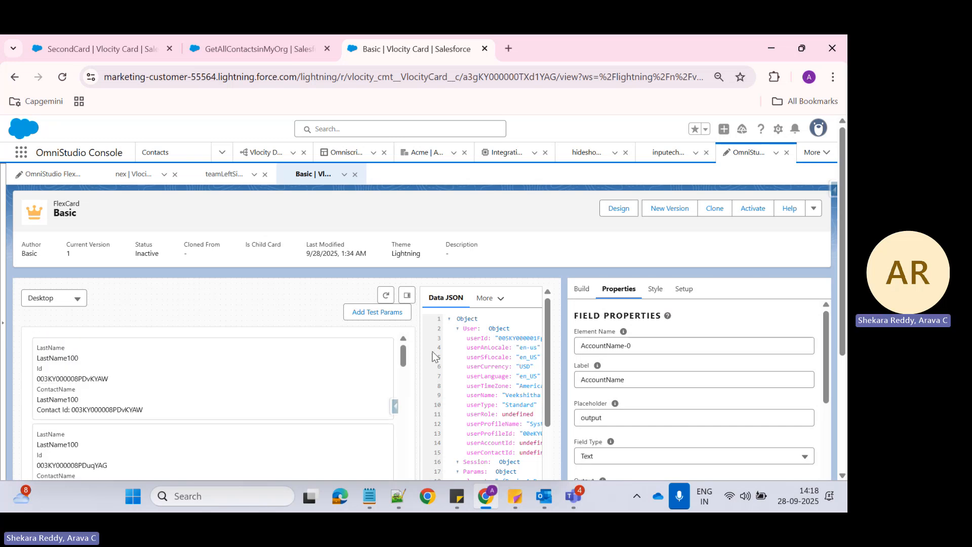
# Return the Basic FlexCard to the design view and check the condition set on the AccountName field.
pyautogui.click(622, 220)
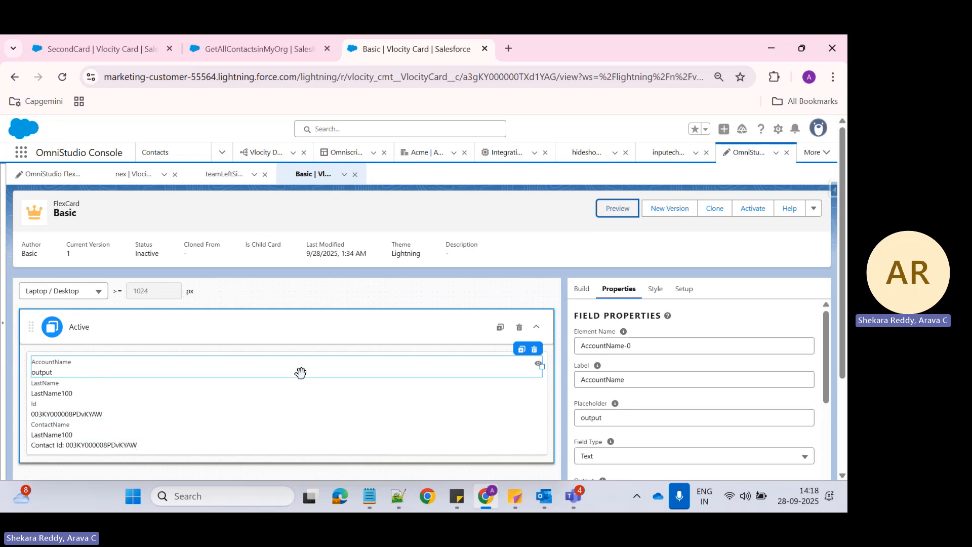
pyautogui.scroll(-6, 634, 436)
pyautogui.scroll(-1, 724, 458)
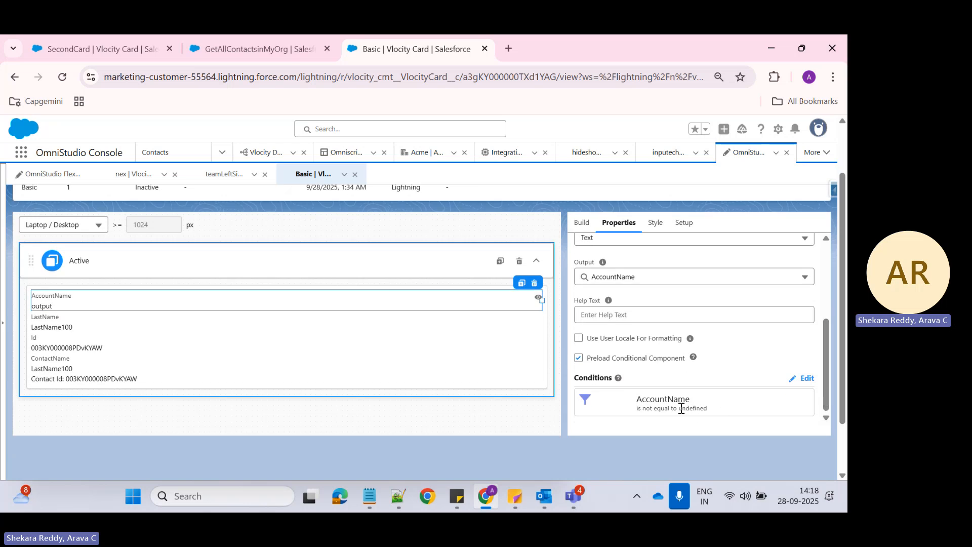
pyautogui.scroll(3, 385, 375)
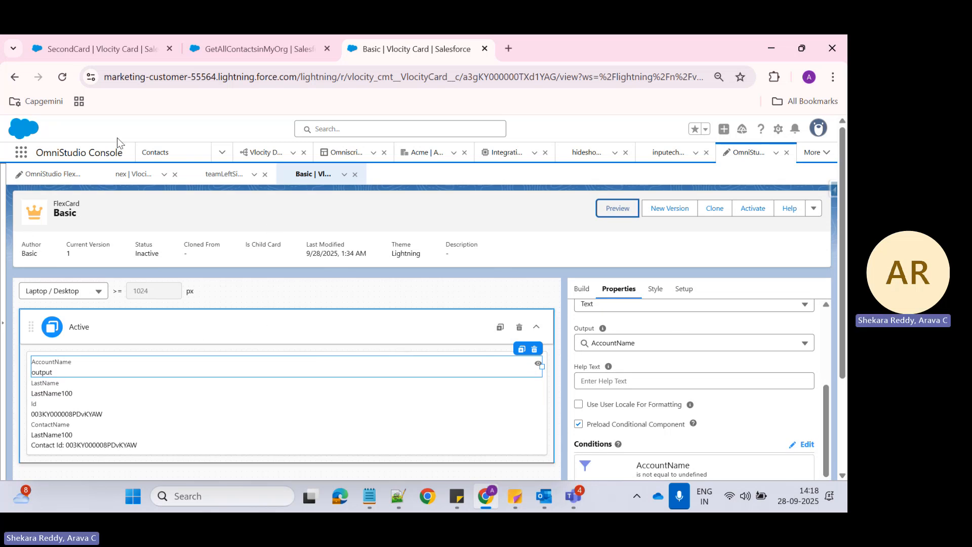
# Search the App Launcher for "flex", open the OmniStudio FlexCards list and start a new FlexCard.
pyautogui.click(21, 152)
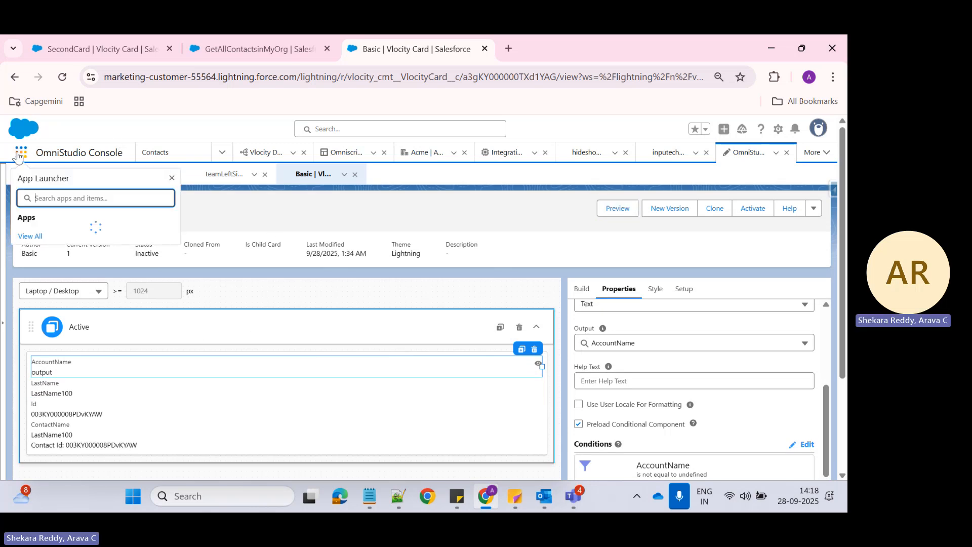
pyautogui.write('flex')
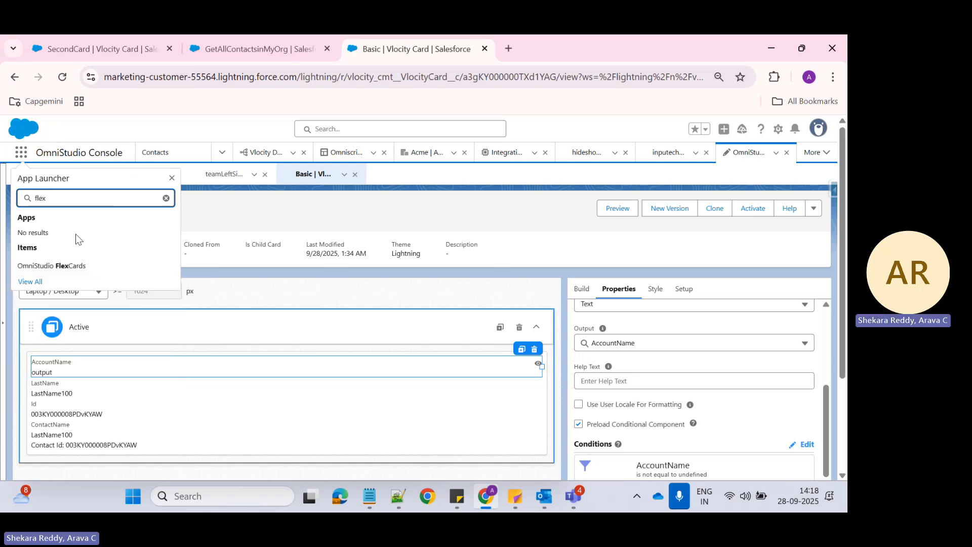
pyautogui.click(67, 265)
pyautogui.click(690, 209)
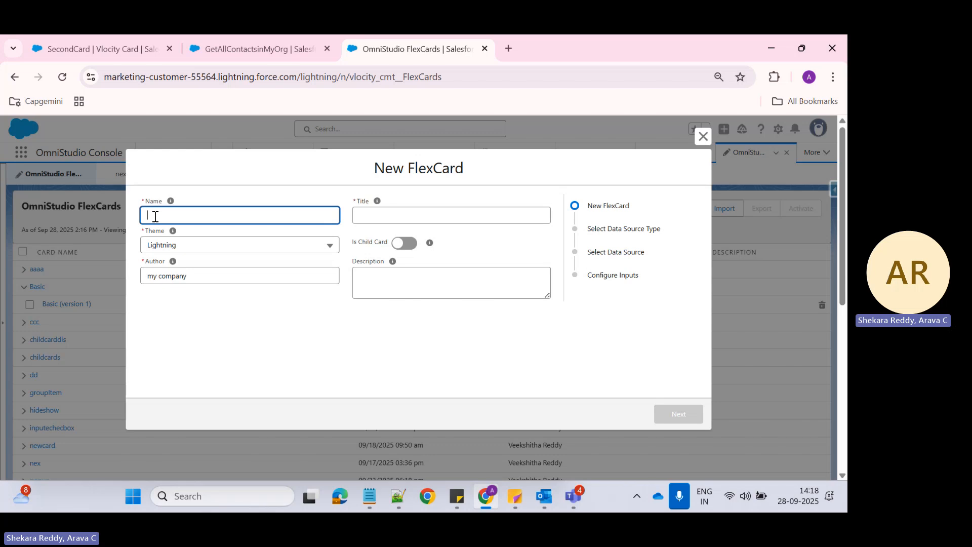
# Name the new FlexCard 3rd, set its author to sss and proceed to the data source type.
pyautogui.write('3rd')
pyautogui.moveTo(202, 275); pyautogui.dragTo(124, 274)
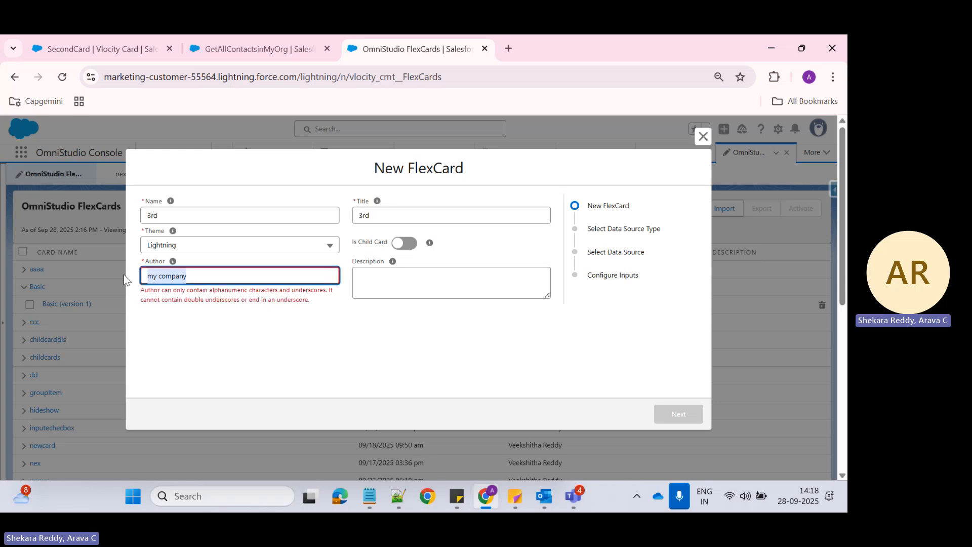
pyautogui.write('ar')
pyautogui.click(678, 412)
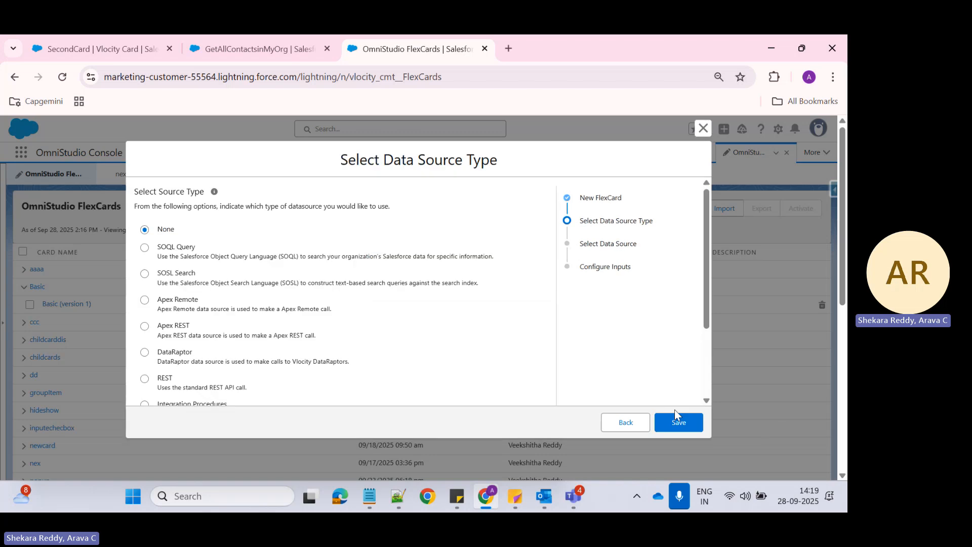
# Choose Custom as the data source type, paste the nested JSON sample as the custom JSON and save the 3rd FlexCard.
pyautogui.scroll(-2, 217, 339)
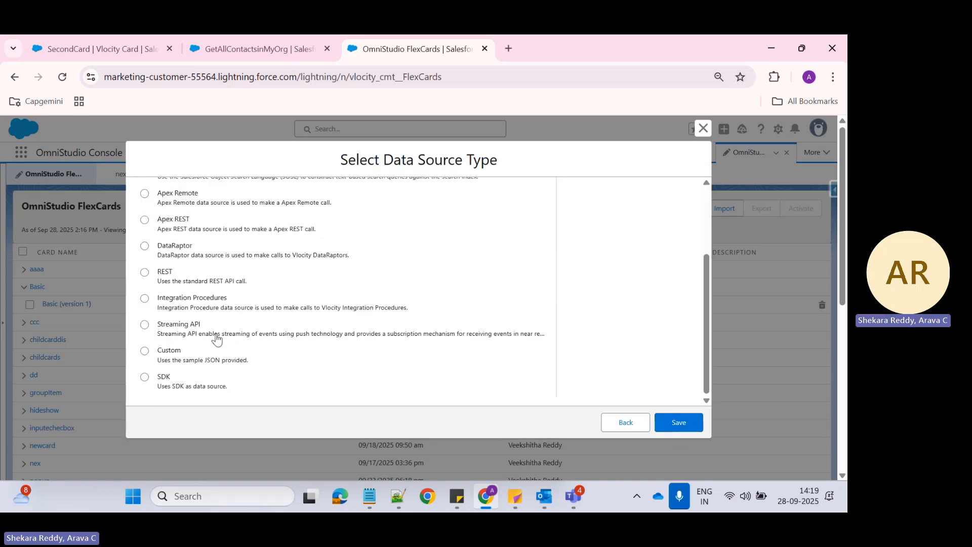
pyautogui.click(178, 360)
pyautogui.click(669, 424)
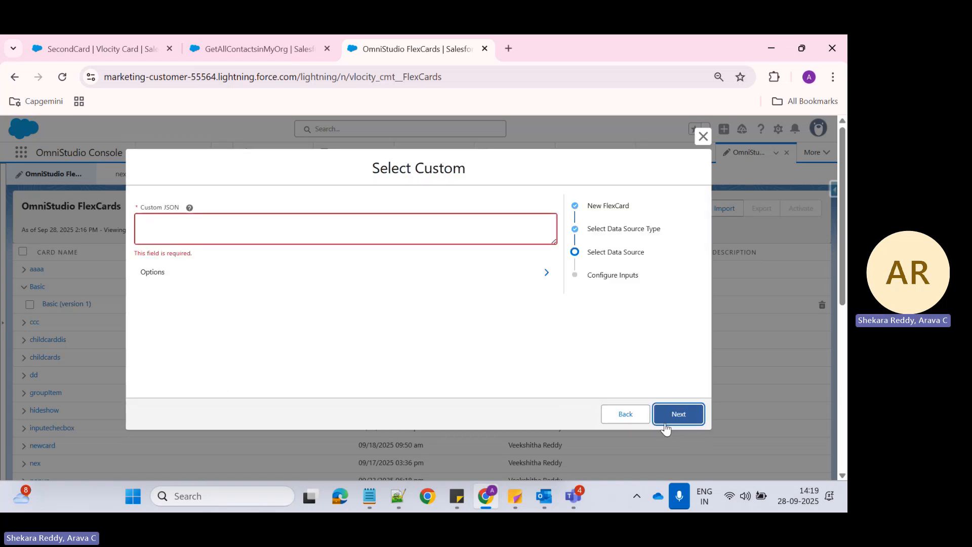
pyautogui.click(293, 230)
pyautogui.hotkey('ctrl', 'v')
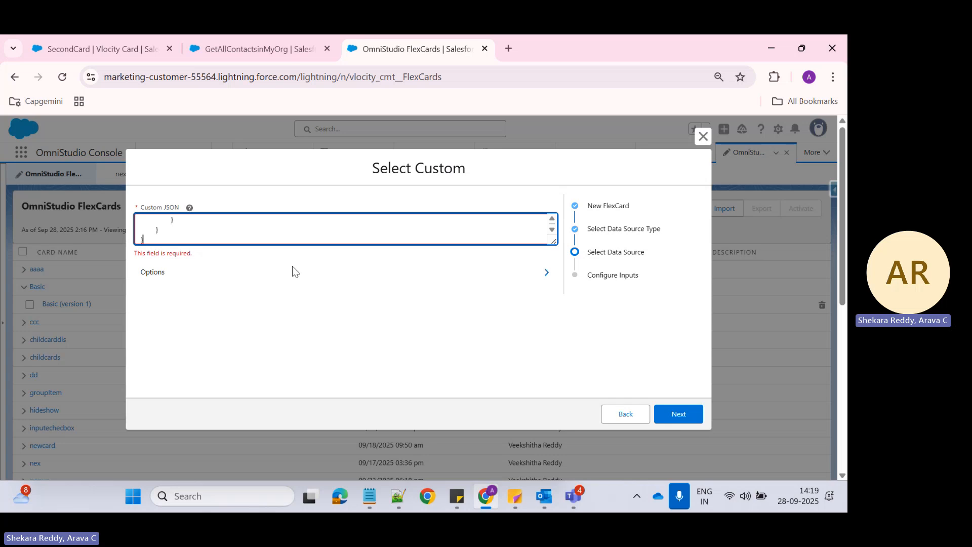
pyautogui.click(669, 418)
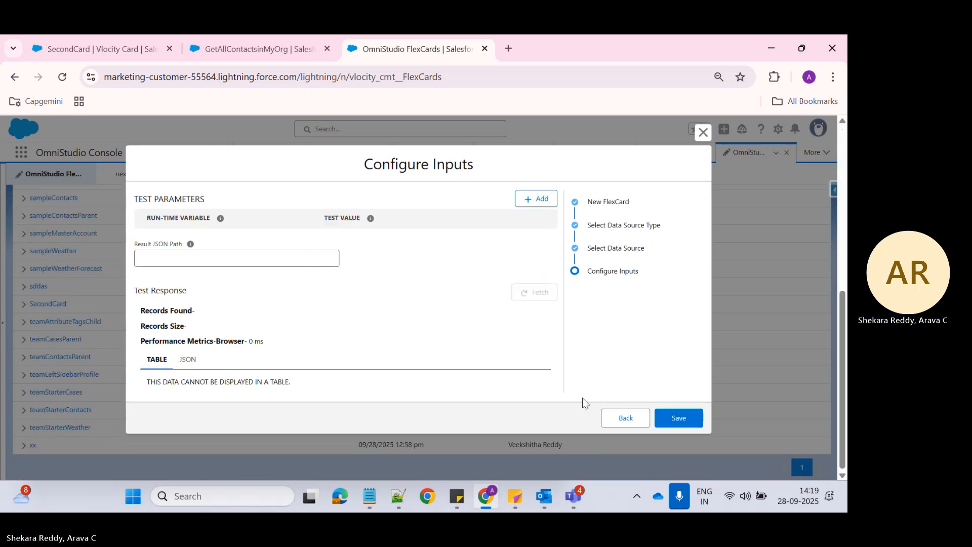
pyautogui.click(690, 420)
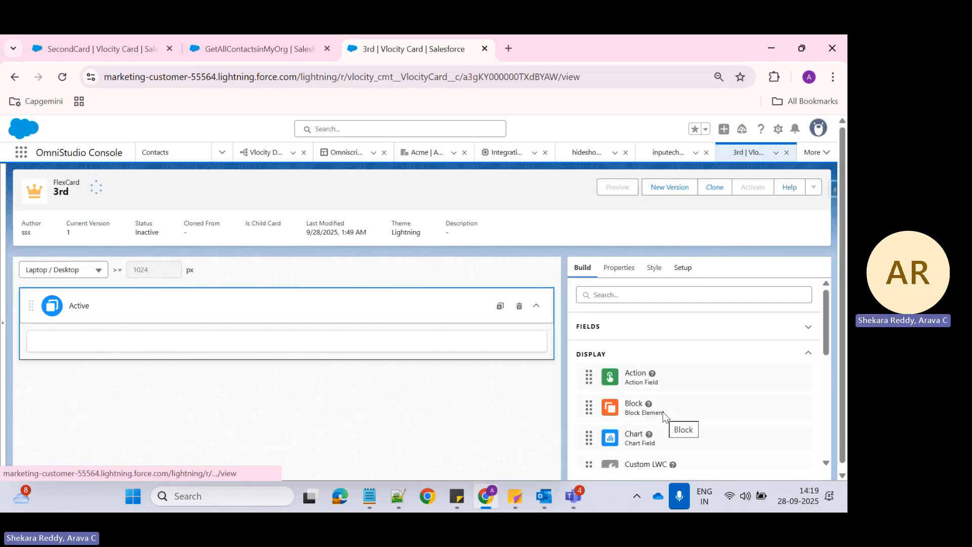
# Switch to Notepad++ and examine the nested JSON structure, including the array under "c" inside "a" and "b".
pyautogui.click(407, 498)
pyautogui.click(157, 264)
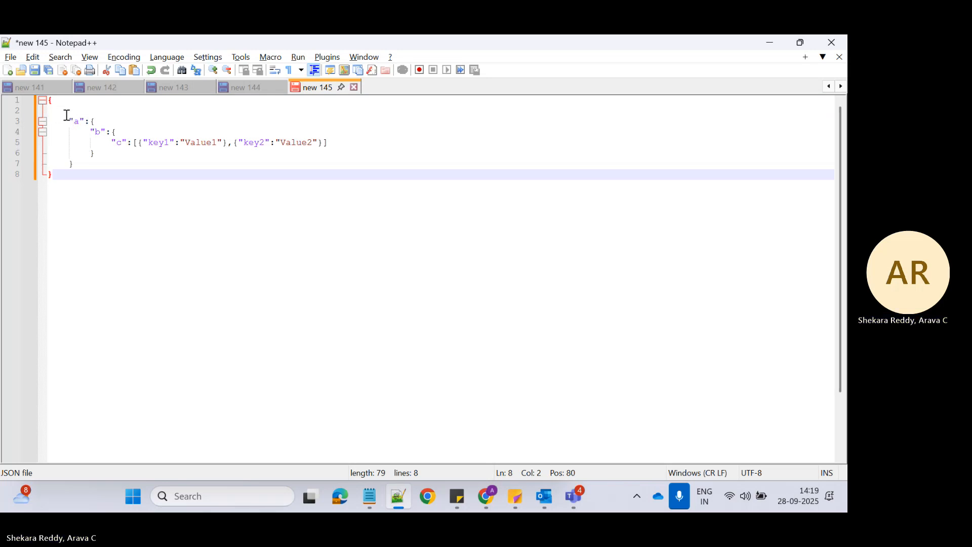
pyautogui.click(118, 142)
pyautogui.moveTo(121, 139); pyautogui.dragTo(298, 142)
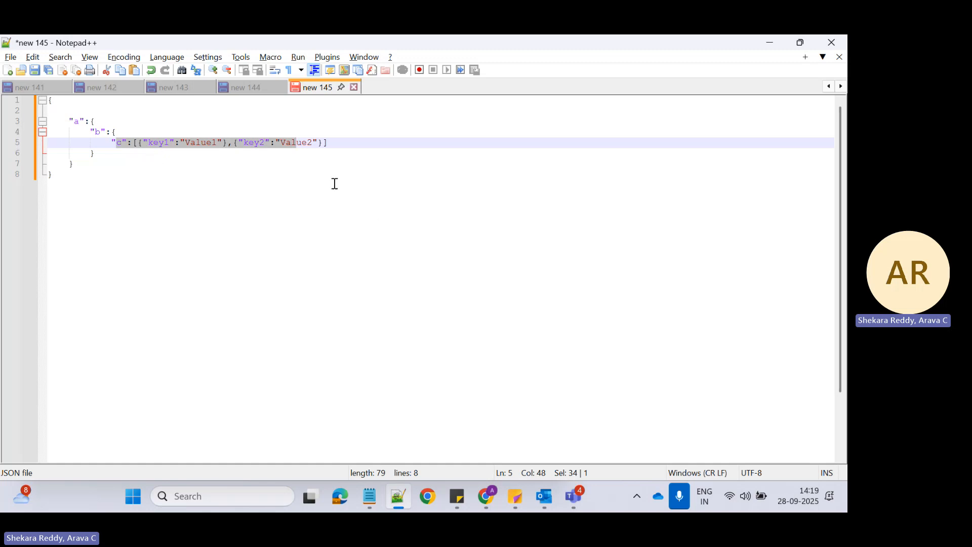
pyautogui.click(57, 110)
# Check in Chrome which fields the 3rd FlexCard offers, and return to Notepad++ to look at the array's keys.
pyautogui.hotkey('alt', 'Tab')
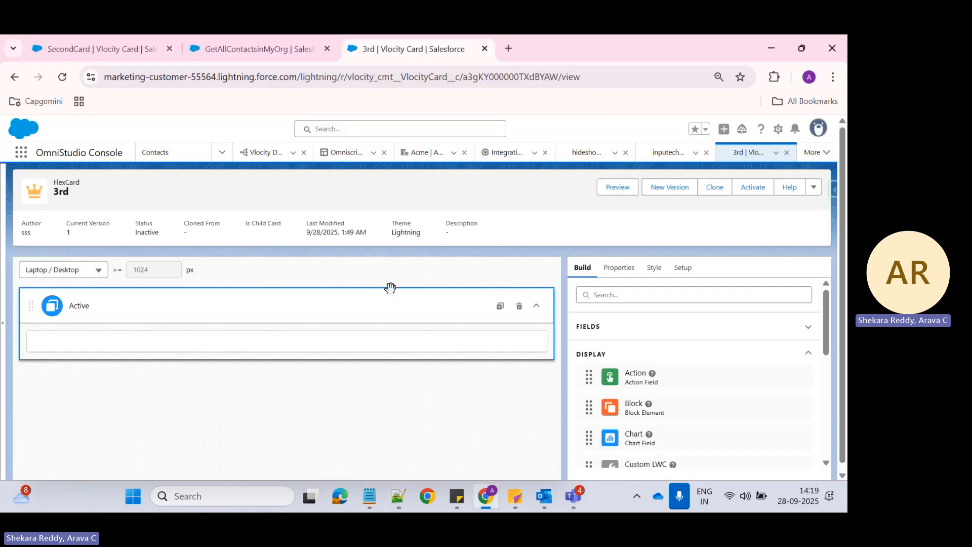
pyautogui.click(596, 327)
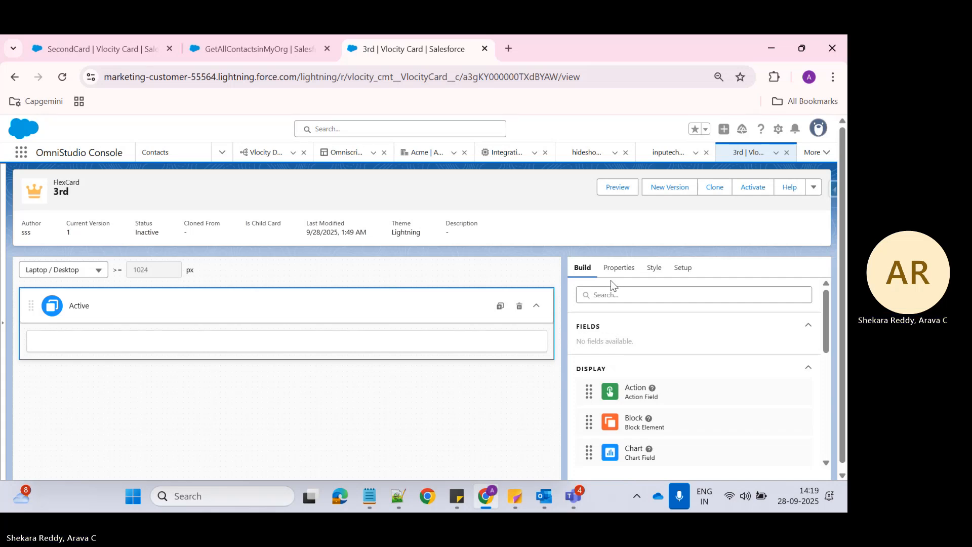
pyautogui.hotkey('alt', 'Tab')
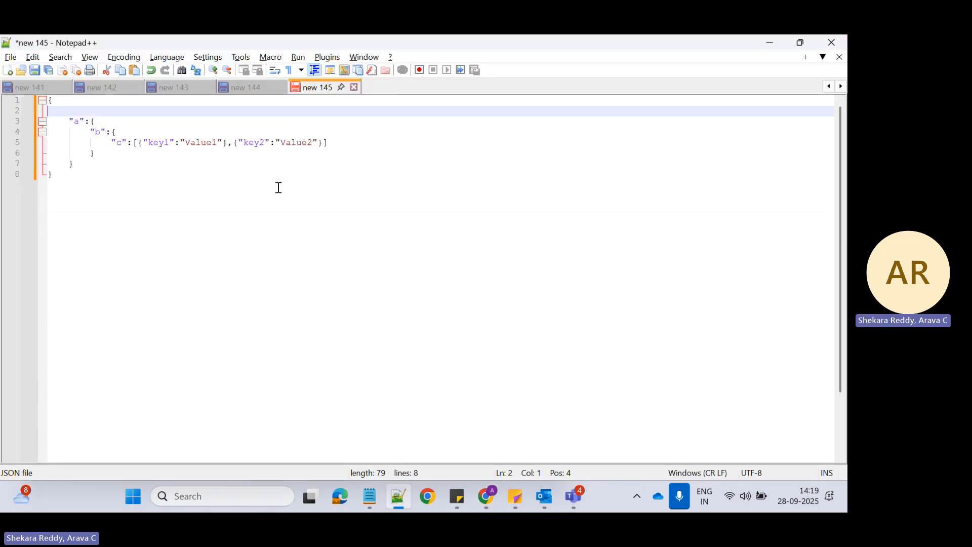
pyautogui.doubleClick(157, 140)
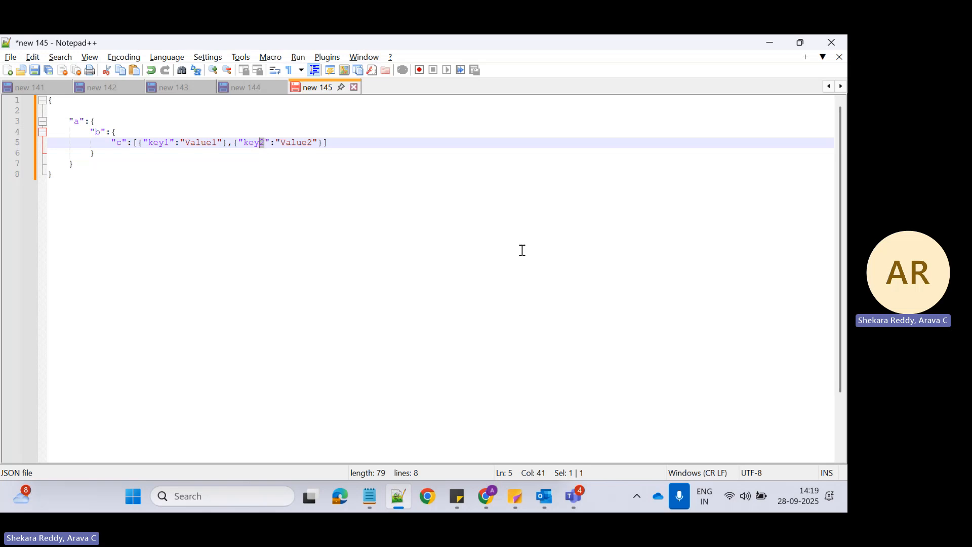
# Switch to Chrome, add a Field element to the Active state of the 3rd FlexCard and label it Key2Value.
pyautogui.hotkey('alt', 'Tab')
pyautogui.scroll(-5, 641, 346)
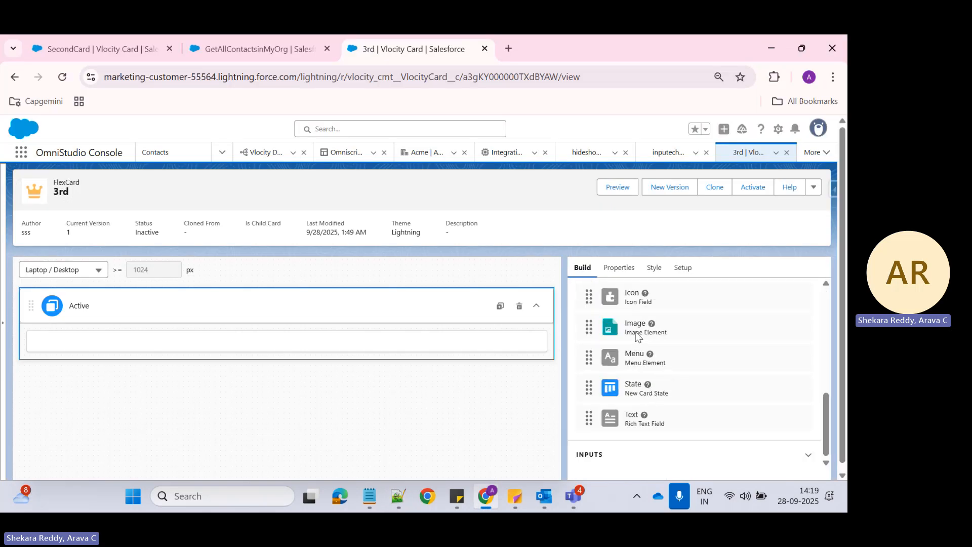
pyautogui.scroll(3, 641, 372)
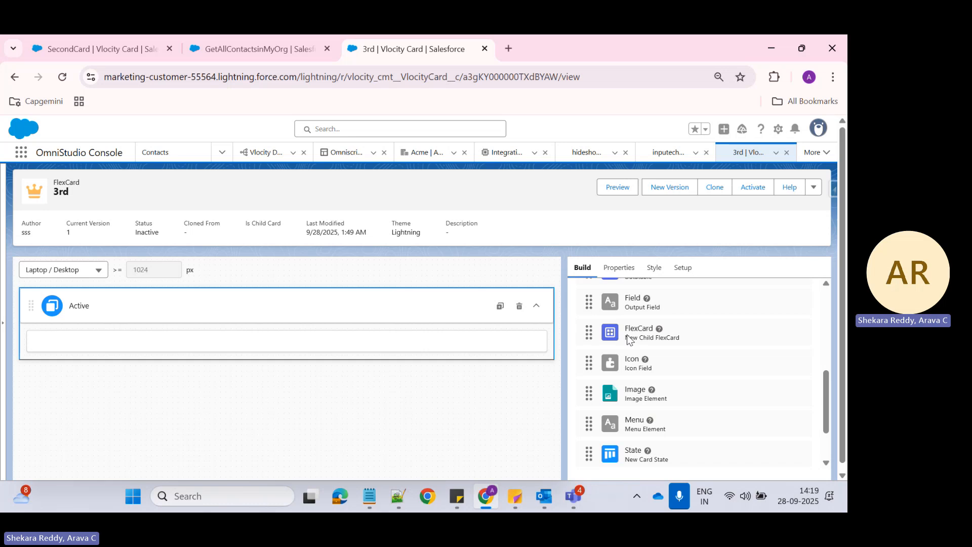
pyautogui.scroll(2, 633, 347)
pyautogui.moveTo(621, 372); pyautogui.dragTo(416, 346)
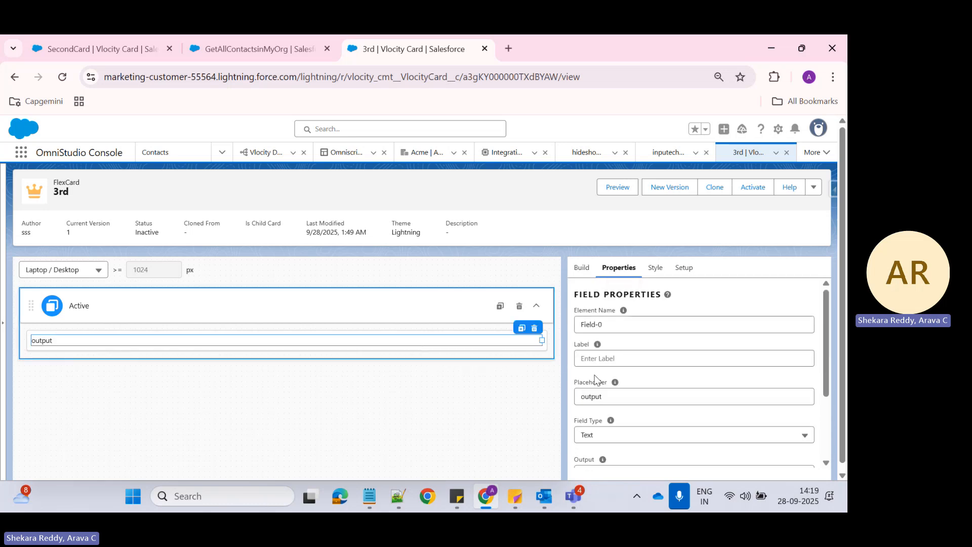
pyautogui.click(624, 357)
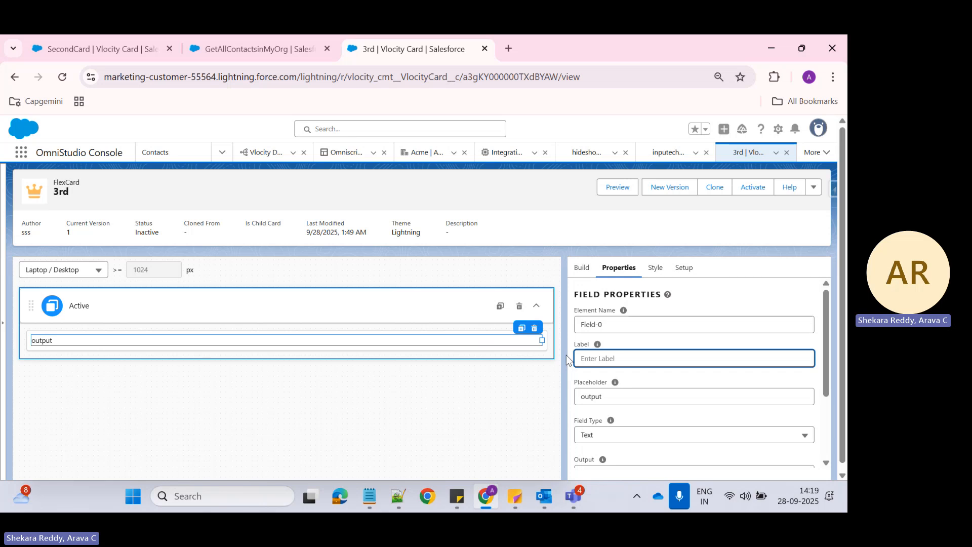
pyautogui.write('Key2Value')
pyautogui.click(516, 399)
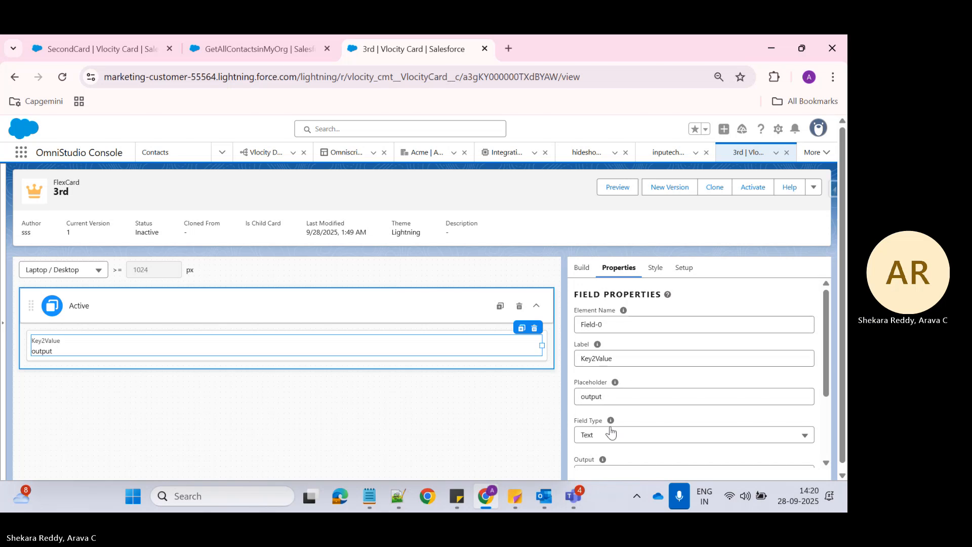
# Set the Key2Value field's output to {a.b.c}, checking the key path against the JSON in Notepad++.
pyautogui.scroll(-1, 608, 436)
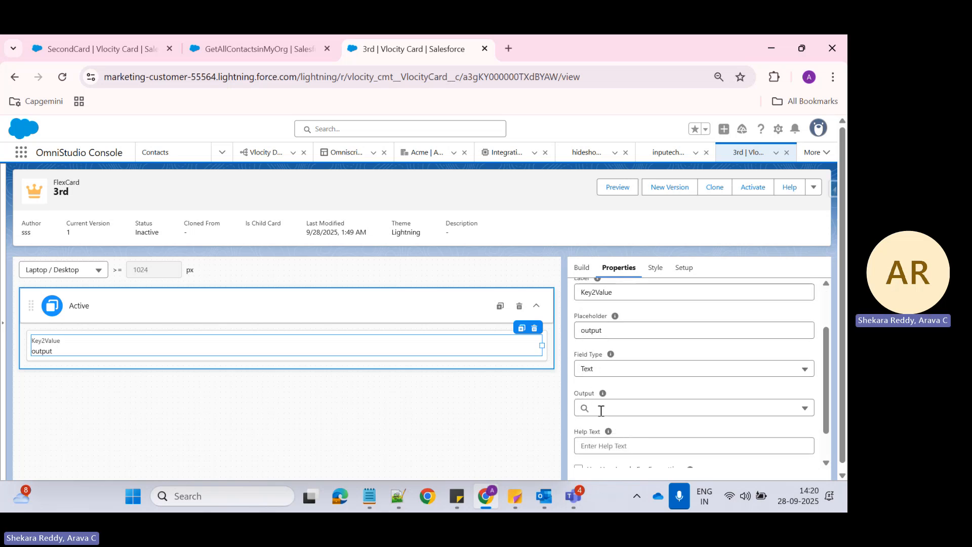
pyautogui.click(617, 410)
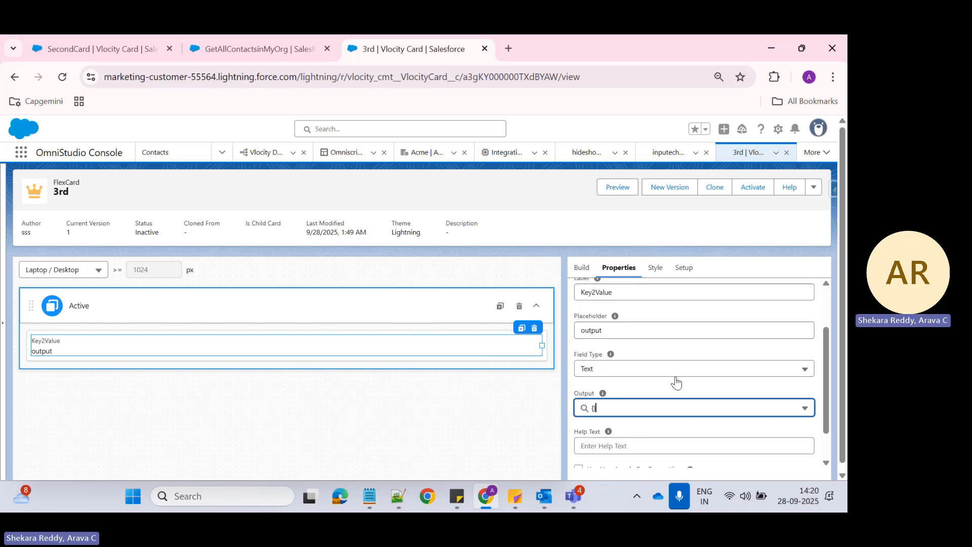
pyautogui.hotkey('alt', 'Tab')
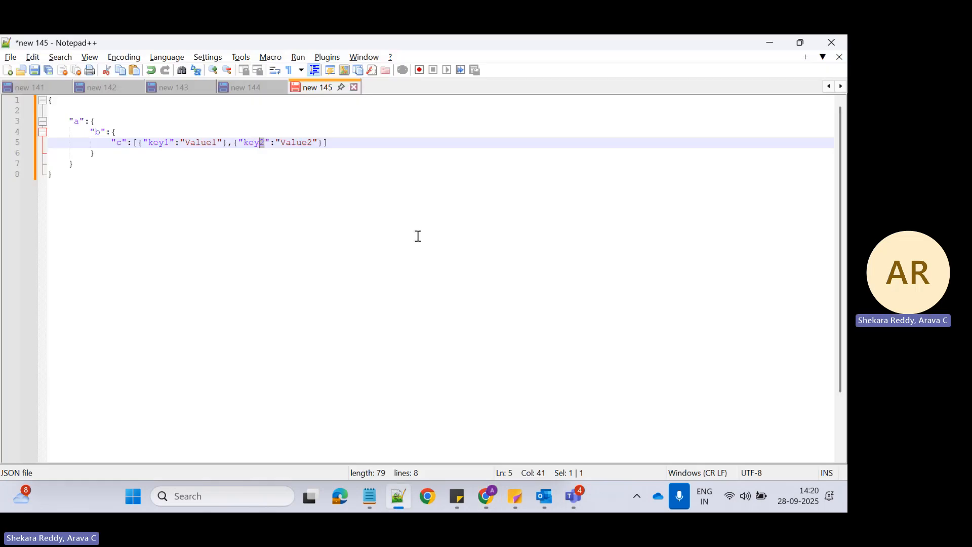
pyautogui.doubleClick(77, 122)
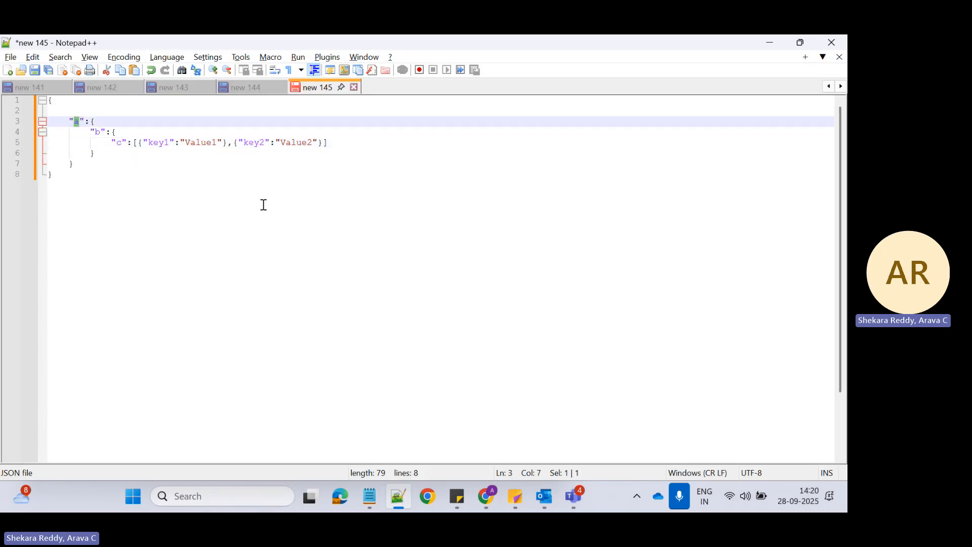
pyautogui.hotkey('alt', 'Tab')
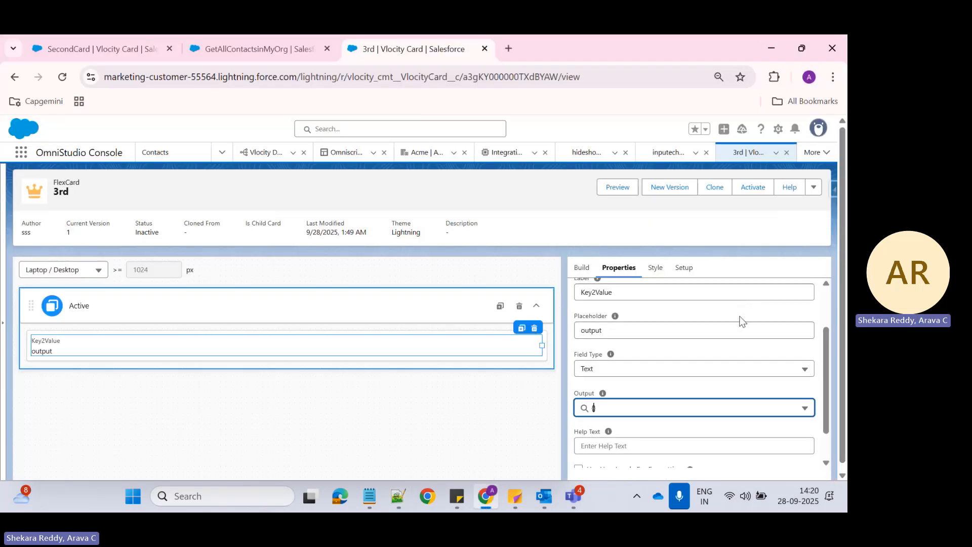
pyautogui.write('}')
pyautogui.hotkey('alt', 'Tab')
pyautogui.hotkey('alt', 'Tab')
pyautogui.hotkey('alt', 'Tab')
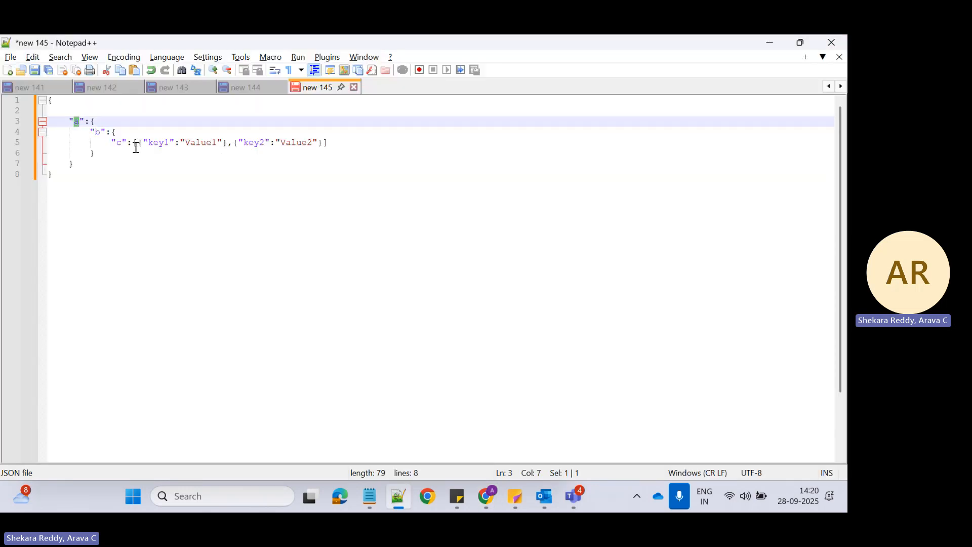
pyautogui.moveTo(136, 147); pyautogui.dragTo(317, 146)
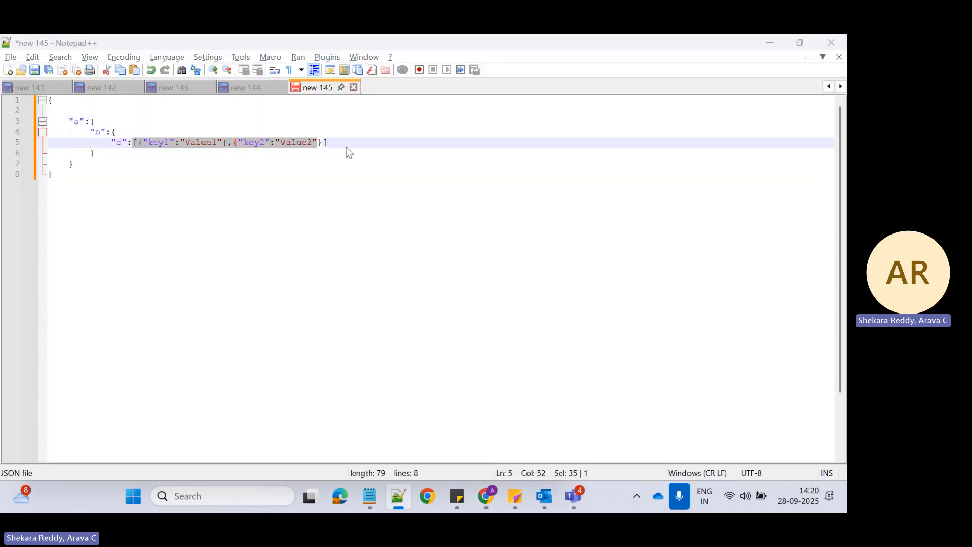
pyautogui.hotkey('alt', 'Tab')
pyautogui.click(444, 425)
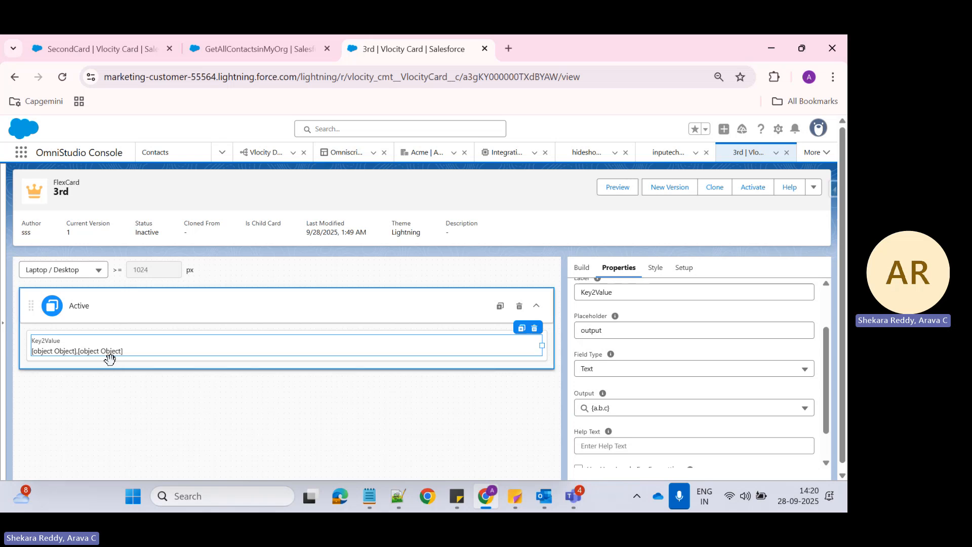
# Narrow the Key2Value field's output to the first array item with {a.b.c[0]}, and extend it to {a.b.c[0].key1}.
pyautogui.click(608, 407)
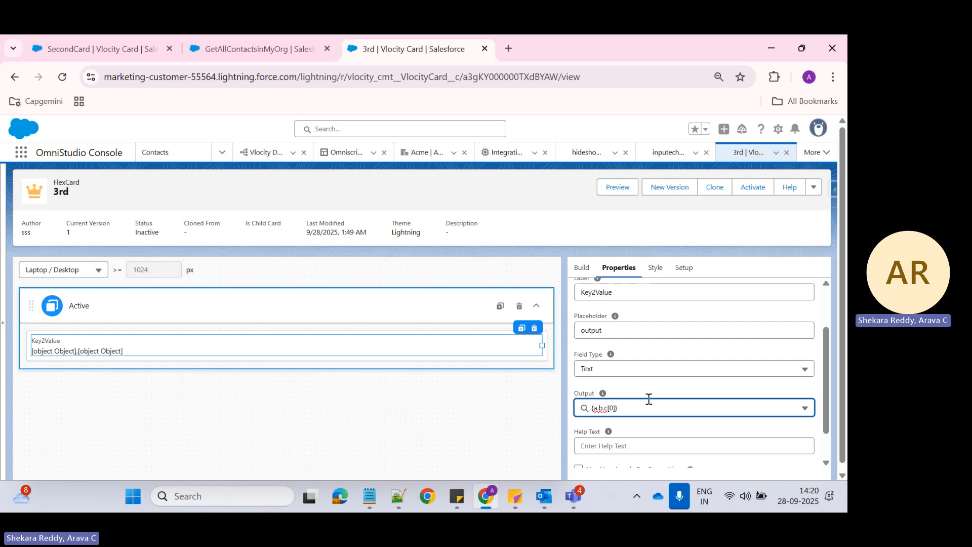
pyautogui.click(359, 465)
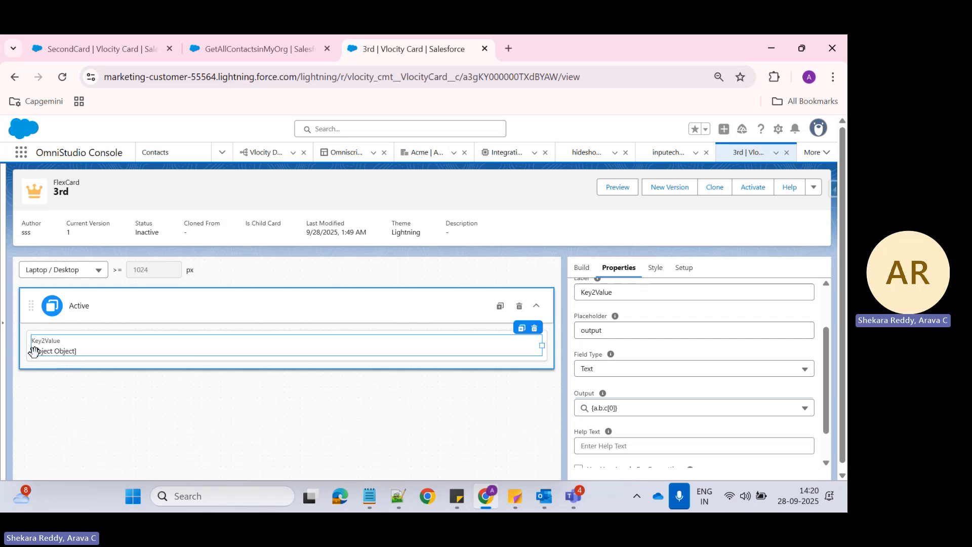
pyautogui.click(615, 408)
# Switch between Notepad++ and Chrome to compare the key1 and key2 items of array c with the Key2Value field's output path.
pyautogui.hotkey('alt', 'Tab')
pyautogui.doubleClick(203, 142)
pyautogui.click(254, 142)
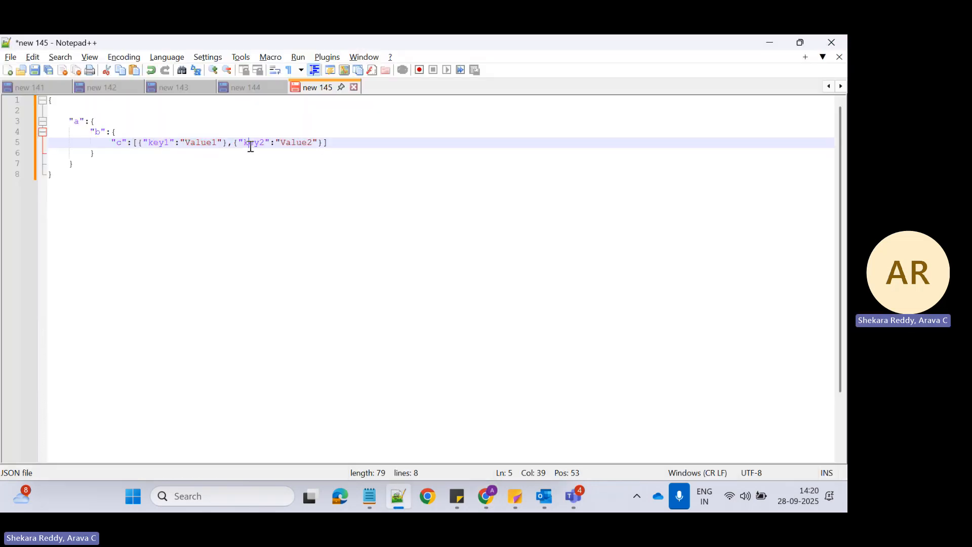
pyautogui.doubleClick(253, 143)
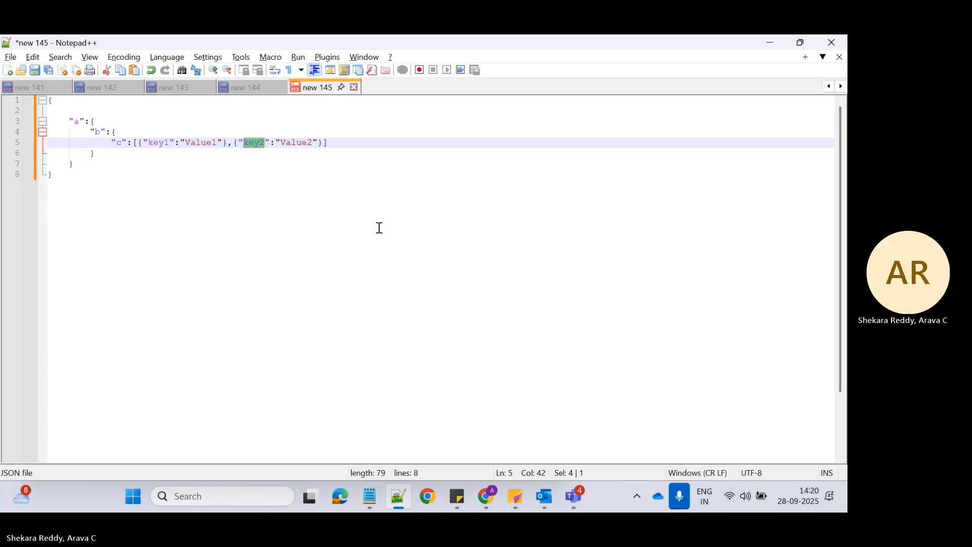
pyautogui.hotkey('alt', 'Tab')
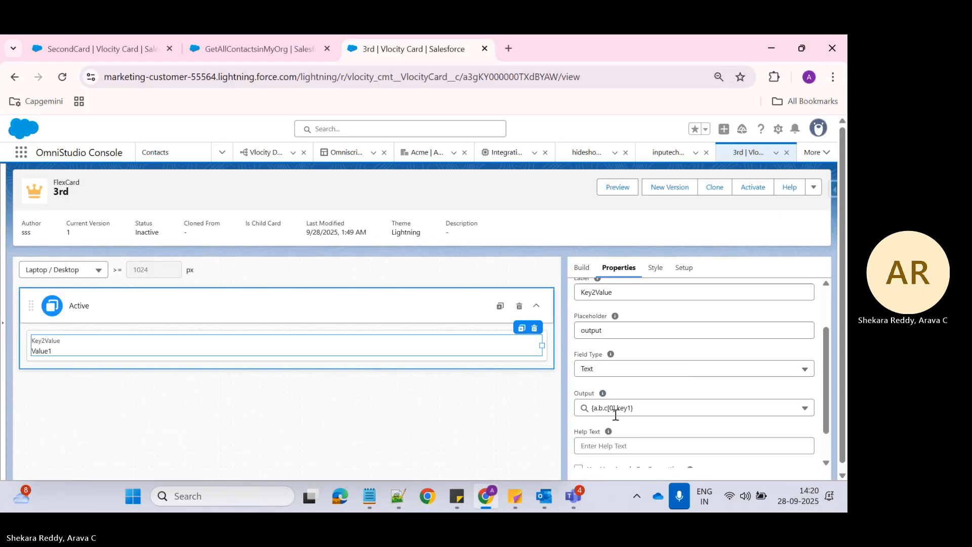
pyautogui.hotkey('alt', 'Tab')
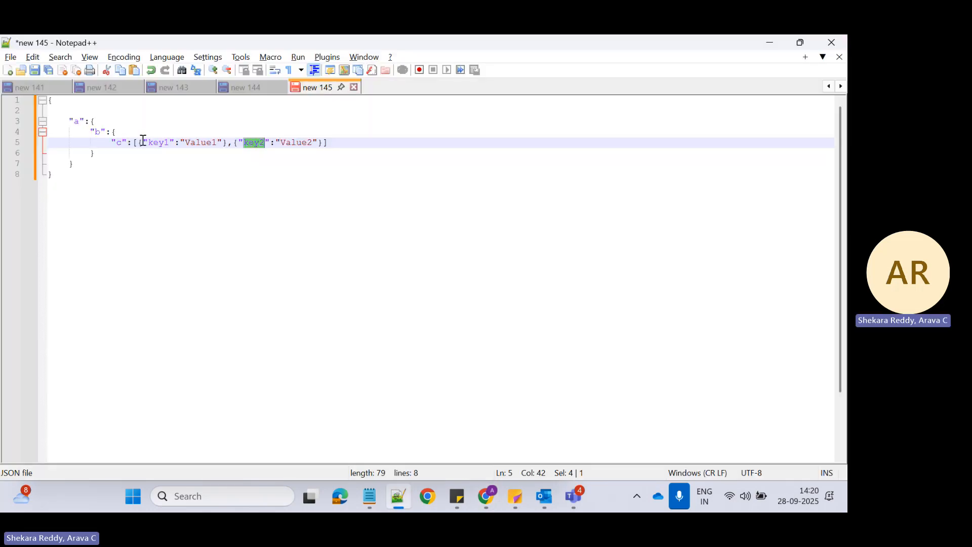
pyautogui.moveTo(143, 143); pyautogui.dragTo(178, 142)
pyautogui.hotkey('alt', 'Tab')
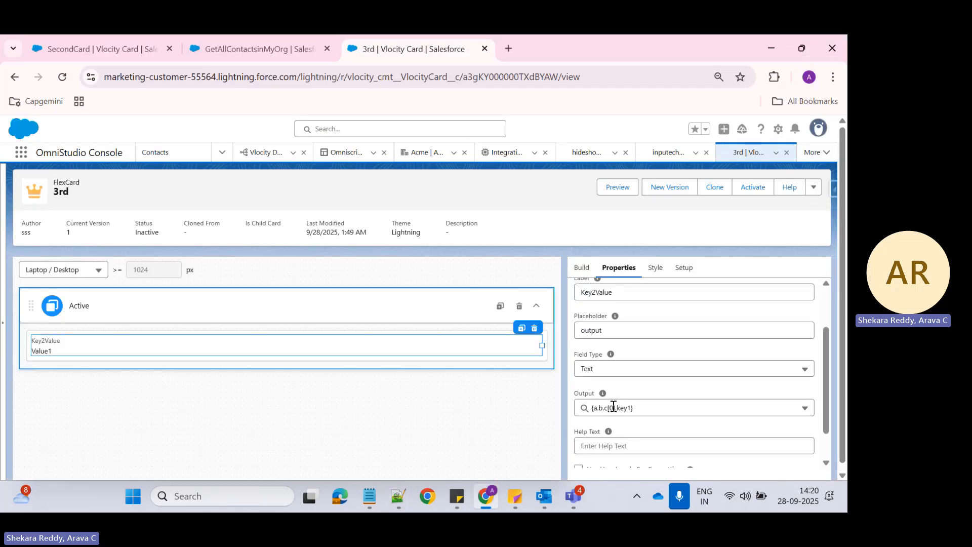
# Point the Key2Value field's output to the second array item with {a.b.c[1].key1}.
pyautogui.click(620, 405)
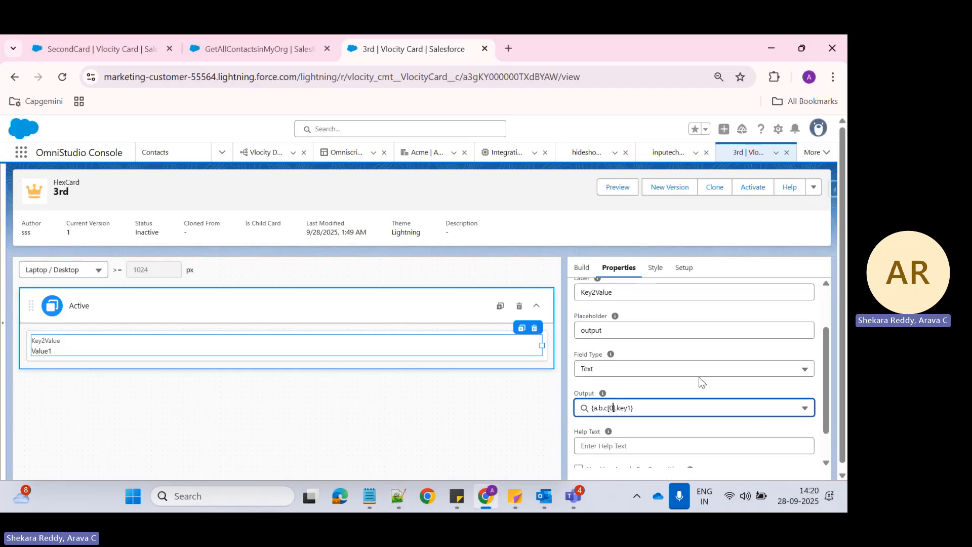
pyautogui.press('BackSpace')
pyautogui.write('1')
pyautogui.click(499, 440)
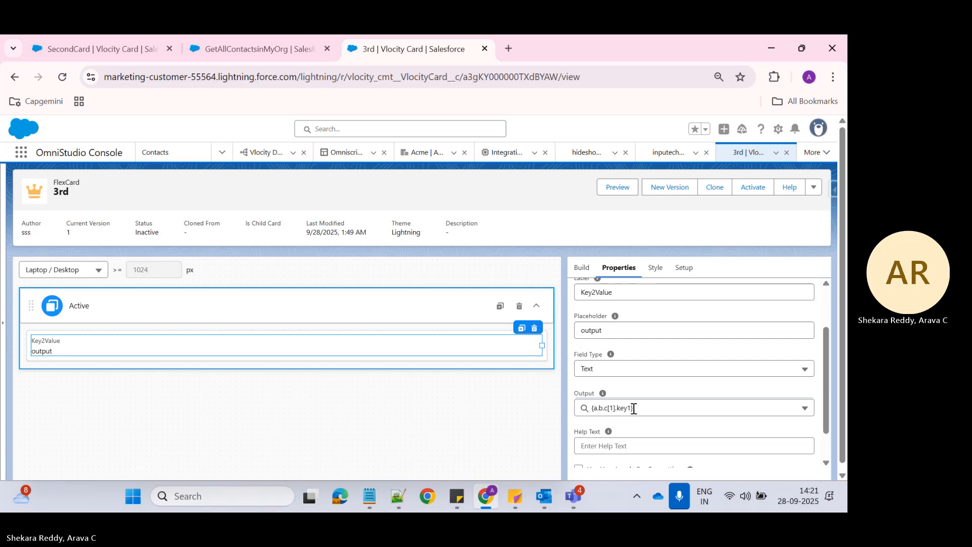
# Check the second item's key name in Notepad++, and set the Key2Value field's output in Chrome to {a.b.c[1].key2}.
pyautogui.hotkey('alt', 'Tab')
pyautogui.click(264, 142)
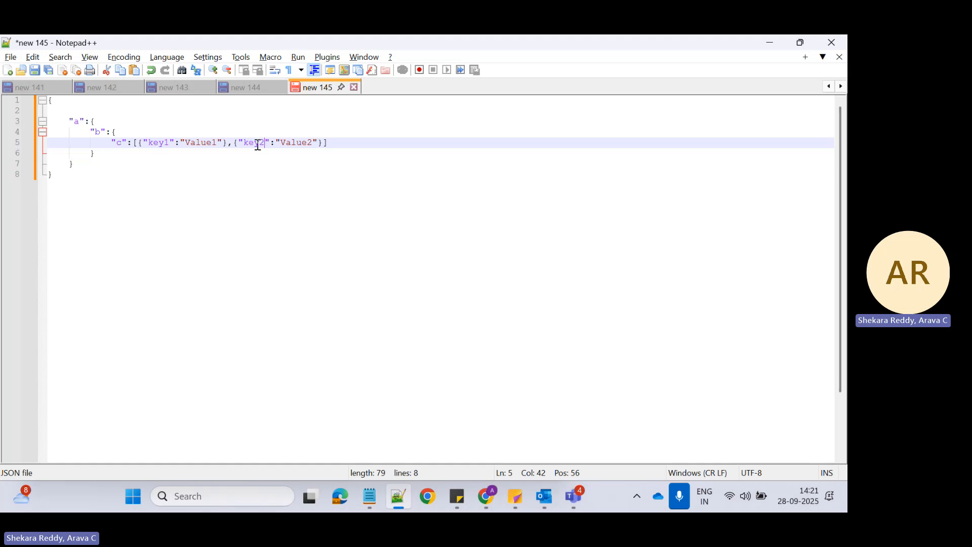
pyautogui.hotkey('alt', 'Tab')
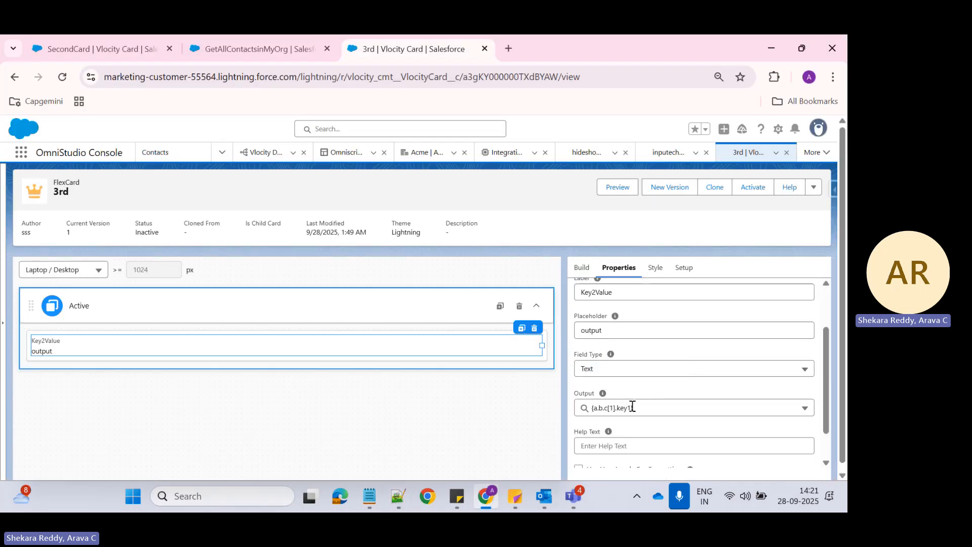
pyautogui.click(633, 406)
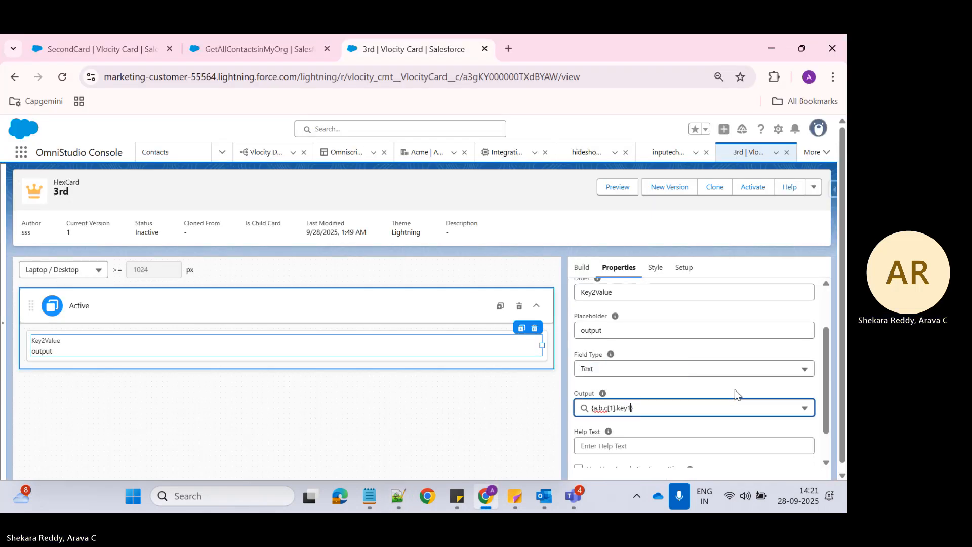
pyautogui.click(443, 406)
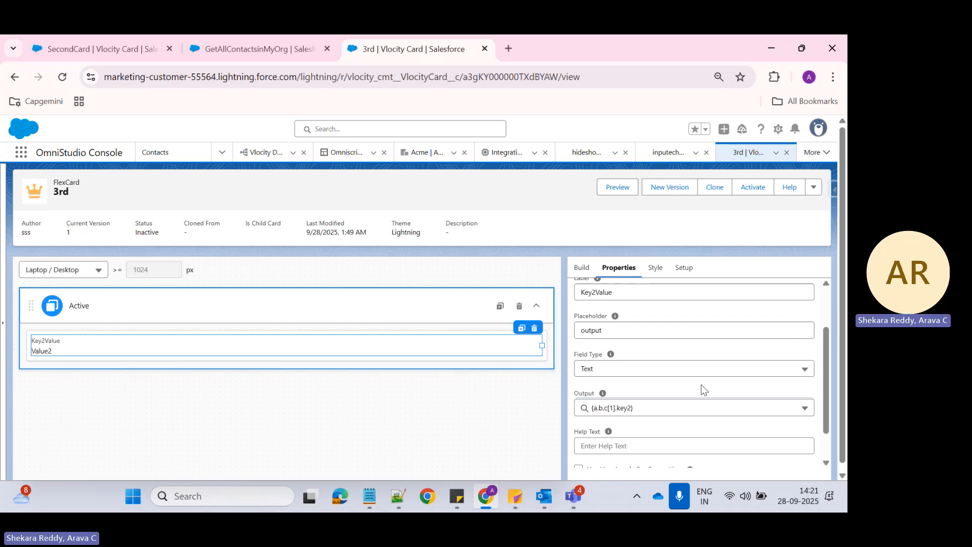
# Review the Key2Value field's properties and look through the display elements available for building the 3rd FlexCard.
pyautogui.scroll(-1, 682, 383)
pyautogui.scroll(3, 682, 383)
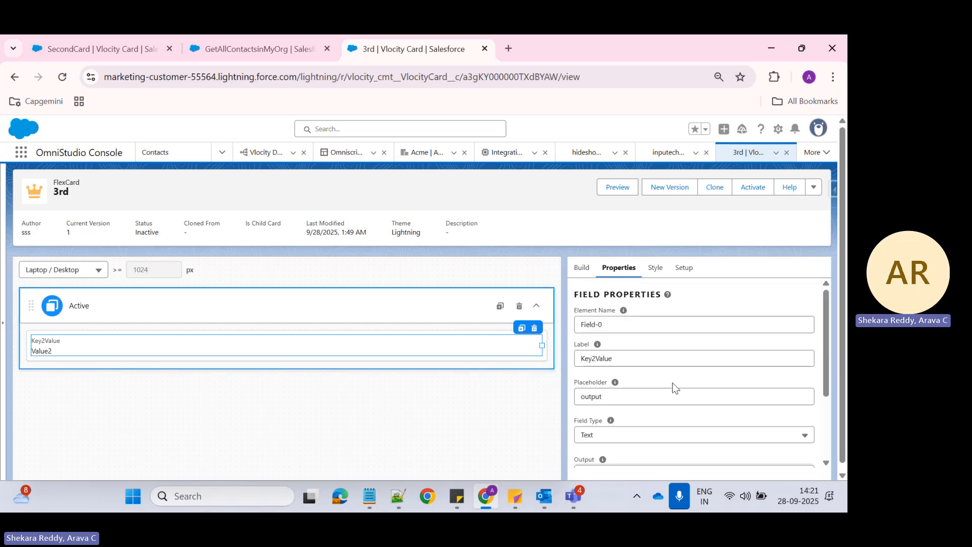
pyautogui.click(581, 270)
pyautogui.scroll(4, 603, 303)
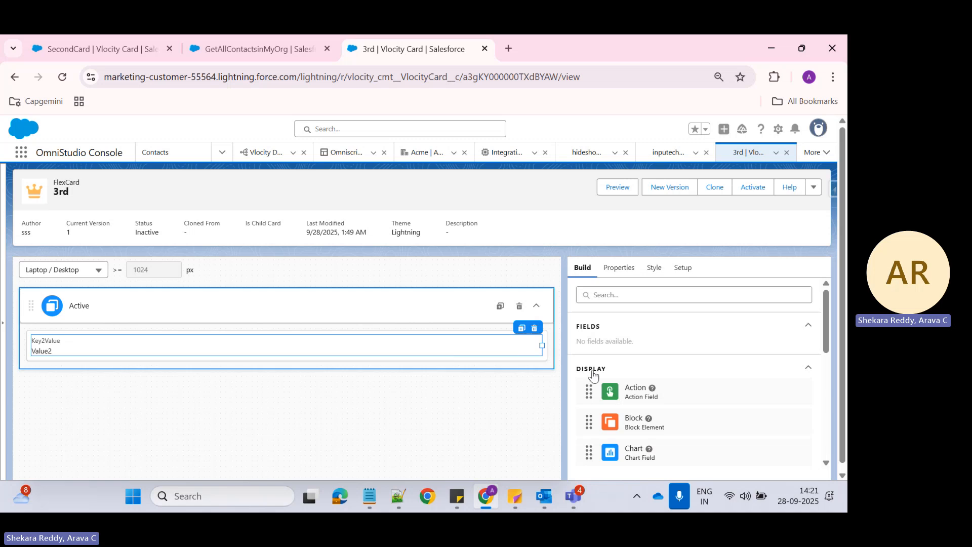
pyautogui.scroll(-1, 653, 376)
pyautogui.scroll(-3, 652, 376)
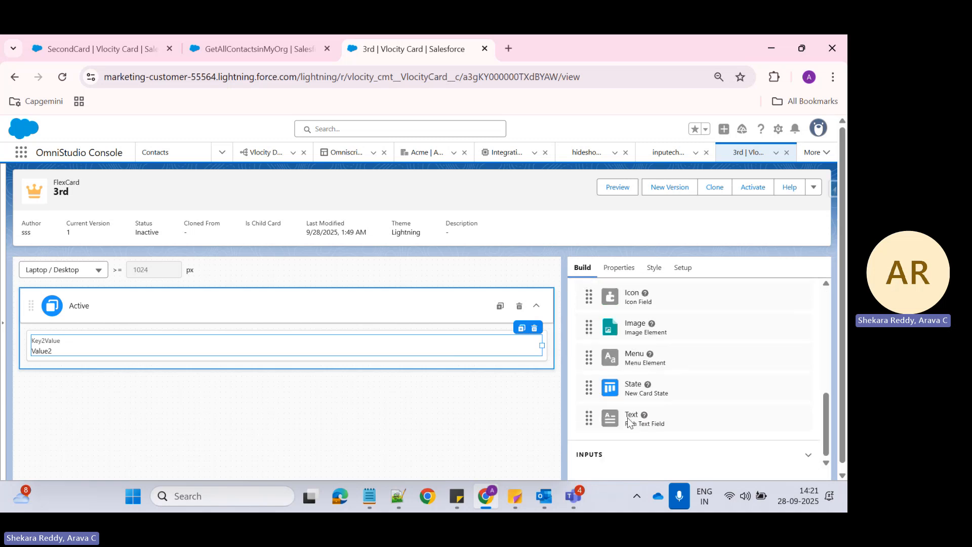
pyautogui.scroll(1, 643, 354)
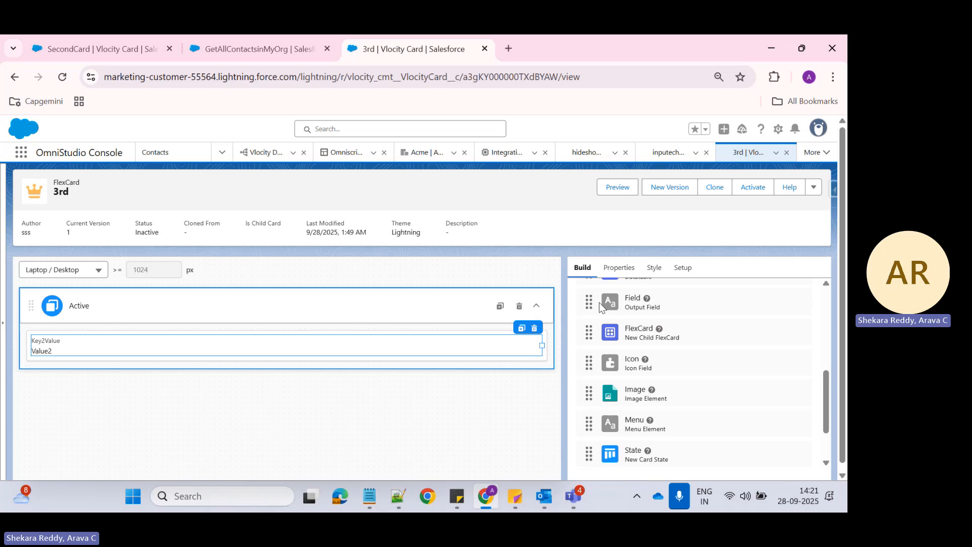
pyautogui.scroll(-1, 672, 403)
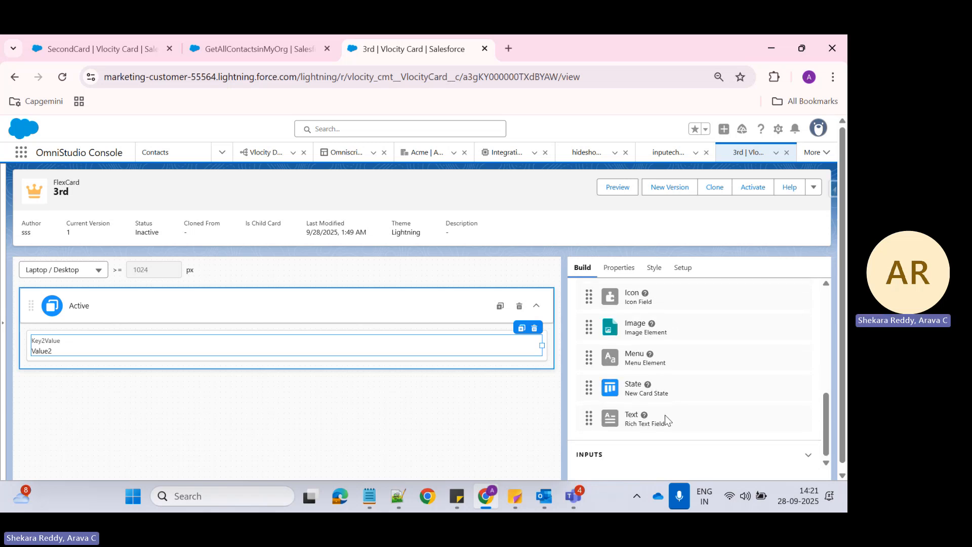
pyautogui.scroll(2, 661, 413)
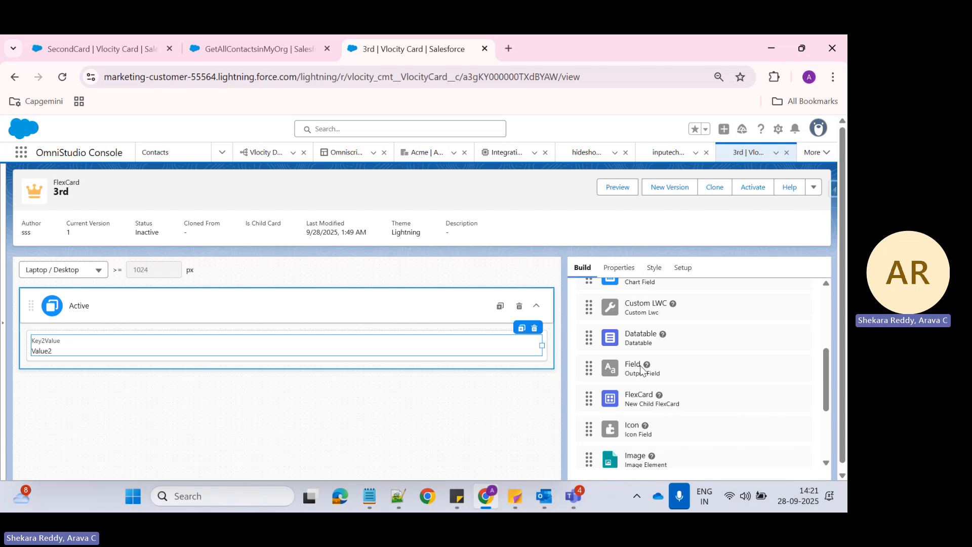
pyautogui.scroll(3, 647, 370)
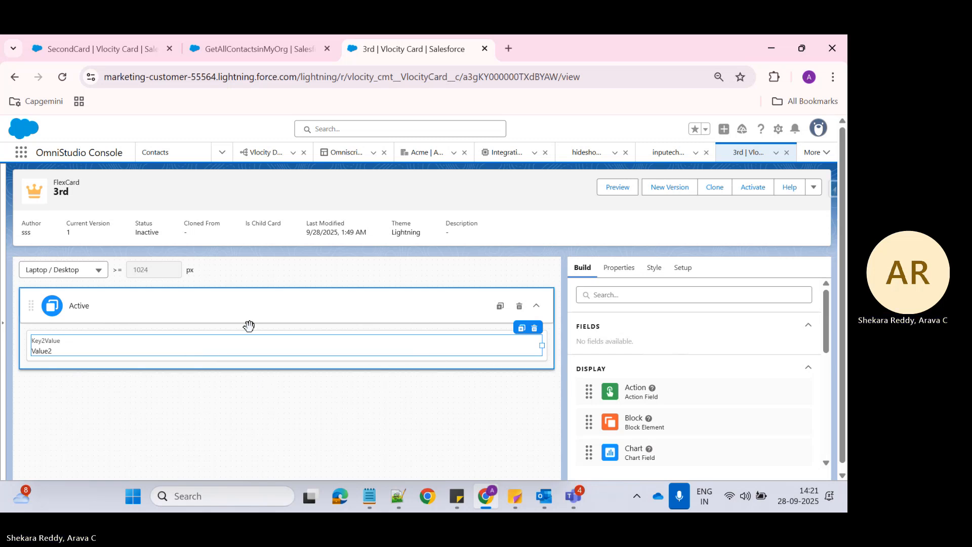
pyautogui.scroll(-6, 651, 393)
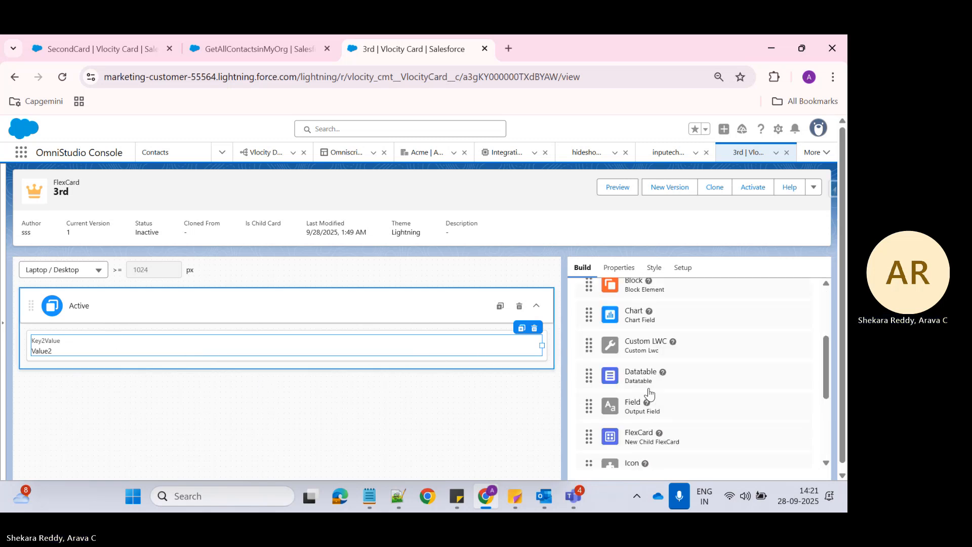
pyautogui.scroll(-1, 656, 393)
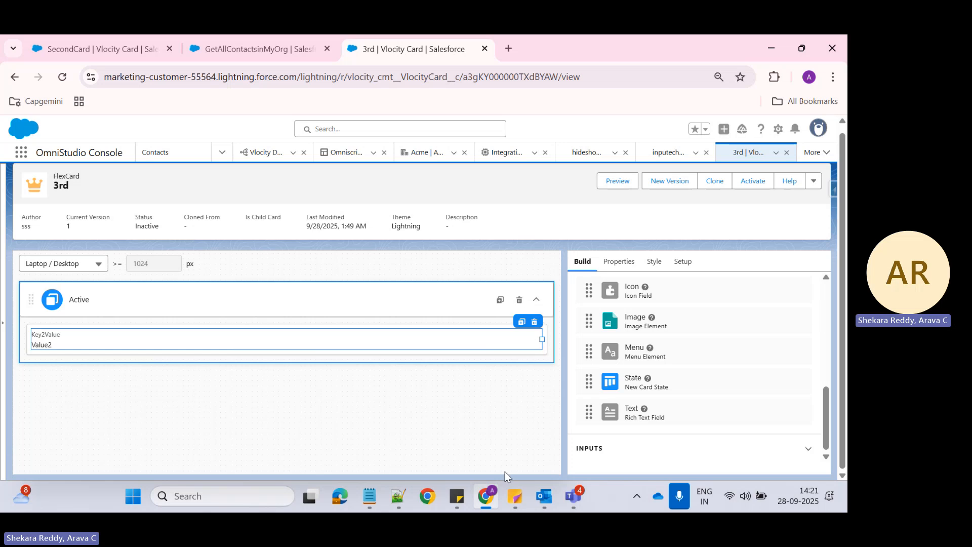
pyautogui.moveTo(585, 478)
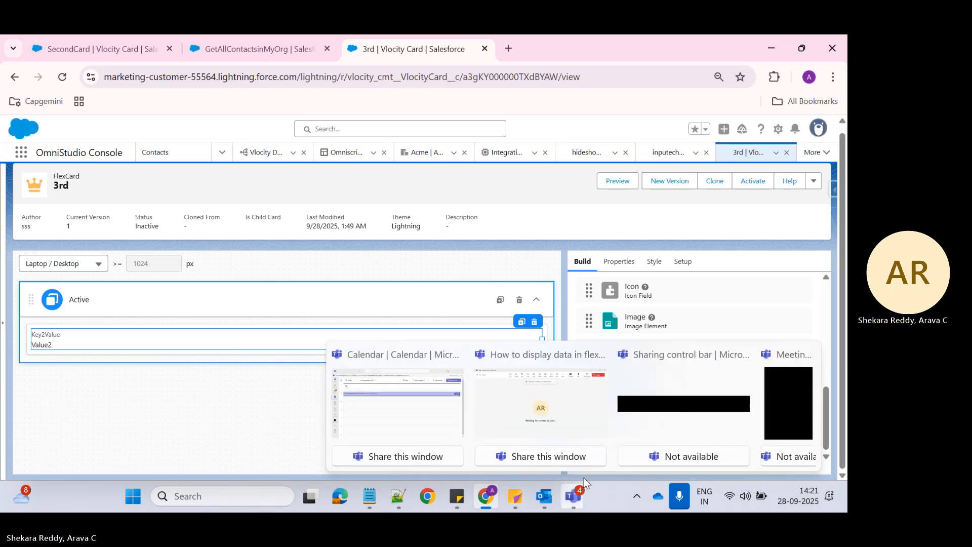